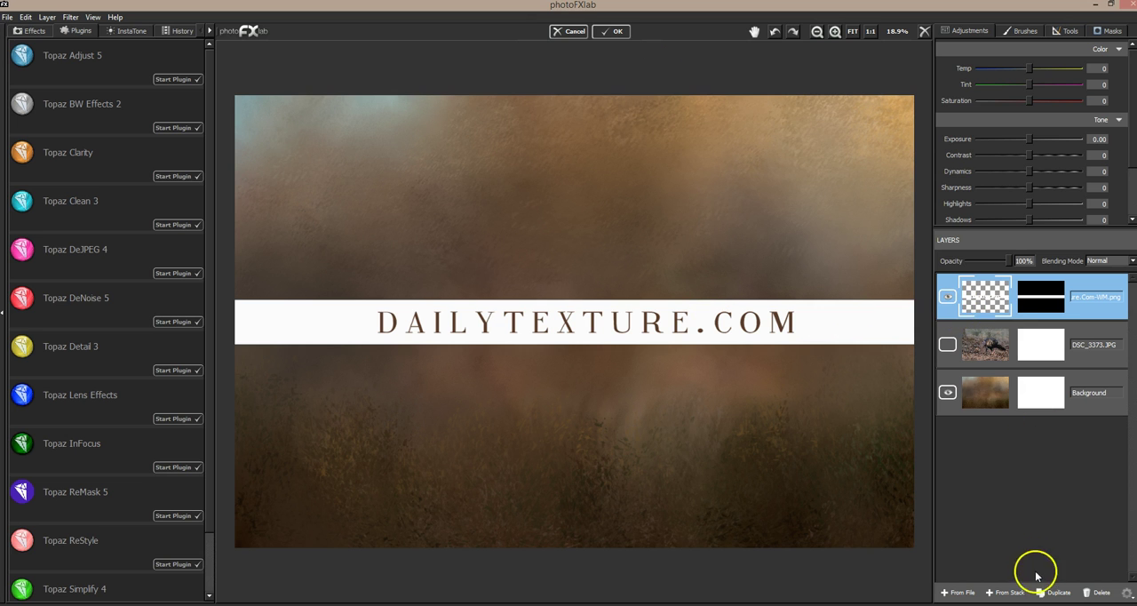
Step: Move the DailyTexture.com watermark layer to the bottom of the layer stack and select the Background layer
drag(1056, 318, 1062, 418)
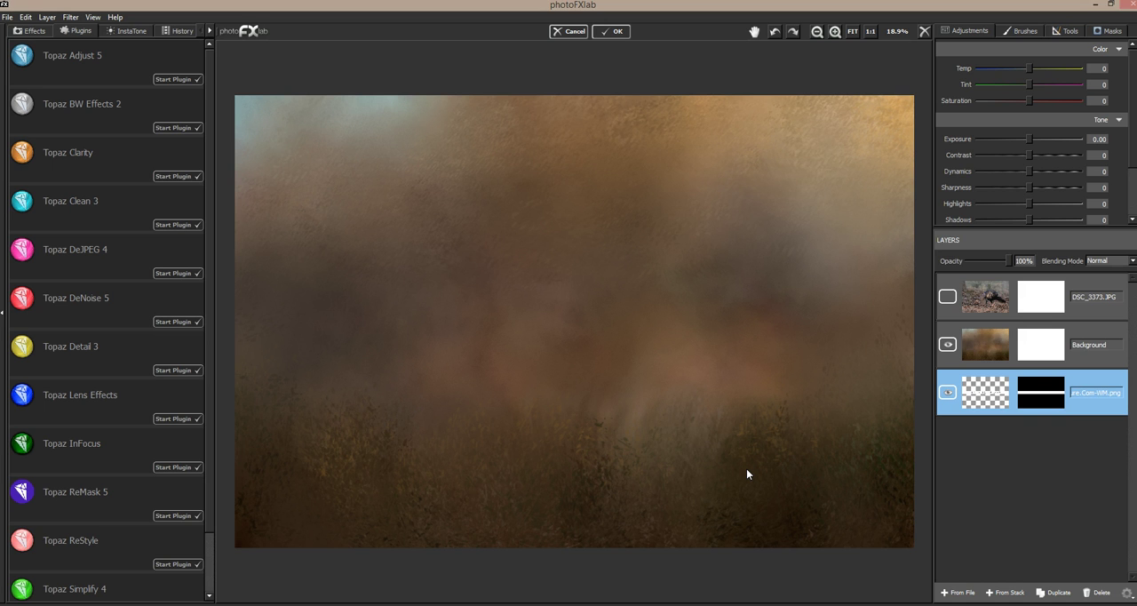
click(1053, 344)
click(694, 490)
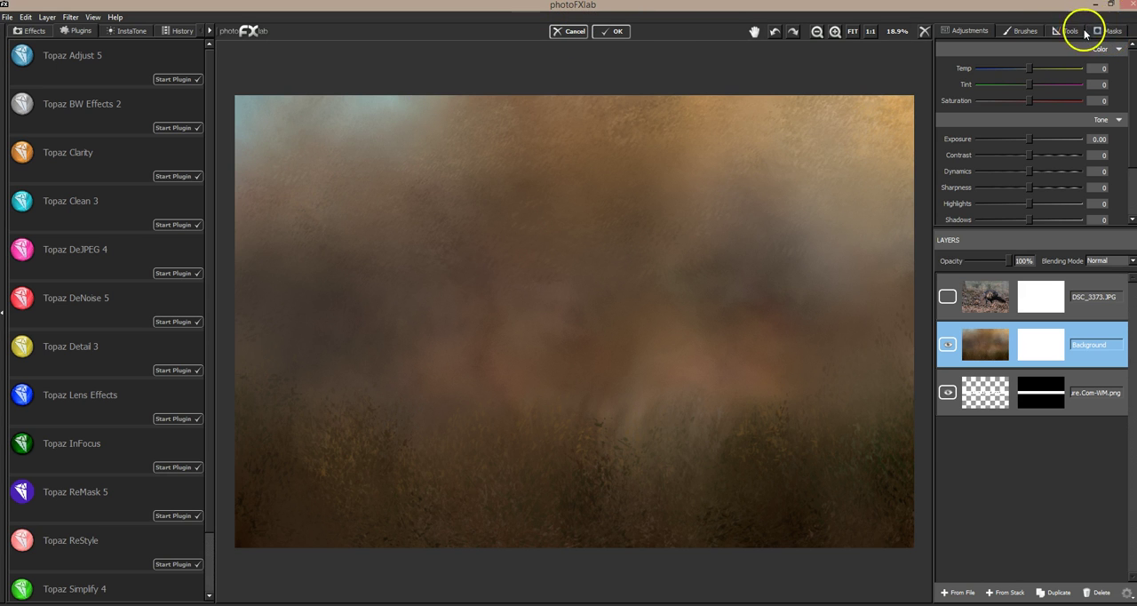
Step: Select the hidden DSC_3373.JPG turkey photo layer and make it visible
click(1112, 32)
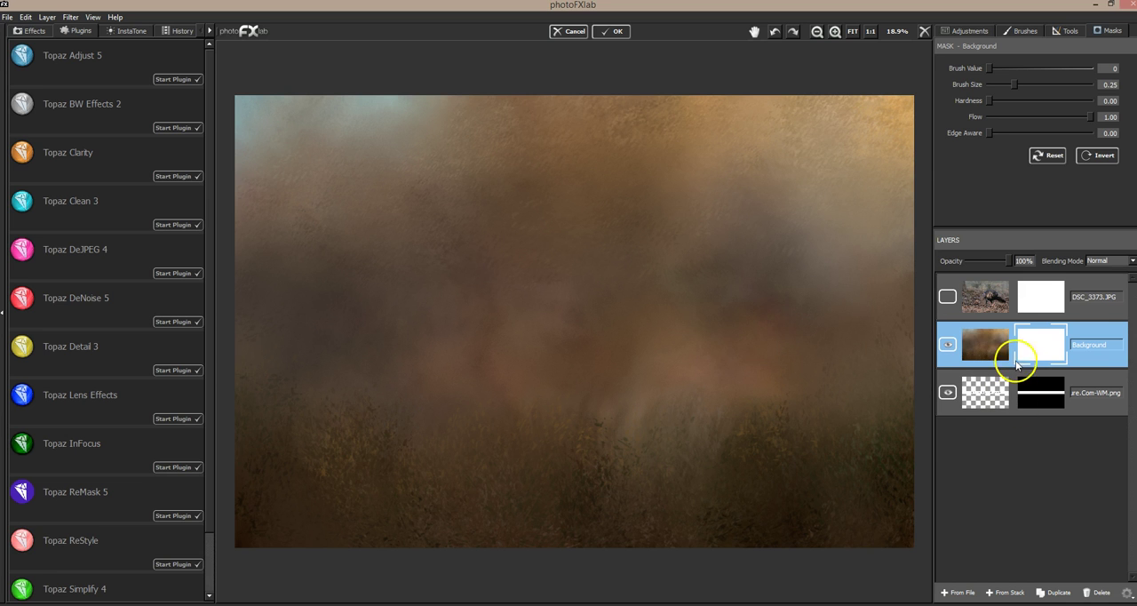
click(1047, 301)
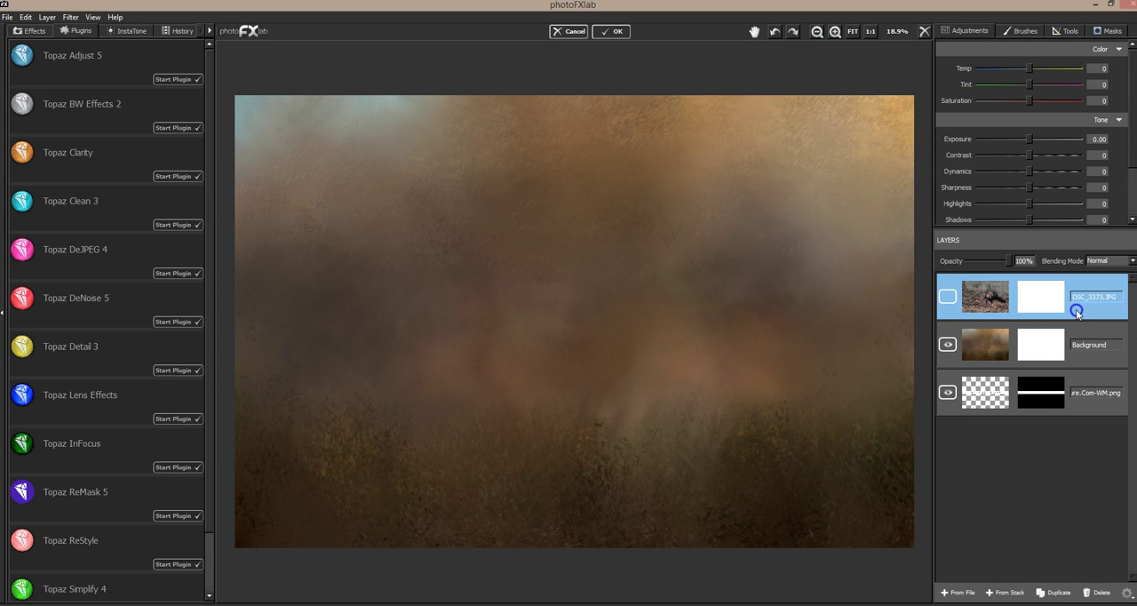
click(948, 299)
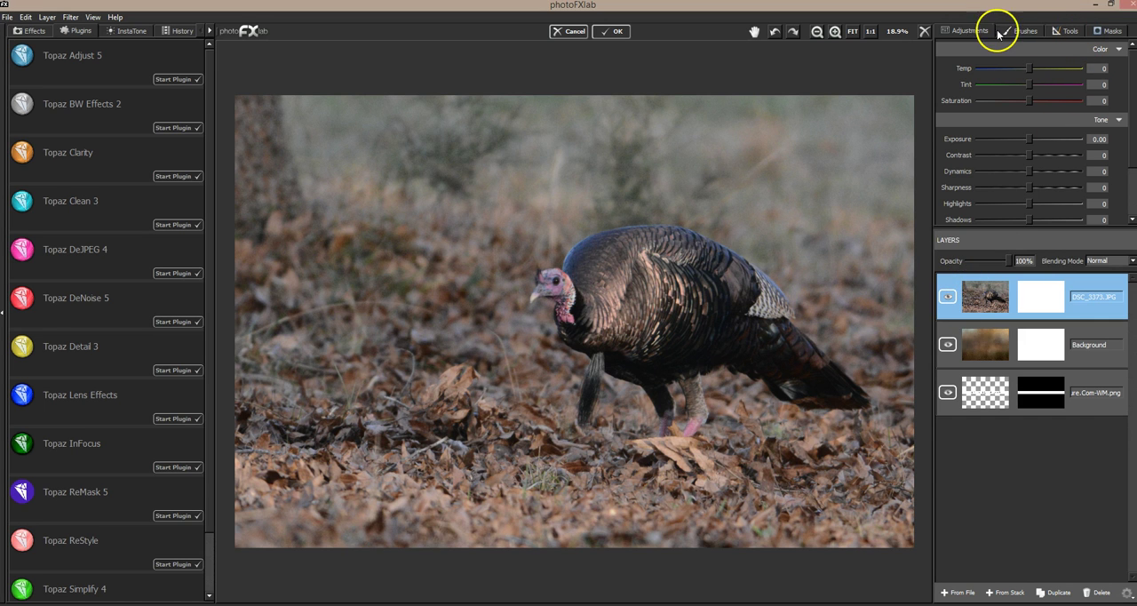
Step: Try scaling the turkey photo layer to 181% and preview it over the texture at 10% opacity
click(1064, 32)
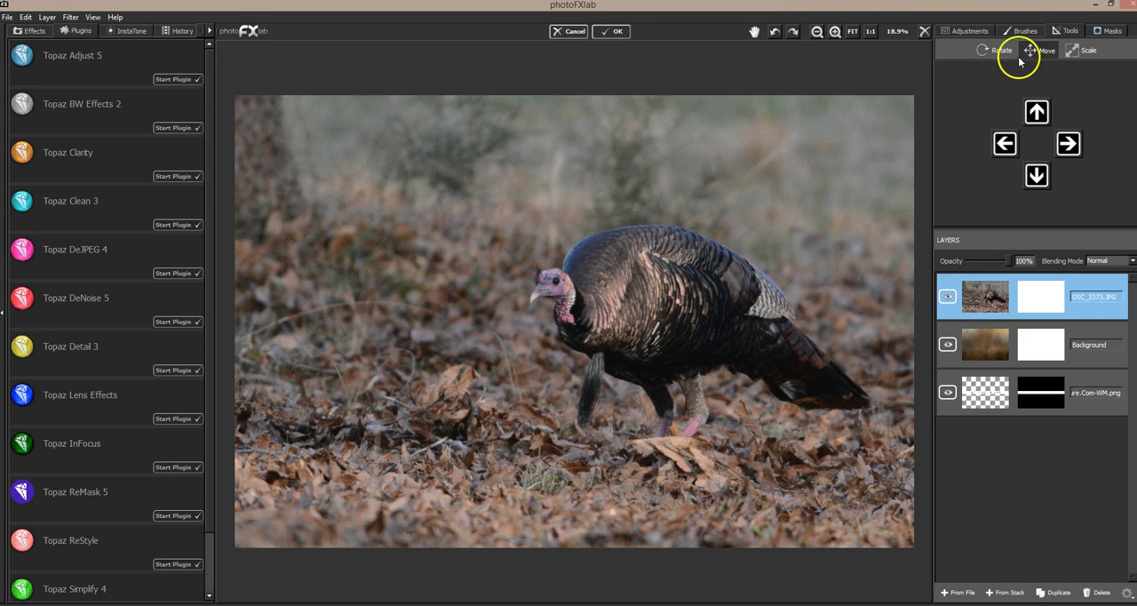
click(1082, 54)
drag(838, 185, 828, 258)
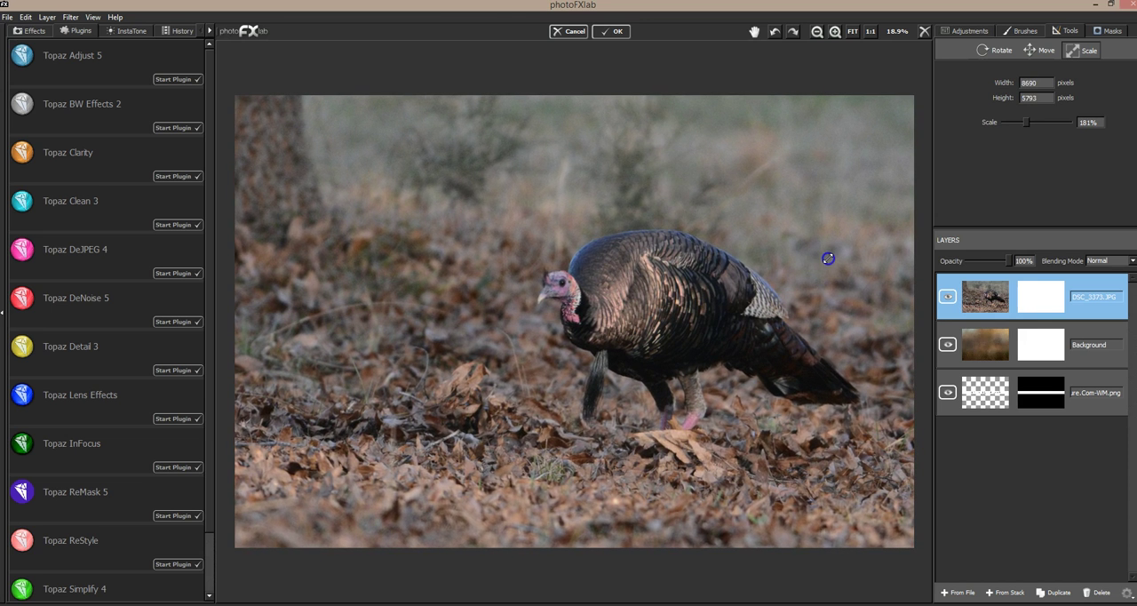
drag(1008, 261, 976, 262)
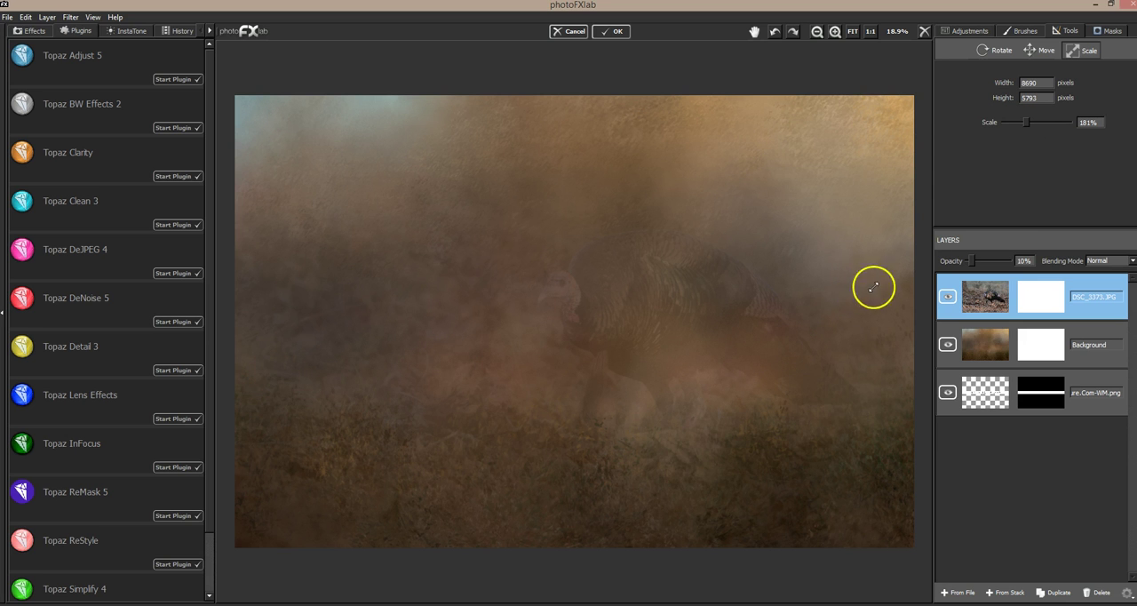
drag(972, 258, 1004, 261)
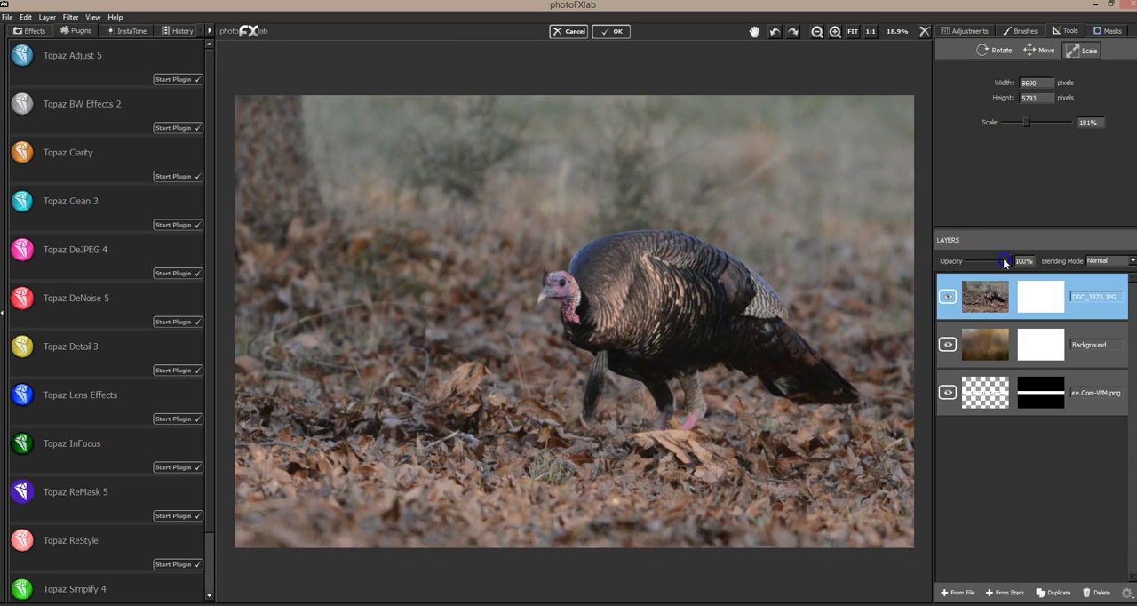
Step: Scale the turkey photo layer to 192%, check its placement over the texture at reduced opacity, and restore 100% opacity
click(1074, 50)
drag(790, 251, 778, 274)
drag(1007, 259, 976, 261)
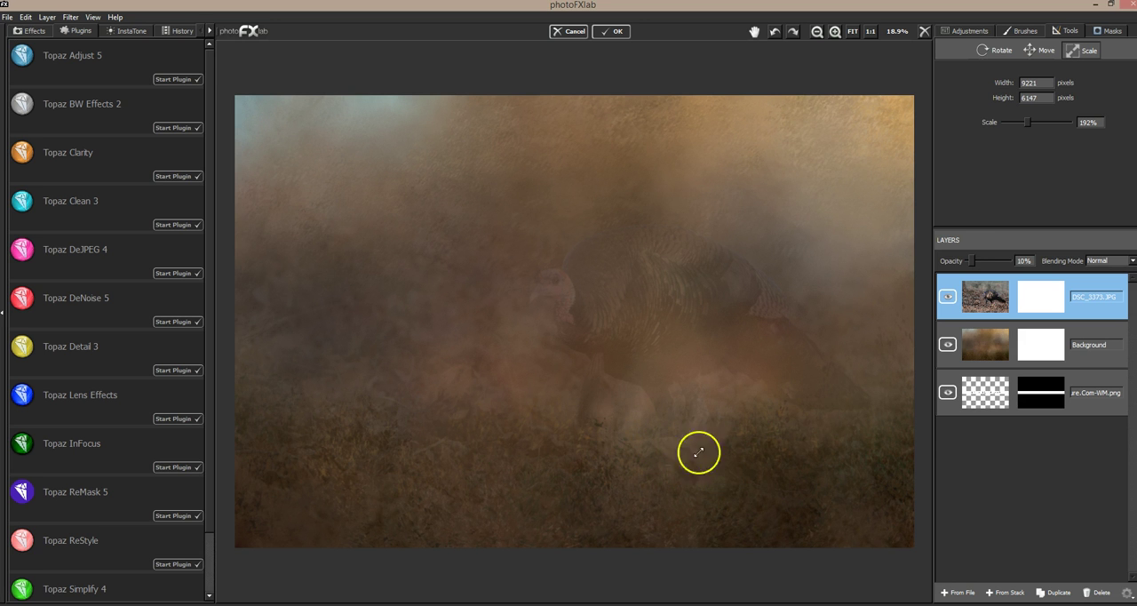
drag(972, 261, 984, 260)
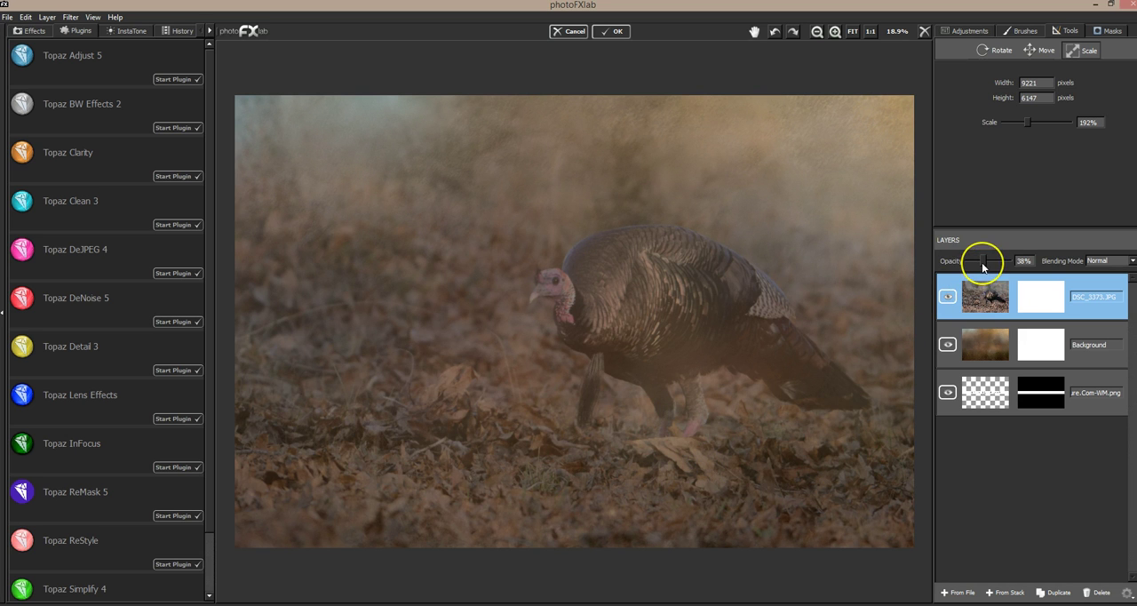
drag(981, 262, 972, 270)
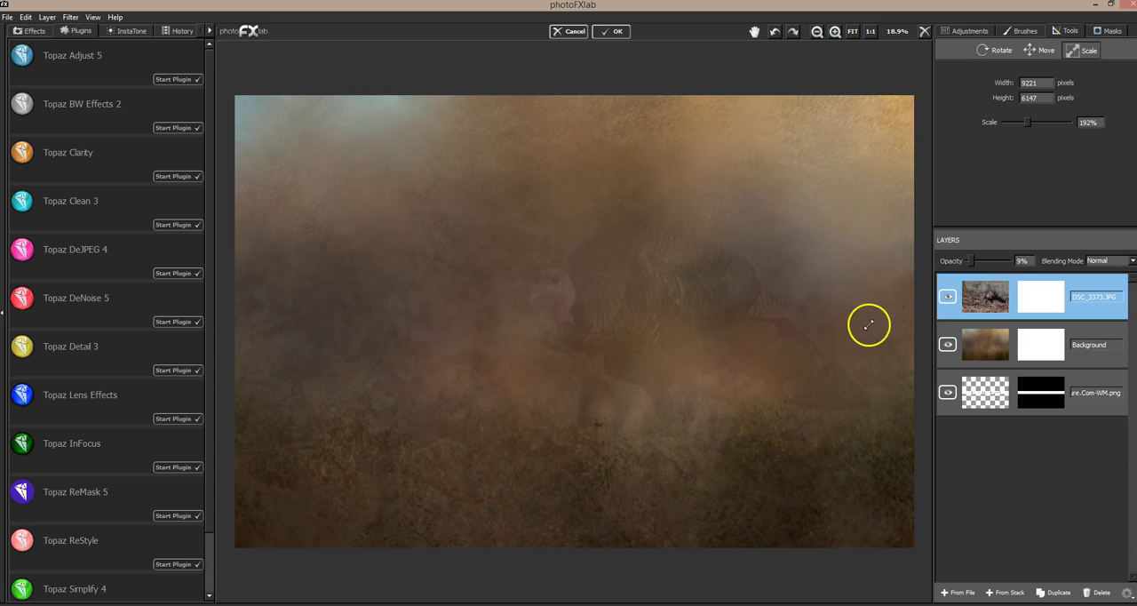
drag(971, 262, 1019, 260)
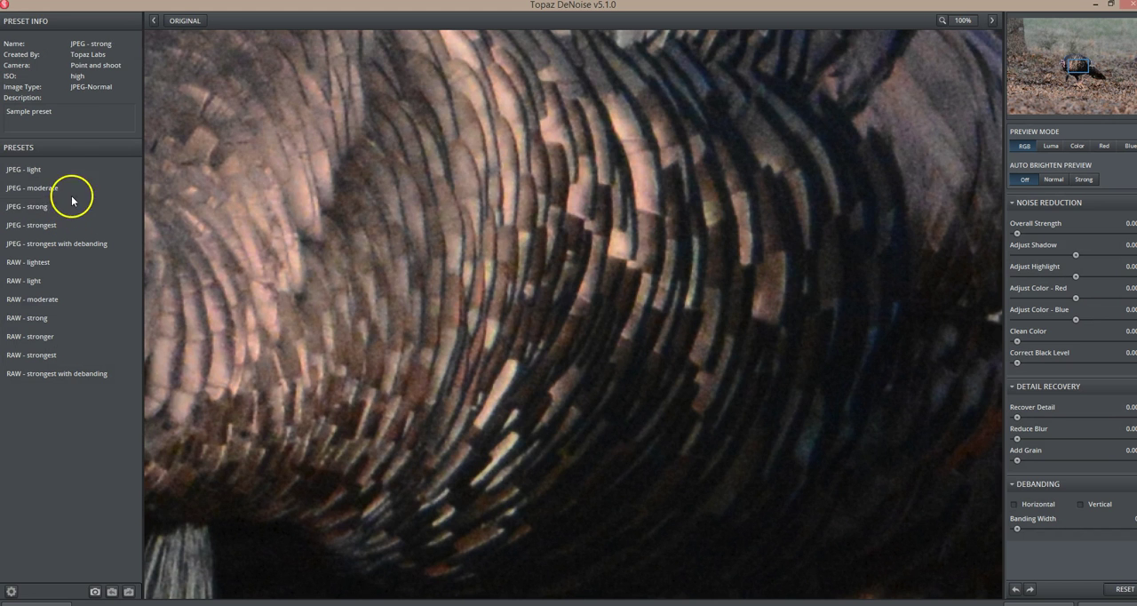
Step: Preview the JPEG - moderate and JPEG - strong noise reduction presets and inspect the turkey's head and feathers
click(74, 190)
click(50, 207)
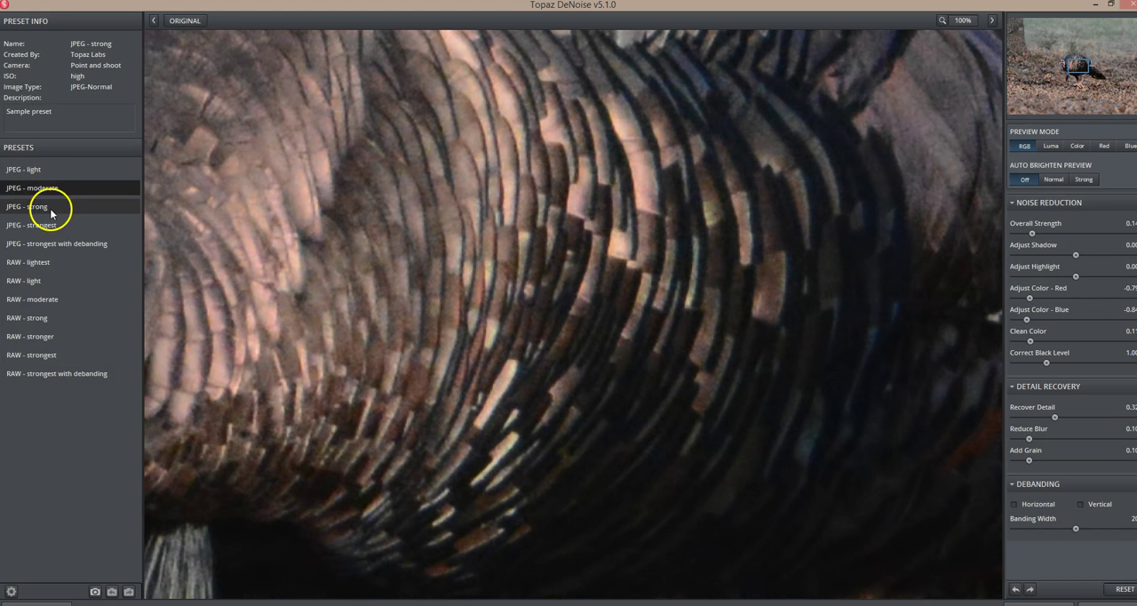
drag(446, 221, 974, 462)
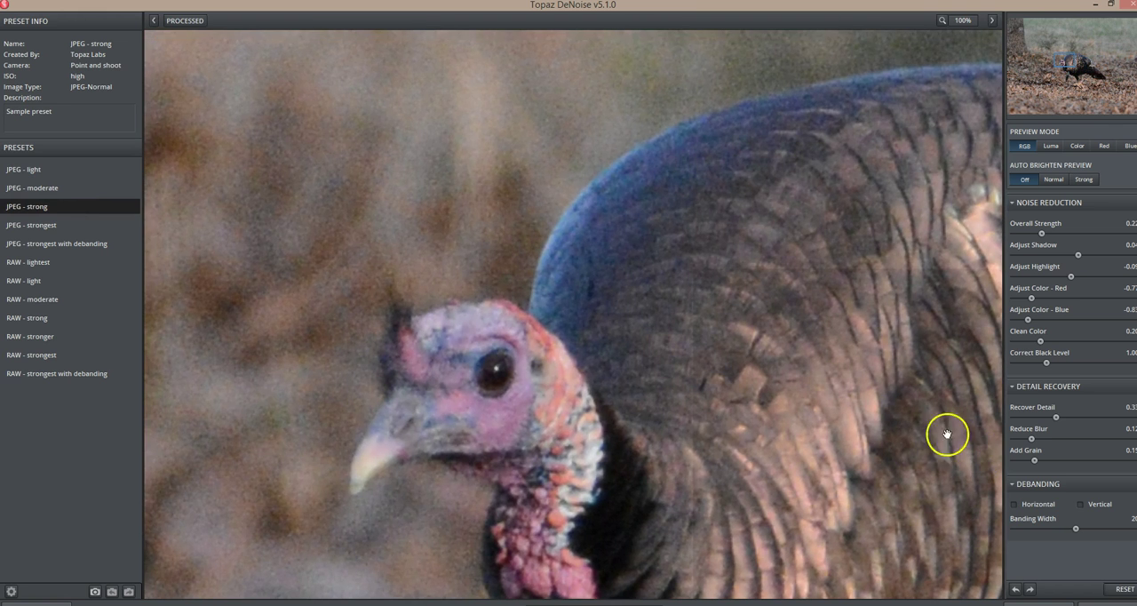
drag(734, 431, 673, 333)
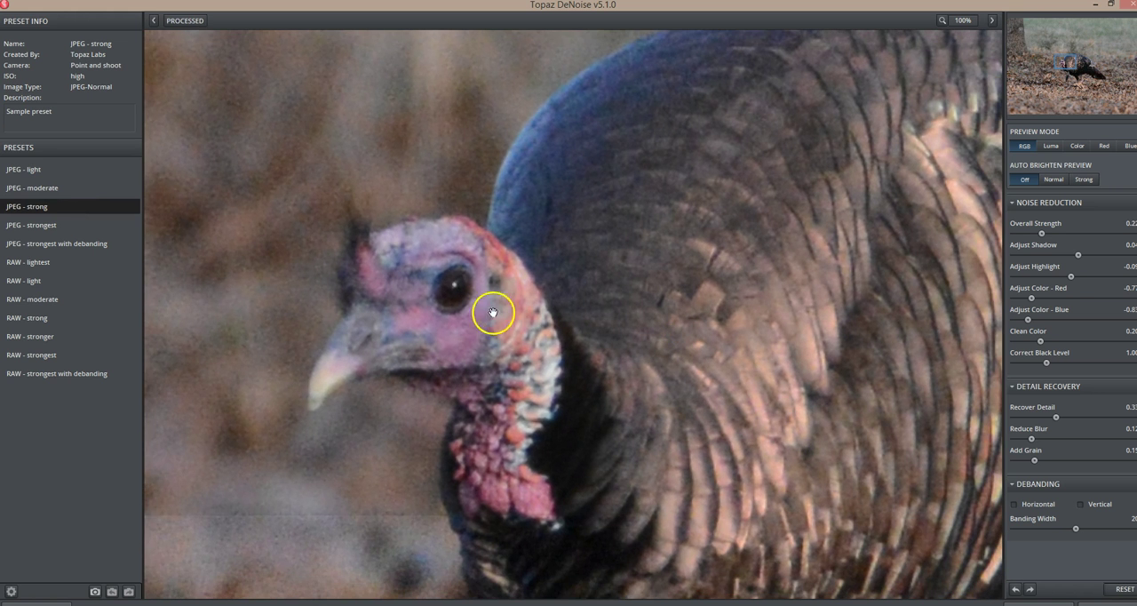
Step: Compare the moderate and strong JPEG presets against the original and apply JPEG - strong to the turkey photo
click(57, 187)
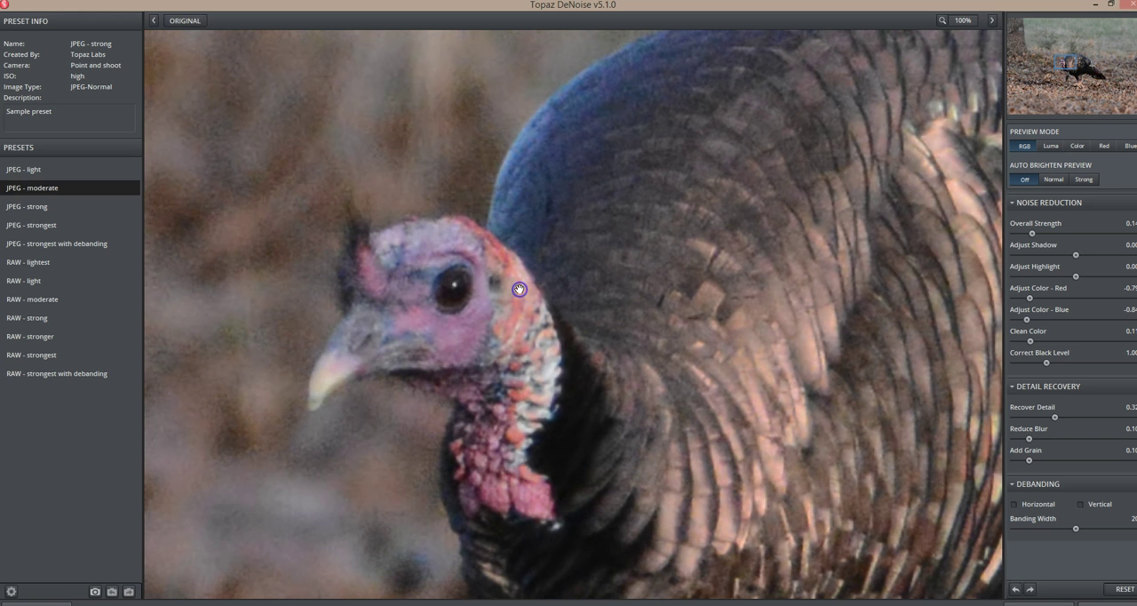
click(54, 209)
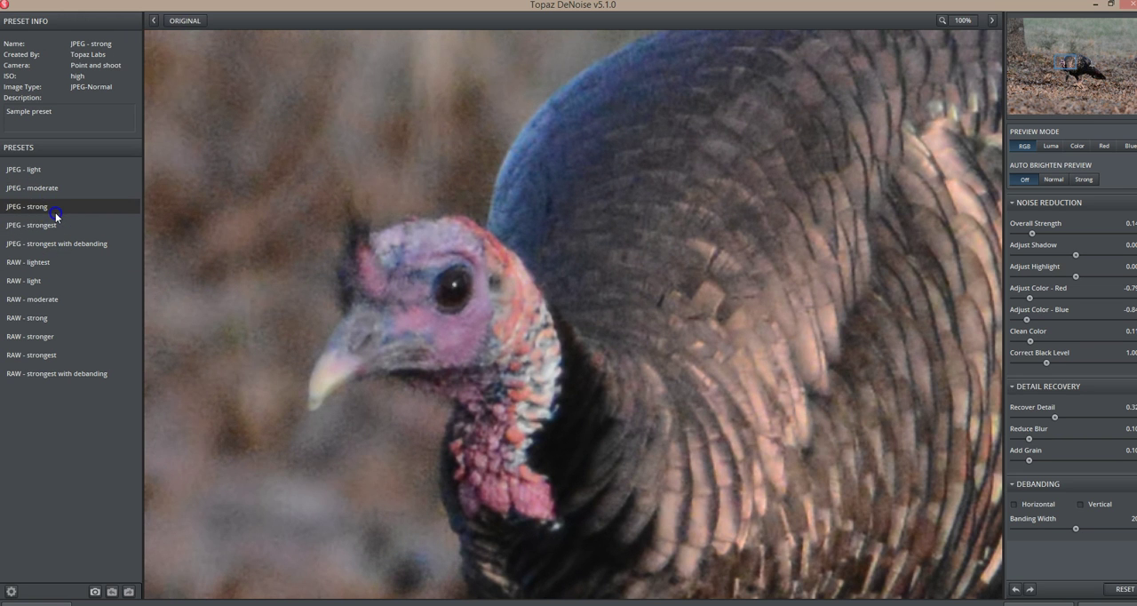
click(464, 316)
click(66, 188)
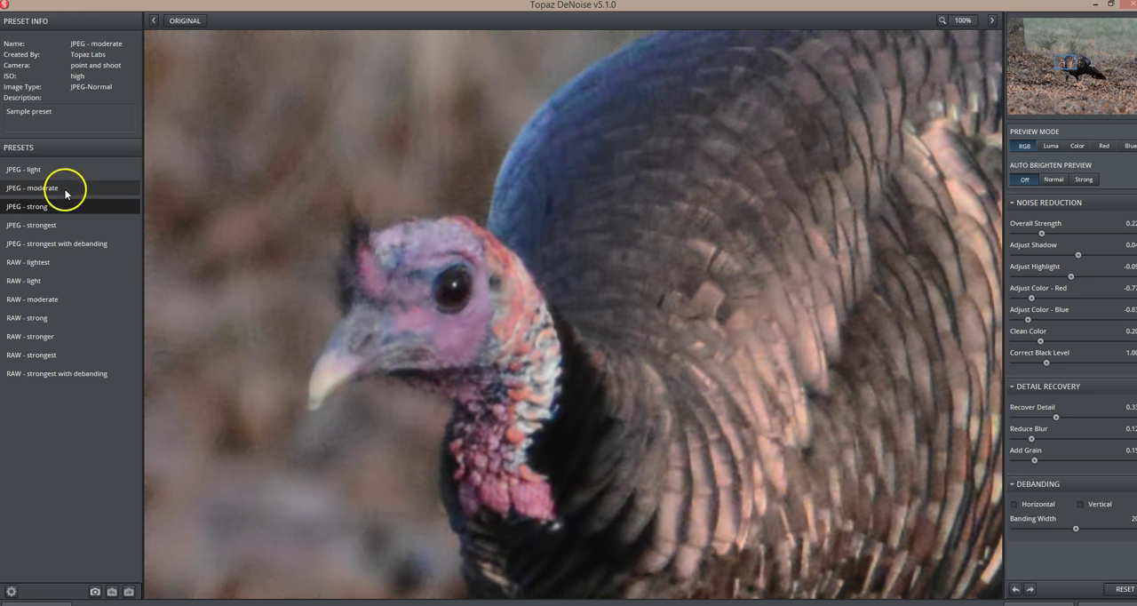
click(89, 210)
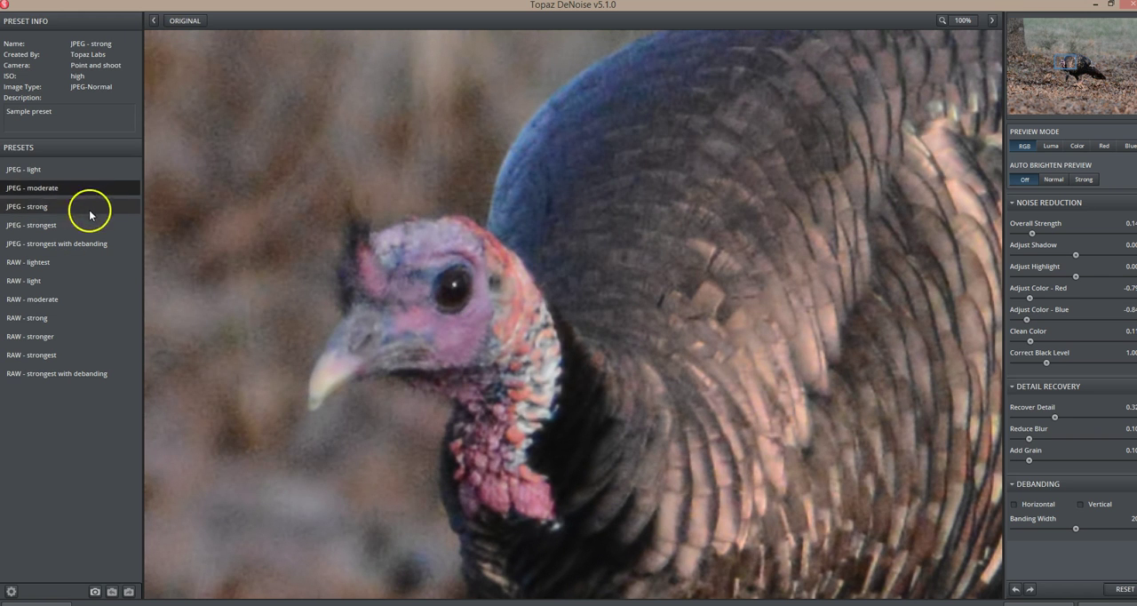
click(424, 285)
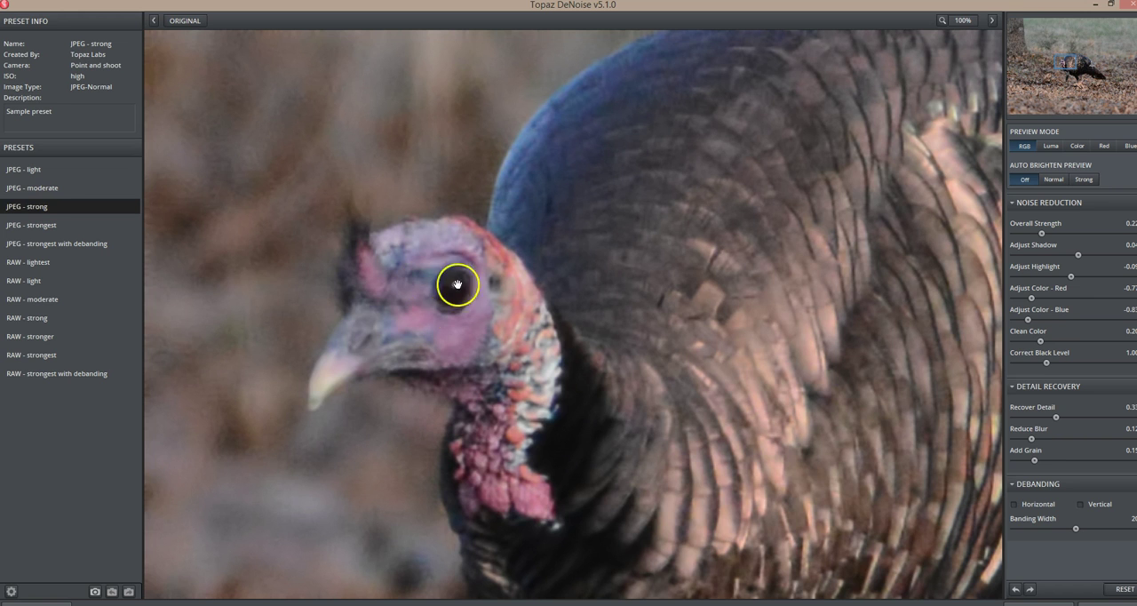
mouse_move(1136, 604)
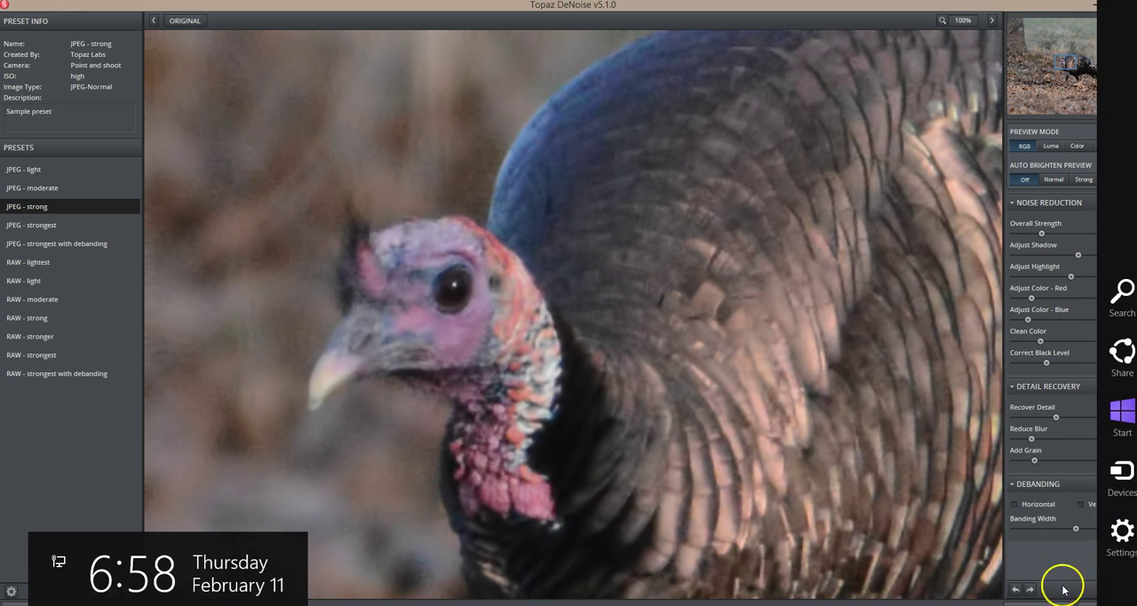
click(1123, 604)
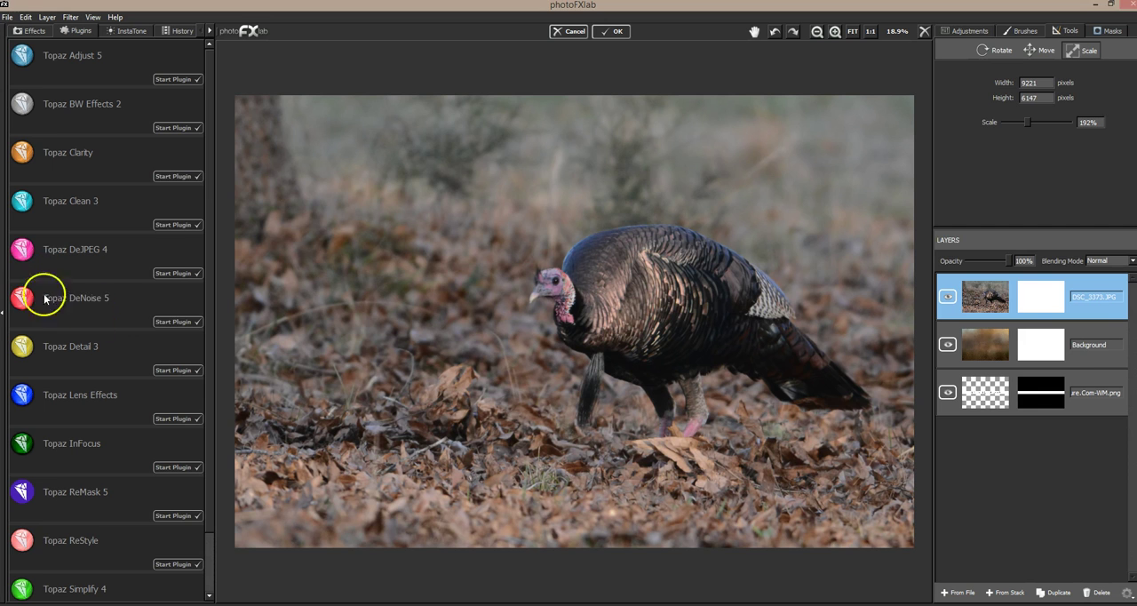
Step: Start Topaz Clarity on the turkey photo and compare the Nature preset Fur and Feathers I with the original
click(173, 178)
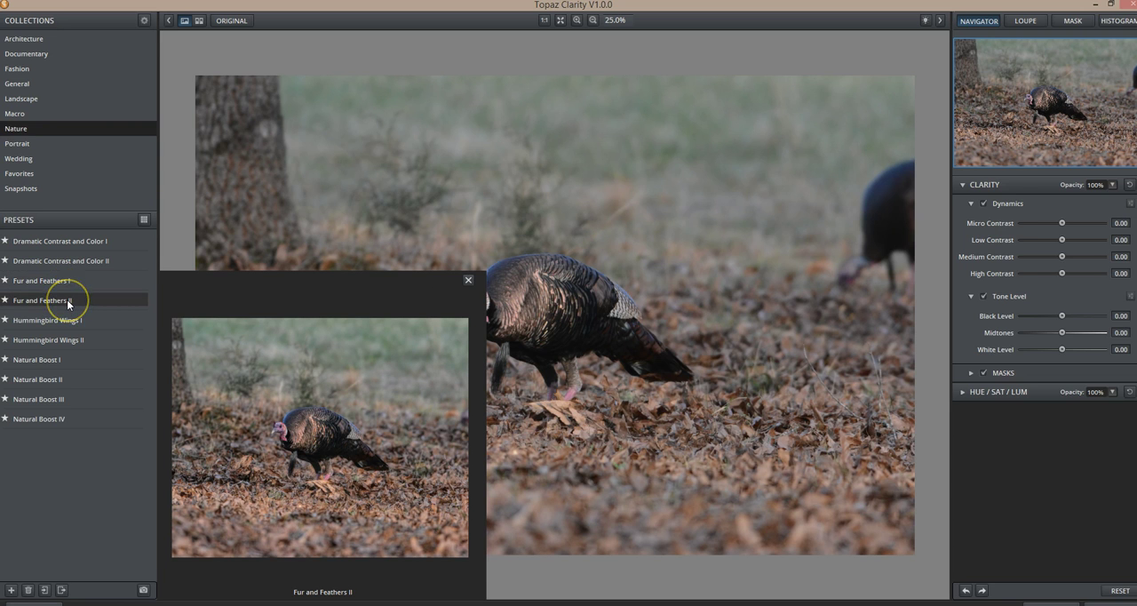
click(67, 282)
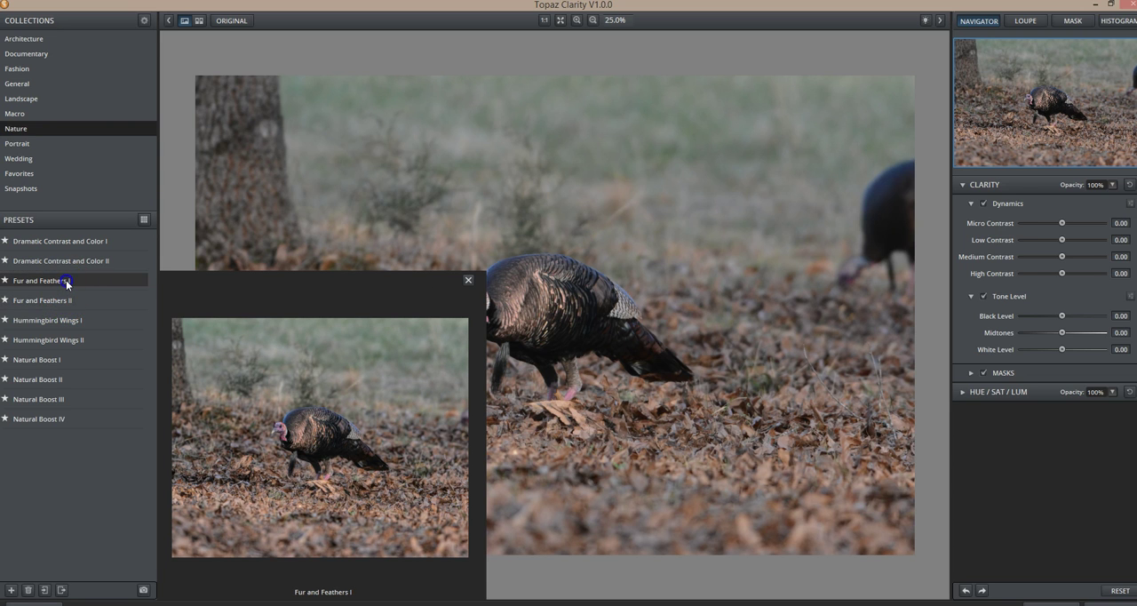
click(574, 341)
click(574, 341)
click(574, 341)
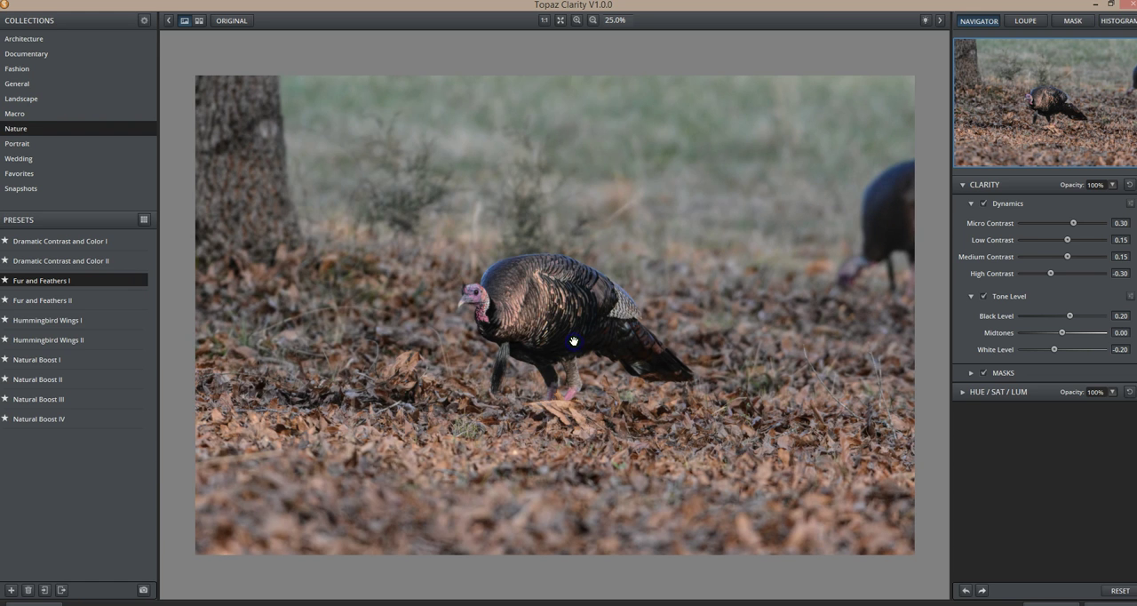
Step: Try the Fur and Feathers II preset on the turkey photo and compare it with the original
click(84, 301)
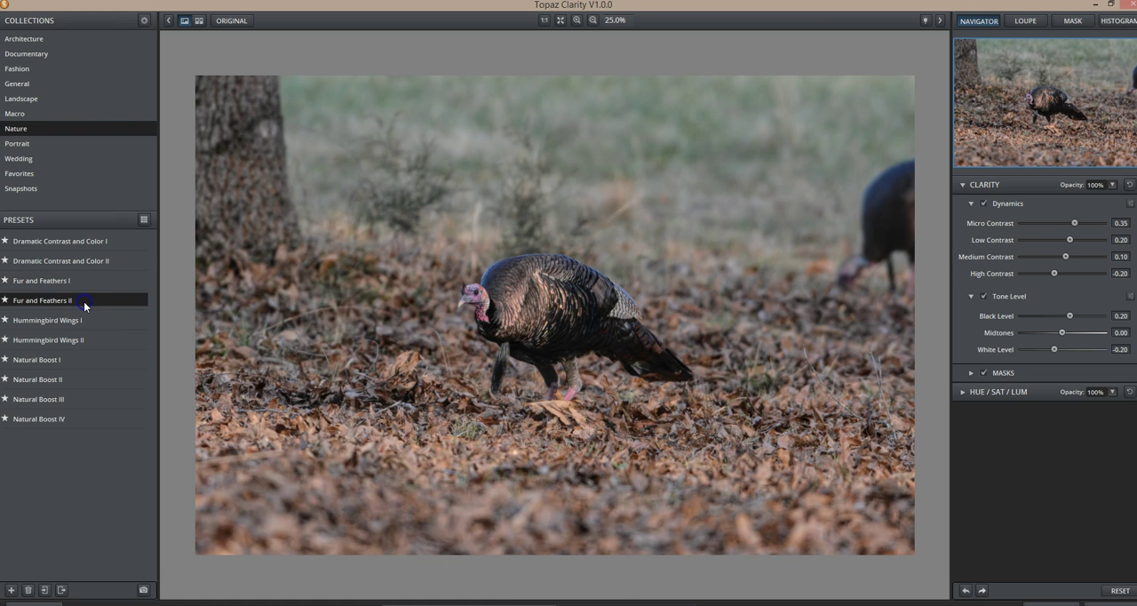
click(591, 347)
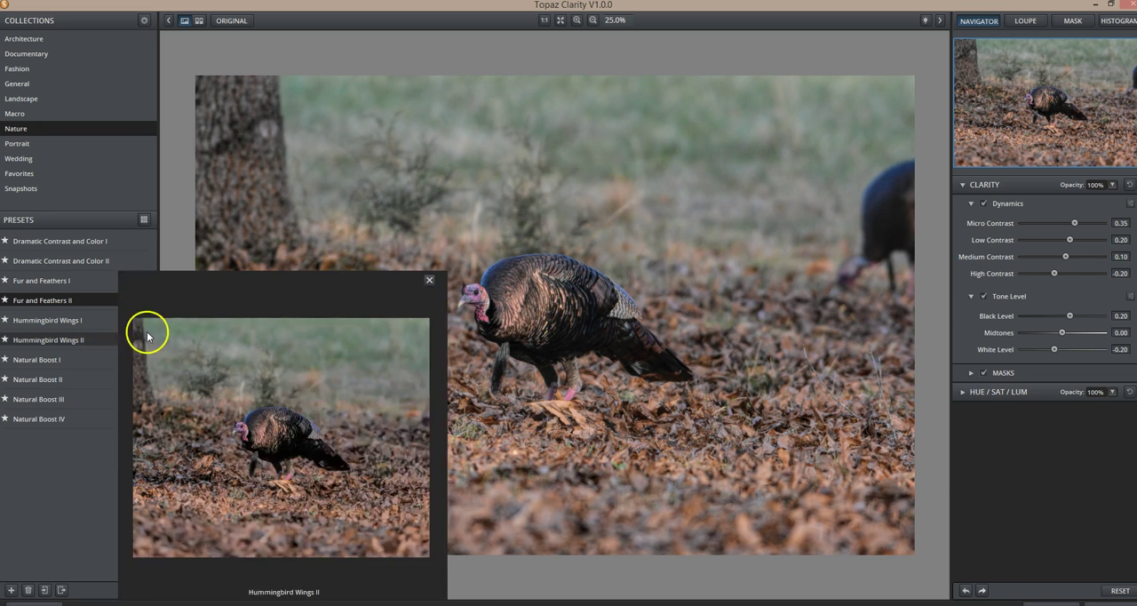
click(75, 301)
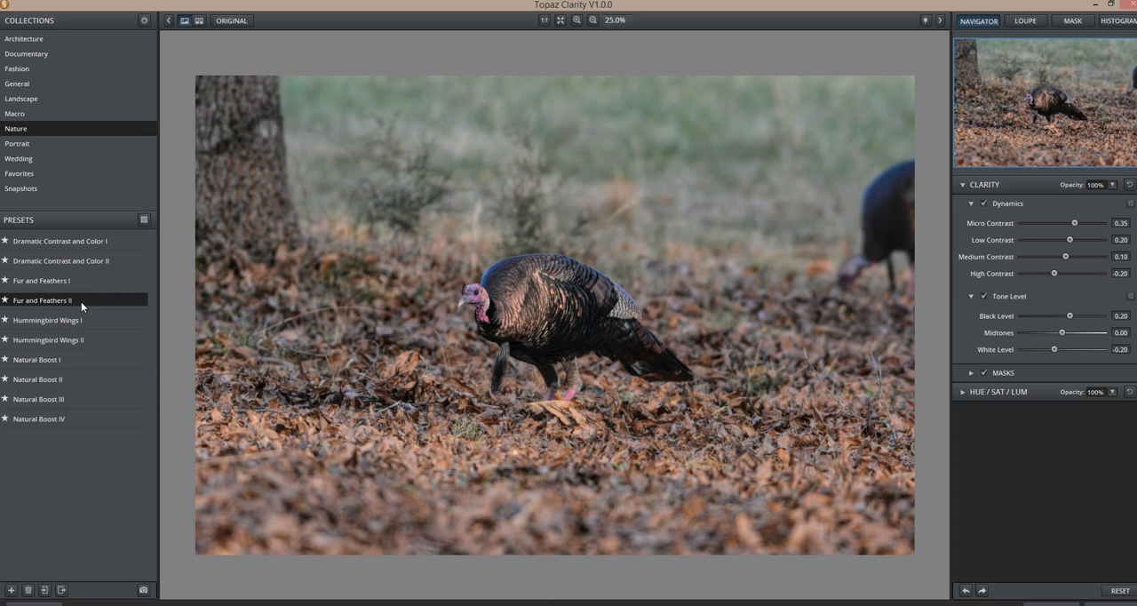
click(509, 329)
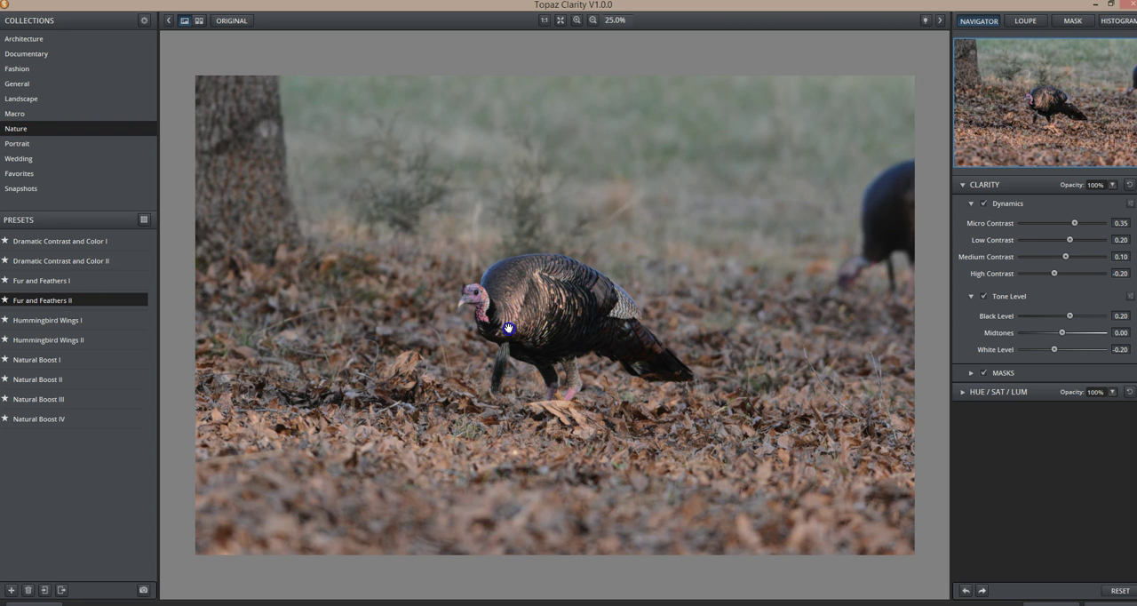
click(508, 329)
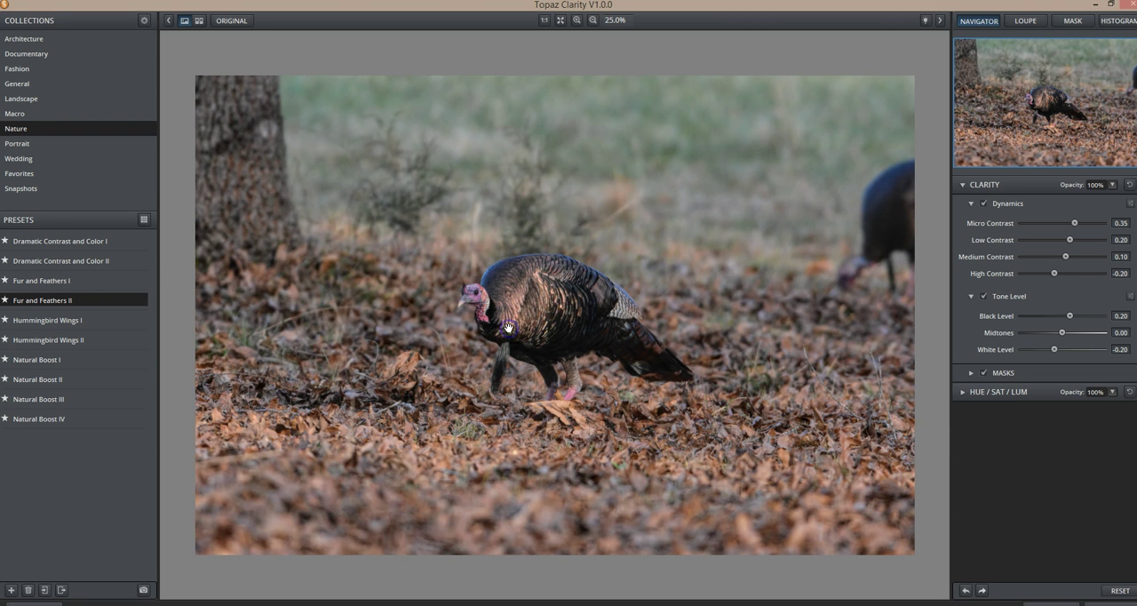
Step: Alternate between the two Fur and Feathers presets, checking against the original, and settle on Fur and Feathers I
click(75, 281)
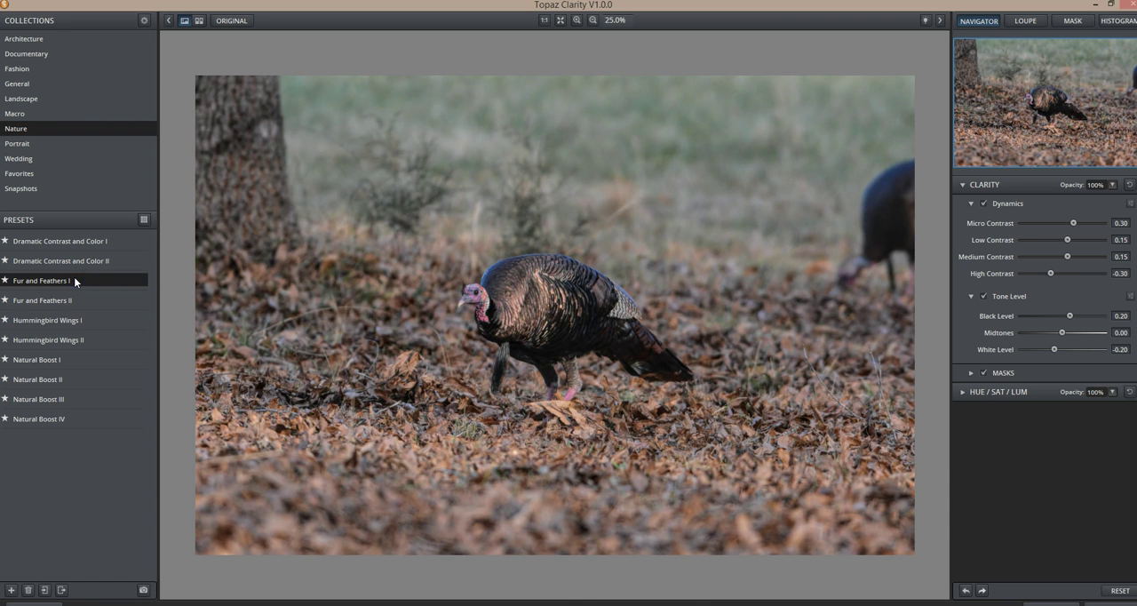
click(576, 326)
click(80, 304)
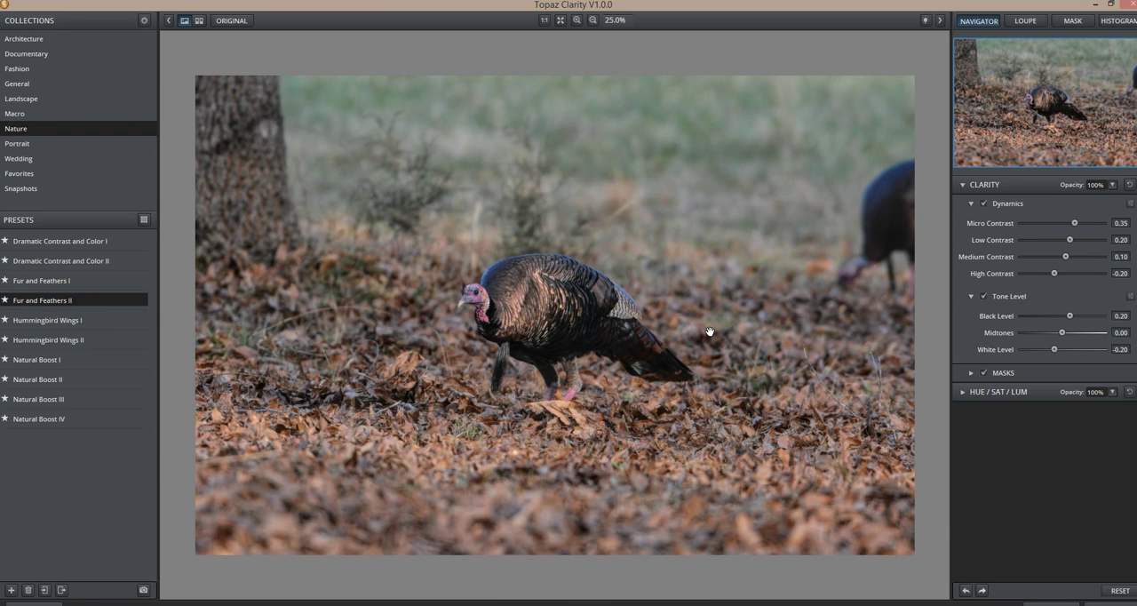
click(67, 286)
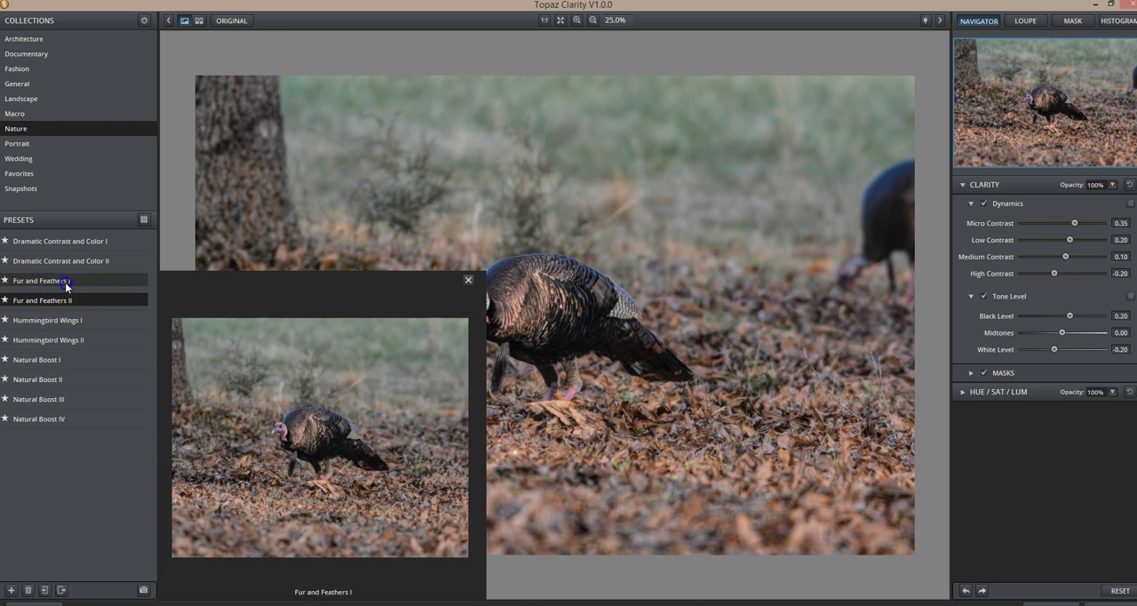
click(689, 382)
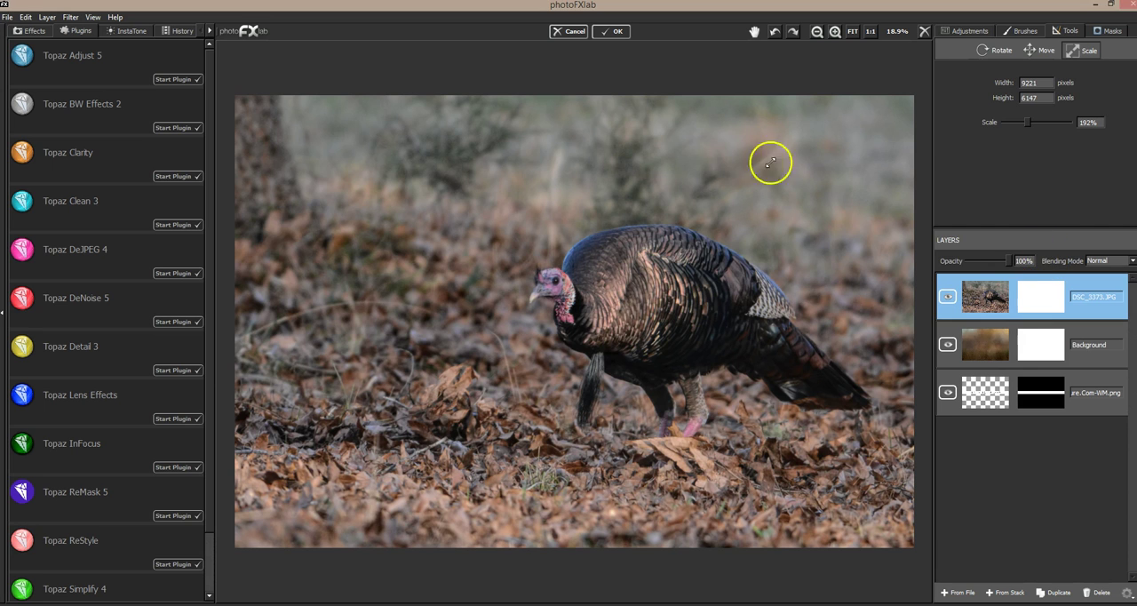
Step: Try masking out the turkey photo's upper background with brush value 0 at flow 1.00 and 0.15, and undo the strokes
click(1109, 32)
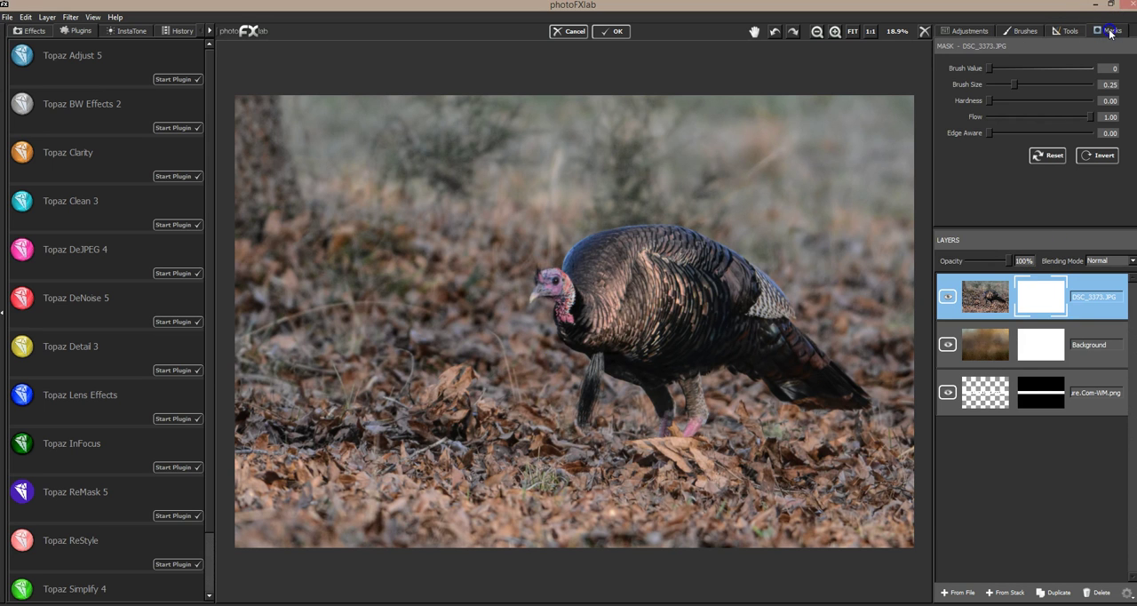
click(978, 70)
drag(874, 116, 654, 125)
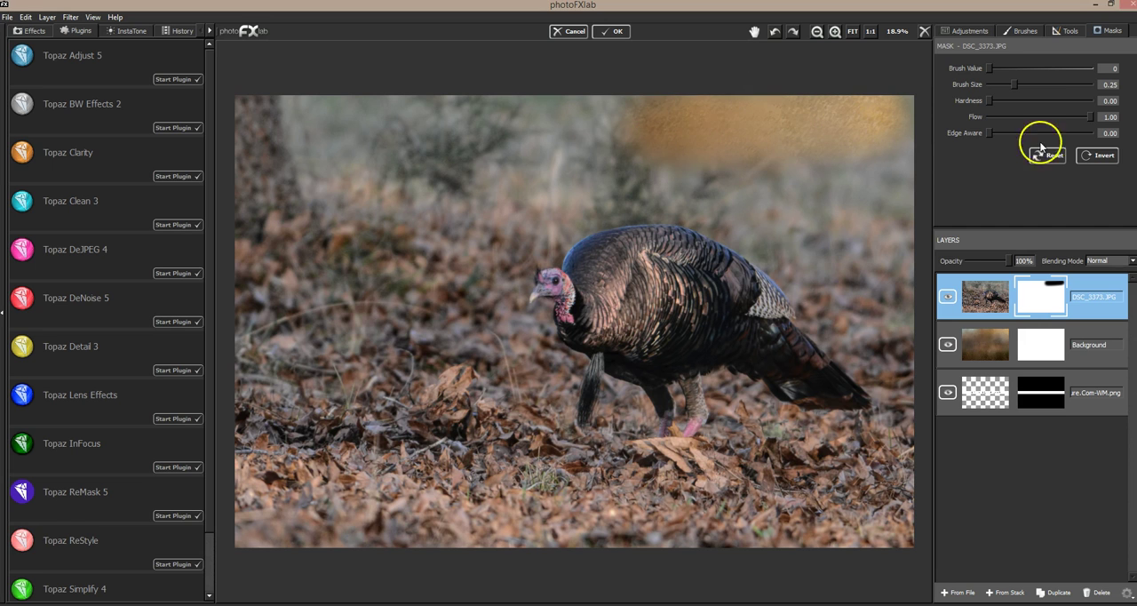
drag(1090, 116, 1044, 118)
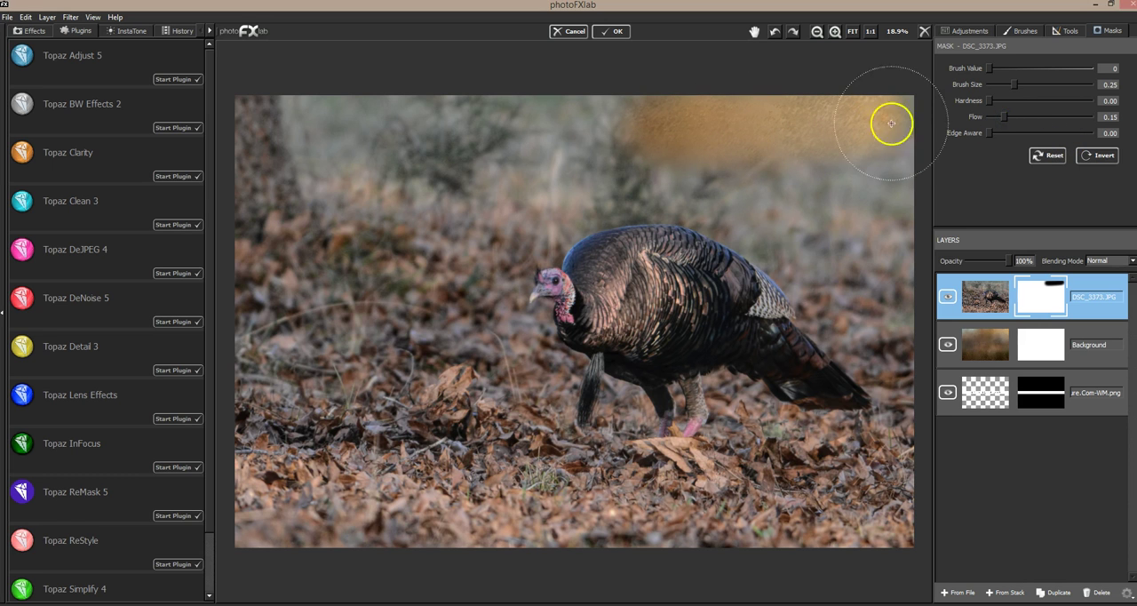
mouse_move(620, 119)
mouse_down()
mouse_move(490, 131)
mouse_move(622, 125)
mouse_move(518, 138)
mouse_move(623, 134)
mouse_move(551, 135)
mouse_up()
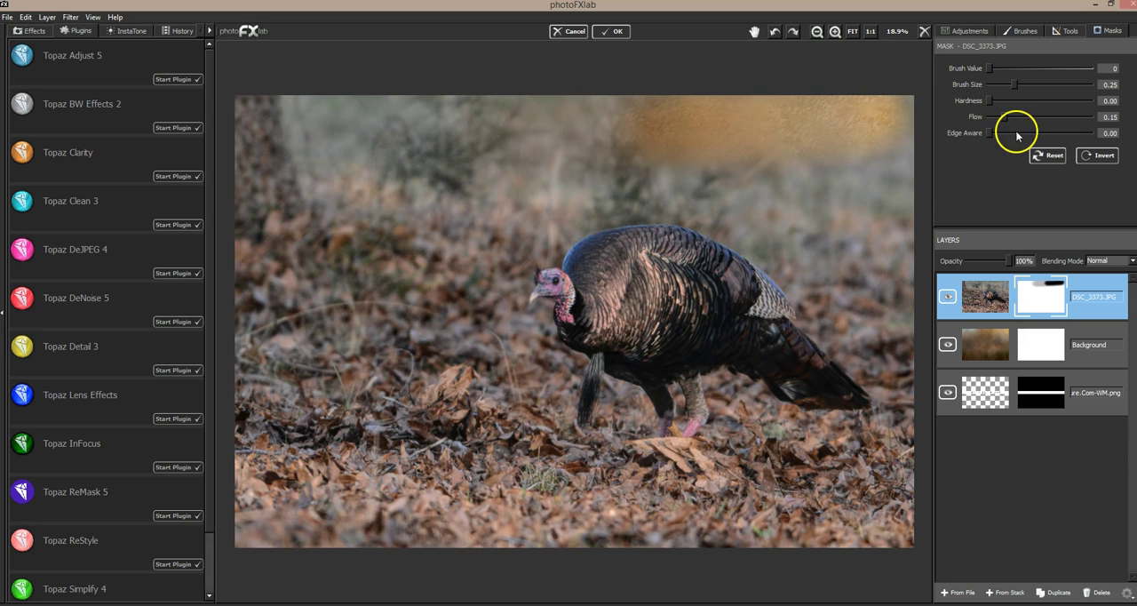
drag(1004, 116, 1088, 117)
key(ctrl+z)
key(ctrl+z)
key(ctrl+z)
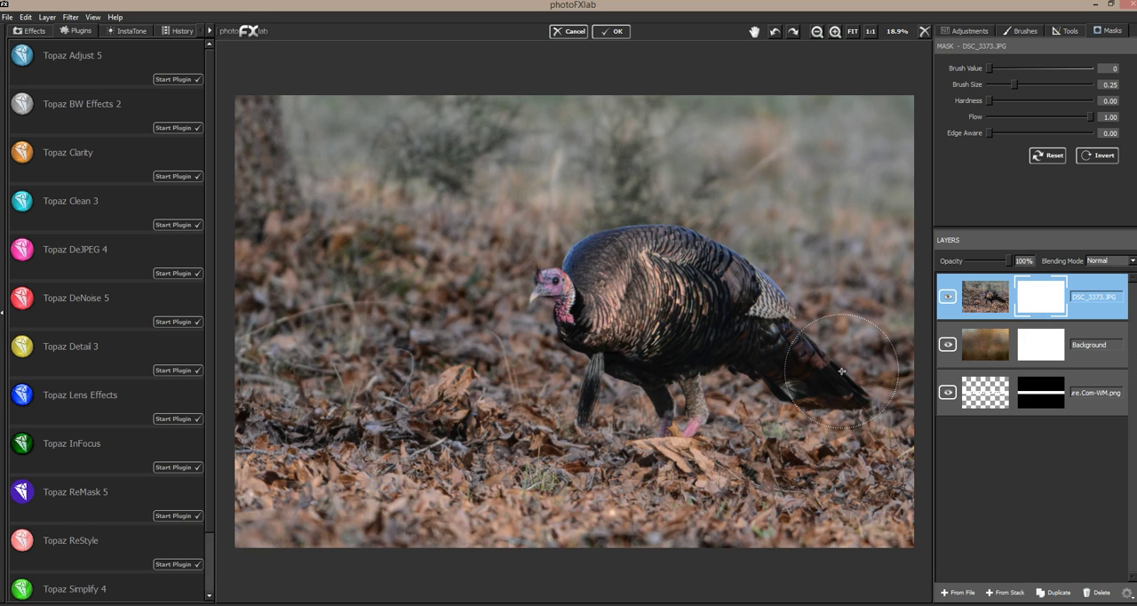
Step: Mask out most of the photo background around the turkey with brush value 0, size 0.25 and flow 1.00
click(815, 345)
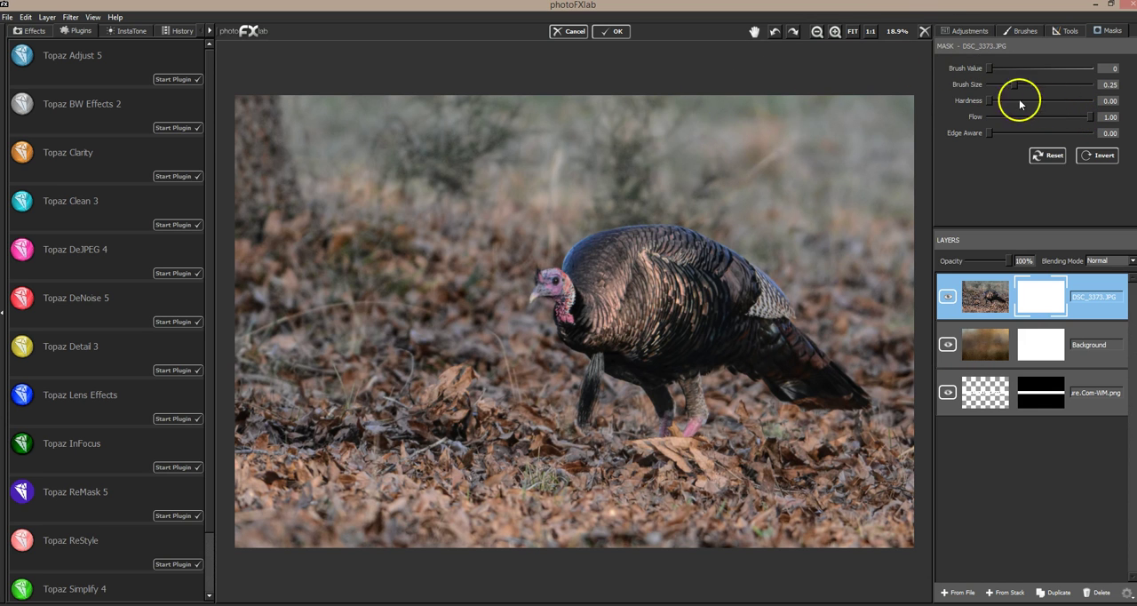
mouse_move(873, 116)
mouse_down()
mouse_move(807, 120)
mouse_move(883, 124)
mouse_move(616, 118)
mouse_move(213, 154)
mouse_move(308, 113)
mouse_move(339, 148)
mouse_move(332, 184)
mouse_move(242, 293)
mouse_move(383, 295)
mouse_move(393, 327)
mouse_move(447, 175)
mouse_move(415, 177)
mouse_move(451, 235)
mouse_move(486, 231)
mouse_move(584, 155)
mouse_move(687, 150)
mouse_move(724, 187)
mouse_move(803, 213)
mouse_move(861, 181)
mouse_move(853, 156)
mouse_move(872, 238)
mouse_move(796, 246)
mouse_move(664, 168)
mouse_move(801, 229)
mouse_move(858, 308)
mouse_move(812, 273)
mouse_move(855, 314)
mouse_move(895, 264)
mouse_up()
mouse_move(538, 206)
mouse_down()
mouse_move(508, 228)
mouse_move(477, 320)
mouse_move(507, 378)
mouse_move(233, 381)
mouse_move(272, 447)
mouse_move(447, 442)
mouse_move(475, 466)
mouse_move(249, 483)
mouse_move(305, 540)
mouse_move(444, 521)
mouse_move(502, 541)
mouse_move(795, 525)
mouse_move(630, 474)
mouse_move(685, 489)
mouse_move(895, 456)
mouse_move(917, 375)
mouse_move(853, 490)
mouse_move(735, 525)
mouse_up()
Step: Mask out the background close to the turkey's head, beard and legs, reducing the brush size to 0.14 and 0.04
drag(1014, 84, 1003, 85)
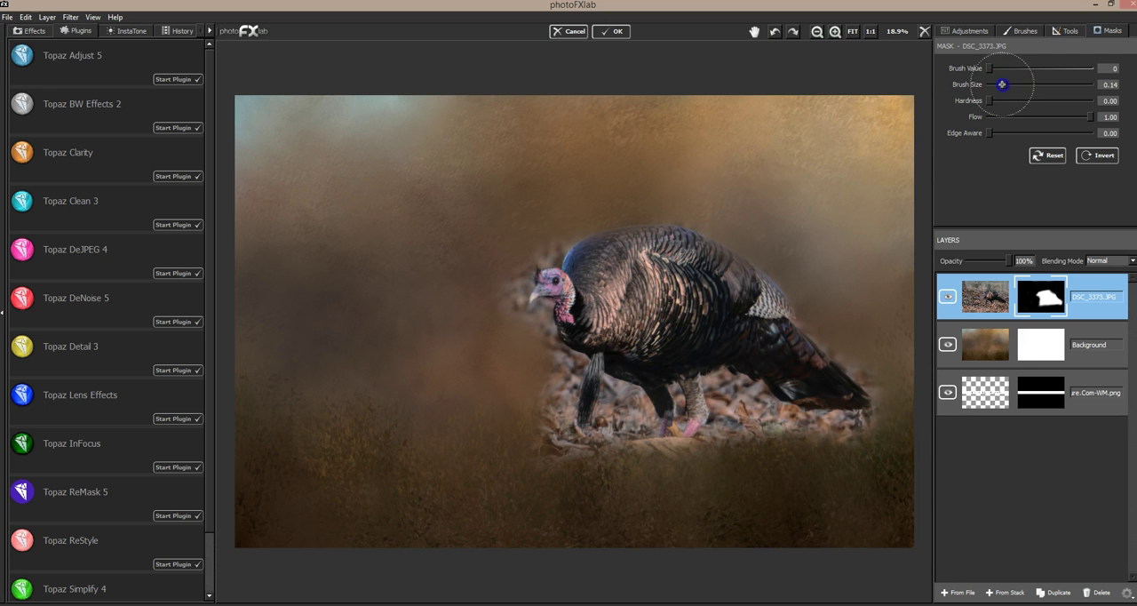
drag(583, 252, 548, 236)
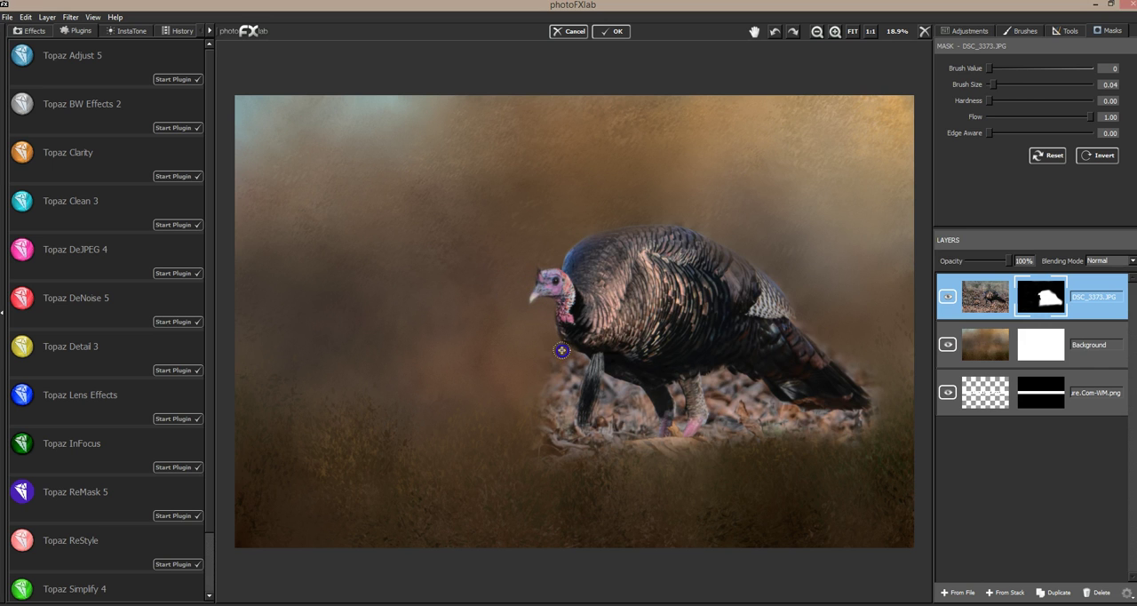
mouse_move(582, 356)
mouse_down()
mouse_move(562, 384)
mouse_move(556, 355)
mouse_move(551, 459)
mouse_move(586, 442)
mouse_up()
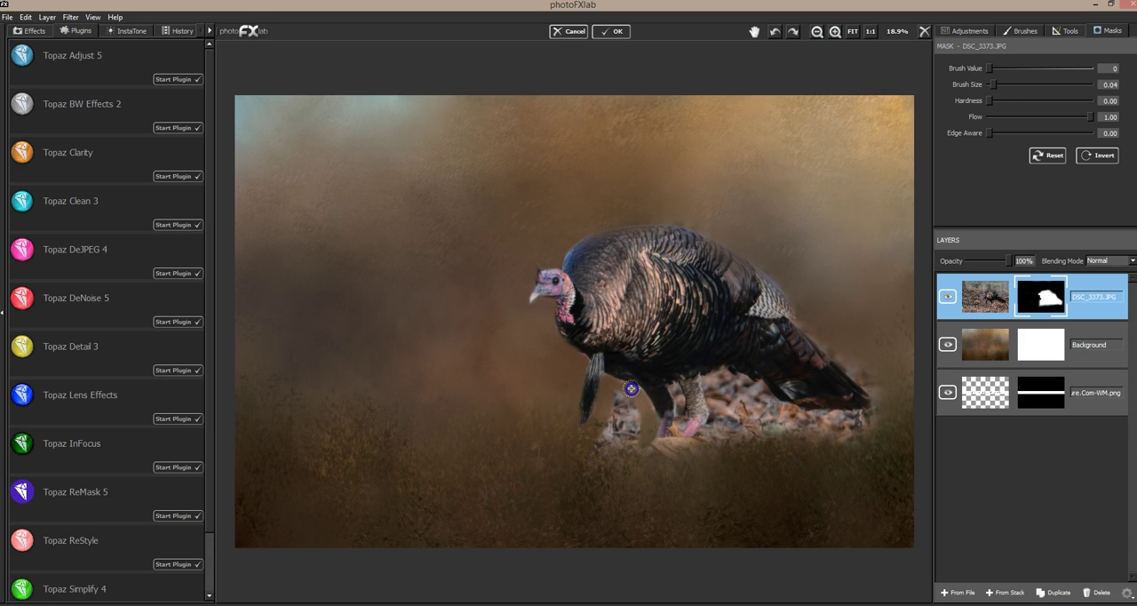
mouse_move(644, 442)
mouse_down()
mouse_move(604, 434)
mouse_move(637, 415)
mouse_move(691, 409)
mouse_move(672, 386)
mouse_up()
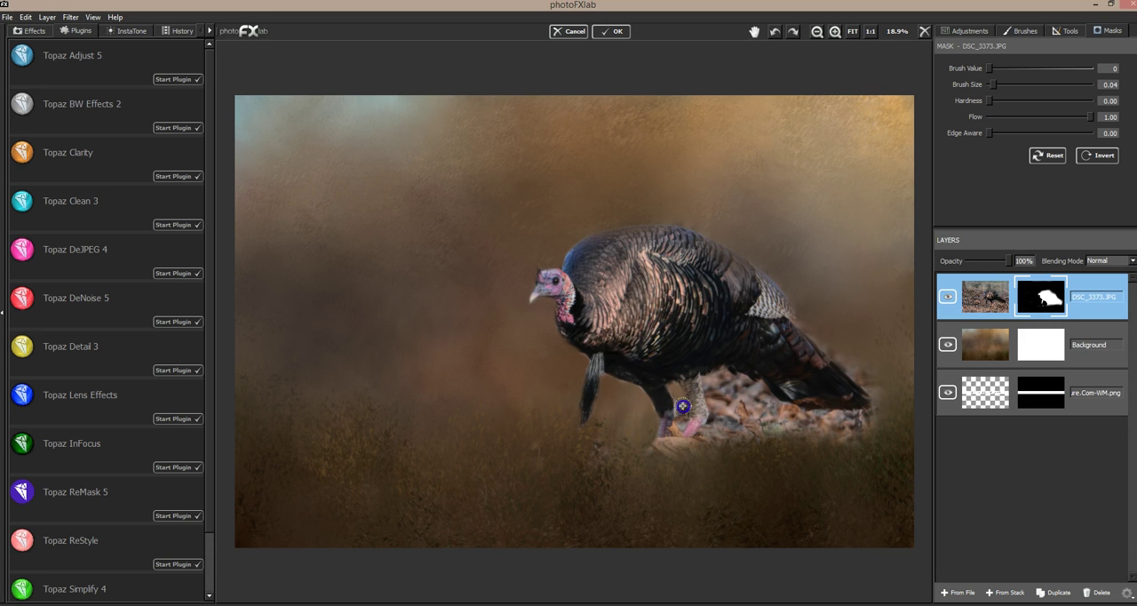
drag(685, 424, 708, 377)
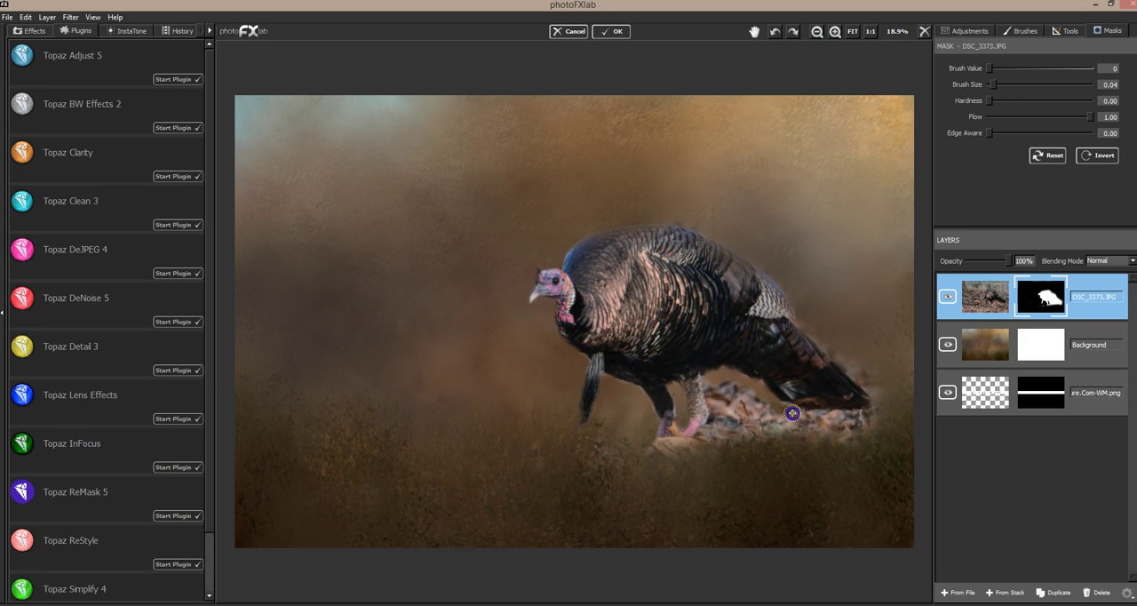
Step: Mask out the leaves under and around the tail and around the feet with the 0.04 brush
mouse_move(846, 429)
mouse_down()
mouse_move(817, 419)
mouse_move(798, 447)
mouse_move(756, 439)
mouse_move(712, 376)
mouse_up()
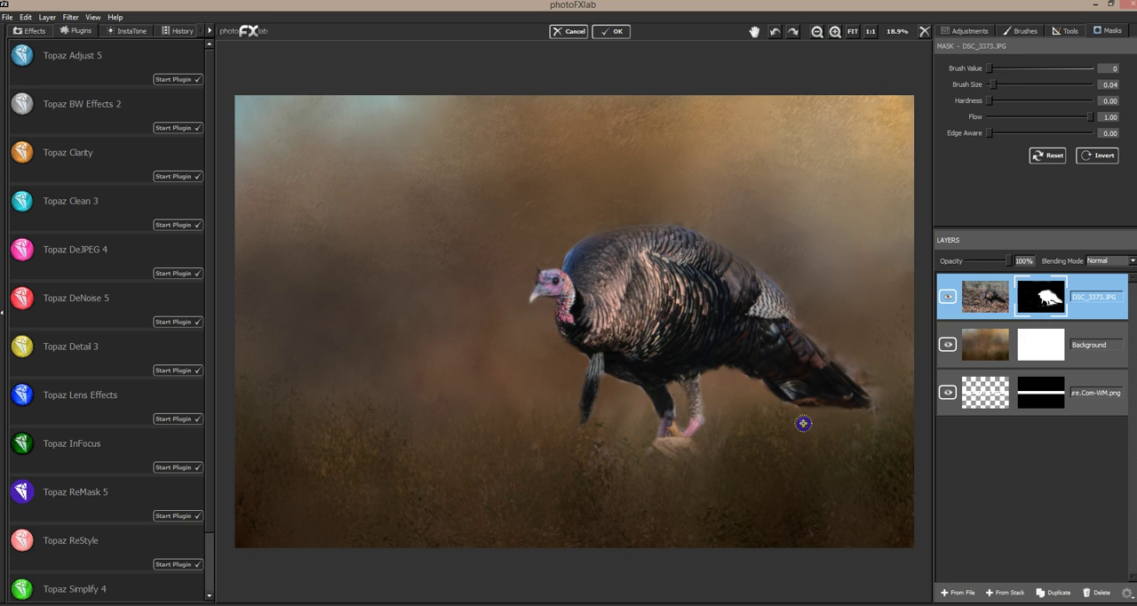
drag(848, 330, 806, 312)
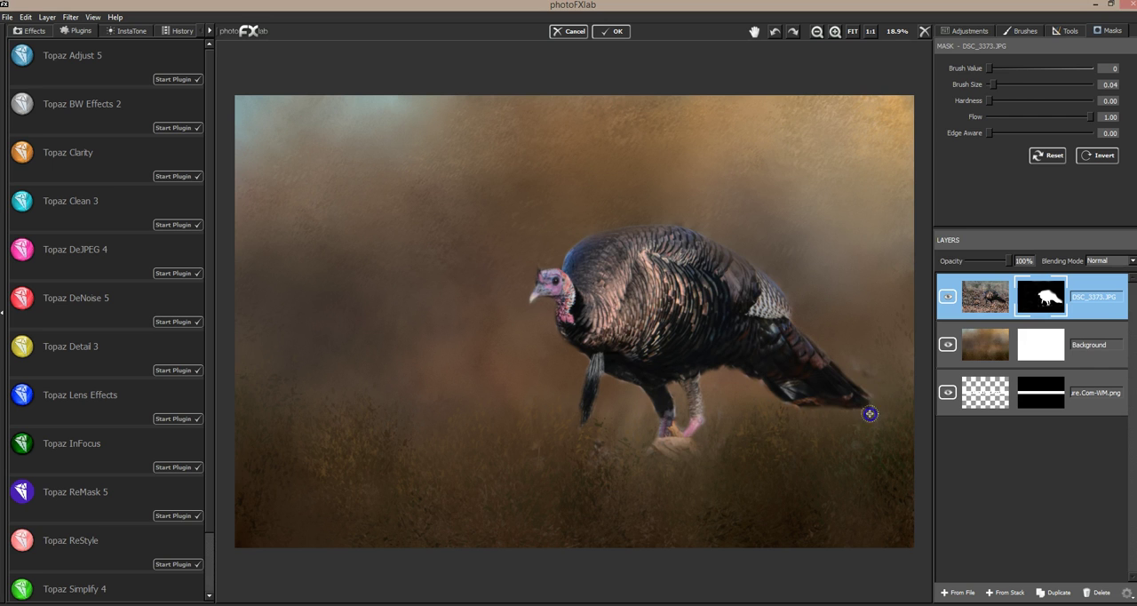
mouse_move(865, 380)
mouse_down()
mouse_move(862, 299)
mouse_move(842, 304)
mouse_move(841, 286)
mouse_move(790, 261)
mouse_move(621, 389)
mouse_up()
drag(602, 463, 756, 480)
mouse_move(716, 442)
mouse_down()
mouse_move(670, 448)
mouse_move(710, 454)
mouse_up()
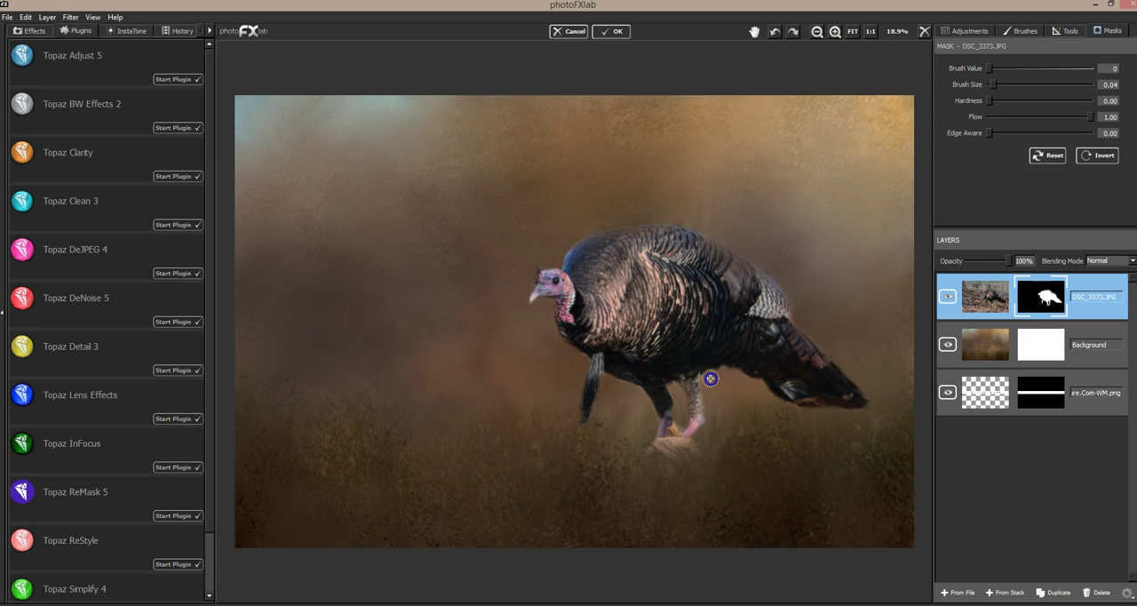
Step: Clean the remaining background fringe along the turkey's back, underside, head and chest in the mask
mouse_move(747, 298)
mouse_down()
mouse_move(717, 399)
mouse_move(687, 414)
mouse_move(672, 436)
mouse_move(681, 448)
mouse_move(655, 447)
mouse_move(696, 449)
mouse_move(750, 375)
mouse_move(632, 390)
mouse_up()
mouse_move(885, 396)
mouse_down()
mouse_move(744, 233)
mouse_move(672, 220)
mouse_move(541, 264)
mouse_up()
mouse_move(689, 185)
mouse_down()
mouse_move(635, 250)
mouse_move(541, 301)
mouse_up()
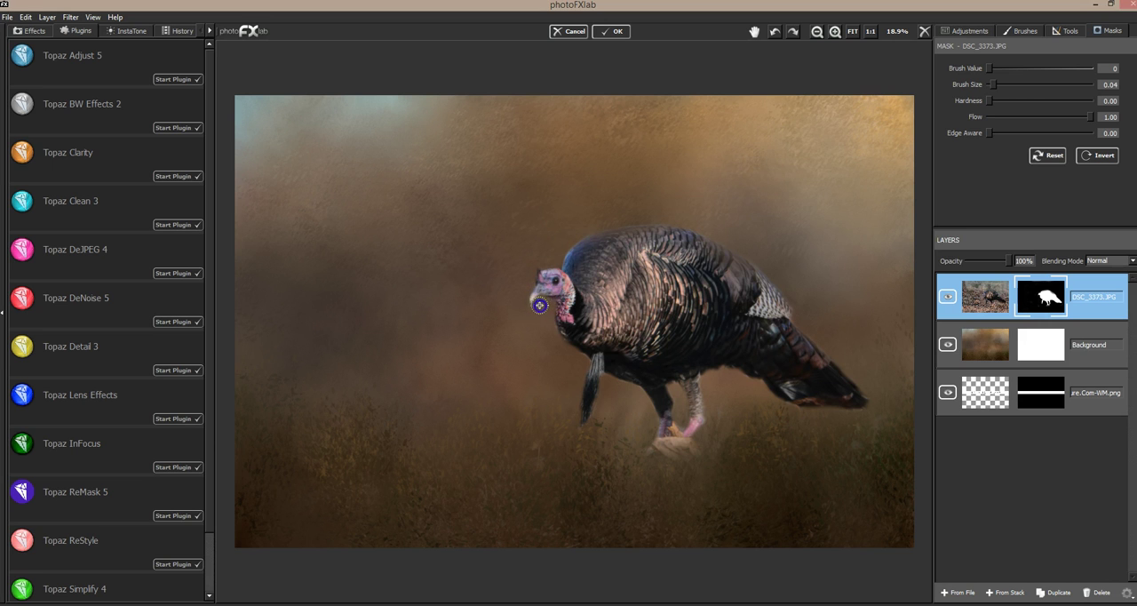
drag(564, 392, 543, 330)
click(523, 347)
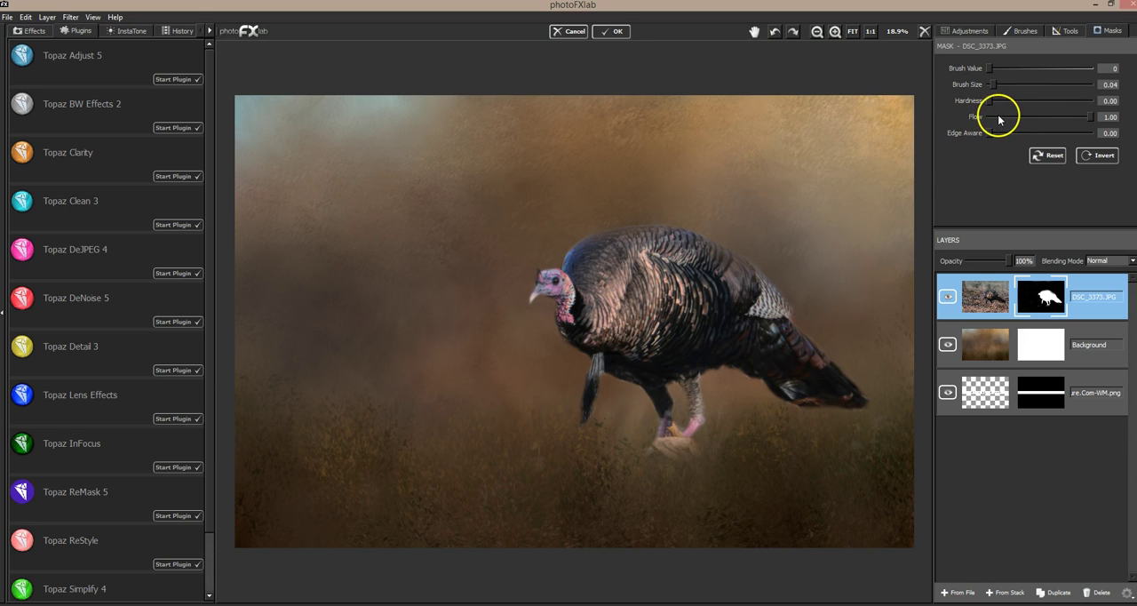
Step: Soften the mask edge along the turkey's back, tail and underside with brush size 0.14 and flow 0.11
drag(1001, 118, 1006, 83)
mouse_move(566, 238)
mouse_down()
mouse_move(610, 242)
mouse_move(654, 201)
mouse_move(688, 214)
mouse_move(698, 246)
mouse_move(779, 291)
mouse_move(786, 282)
mouse_move(789, 307)
mouse_move(768, 270)
mouse_move(773, 292)
mouse_move(781, 276)
mouse_move(829, 361)
mouse_move(806, 328)
mouse_move(865, 390)
mouse_move(850, 417)
mouse_move(818, 407)
mouse_move(797, 421)
mouse_move(788, 401)
mouse_move(737, 373)
mouse_move(725, 379)
mouse_move(803, 423)
mouse_move(857, 414)
mouse_up()
mouse_move(848, 419)
mouse_down()
mouse_move(799, 412)
mouse_move(856, 412)
mouse_up()
drag(866, 370, 823, 322)
drag(737, 387, 724, 369)
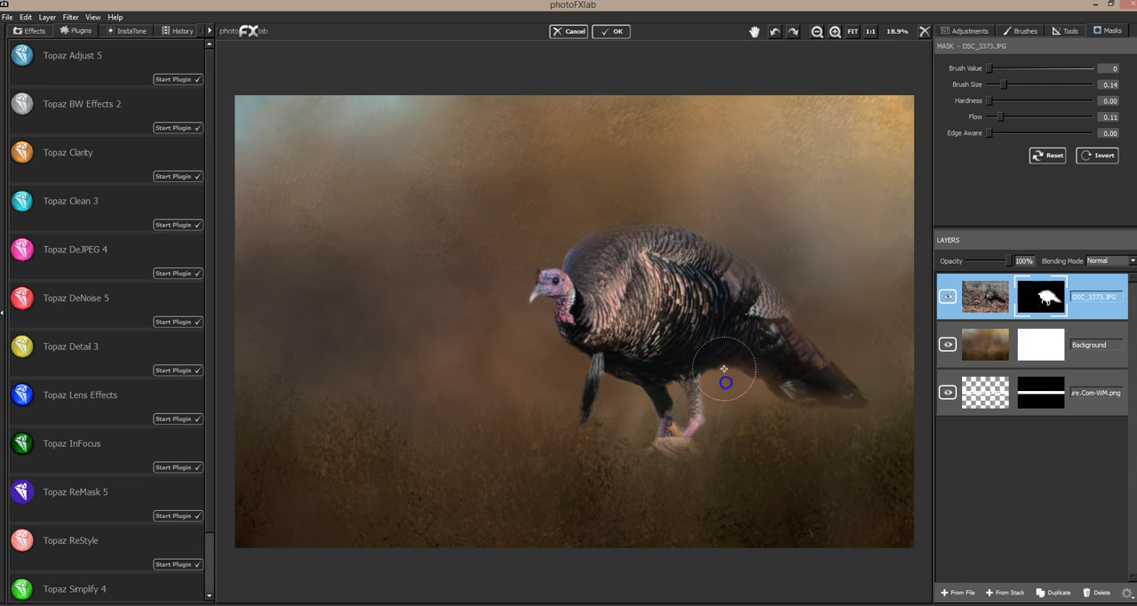
Step: Blend the mask edges around the feet, beard, chest and head into the texture at flow 0.11
mouse_move(750, 424)
mouse_down()
mouse_move(721, 421)
mouse_move(713, 404)
mouse_move(657, 437)
mouse_move(704, 461)
mouse_up()
mouse_move(608, 400)
mouse_down()
mouse_move(624, 383)
mouse_move(640, 408)
mouse_move(645, 427)
mouse_move(621, 448)
mouse_move(619, 411)
mouse_move(592, 398)
mouse_move(586, 368)
mouse_move(569, 388)
mouse_move(561, 343)
mouse_move(623, 405)
mouse_move(603, 456)
mouse_up()
click(557, 336)
click(557, 256)
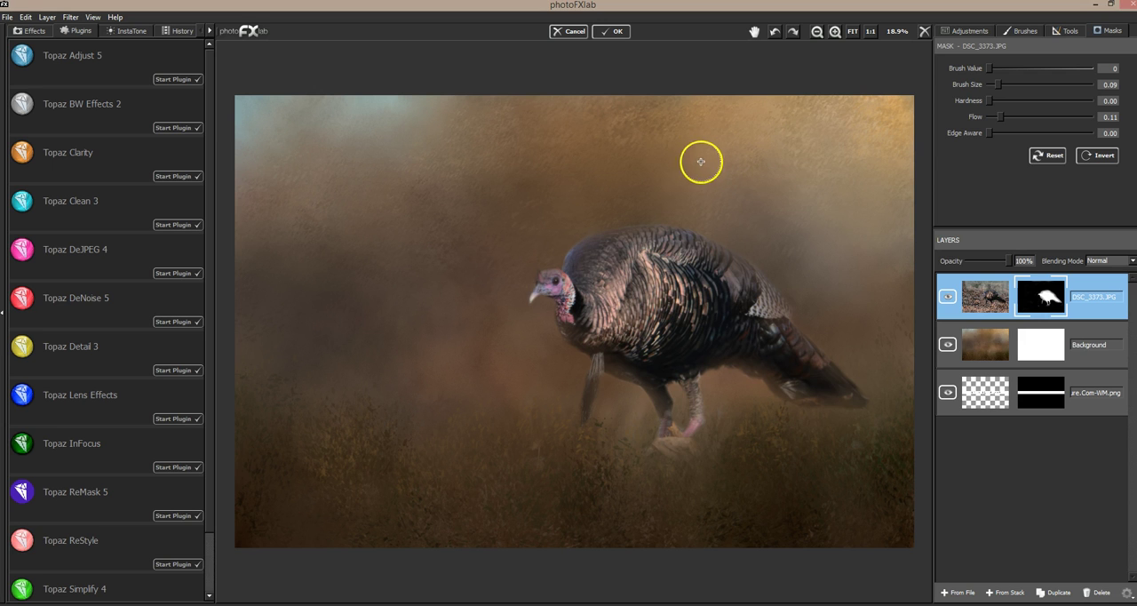
Step: Restore the tail, belly, beard and foot in the mask with brush value 255, using brush sizes 0.09 and 0.05
drag(989, 68, 1051, 68)
mouse_move(814, 371)
mouse_down()
mouse_move(785, 341)
mouse_move(840, 389)
mouse_move(816, 377)
mouse_up()
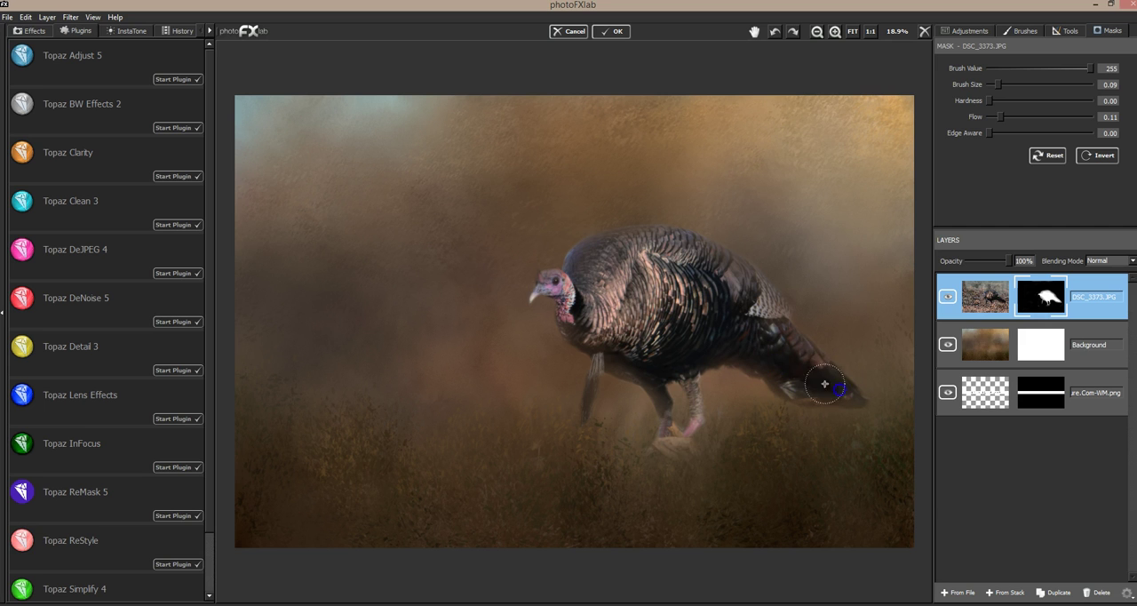
drag(696, 360, 652, 353)
click(993, 85)
mouse_move(594, 378)
mouse_down()
mouse_move(589, 398)
mouse_move(593, 364)
mouse_move(587, 409)
mouse_move(591, 390)
mouse_up()
mouse_move(645, 340)
mouse_down()
mouse_move(633, 335)
mouse_move(630, 358)
mouse_up()
drag(681, 445, 671, 438)
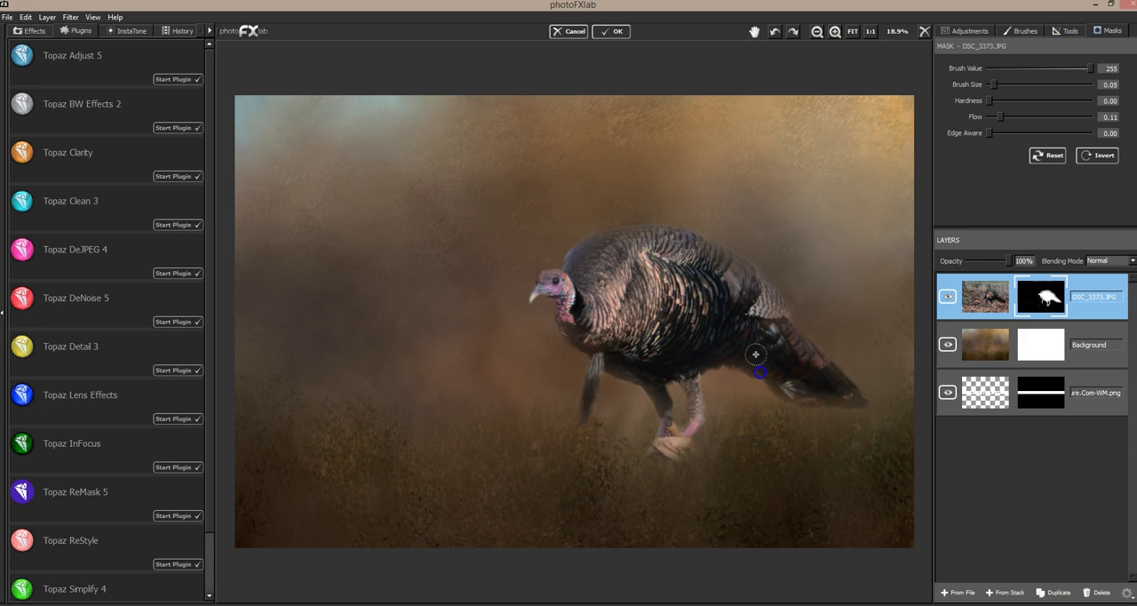
Step: Bring back detail in the turkey's tail, underside, head, back and front leg with brush size 0.05 and flow 0.11
mouse_move(828, 386)
mouse_down()
mouse_move(805, 350)
mouse_move(829, 372)
mouse_move(812, 395)
mouse_move(835, 397)
mouse_move(761, 298)
mouse_move(785, 339)
mouse_move(850, 397)
mouse_move(813, 393)
mouse_move(833, 392)
mouse_move(805, 396)
mouse_up()
mouse_move(761, 363)
mouse_down()
mouse_move(746, 351)
mouse_move(728, 357)
mouse_up()
drag(567, 297, 560, 292)
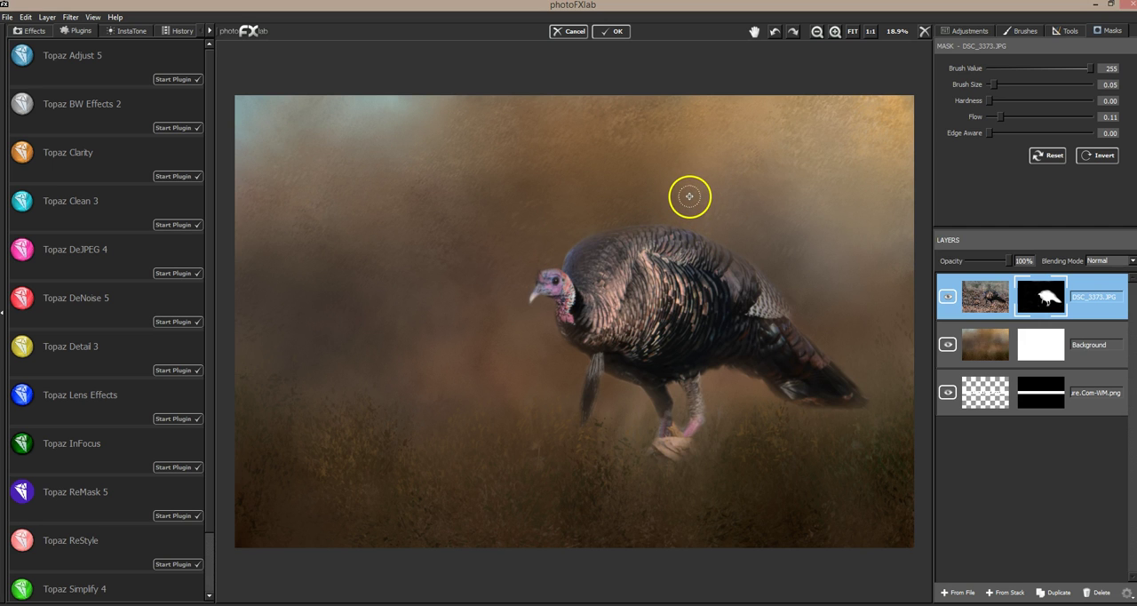
mouse_move(734, 254)
mouse_down()
mouse_move(693, 260)
mouse_move(753, 285)
mouse_move(673, 238)
mouse_move(748, 273)
mouse_up()
mouse_move(778, 313)
mouse_down()
mouse_move(749, 275)
mouse_move(796, 348)
mouse_move(761, 340)
mouse_move(766, 363)
mouse_move(816, 377)
mouse_move(806, 361)
mouse_move(839, 389)
mouse_move(796, 386)
mouse_move(850, 394)
mouse_move(771, 367)
mouse_up()
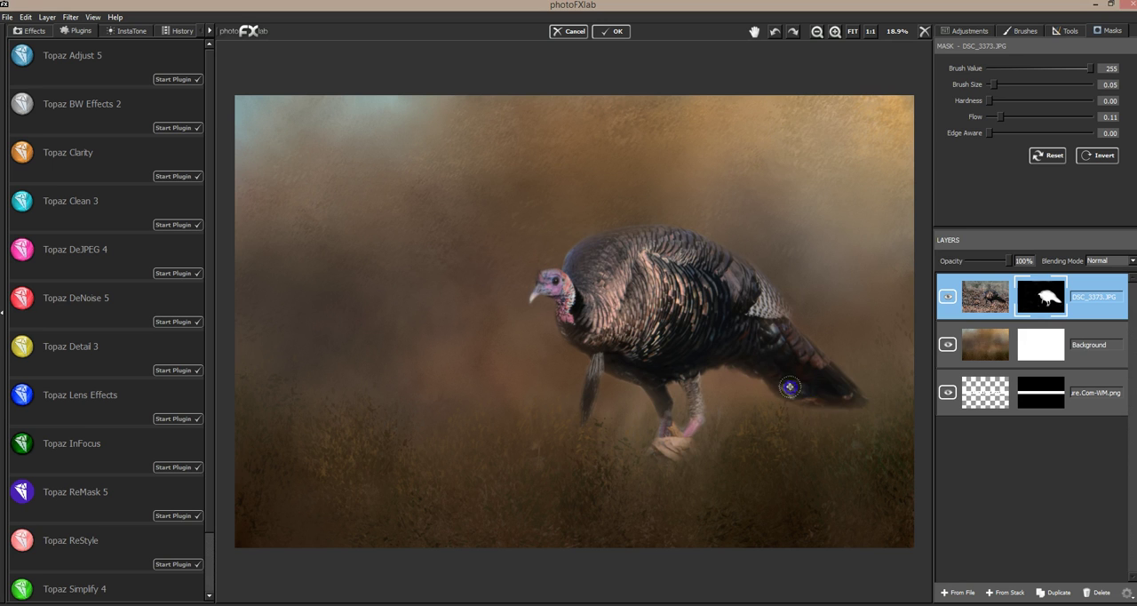
mouse_move(805, 359)
mouse_down()
mouse_move(777, 349)
mouse_move(828, 385)
mouse_move(785, 386)
mouse_move(821, 381)
mouse_move(798, 342)
mouse_up()
mouse_move(660, 397)
mouse_down()
mouse_move(656, 449)
mouse_move(689, 434)
mouse_move(670, 456)
mouse_up()
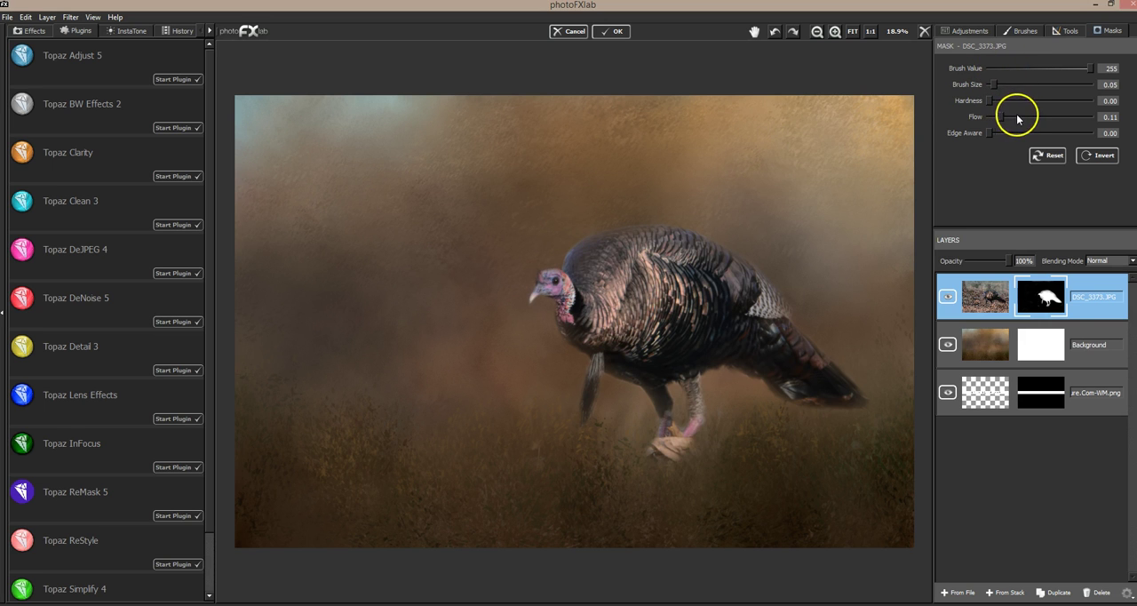
Step: Restore fine detail in the beard, legs, neck and back feathers with brush size 0.02 and flow 0.28
drag(1004, 90, 993, 88)
drag(590, 400, 594, 384)
mouse_move(696, 419)
mouse_down()
mouse_move(698, 398)
mouse_move(700, 408)
mouse_up()
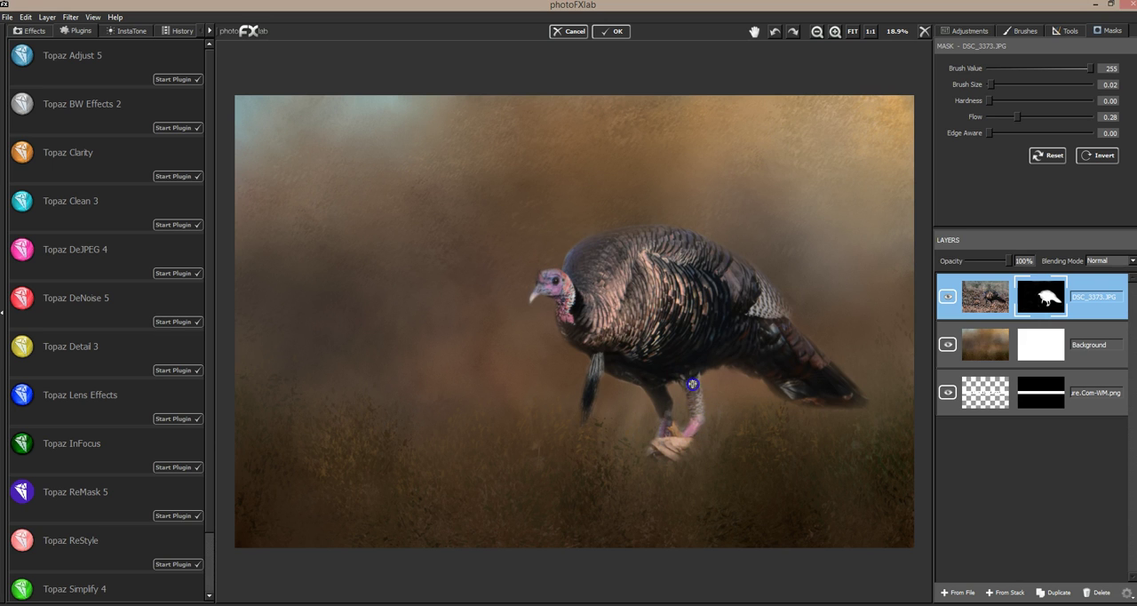
drag(593, 390, 596, 380)
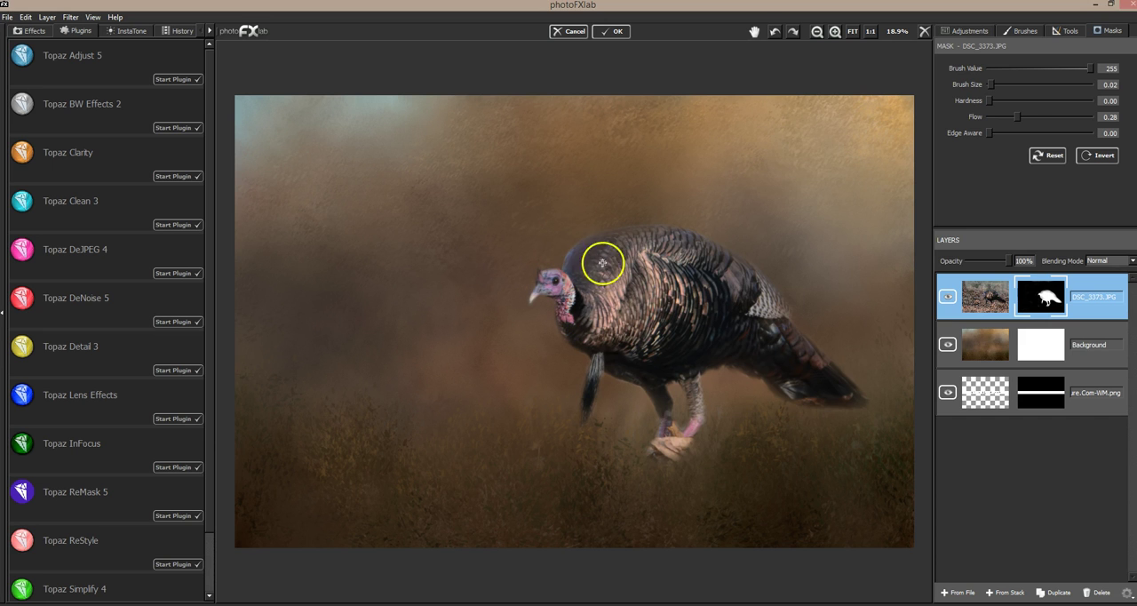
drag(595, 251, 591, 269)
mouse_move(711, 275)
mouse_down()
mouse_move(767, 310)
mouse_move(798, 353)
mouse_up()
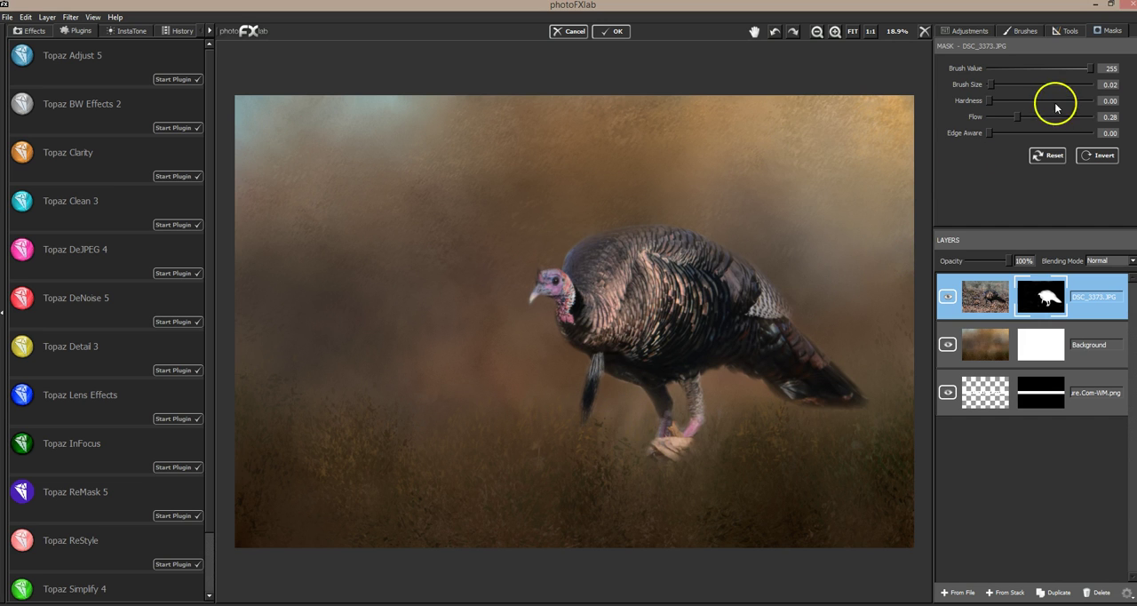
Step: Faintly reveal the leaves on the ground in front of the turkey with brush size 0.21 and flow 0.09
drag(1004, 84, 1010, 84)
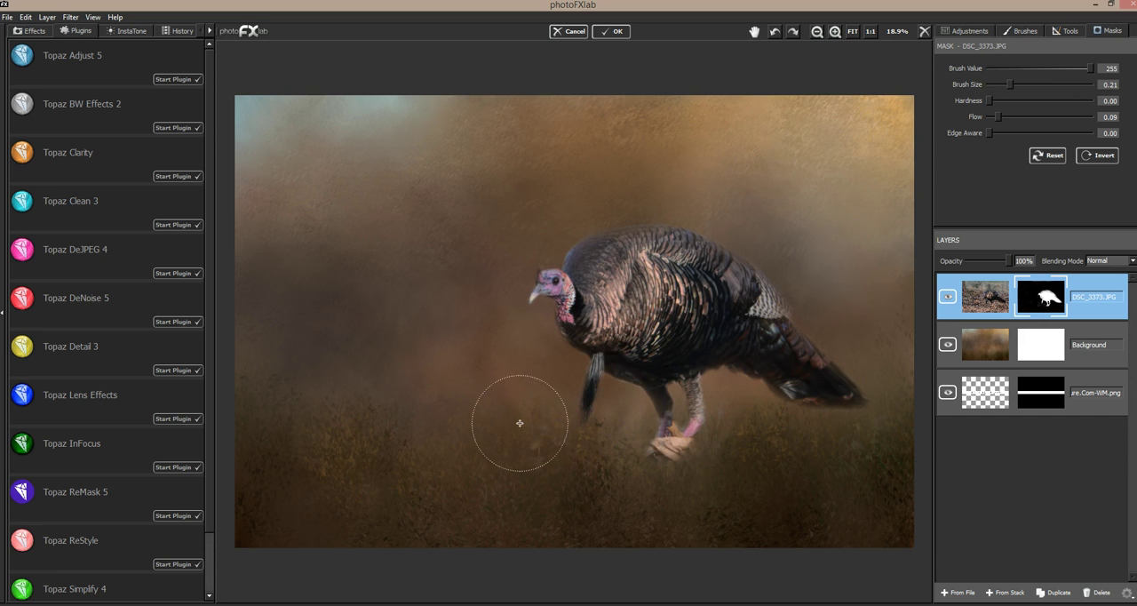
click(461, 432)
click(432, 442)
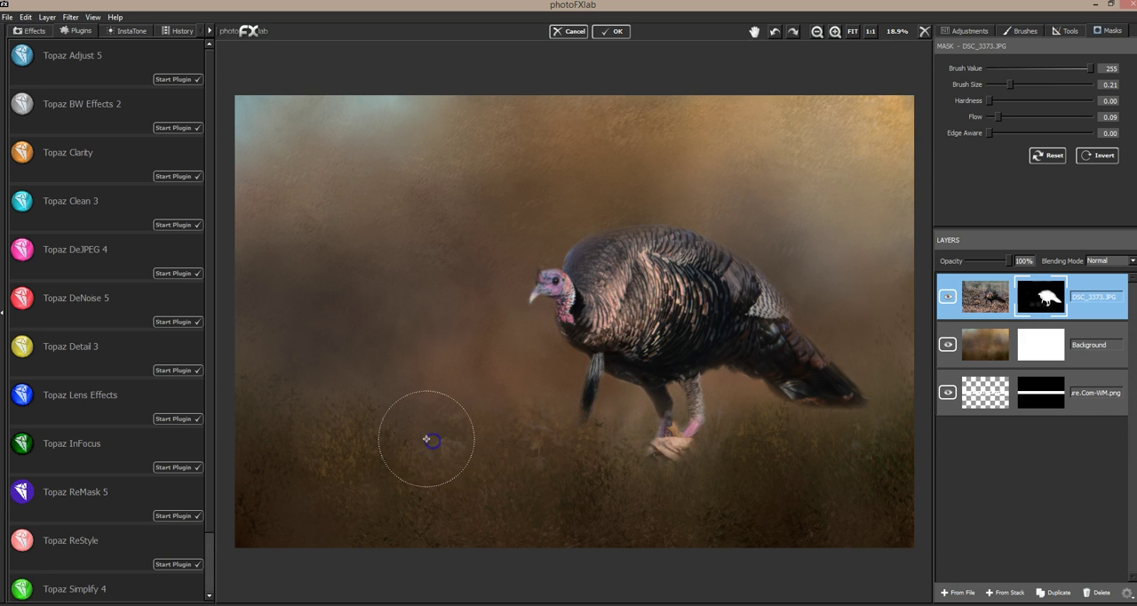
click(529, 431)
click(542, 434)
click(437, 430)
click(392, 422)
click(554, 445)
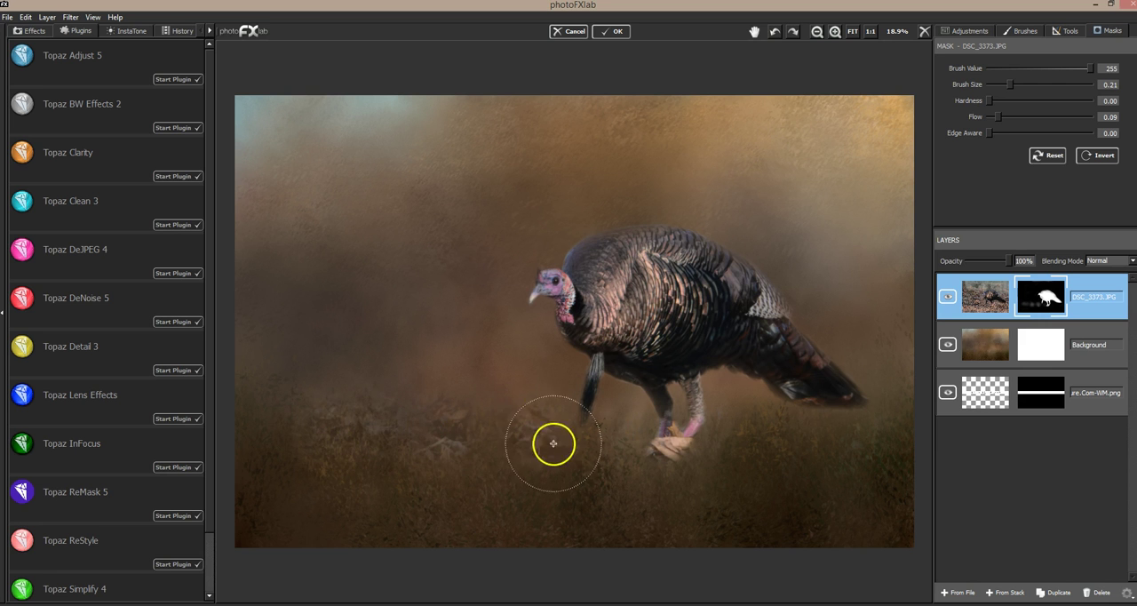
Step: Reveal the leaves beneath the turkey's feet and tail and strengthen the leaf strip across the ground
mouse_move(591, 434)
mouse_down()
mouse_move(642, 417)
mouse_move(567, 403)
mouse_move(581, 392)
mouse_move(681, 420)
mouse_move(690, 413)
mouse_move(661, 418)
mouse_move(732, 420)
mouse_move(728, 432)
mouse_move(760, 418)
mouse_move(855, 418)
mouse_up()
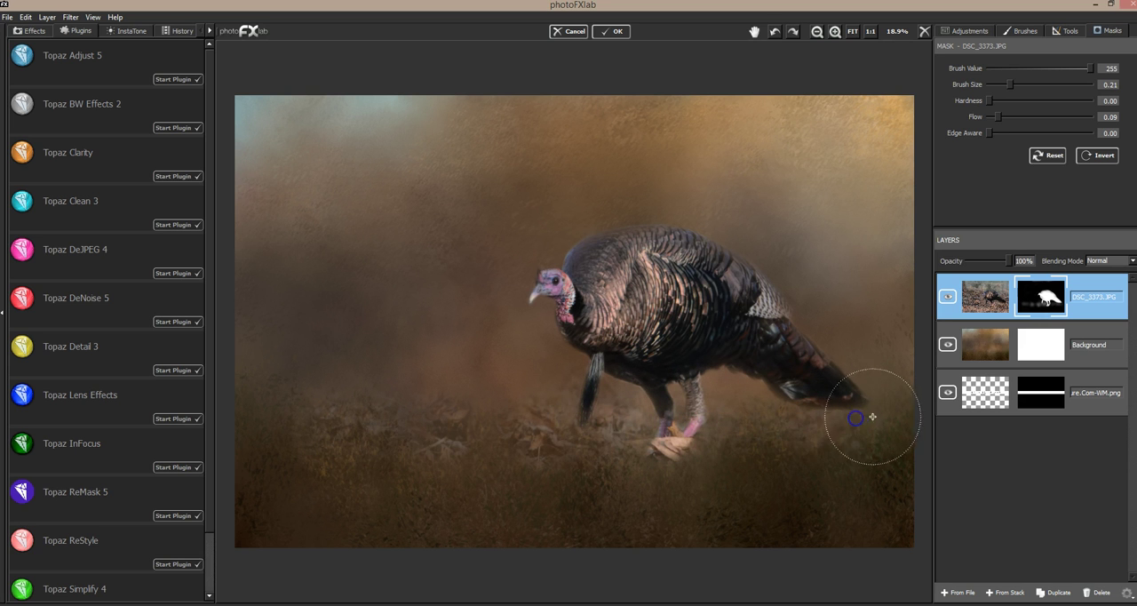
mouse_move(595, 453)
mouse_down()
mouse_move(633, 451)
mouse_move(632, 464)
mouse_move(866, 439)
mouse_move(559, 455)
mouse_move(655, 459)
mouse_up()
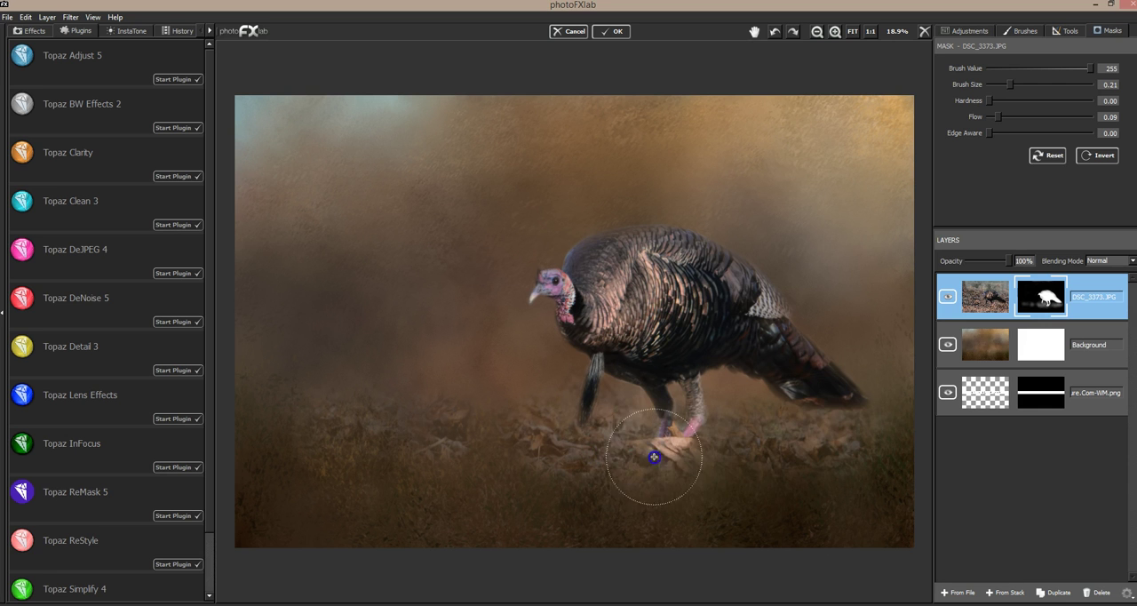
click(693, 442)
click(512, 444)
mouse_move(513, 443)
mouse_down()
mouse_move(581, 459)
mouse_move(710, 454)
mouse_move(894, 425)
mouse_up()
mouse_move(469, 454)
mouse_down()
mouse_move(413, 439)
mouse_move(324, 439)
mouse_up()
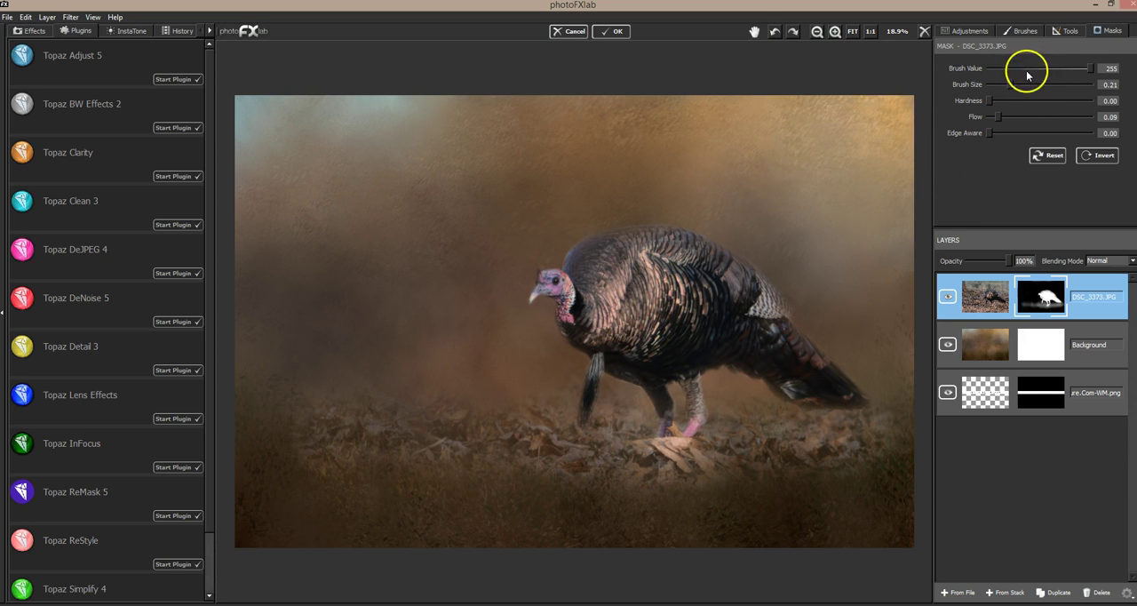
Step: Fade the revealed leaves back into the texture with brush value 0, size 0.38 and flow 0.09
drag(1012, 85, 1027, 86)
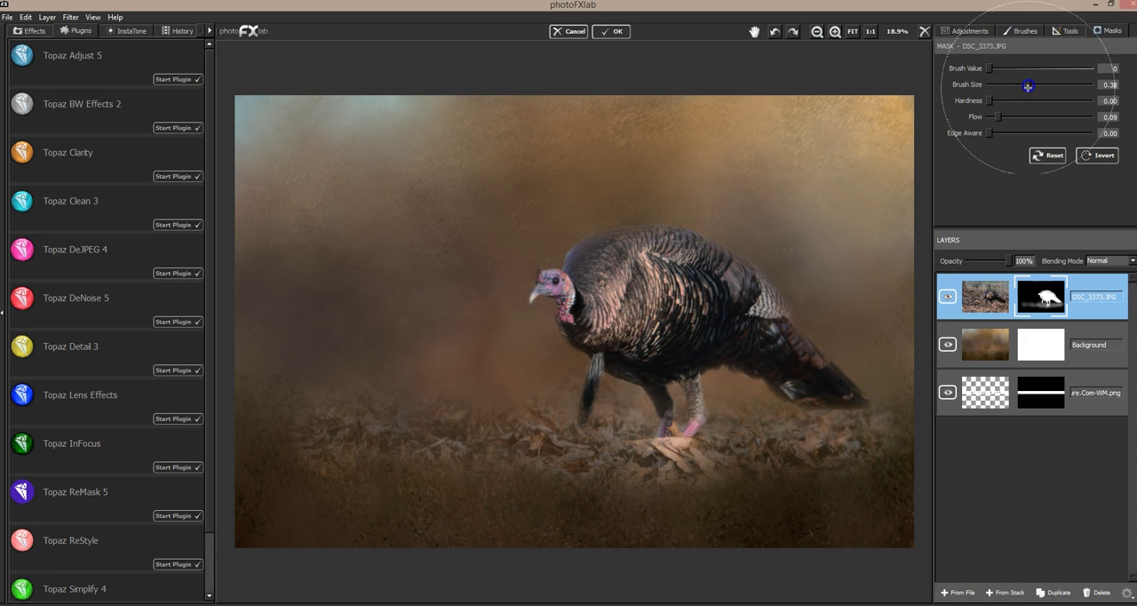
mouse_move(363, 480)
mouse_down()
mouse_move(337, 450)
mouse_move(540, 467)
mouse_move(679, 455)
mouse_move(617, 447)
mouse_move(763, 456)
mouse_move(817, 441)
mouse_move(734, 443)
mouse_move(680, 465)
mouse_move(757, 455)
mouse_up()
mouse_move(842, 432)
mouse_down()
mouse_move(863, 432)
mouse_move(808, 406)
mouse_up()
Step: Restore the feet and the leaf beneath them on the turkey's mask with brush value 255, size 0.04 and flow 0.21
drag(1035, 69, 1078, 77)
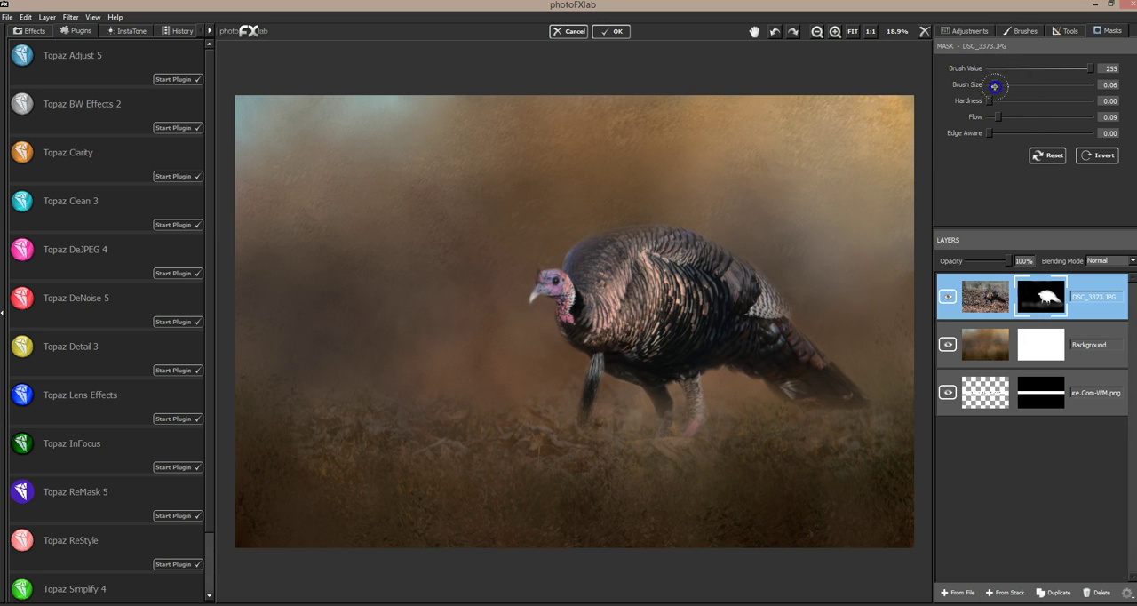
drag(998, 116, 1010, 115)
drag(665, 409, 664, 416)
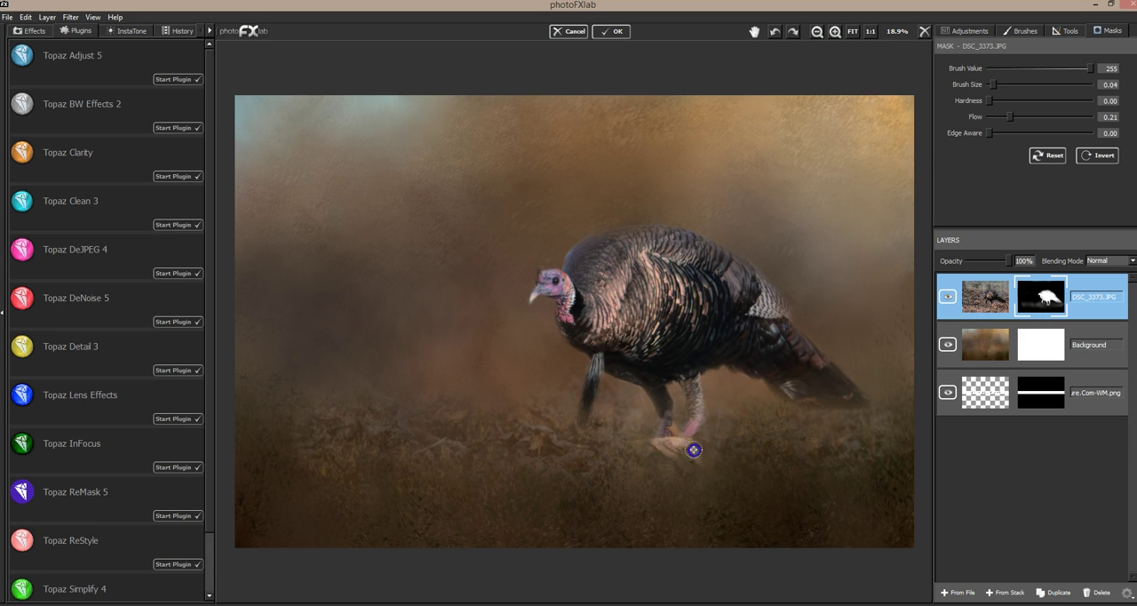
drag(687, 463, 629, 448)
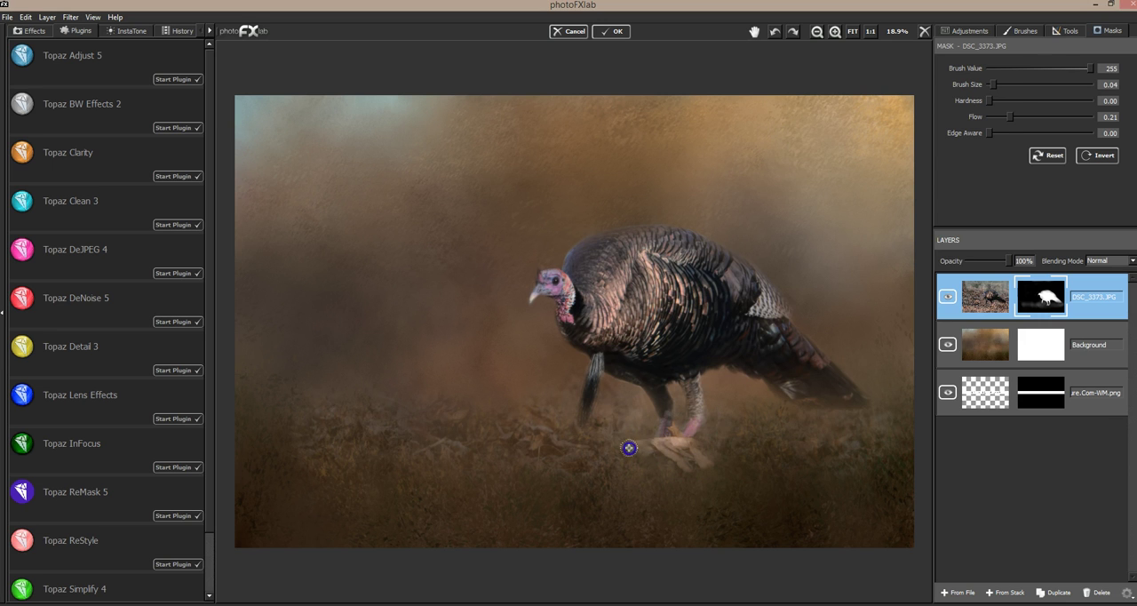
Step: Reveal leaves faintly around the feet with brush size 0.22 and flow 0.09, and touch up the tail and belly at size 0.07
drag(994, 85, 1009, 91)
mouse_move(610, 459)
mouse_down()
mouse_move(713, 435)
mouse_move(774, 438)
mouse_move(639, 416)
mouse_move(823, 408)
mouse_move(818, 382)
mouse_move(889, 404)
mouse_move(692, 404)
mouse_move(598, 443)
mouse_move(579, 406)
mouse_move(715, 381)
mouse_move(917, 319)
mouse_move(739, 367)
mouse_move(596, 433)
mouse_move(610, 418)
mouse_move(576, 458)
mouse_move(539, 414)
mouse_move(927, 286)
mouse_move(904, 353)
mouse_move(851, 394)
mouse_move(815, 375)
mouse_move(830, 299)
mouse_move(701, 467)
mouse_move(759, 332)
mouse_move(711, 440)
mouse_move(596, 406)
mouse_move(716, 395)
mouse_move(806, 341)
mouse_move(792, 342)
mouse_move(821, 362)
mouse_up()
drag(1011, 85, 999, 84)
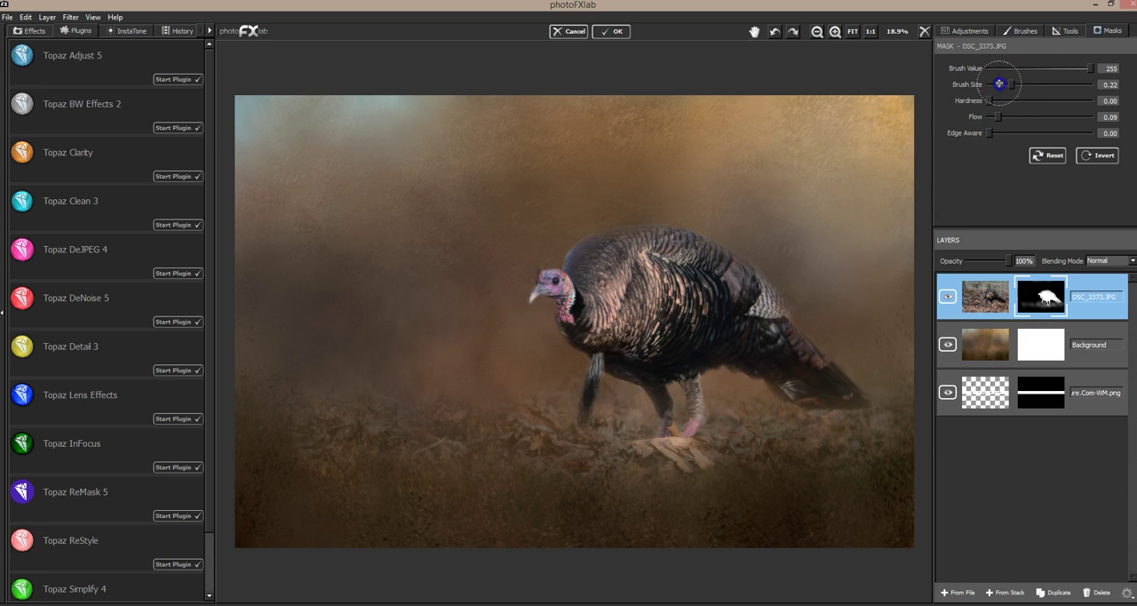
mouse_move(841, 332)
mouse_down()
mouse_move(811, 373)
mouse_move(847, 390)
mouse_move(808, 363)
mouse_up()
drag(720, 348, 651, 344)
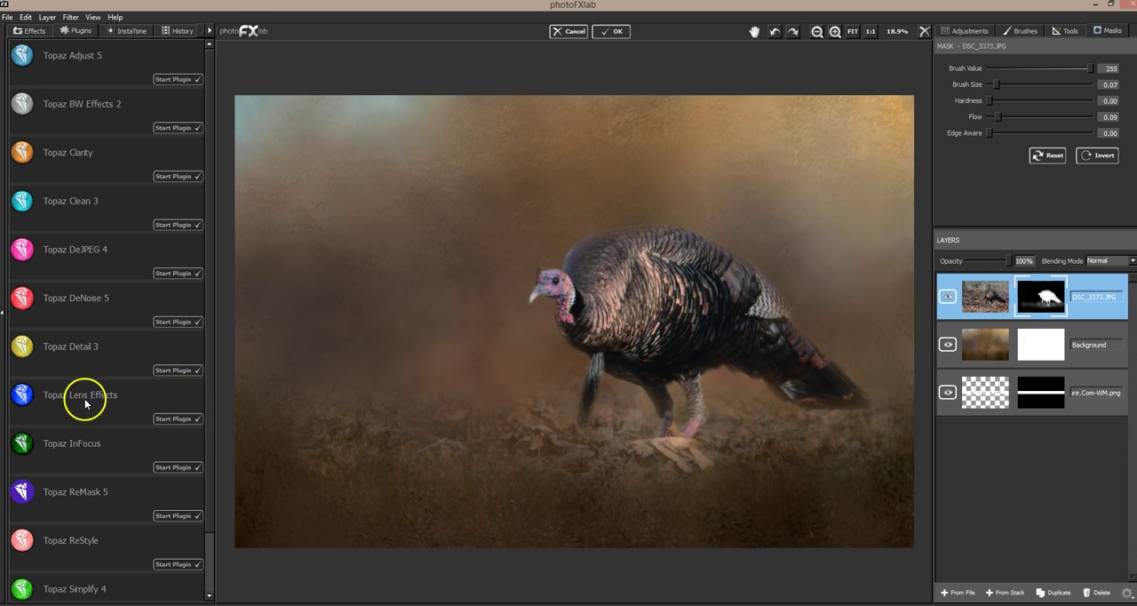
Step: Open the turkey photo layer in Topaz Lens Effects and try the Bottom Half and Bottom Quarter presets of the Graduated Neutral Density filter
click(201, 397)
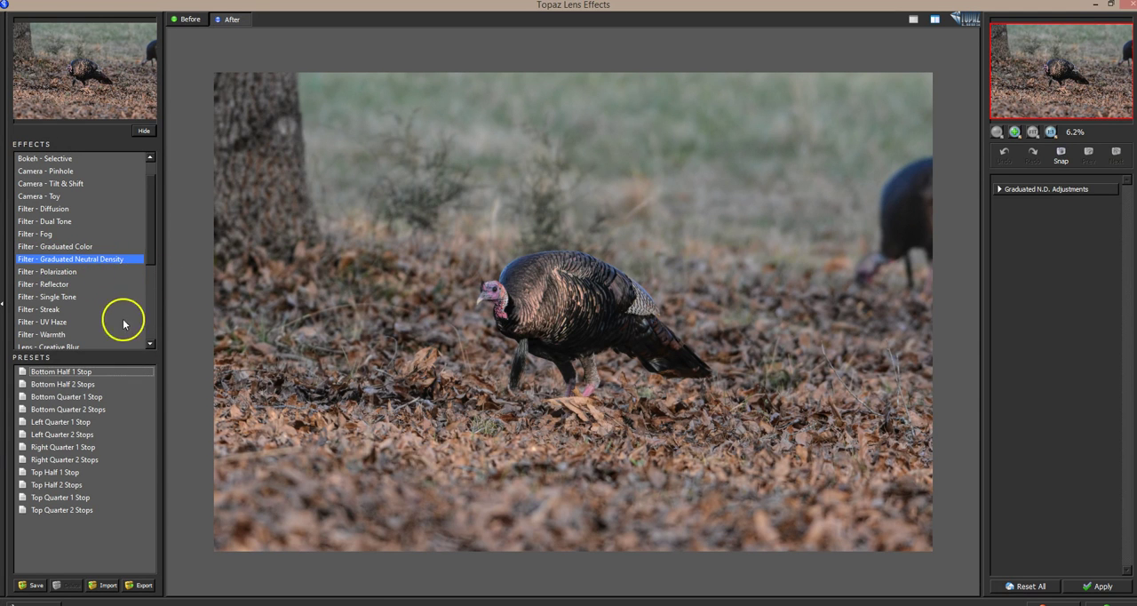
click(95, 372)
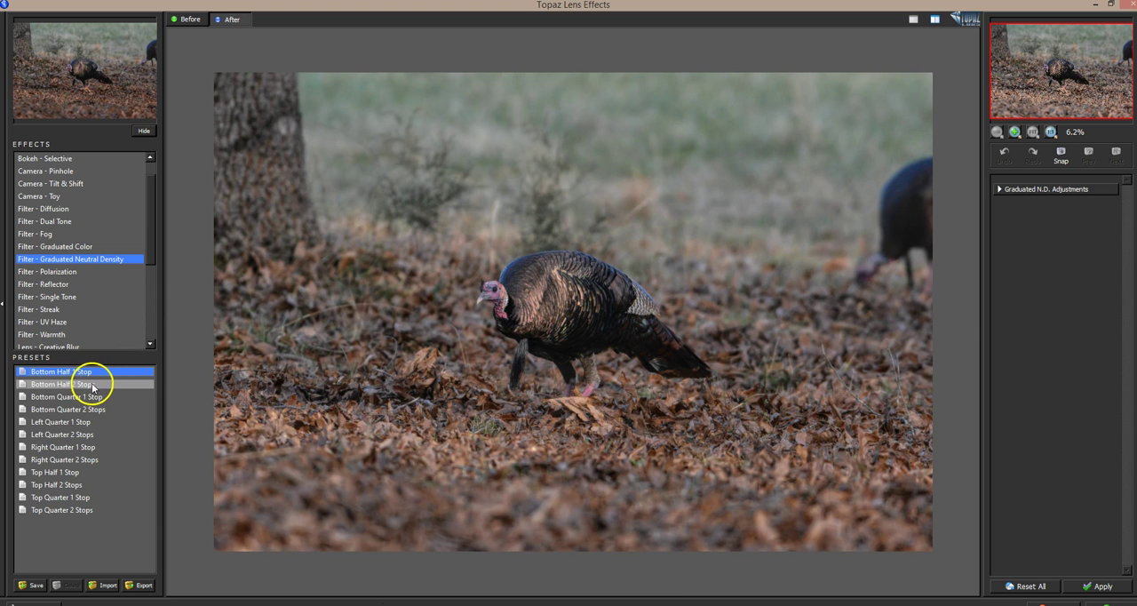
click(90, 385)
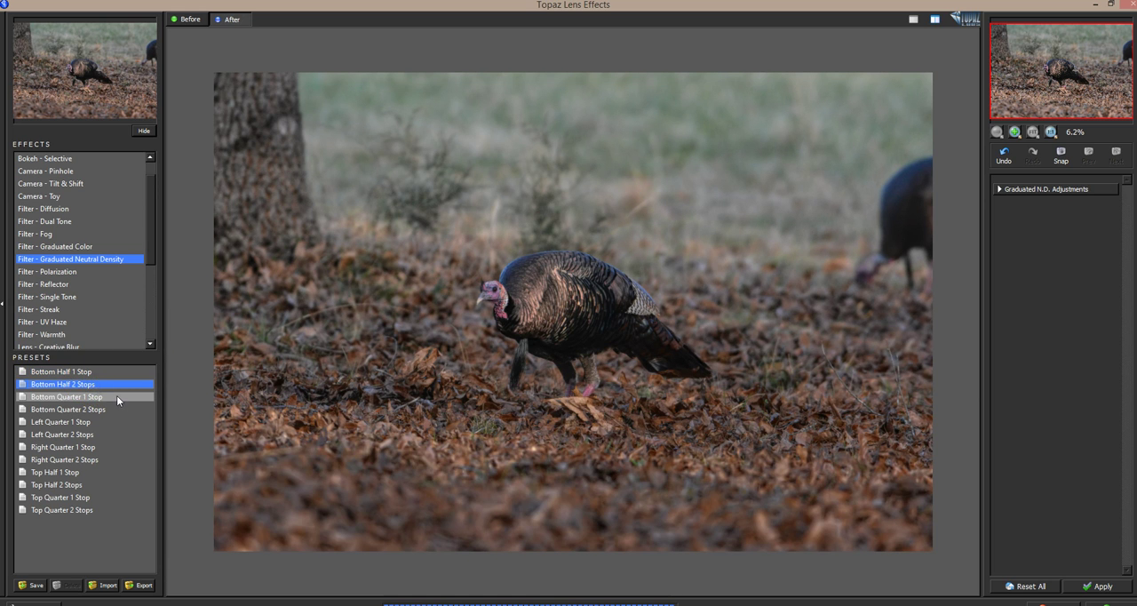
click(105, 410)
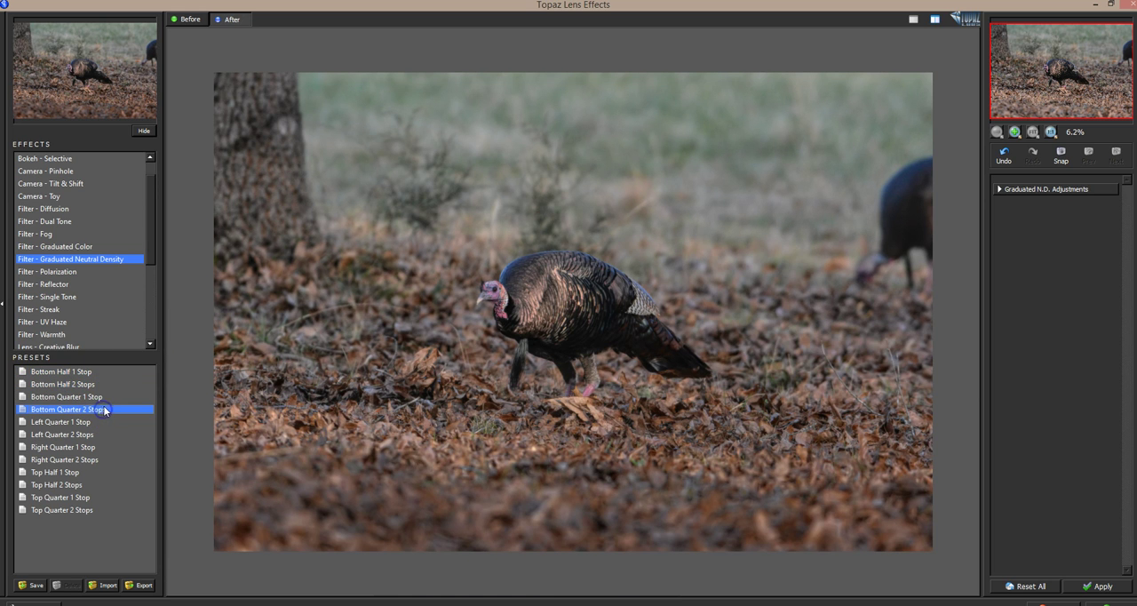
click(100, 398)
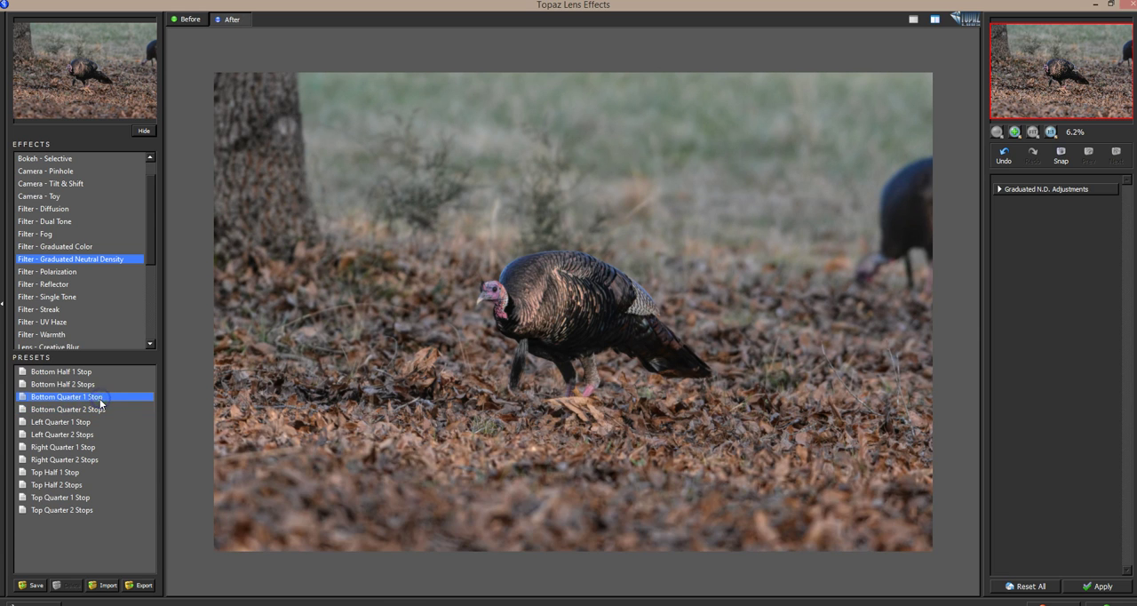
click(101, 412)
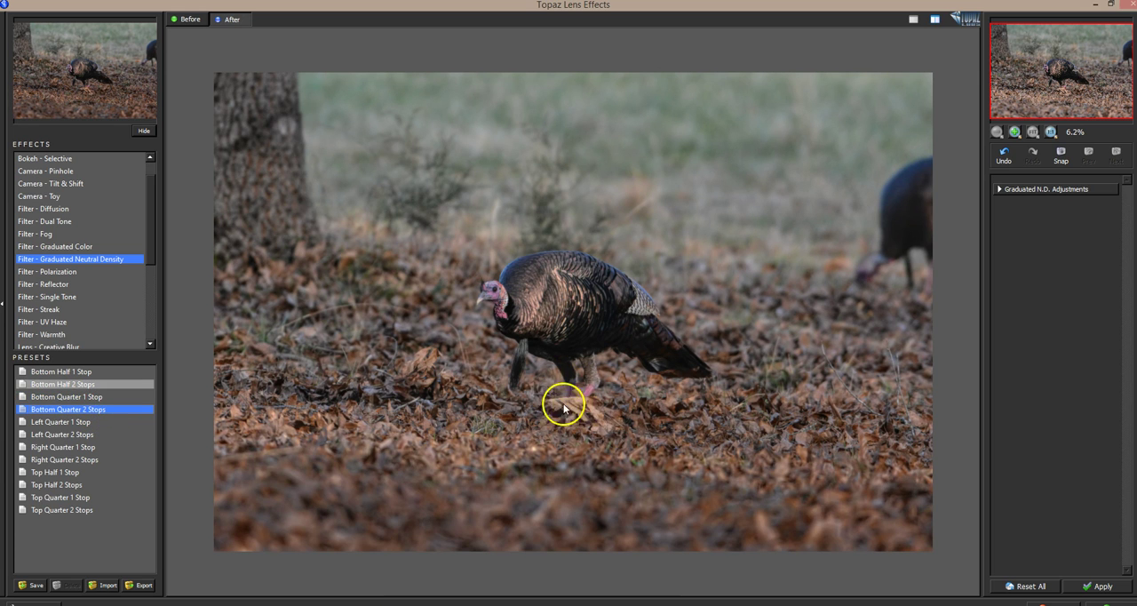
click(88, 396)
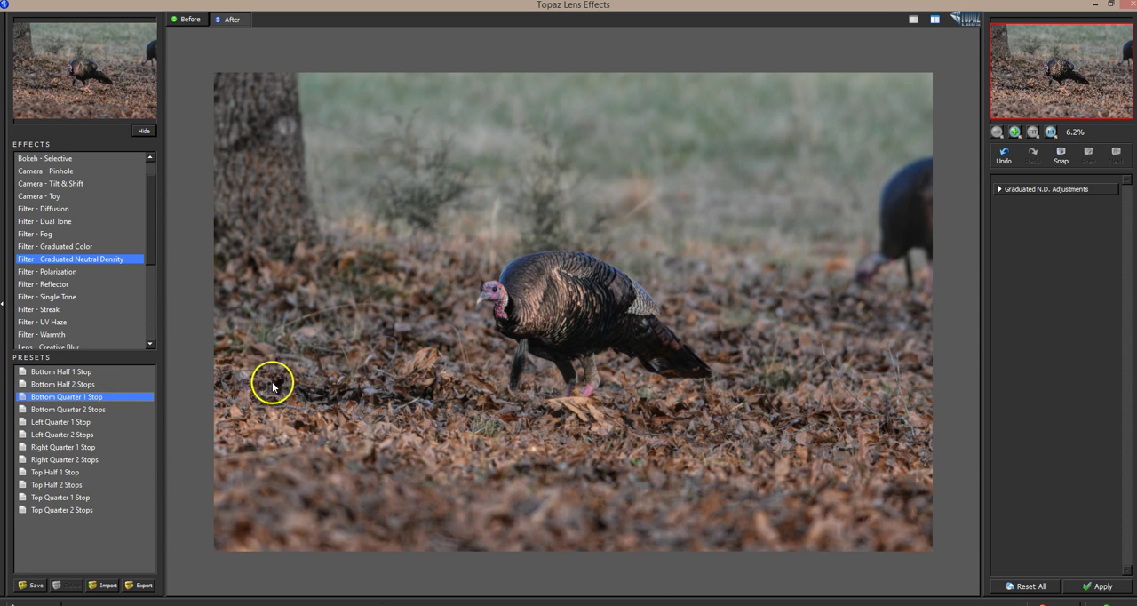
Step: Compare the Bottom Quarter 1 Stop, Bottom Quarter 2 Stops and Bottom Half presets against the unfiltered photo
click(459, 405)
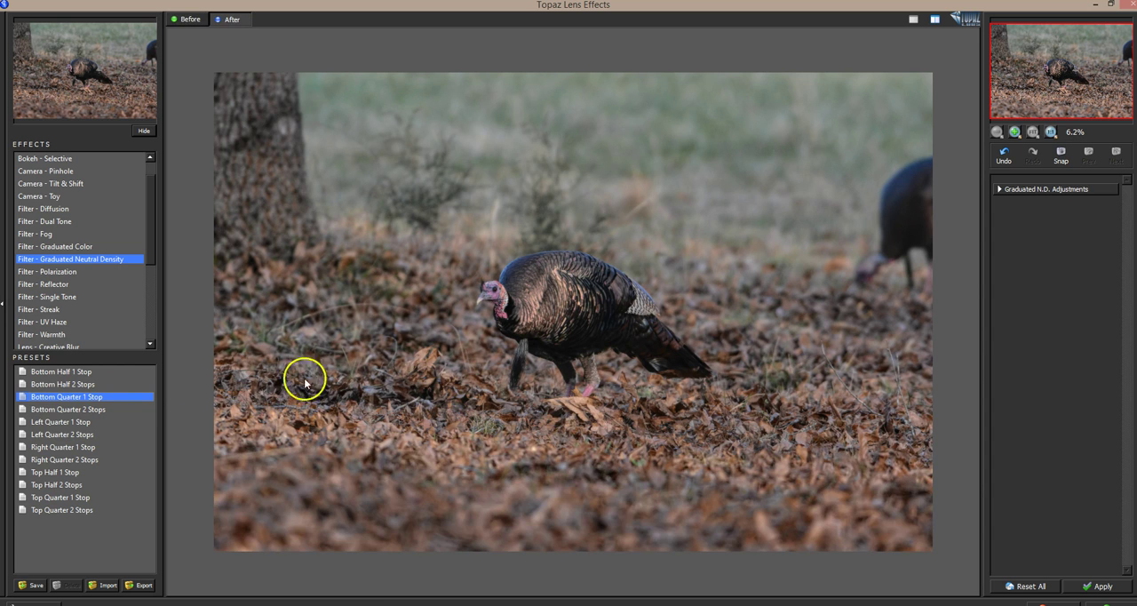
click(91, 409)
click(512, 417)
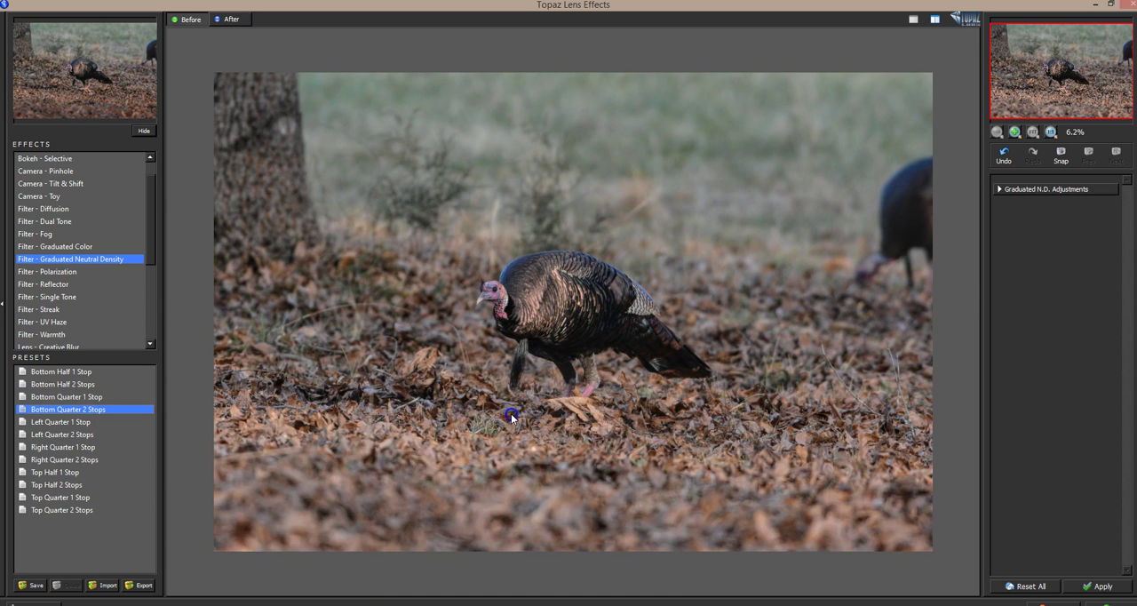
click(92, 373)
click(463, 393)
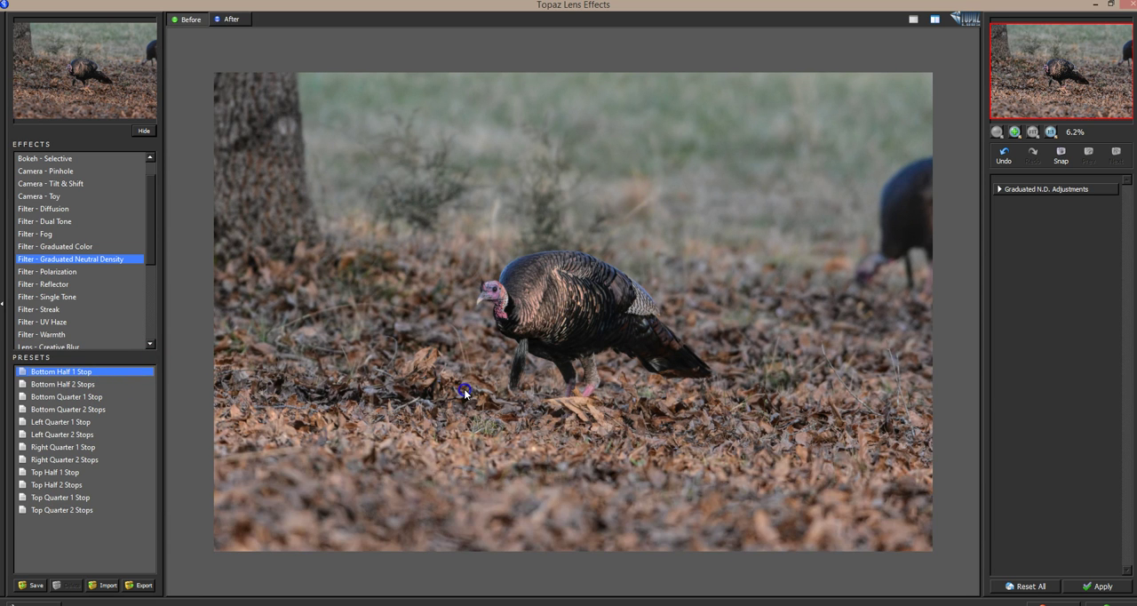
click(117, 383)
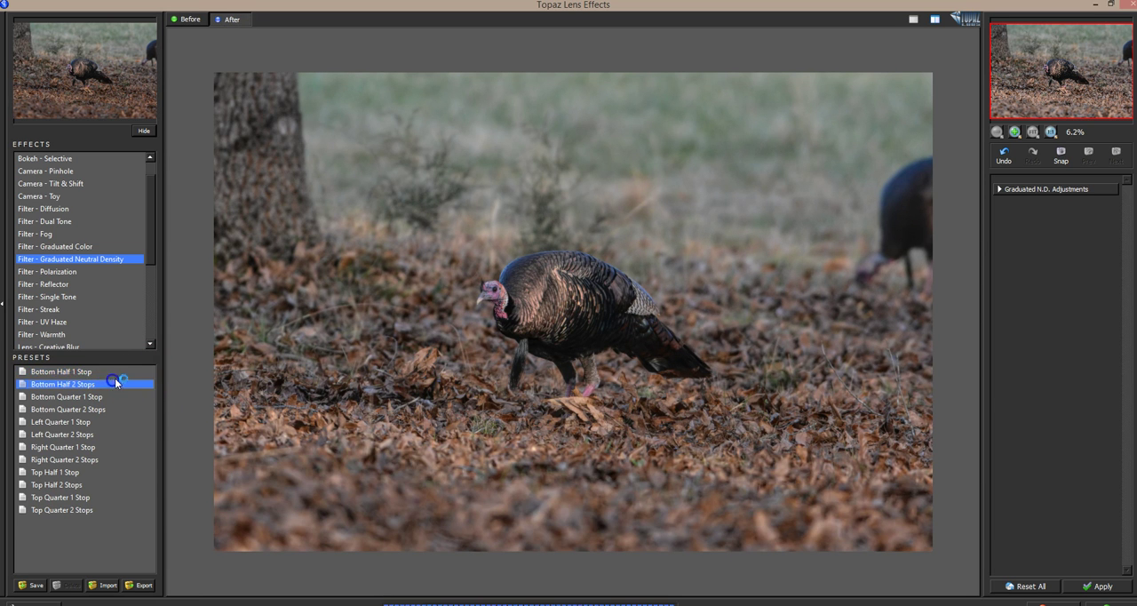
click(481, 391)
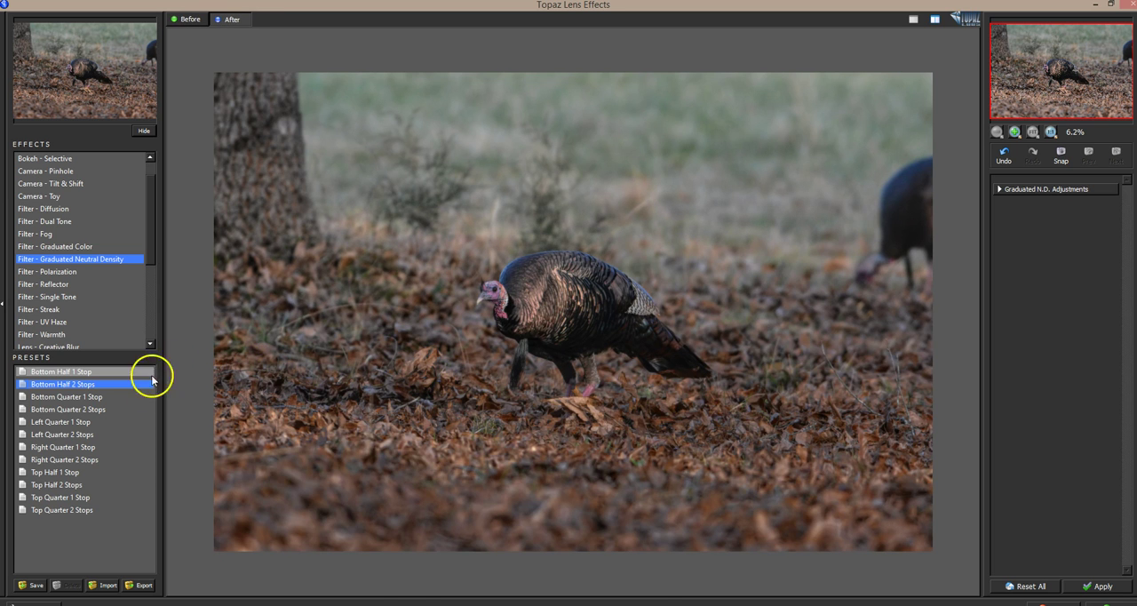
Step: Check the Bottom Quarter 2 Stops preset against the original and apply it to the turkey photo
click(102, 409)
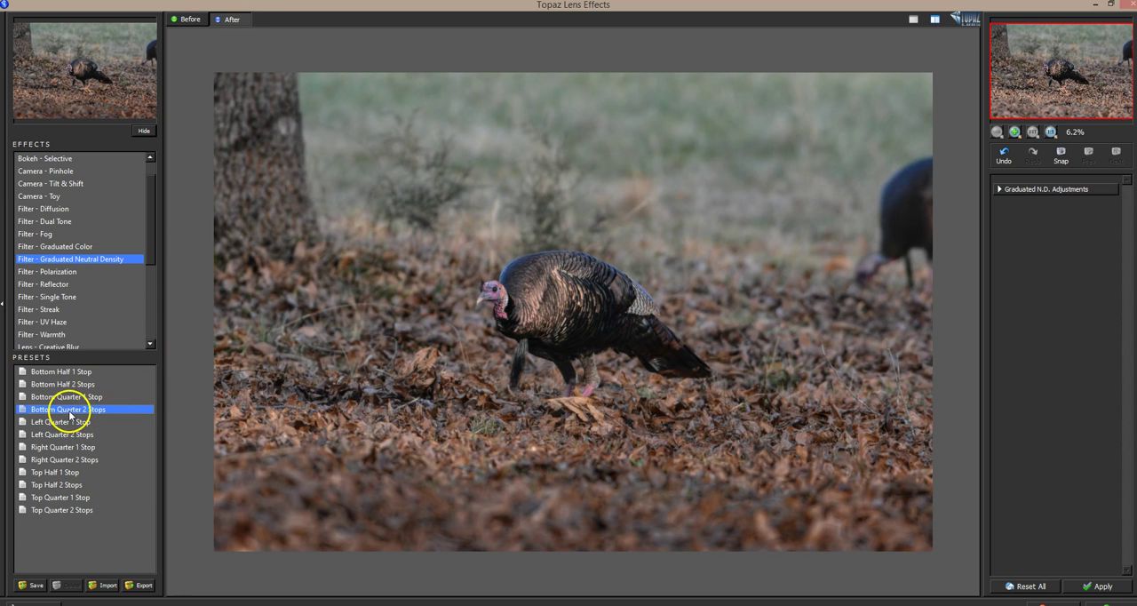
click(542, 377)
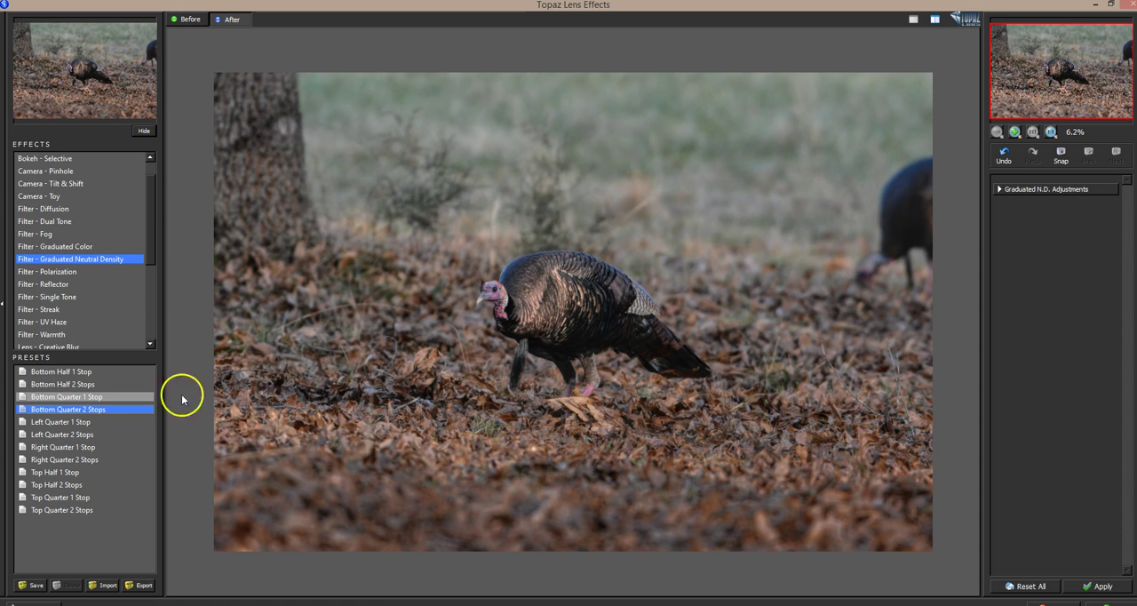
click(127, 412)
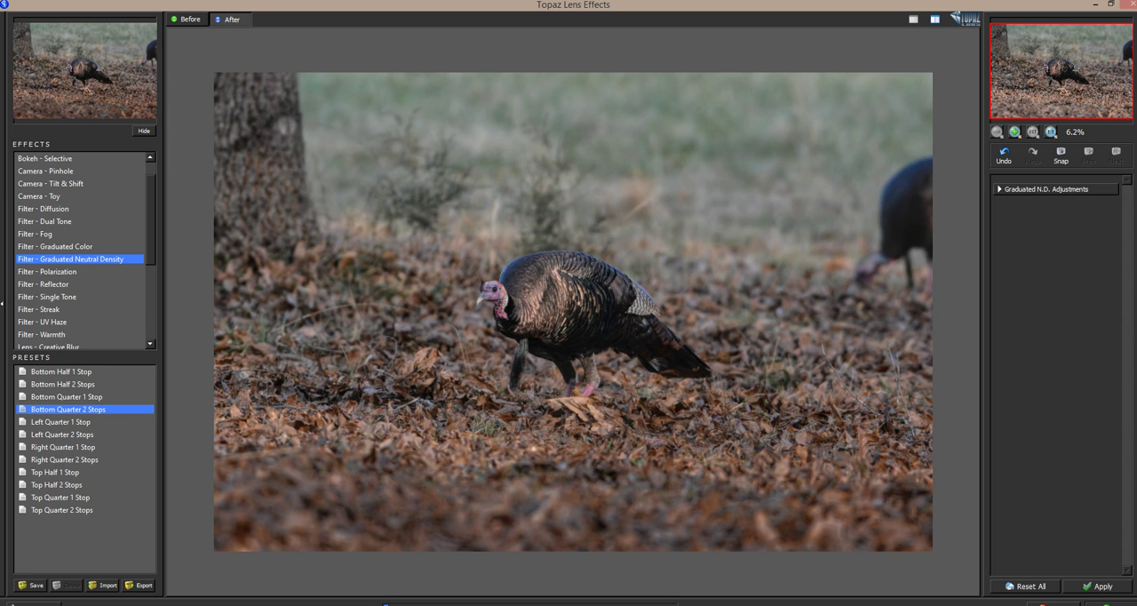
click(1103, 586)
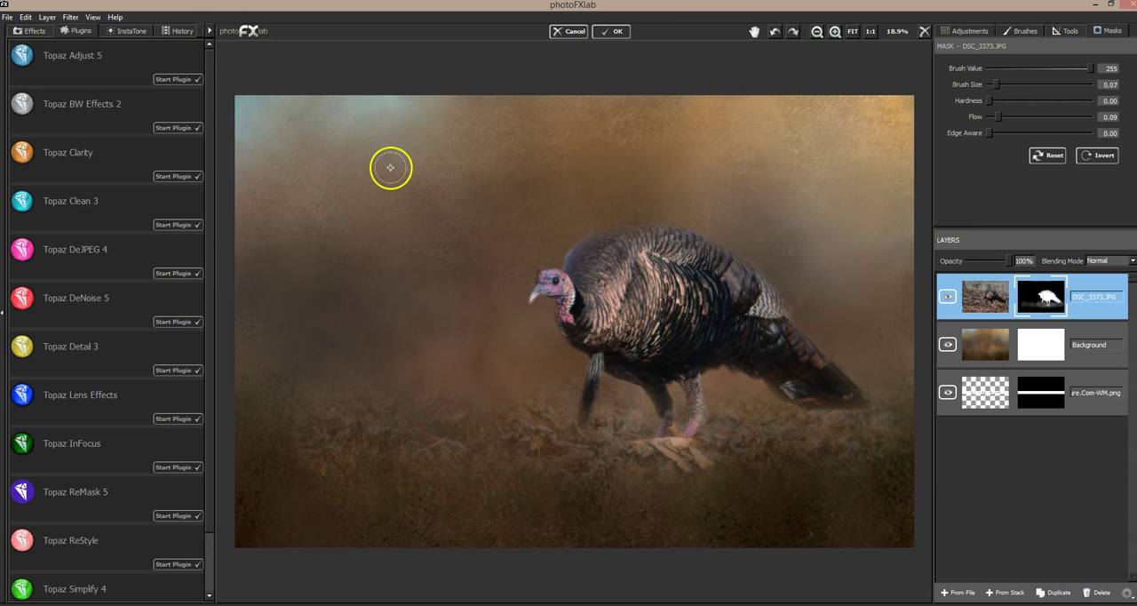
Step: Undo and redo the Lens Effects result to compare the composite with and without the filter
click(26, 17)
click(31, 30)
click(33, 18)
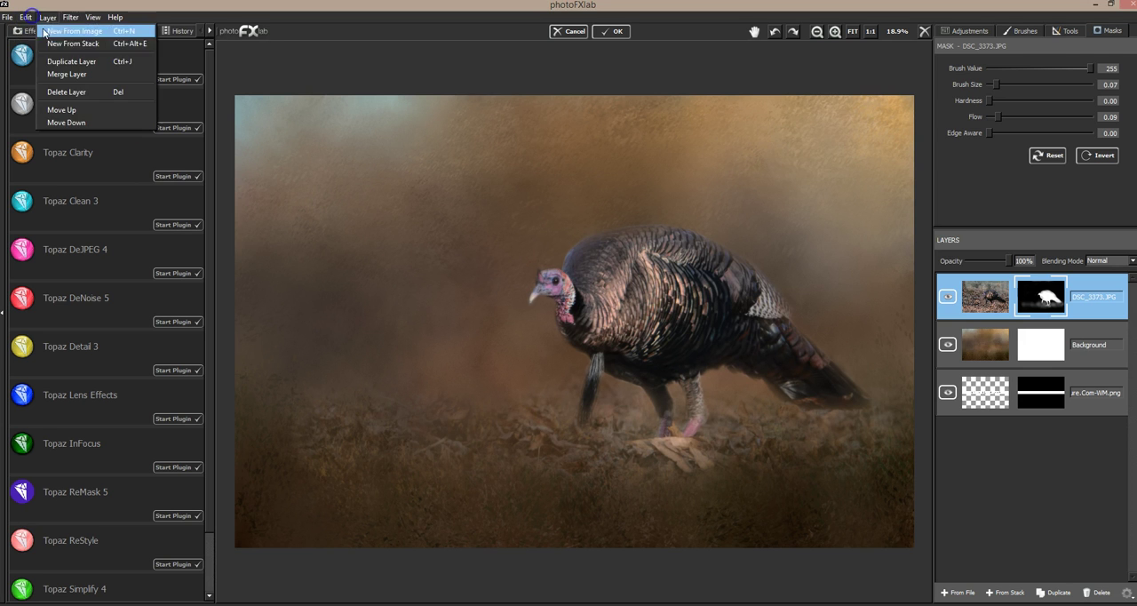
click(36, 44)
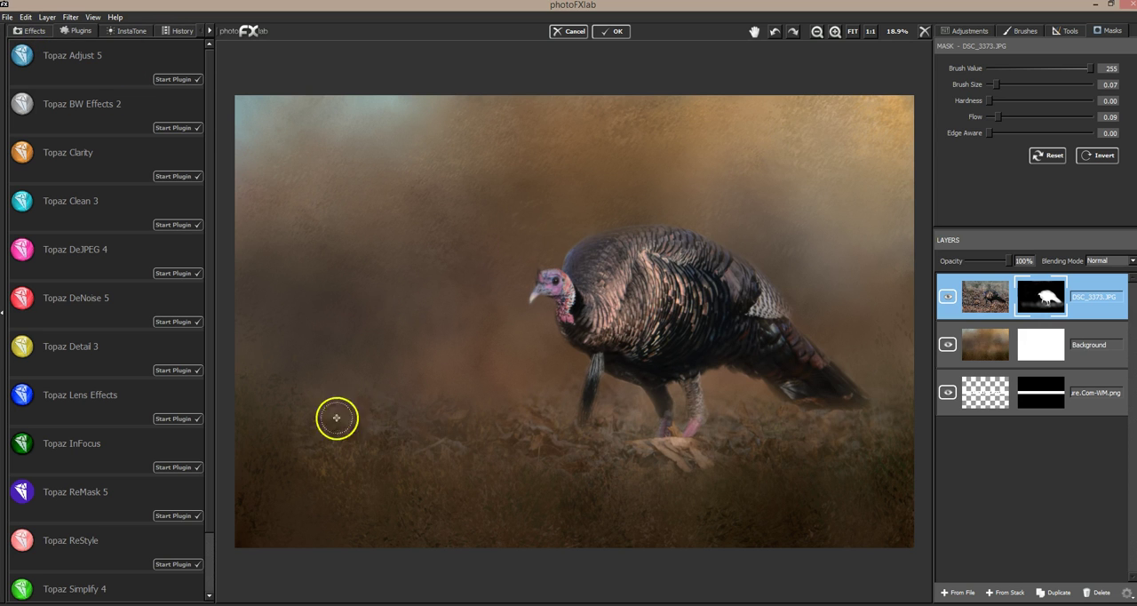
Step: Apply the Graduated Neutral Density preset Bottom Quarter 2 Stops to the turkey photo a second time in Topaz Lens Effects
click(179, 418)
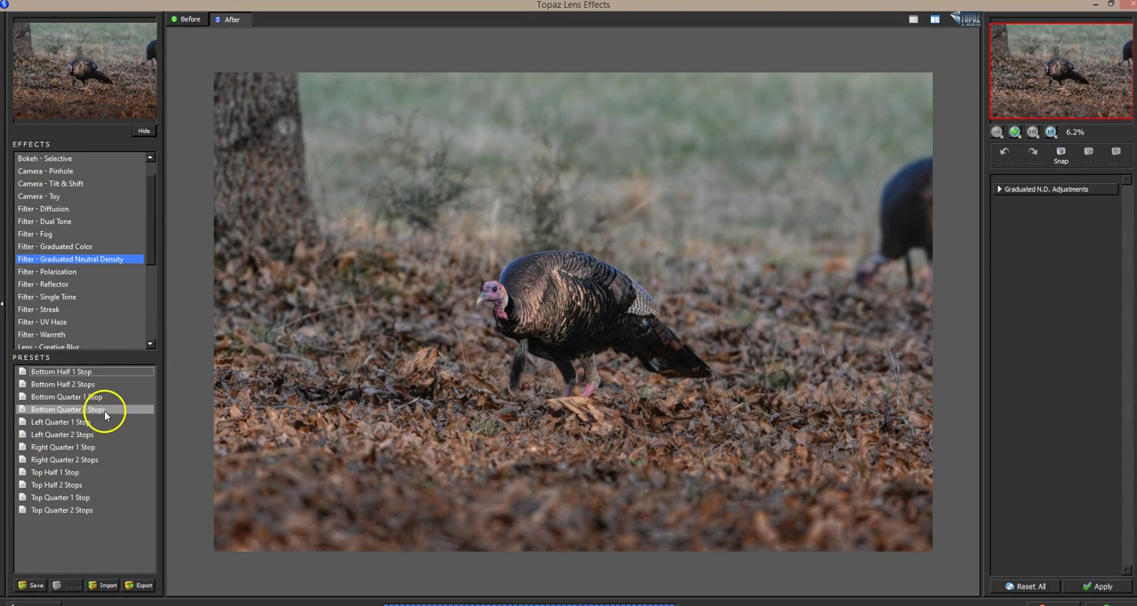
click(107, 410)
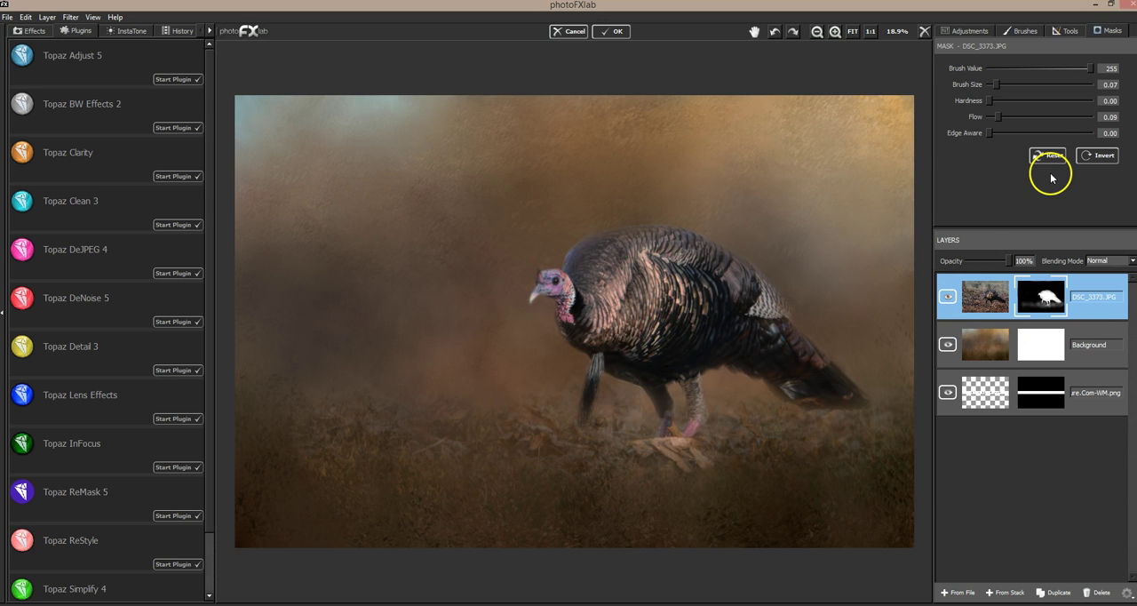
Step: Duplicate the Background texture layer and move the copy above the turkey photo layer
click(1094, 366)
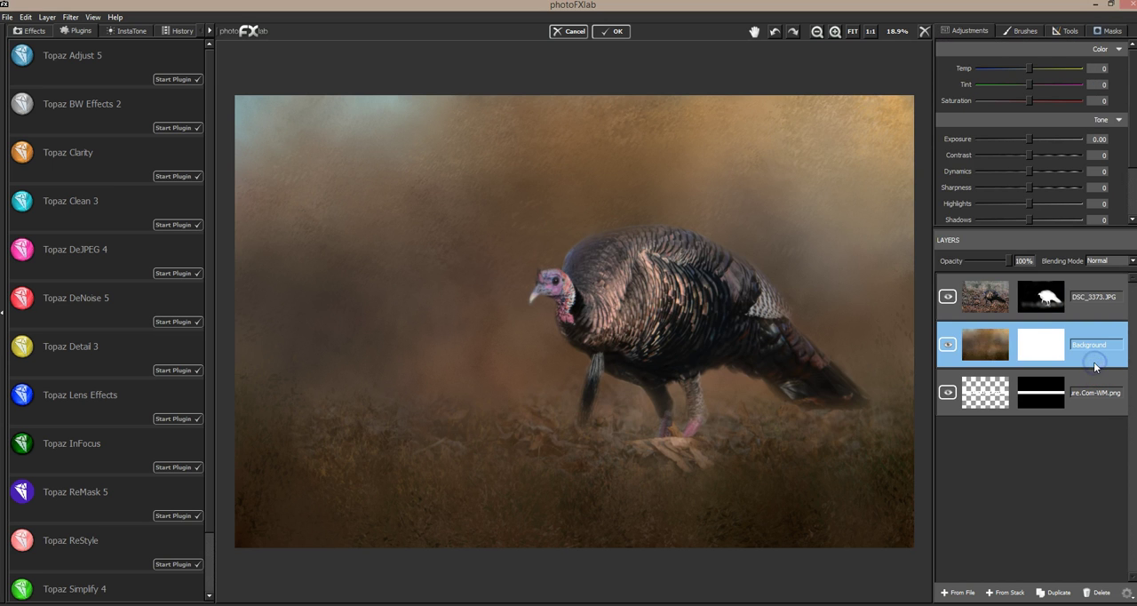
click(1058, 593)
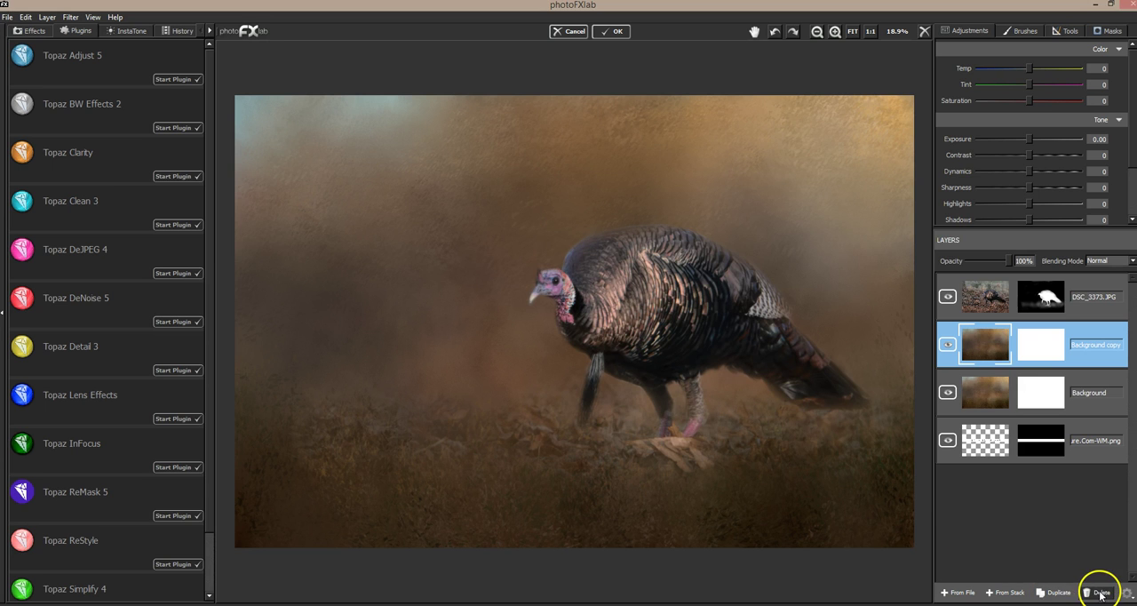
click(1007, 593)
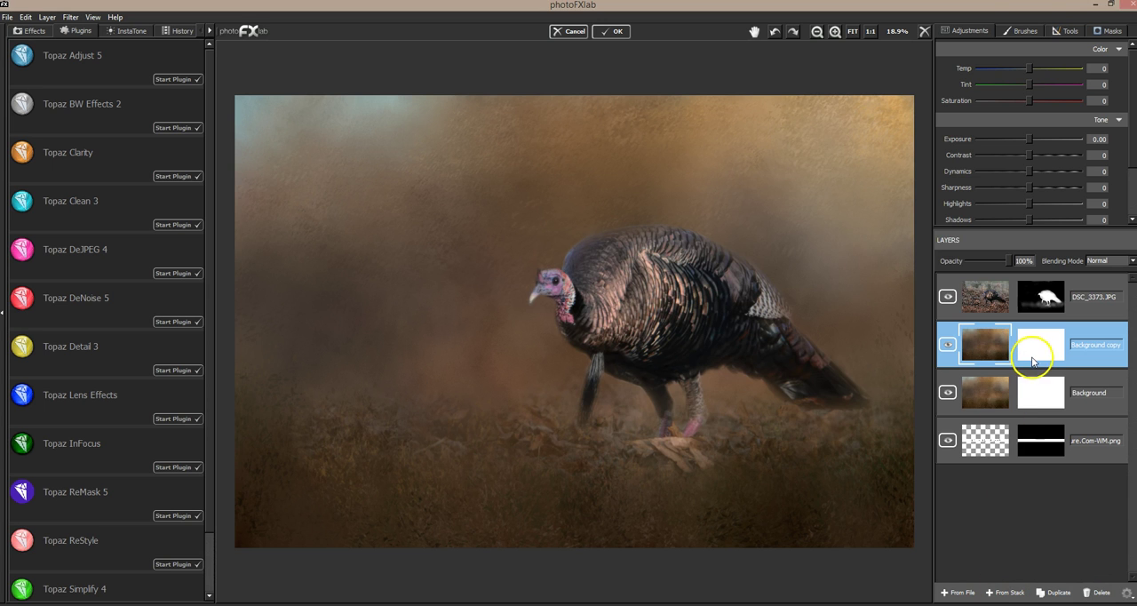
drag(1032, 354, 1033, 291)
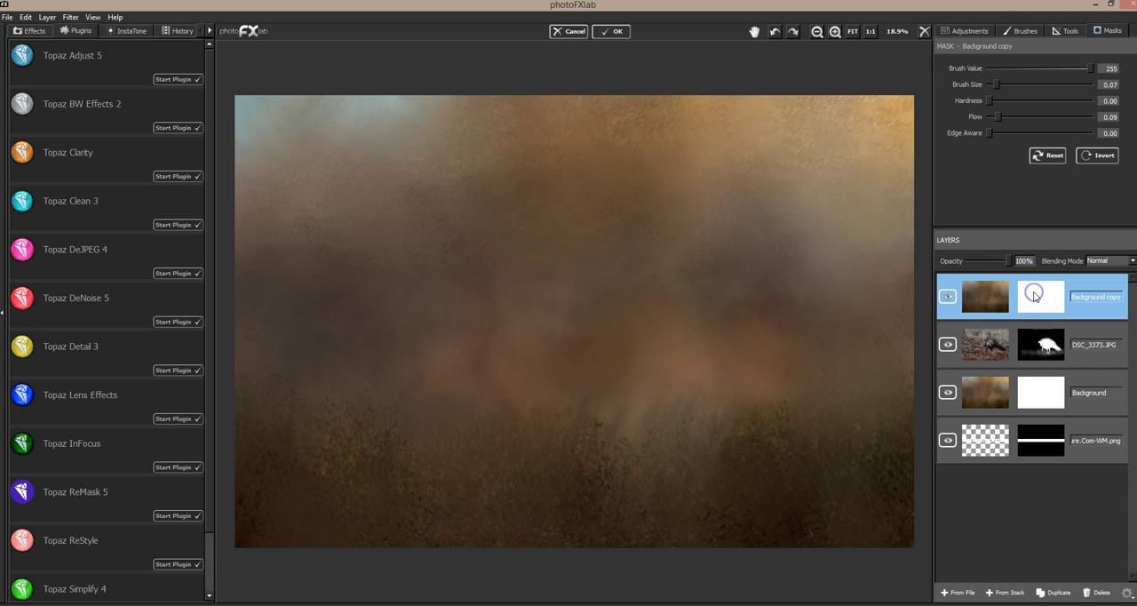
Step: Set the Background copy layer to Soft Light blending and reduce its opacity to 58%
click(1107, 261)
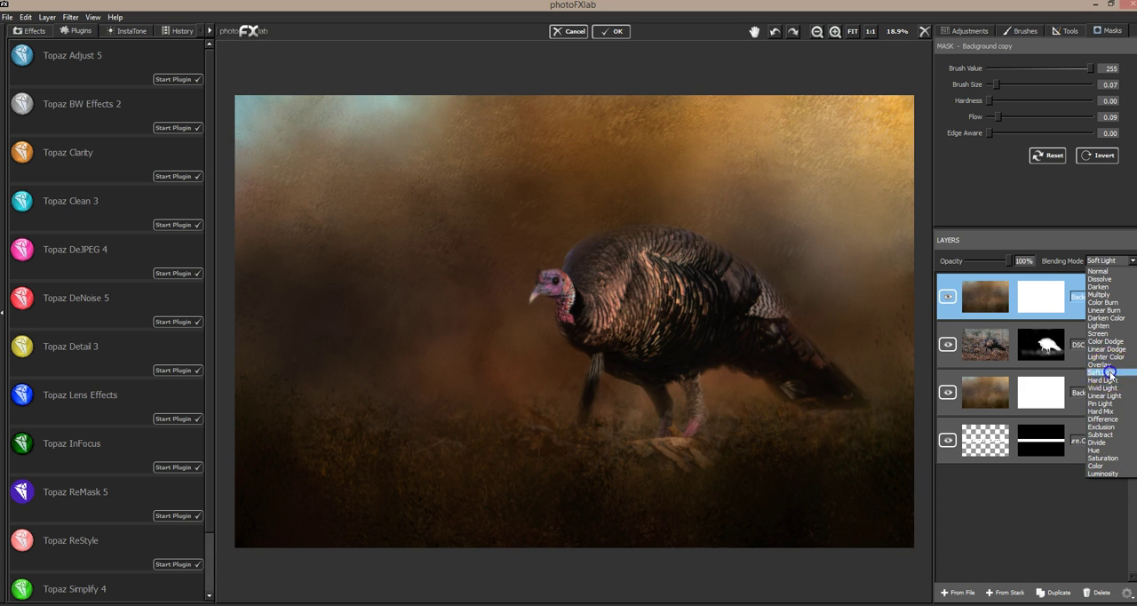
click(1102, 372)
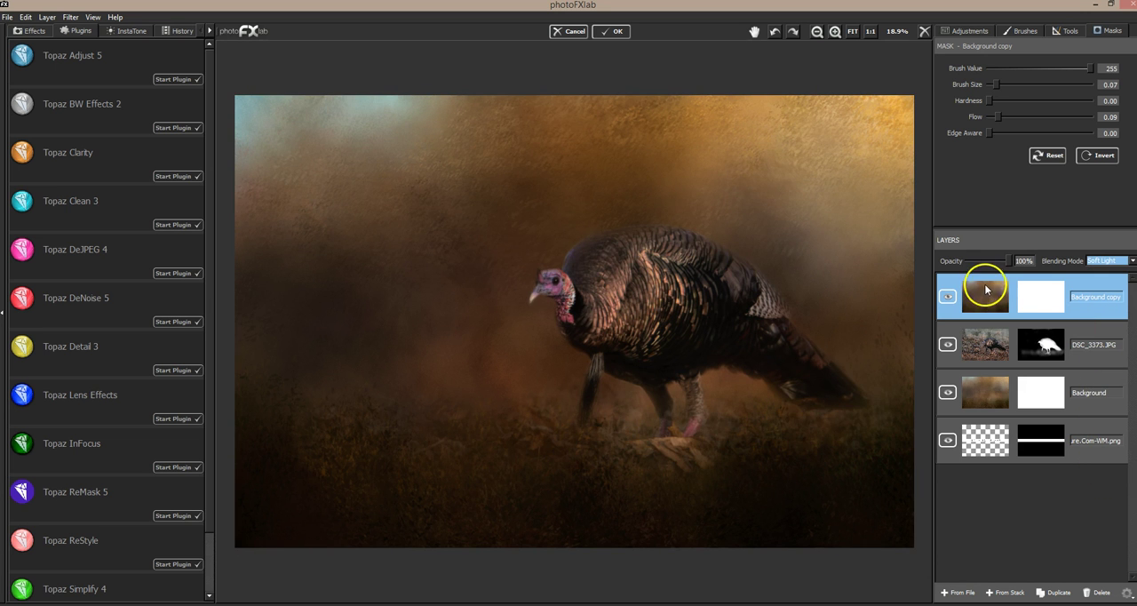
drag(1011, 265, 962, 262)
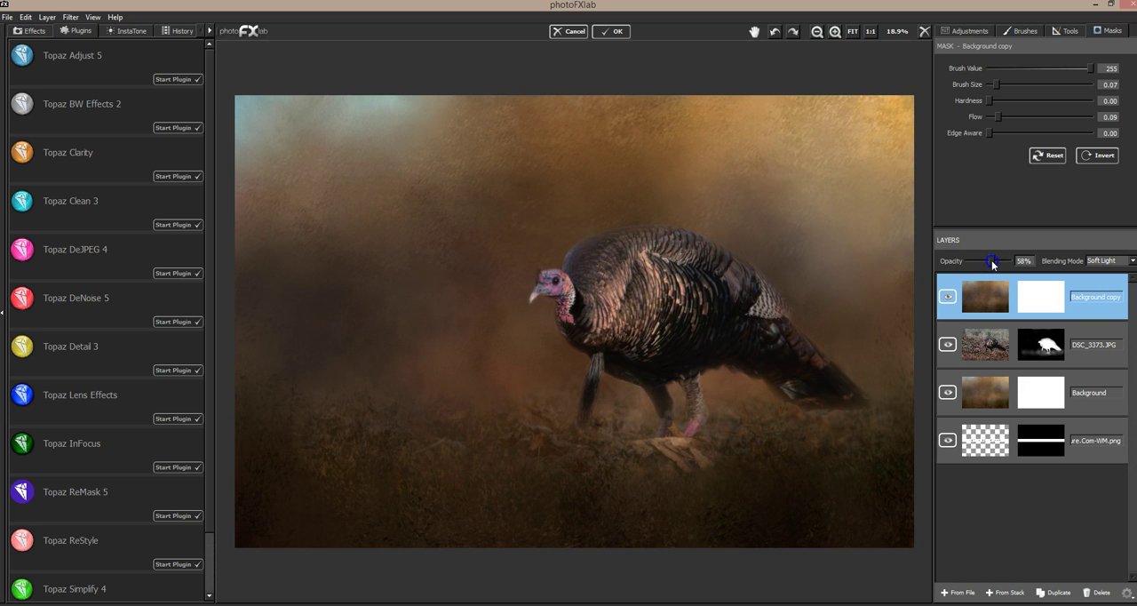
Step: Toggle the Background copy layer's visibility to compare the composite with and without the Soft Light texture
click(938, 300)
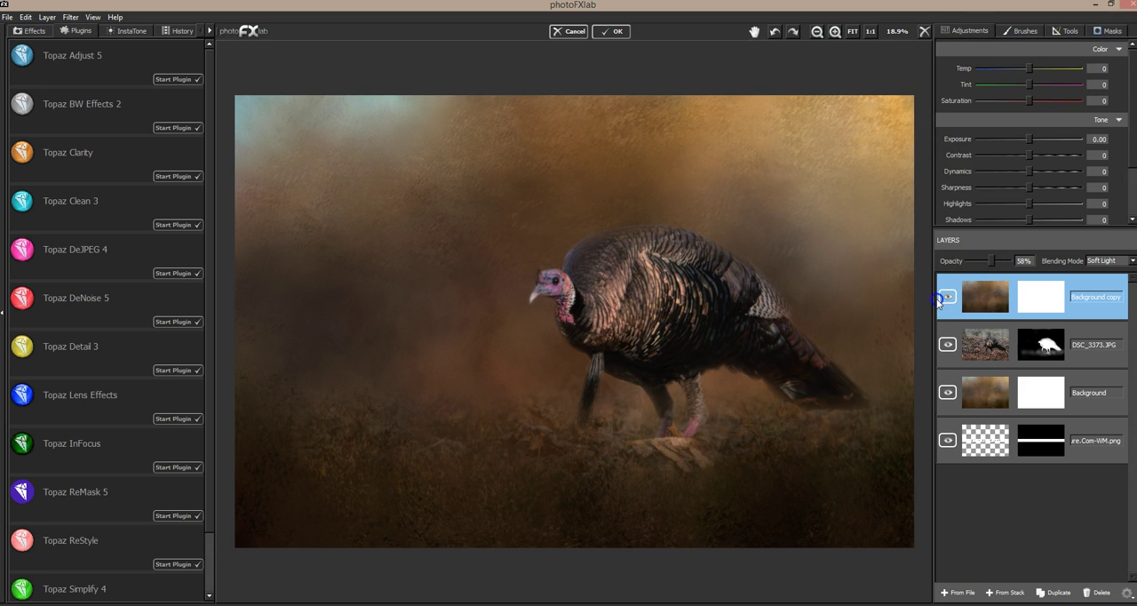
click(948, 296)
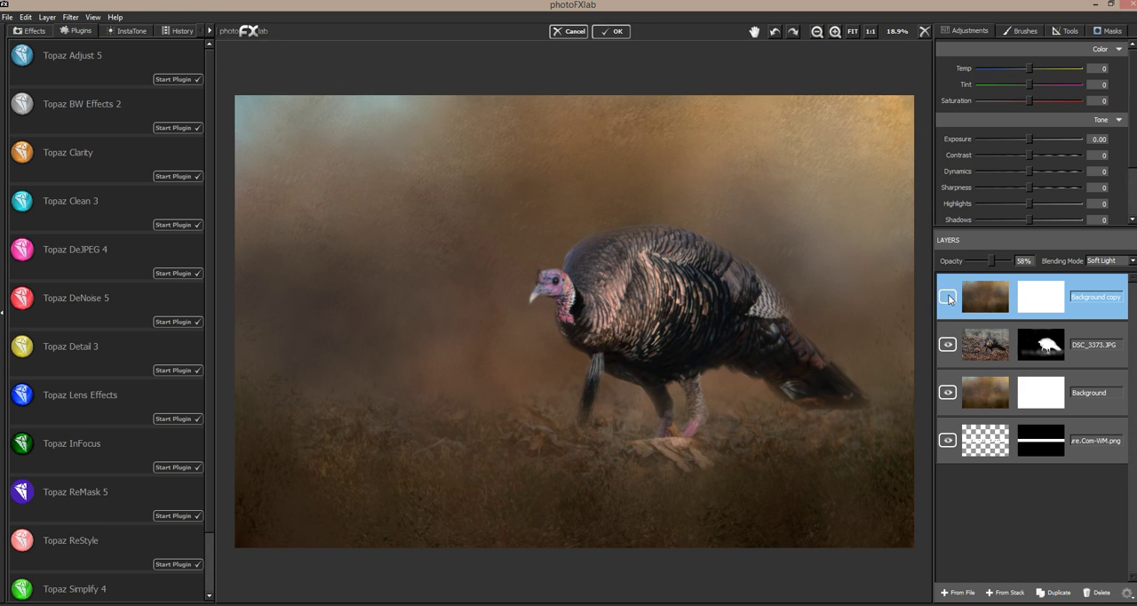
click(948, 297)
click(948, 297)
click(948, 296)
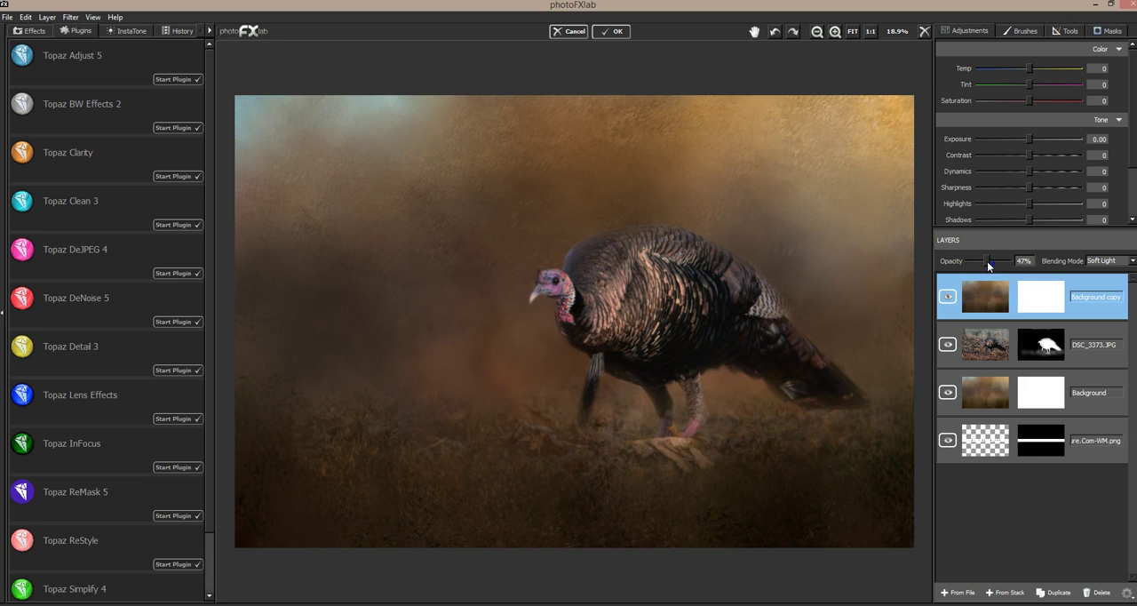
Step: Compare the composite with and without the Background copy layer by toggling its visibility
click(948, 299)
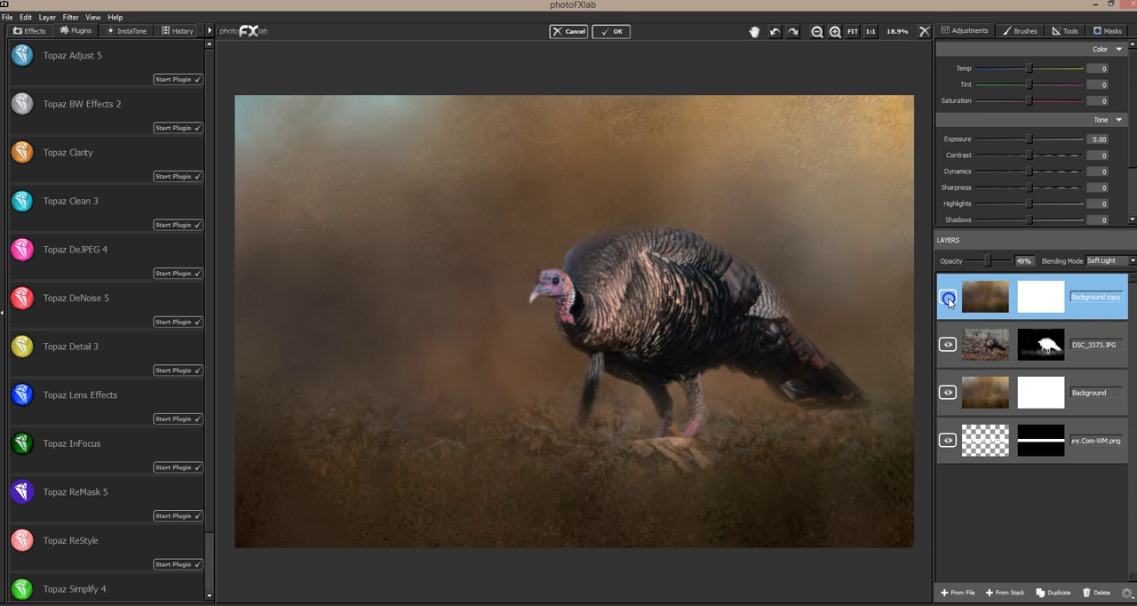
click(948, 300)
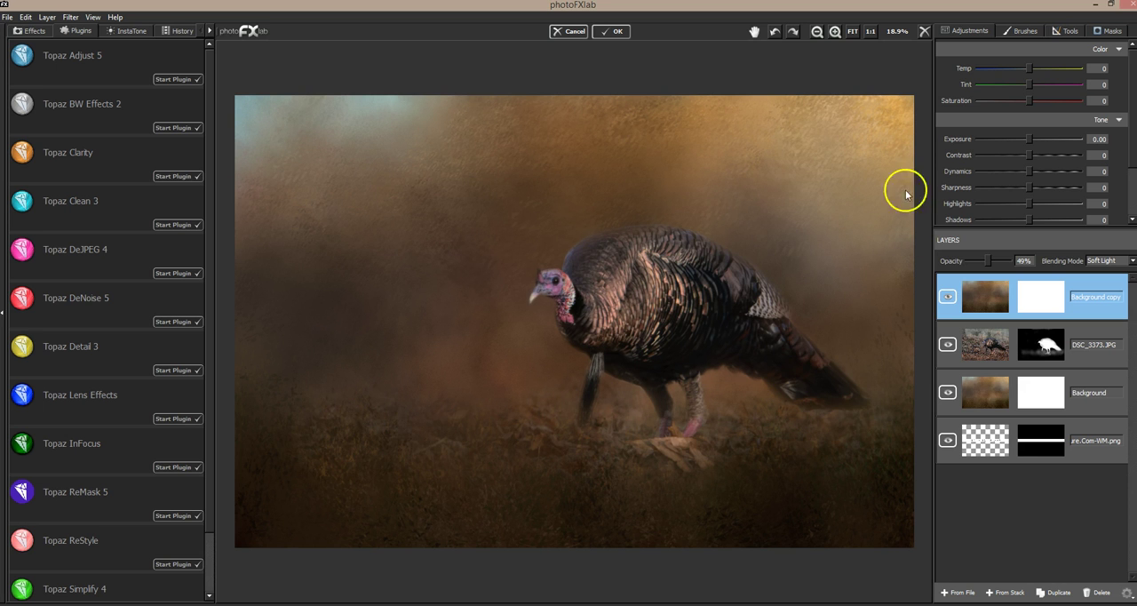
click(948, 299)
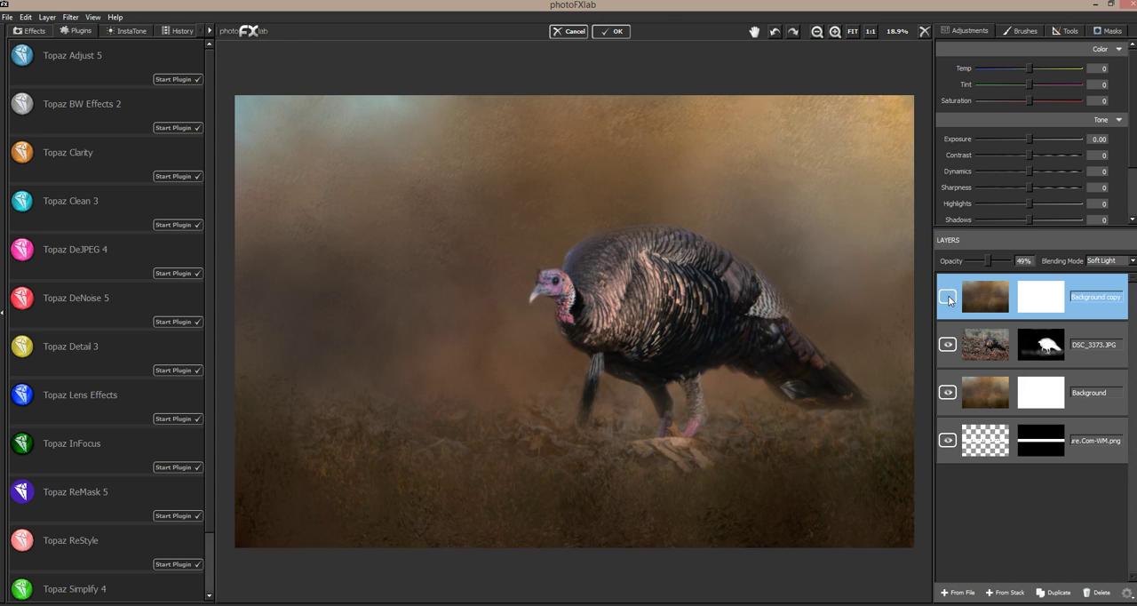
click(948, 298)
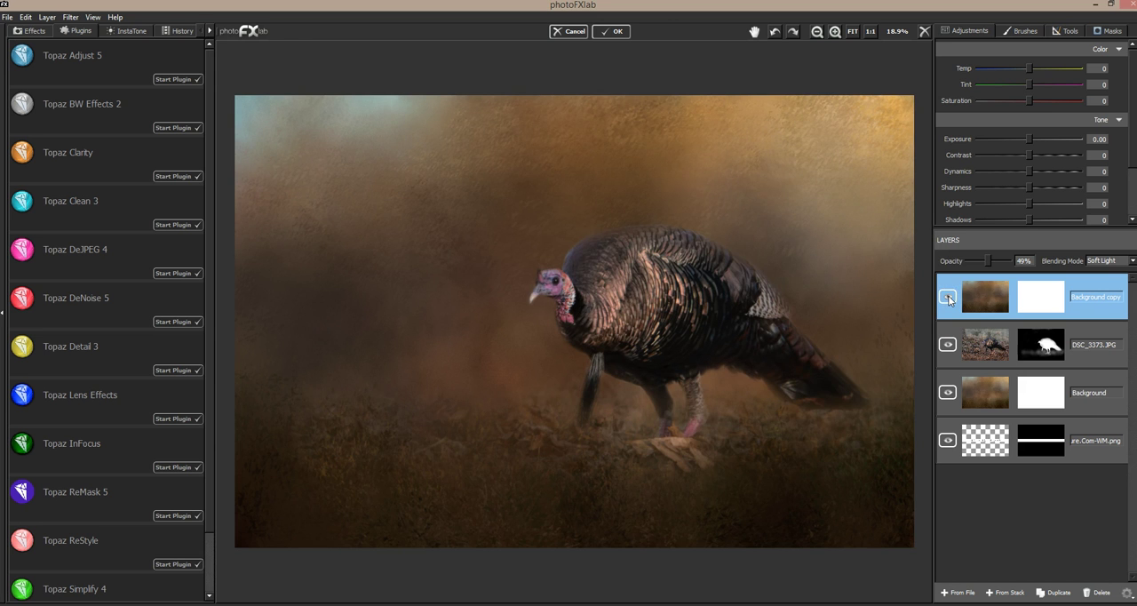
click(948, 299)
click(948, 299)
Step: Lightly mask out the Background copy texture above and around the turkey with a brush of size 0.60 and flow 0.11
click(1111, 31)
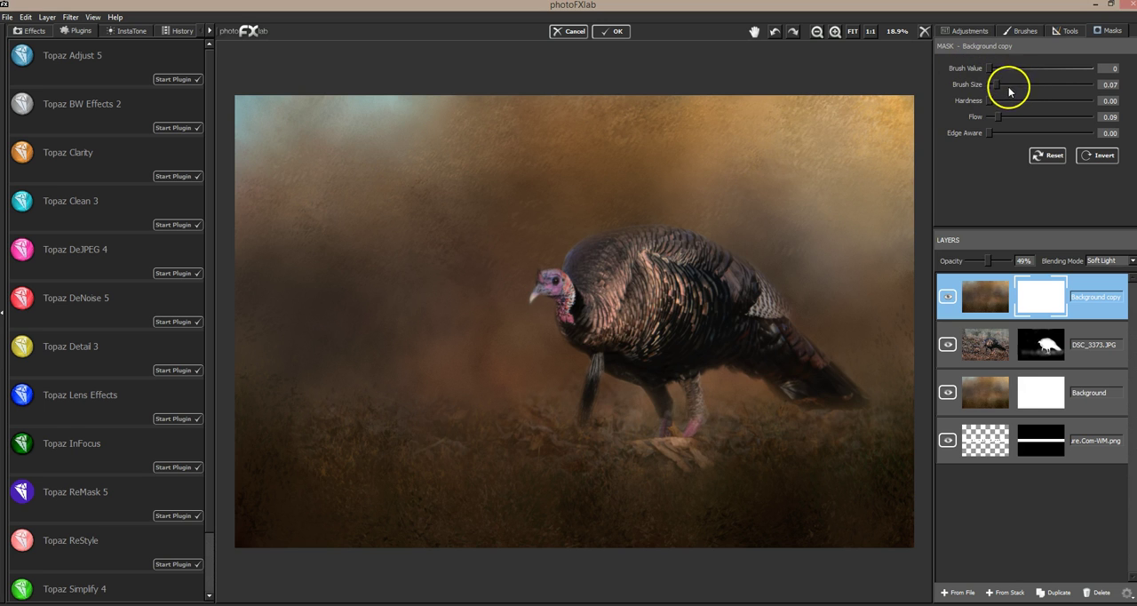
drag(996, 83, 1050, 85)
drag(999, 116, 1003, 117)
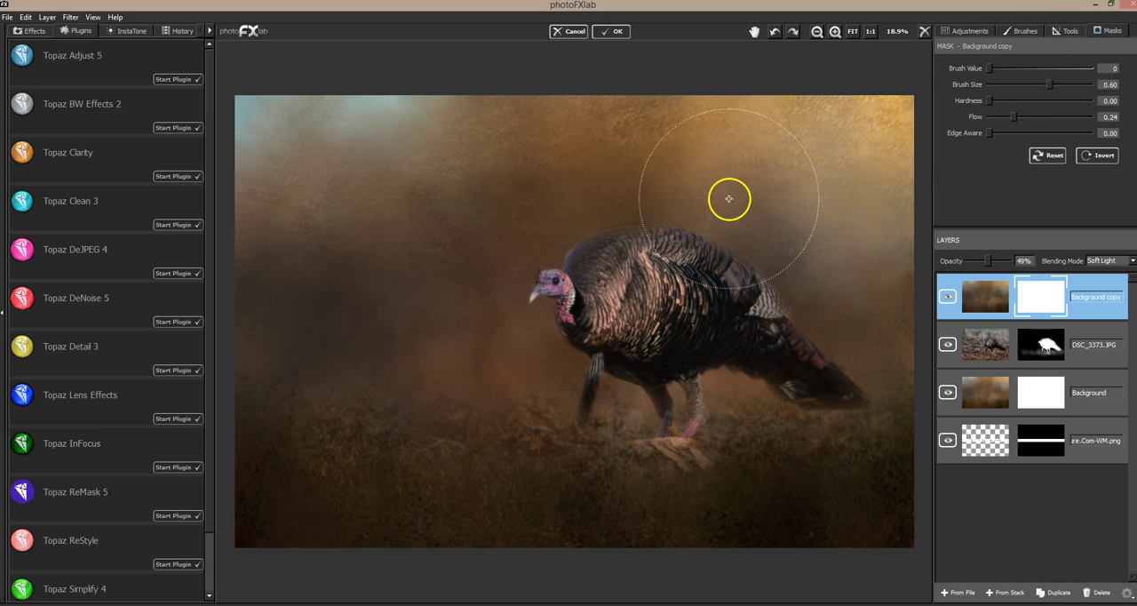
click(1007, 116)
mouse_move(824, 132)
mouse_down()
mouse_move(785, 173)
mouse_move(829, 140)
mouse_move(781, 225)
mouse_move(834, 231)
mouse_move(788, 277)
mouse_up()
drag(841, 227, 764, 274)
mouse_move(704, 191)
mouse_down()
mouse_move(637, 237)
mouse_move(670, 197)
mouse_move(581, 263)
mouse_move(610, 212)
mouse_move(553, 278)
mouse_move(631, 200)
mouse_move(547, 278)
mouse_up()
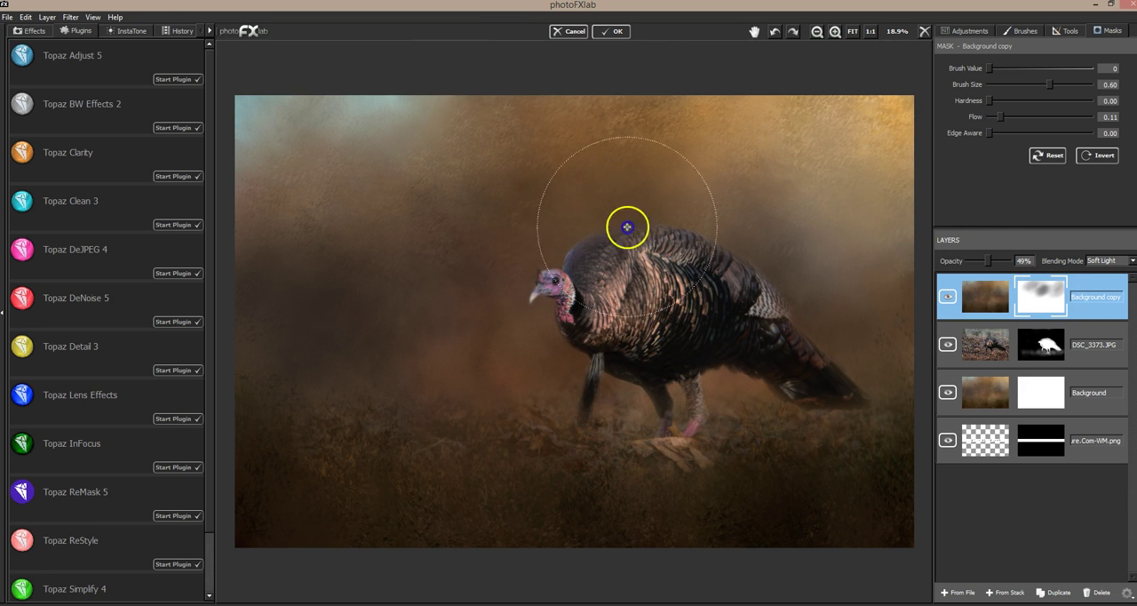
Step: Raise the mask brush flow to 0.37 and mask out more of the Background copy texture over the turkey and central background
click(1023, 117)
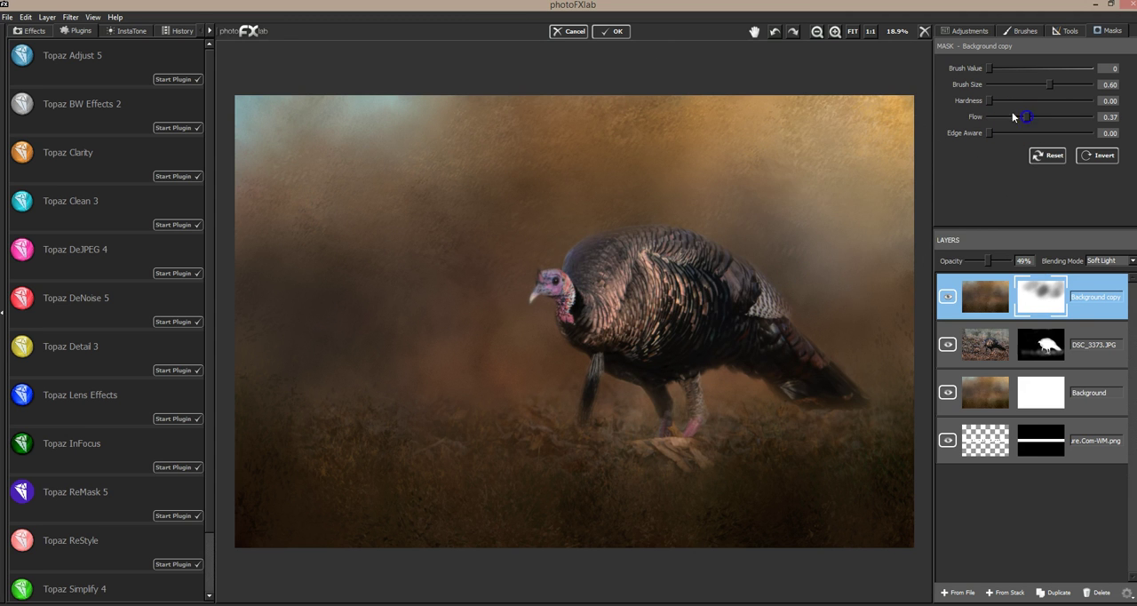
mouse_move(838, 155)
mouse_down()
mouse_move(743, 279)
mouse_move(784, 305)
mouse_move(792, 351)
mouse_move(749, 310)
mouse_move(652, 264)
mouse_move(581, 279)
mouse_move(582, 244)
mouse_move(794, 125)
mouse_move(862, 111)
mouse_move(602, 234)
mouse_move(749, 134)
mouse_move(605, 237)
mouse_up()
mouse_move(420, 353)
mouse_down()
mouse_move(634, 255)
mouse_move(364, 406)
mouse_move(667, 258)
mouse_move(373, 395)
mouse_move(855, 139)
mouse_move(731, 297)
mouse_move(685, 144)
mouse_move(469, 200)
mouse_move(531, 138)
mouse_move(394, 236)
mouse_move(333, 302)
mouse_move(307, 301)
mouse_move(533, 246)
mouse_move(571, 343)
mouse_move(560, 289)
mouse_move(666, 281)
mouse_move(667, 340)
mouse_move(728, 363)
mouse_move(790, 313)
mouse_move(850, 297)
mouse_move(780, 259)
mouse_move(870, 201)
mouse_up()
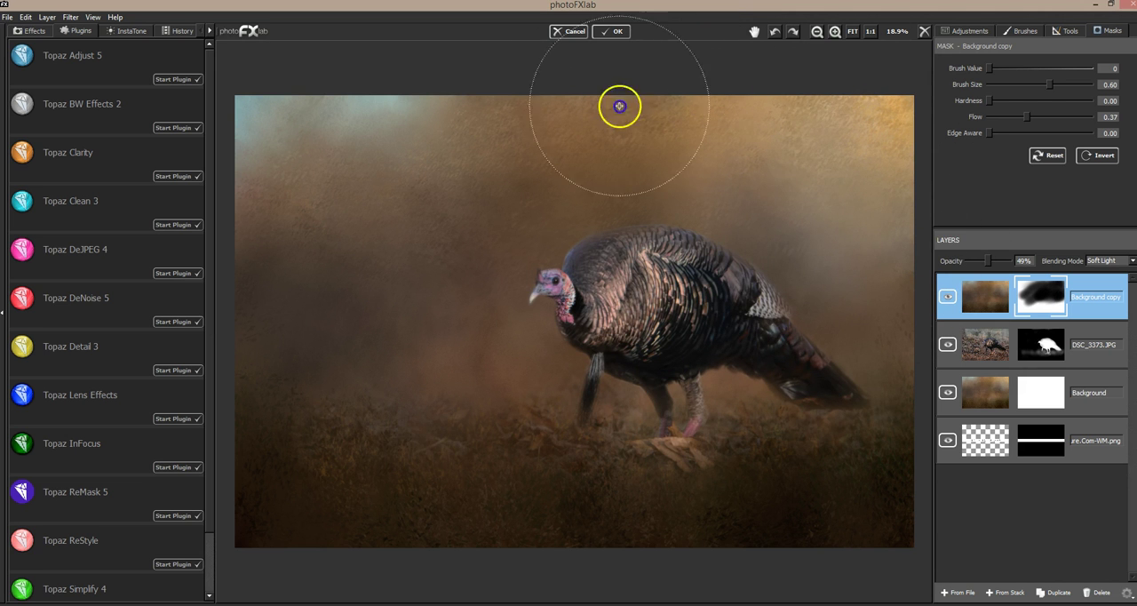
Step: Toggle the Background copy layer's visibility repeatedly to examine the effect of its painted mask
click(947, 298)
click(947, 298)
click(947, 299)
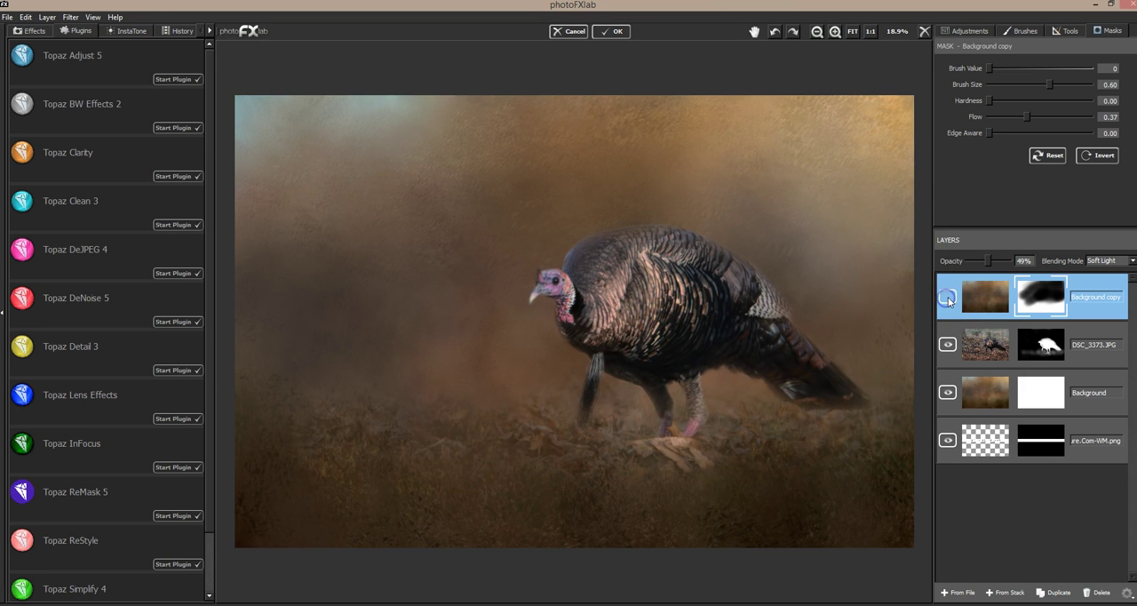
click(948, 299)
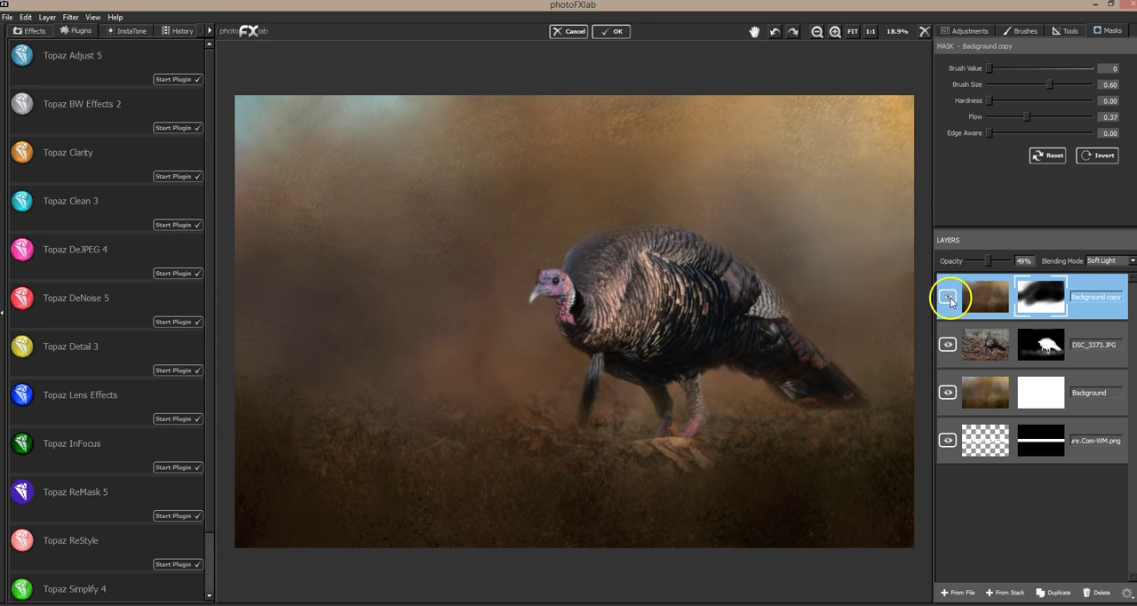
click(948, 300)
click(948, 300)
click(948, 300)
click(948, 300)
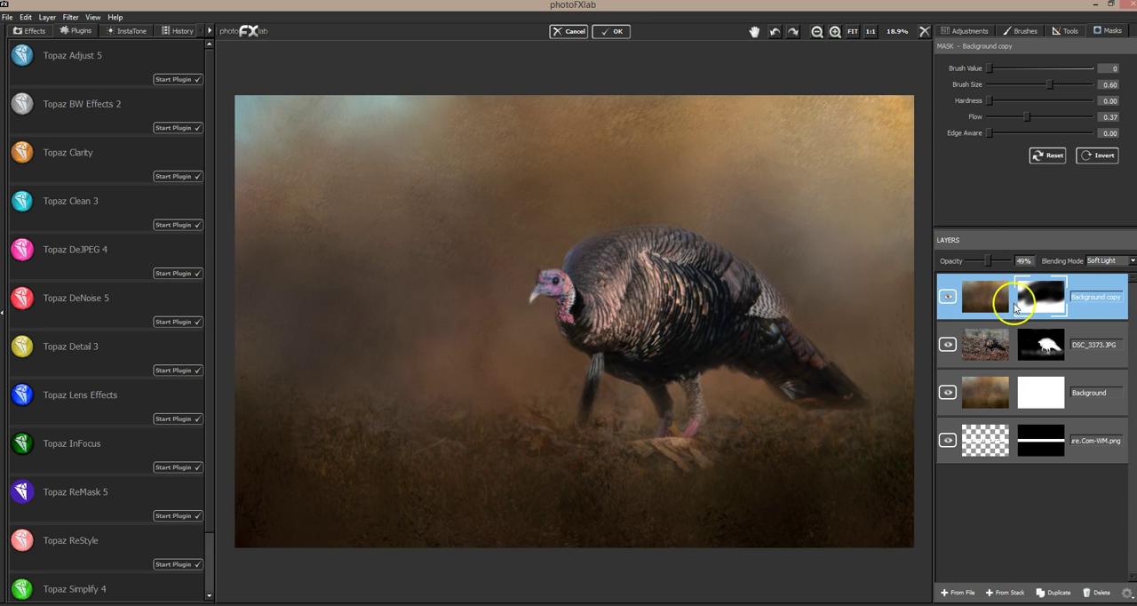
click(948, 299)
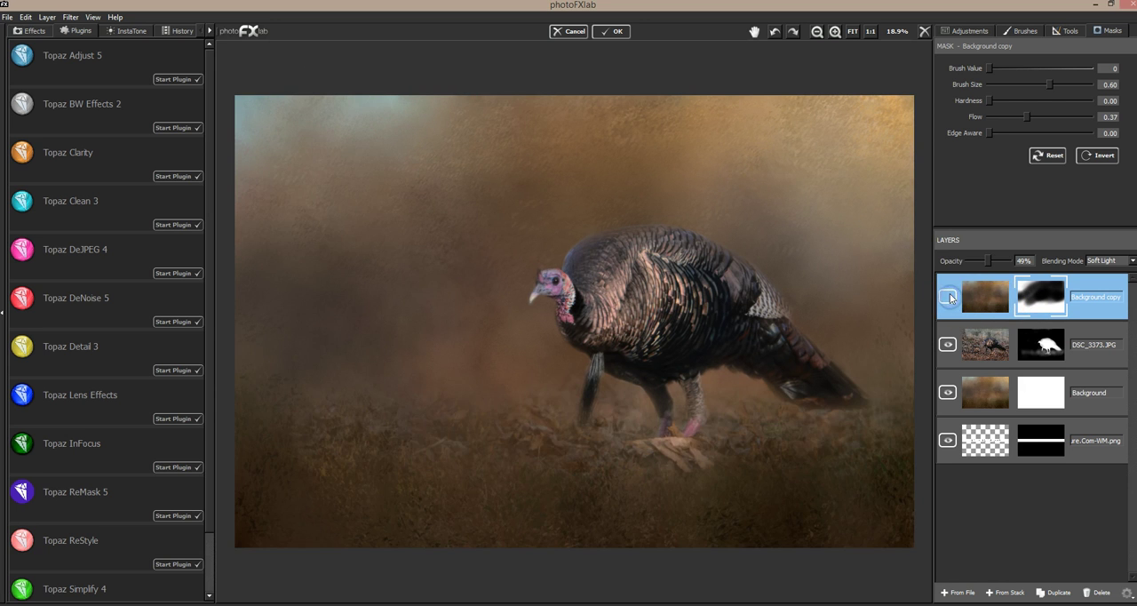
click(949, 299)
click(949, 299)
click(949, 298)
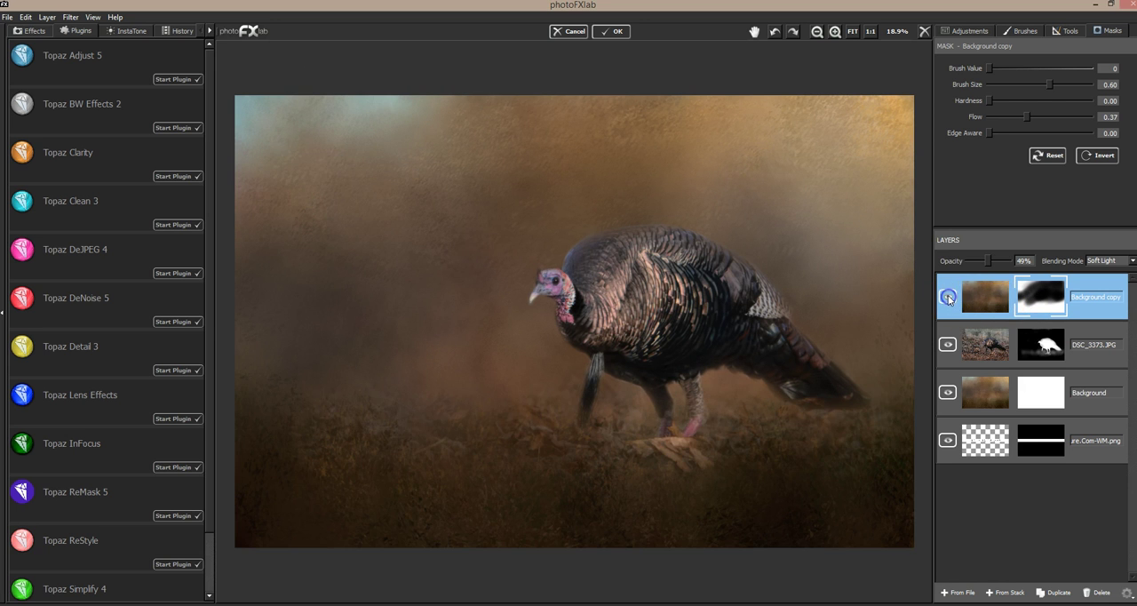
click(949, 299)
click(949, 298)
click(949, 299)
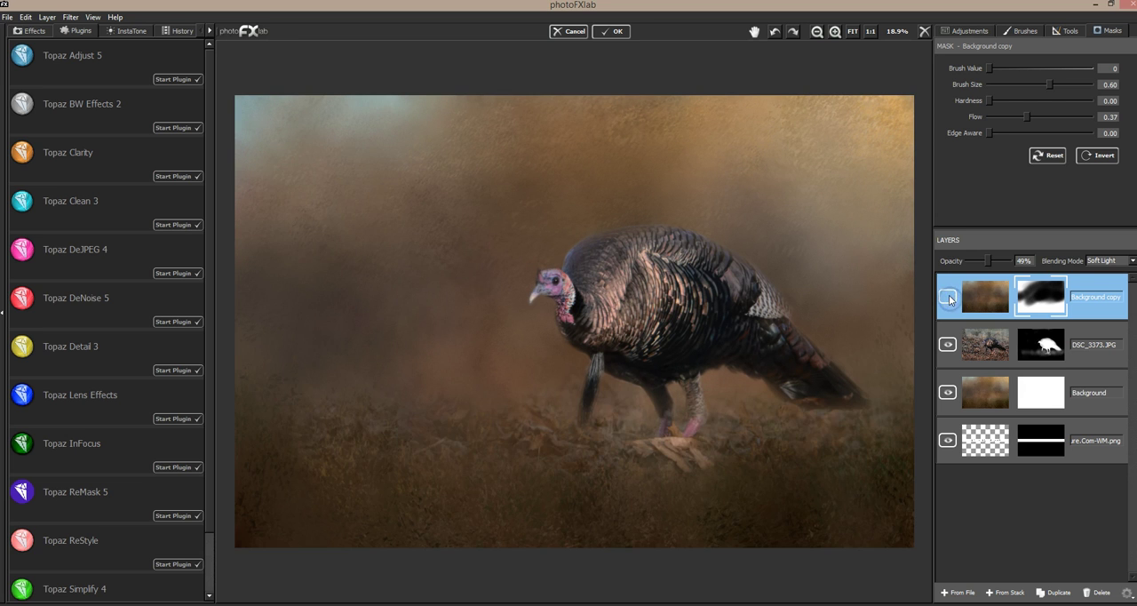
click(949, 299)
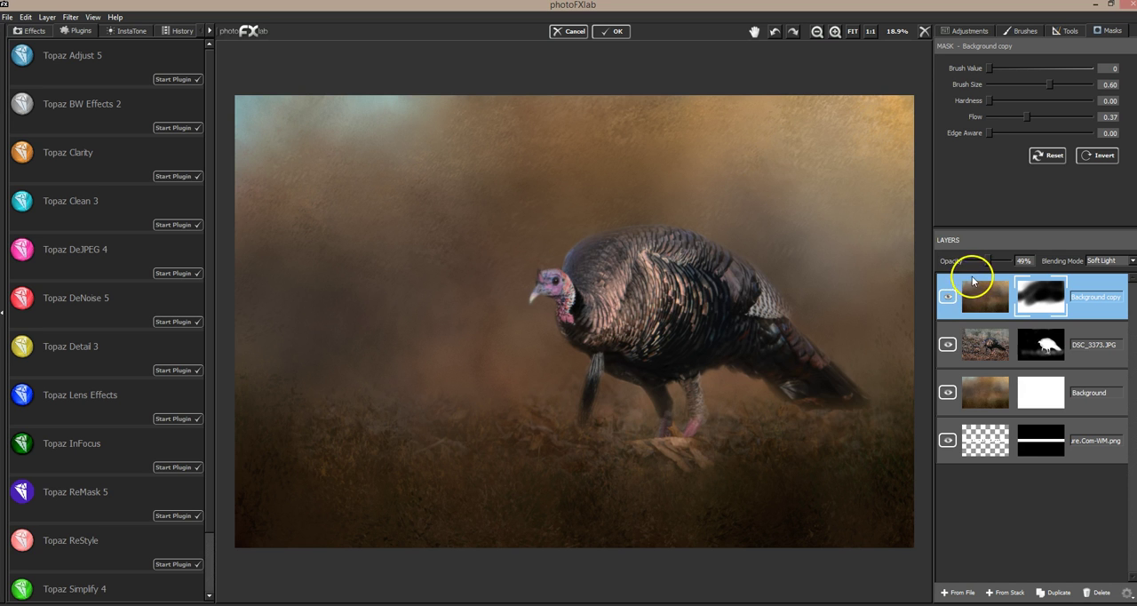
click(950, 297)
click(952, 296)
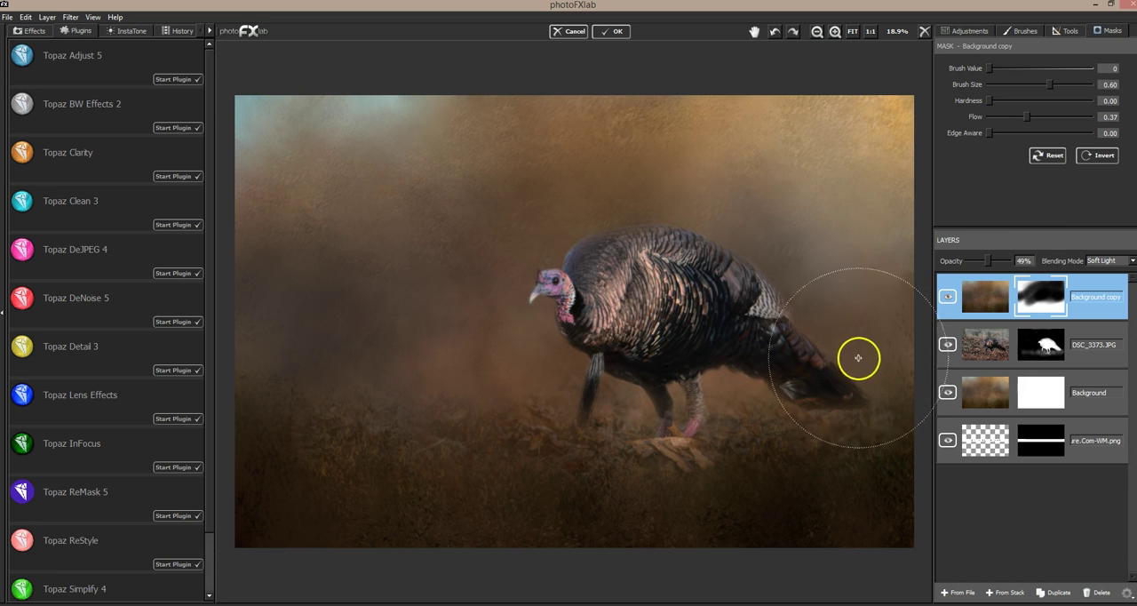
Step: Paint the Background copy texture back in around the turkey's tail and right background with brush value 255 and size 0.35, and compare the effect
click(1088, 68)
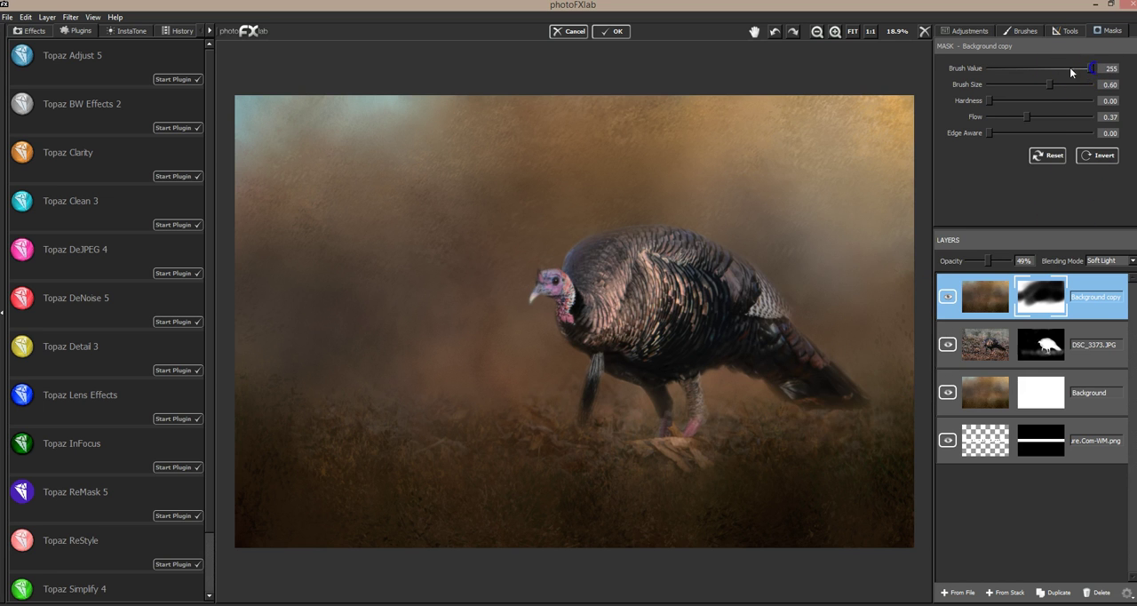
click(1027, 84)
mouse_move(829, 330)
mouse_down()
mouse_move(875, 389)
mouse_move(820, 323)
mouse_move(891, 403)
mouse_move(904, 312)
mouse_move(908, 393)
mouse_move(796, 437)
mouse_up()
click(730, 366)
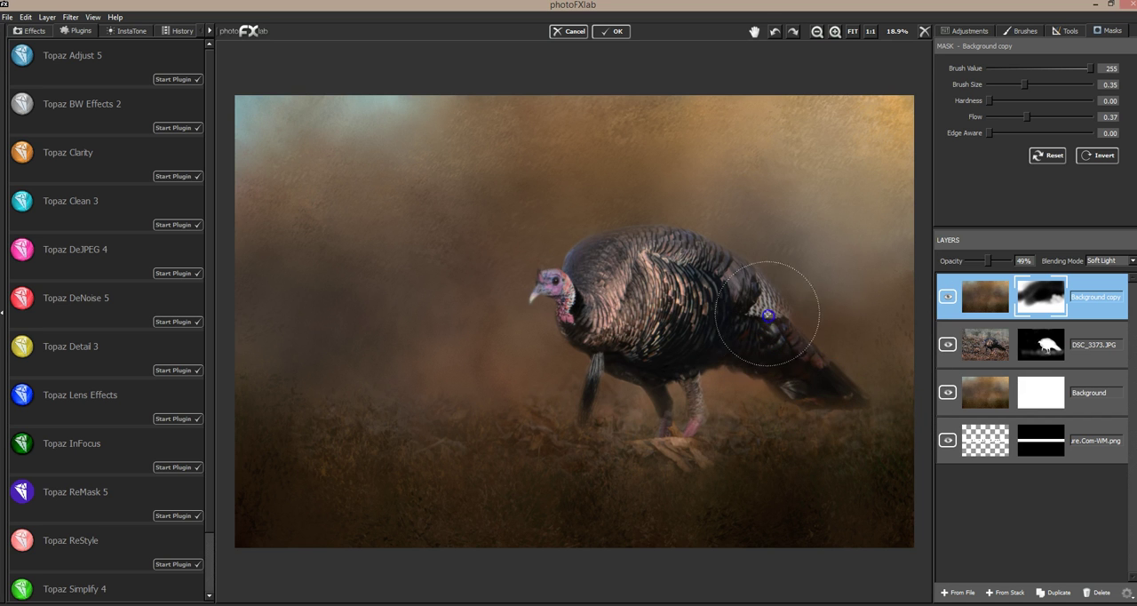
mouse_move(871, 373)
mouse_down()
mouse_move(841, 421)
mouse_move(790, 299)
mouse_move(867, 350)
mouse_move(830, 364)
mouse_move(880, 266)
mouse_up()
mouse_move(813, 318)
mouse_down()
mouse_move(835, 236)
mouse_move(715, 212)
mouse_move(664, 283)
mouse_move(618, 306)
mouse_move(793, 199)
mouse_move(713, 240)
mouse_move(788, 174)
mouse_up()
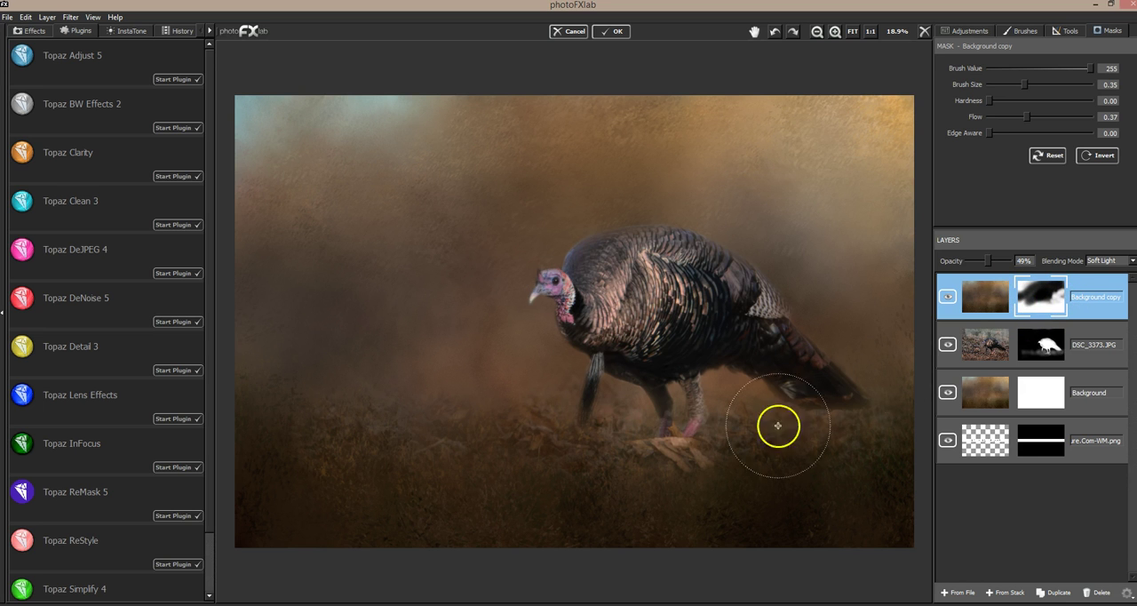
click(948, 298)
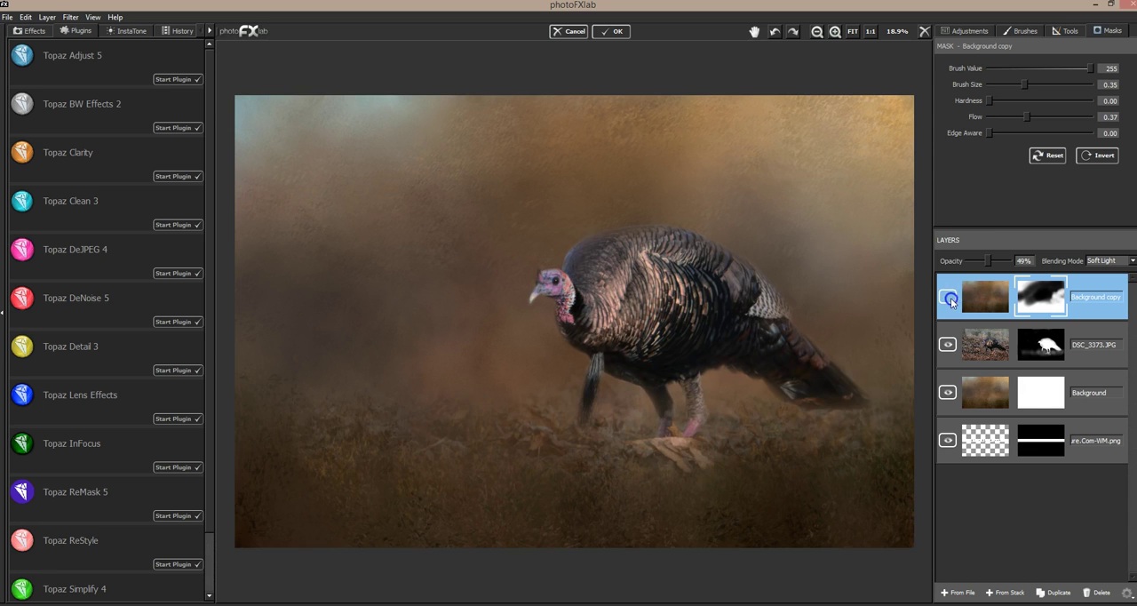
click(950, 298)
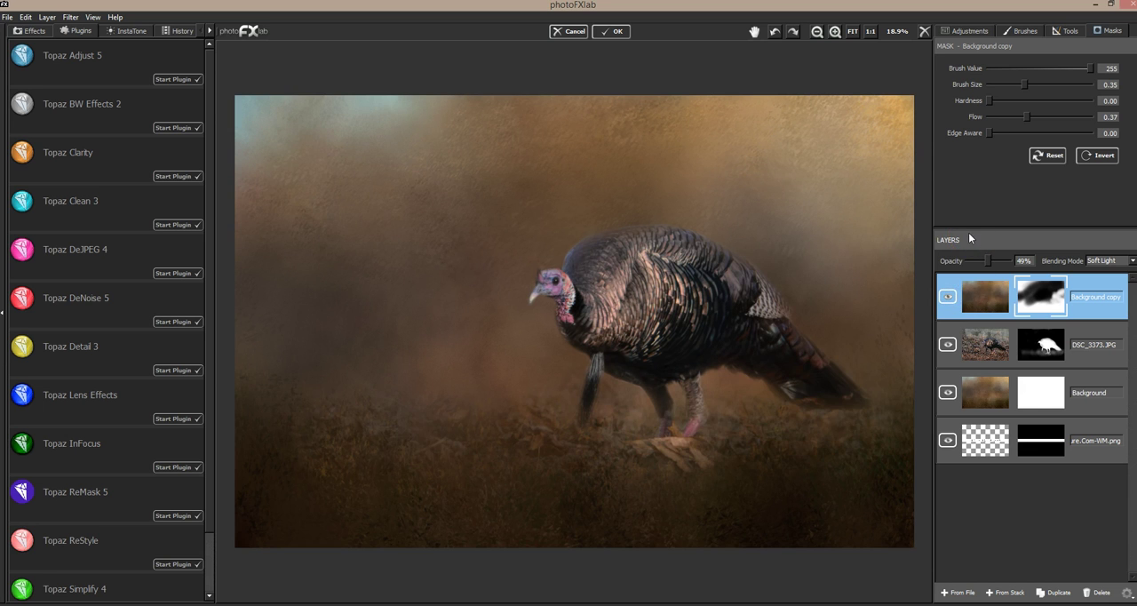
Step: Stamp the visible layer stack into a new top layer and duplicate that layer
click(1007, 594)
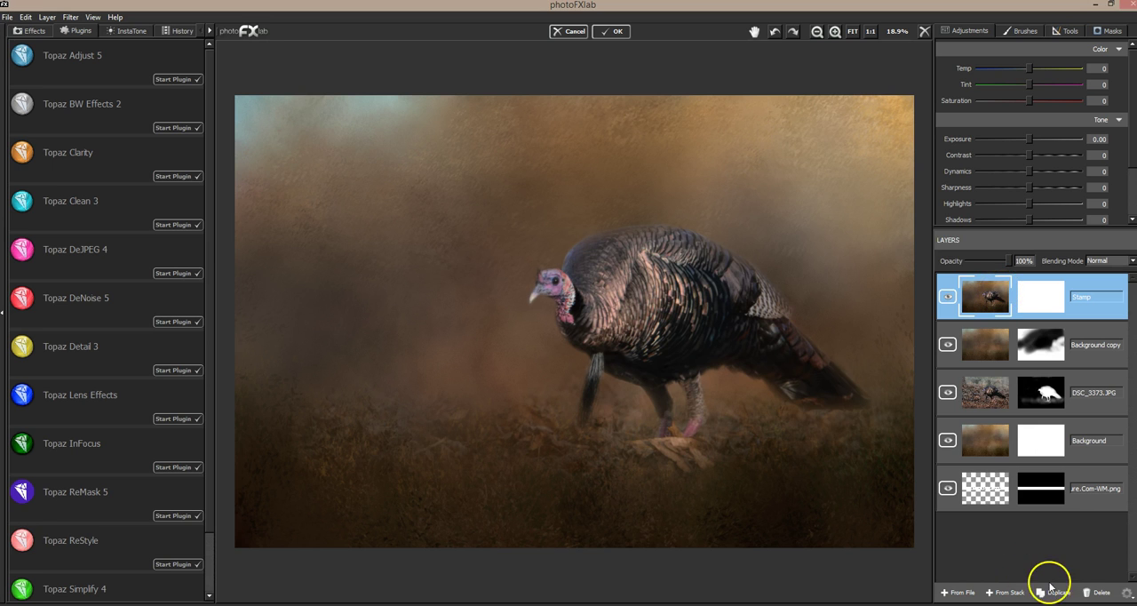
click(1056, 594)
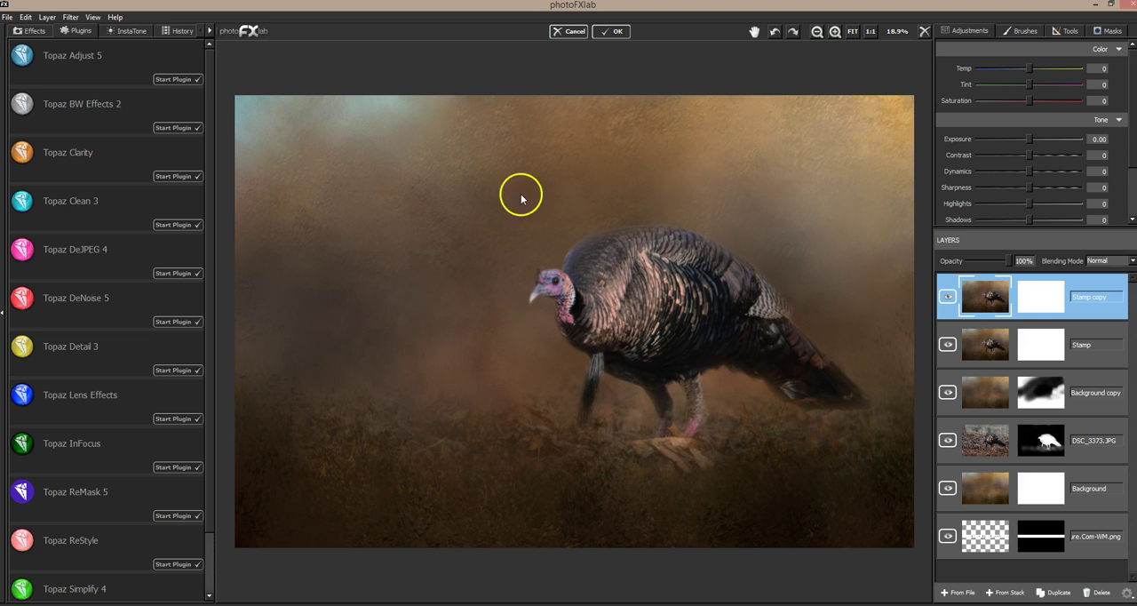
Step: Open the duplicated stamp layer in Topaz Impression and select the jai-chiaro1 preset
click(70, 17)
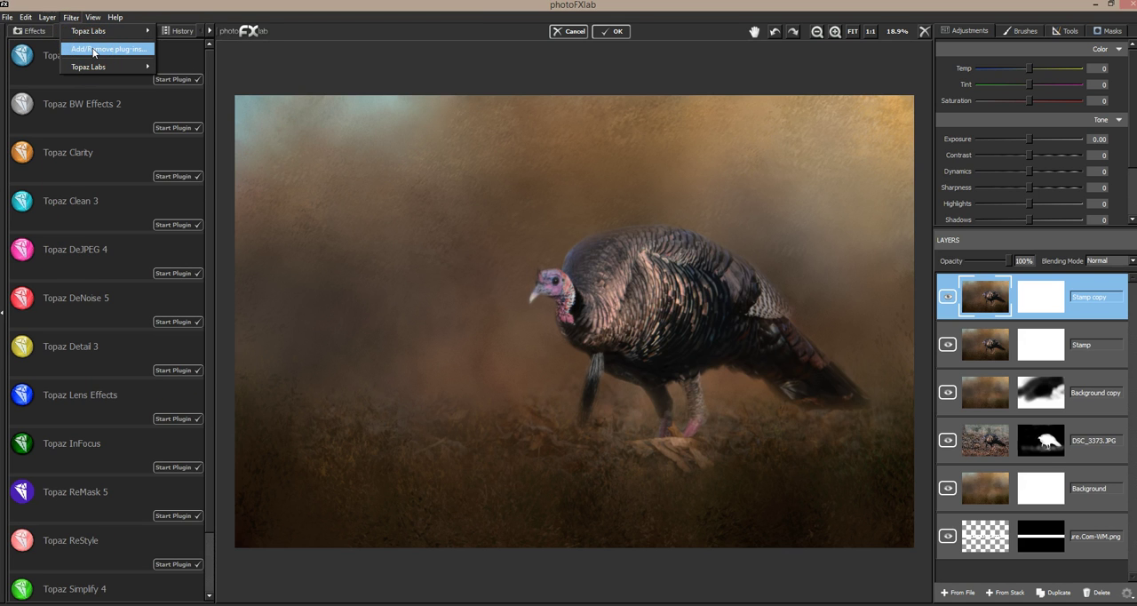
mouse_move(96, 68)
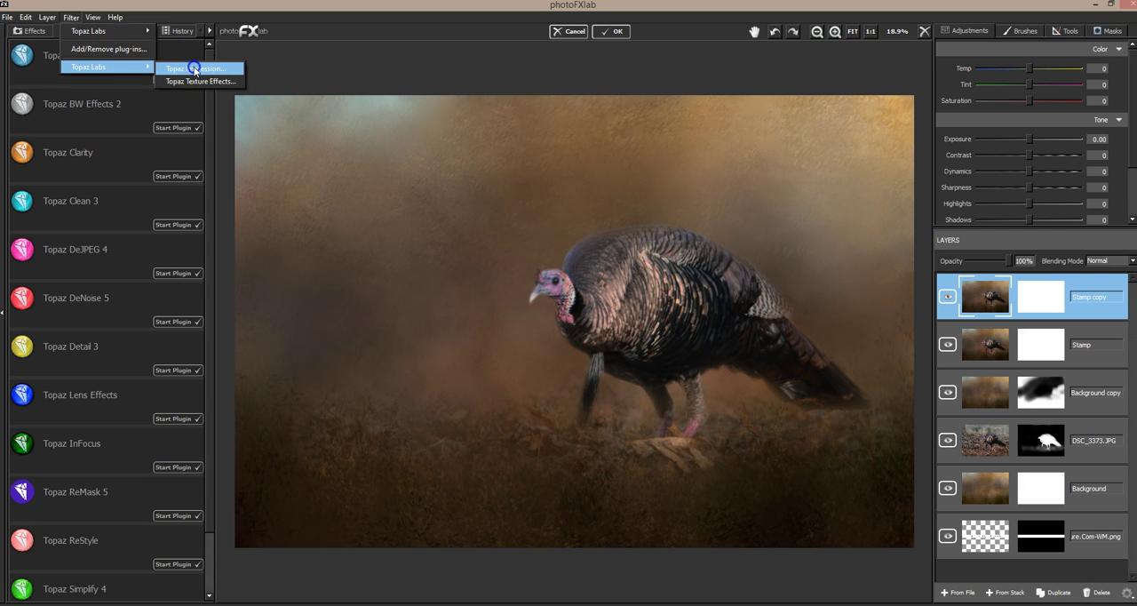
click(195, 68)
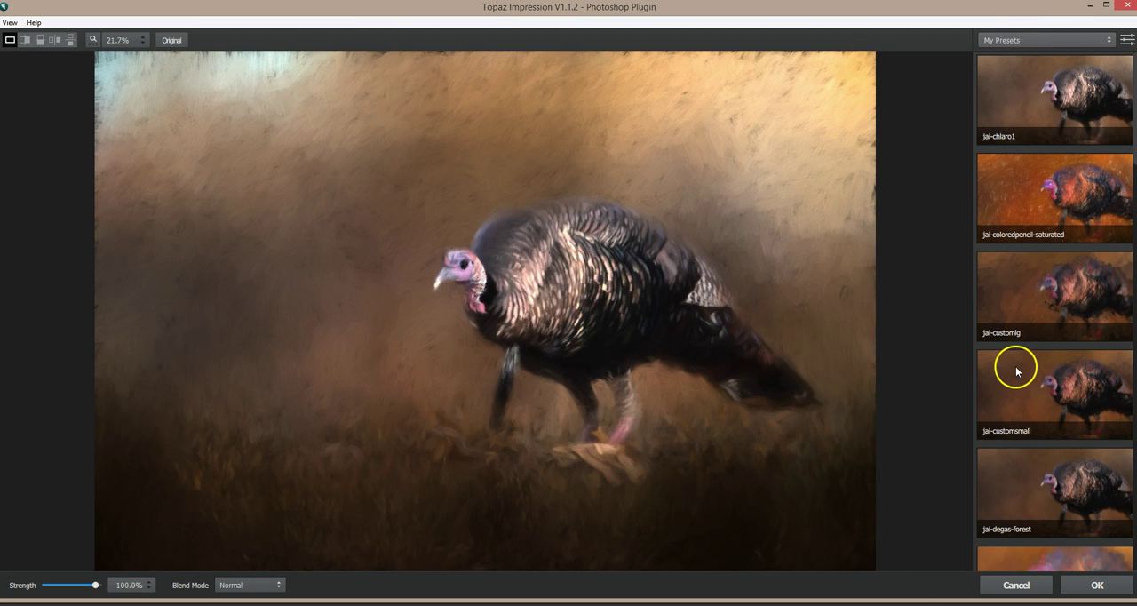
click(1016, 84)
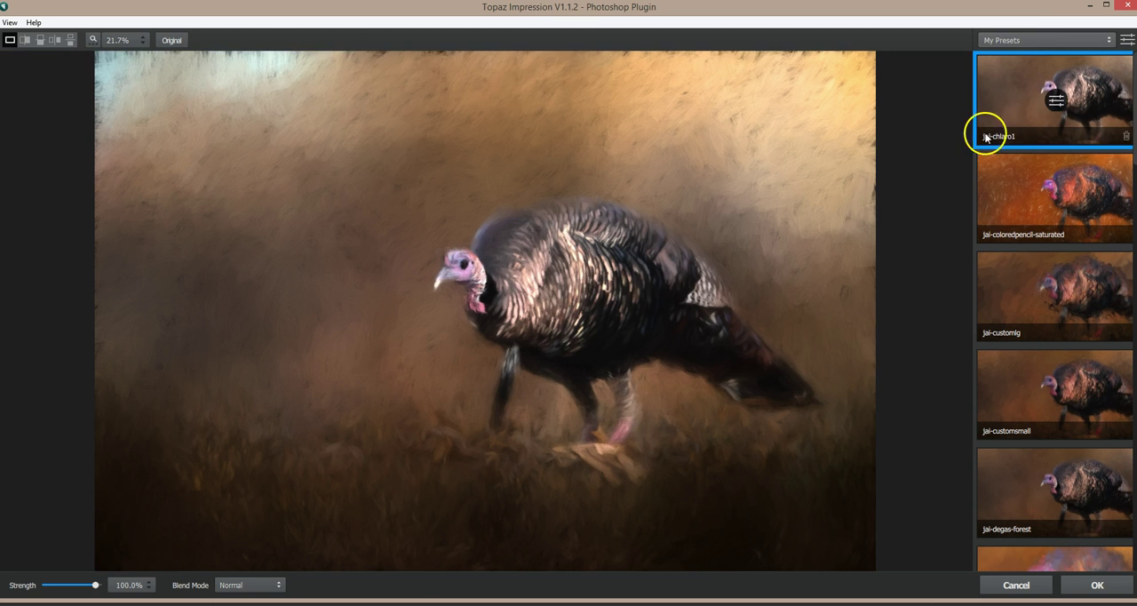
Step: Examine the stroke, color and lighting settings of the jai-chiaro1 preset and return to the preset list
click(1054, 103)
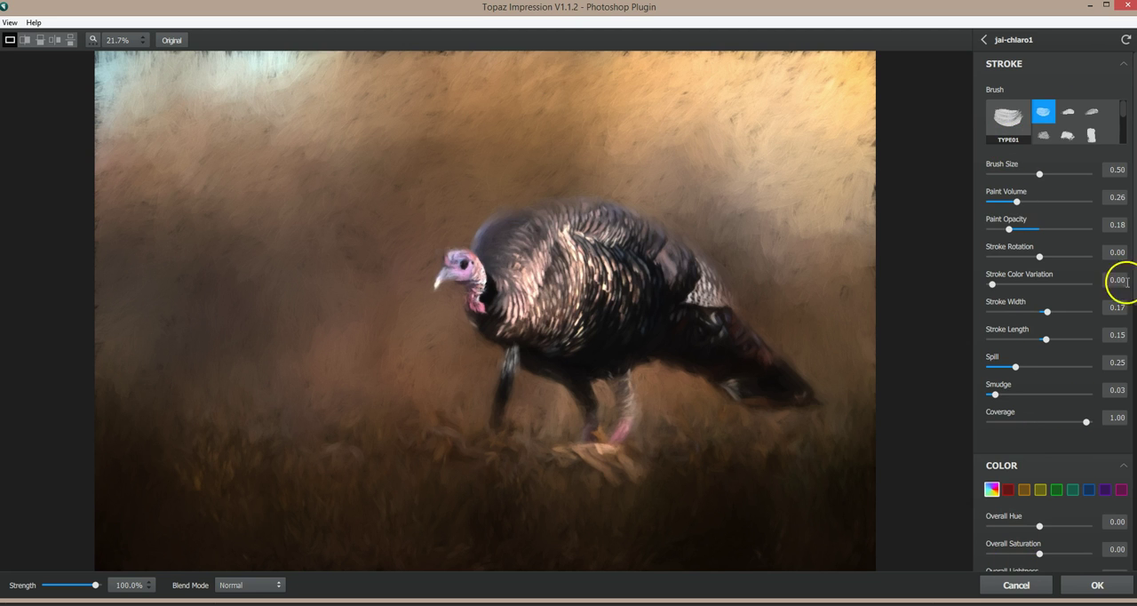
scroll(1093, 213, down, 1)
scroll(1093, 240, down, 3)
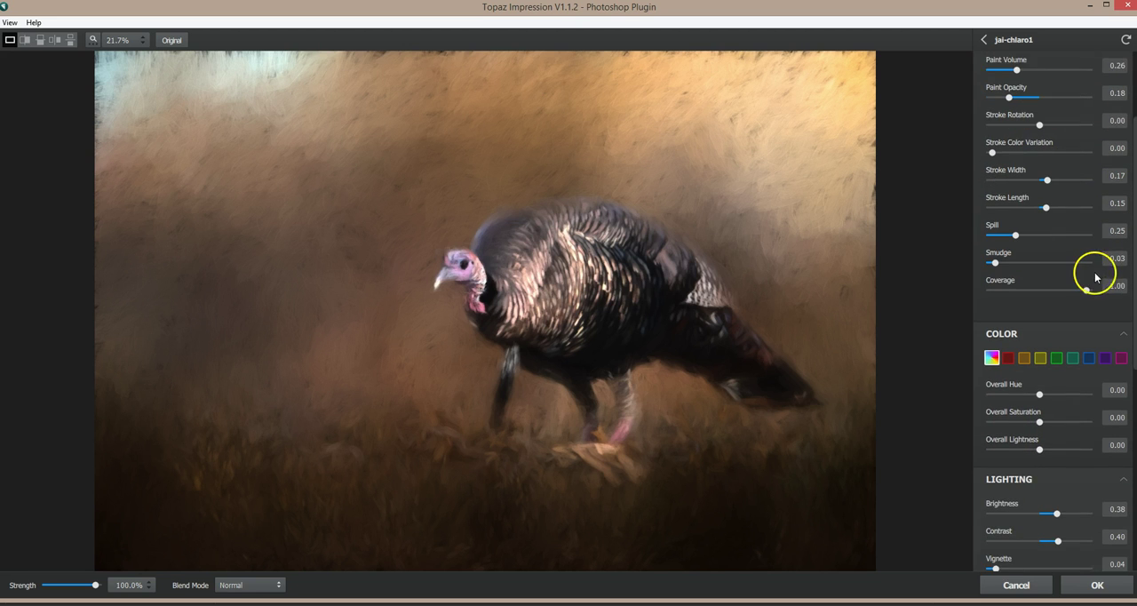
scroll(1093, 276, up, 4)
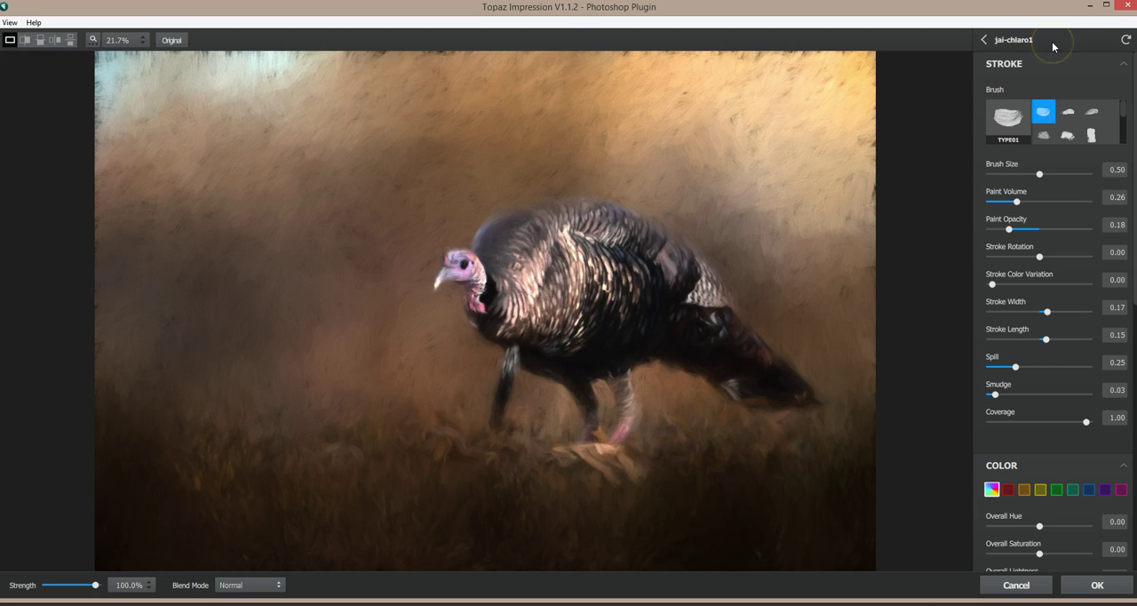
click(984, 40)
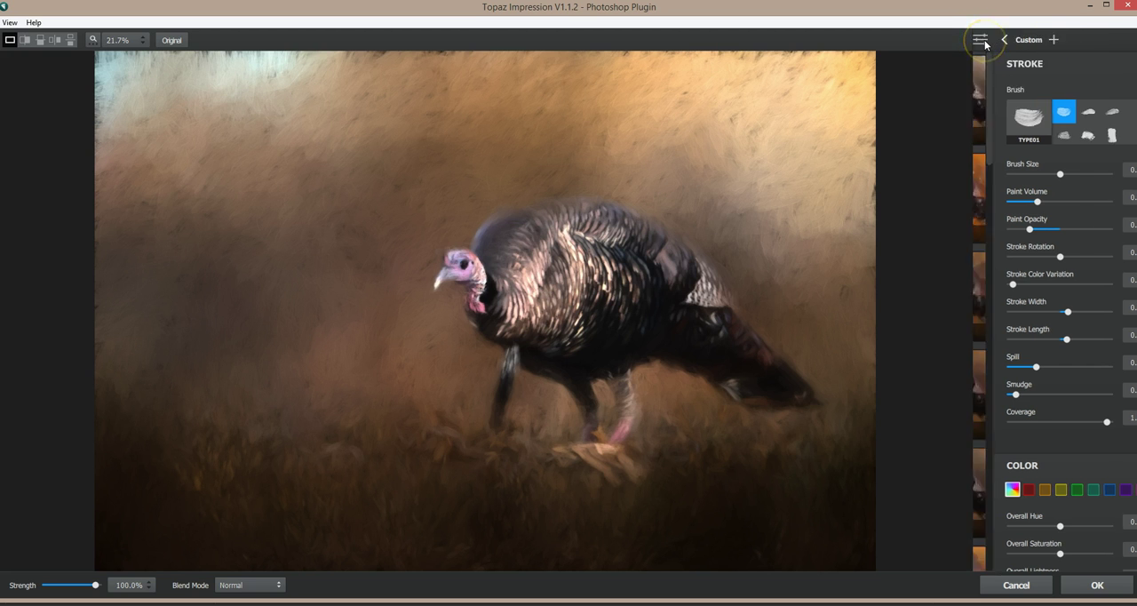
Step: Preview the presets from jai-chiaro1 down to jai-degas-forest and compare the jai-degas-forest result with the original
click(1002, 92)
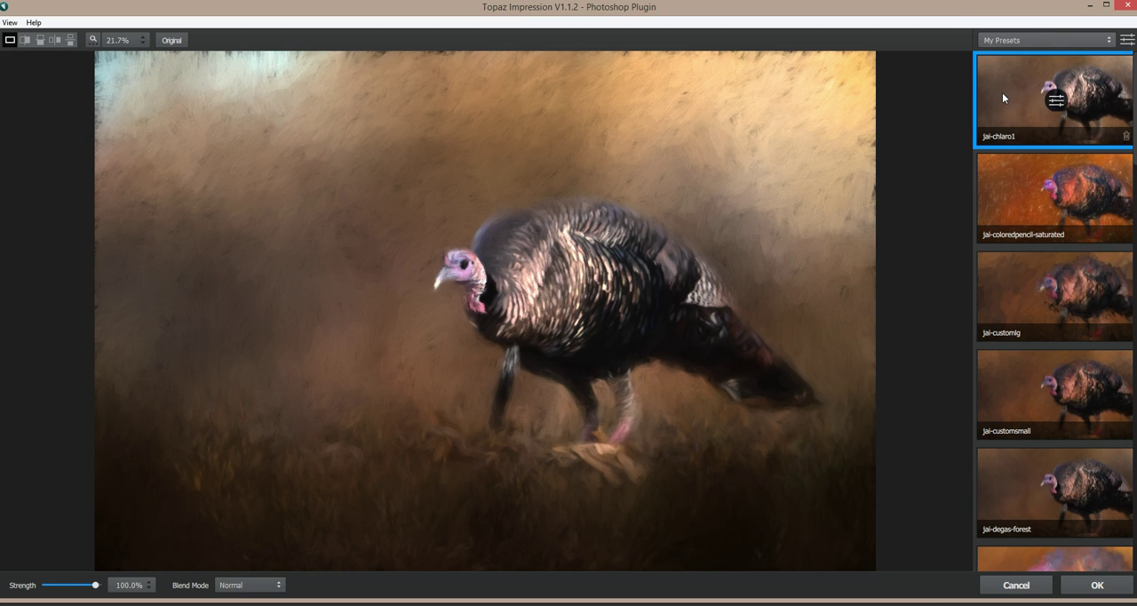
click(1012, 207)
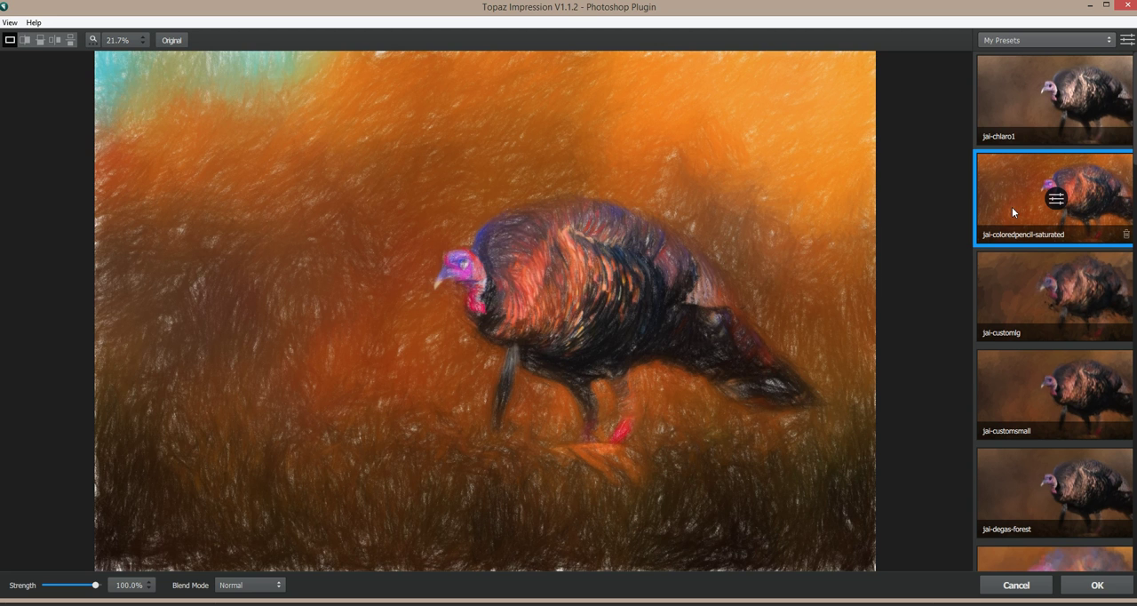
click(1016, 310)
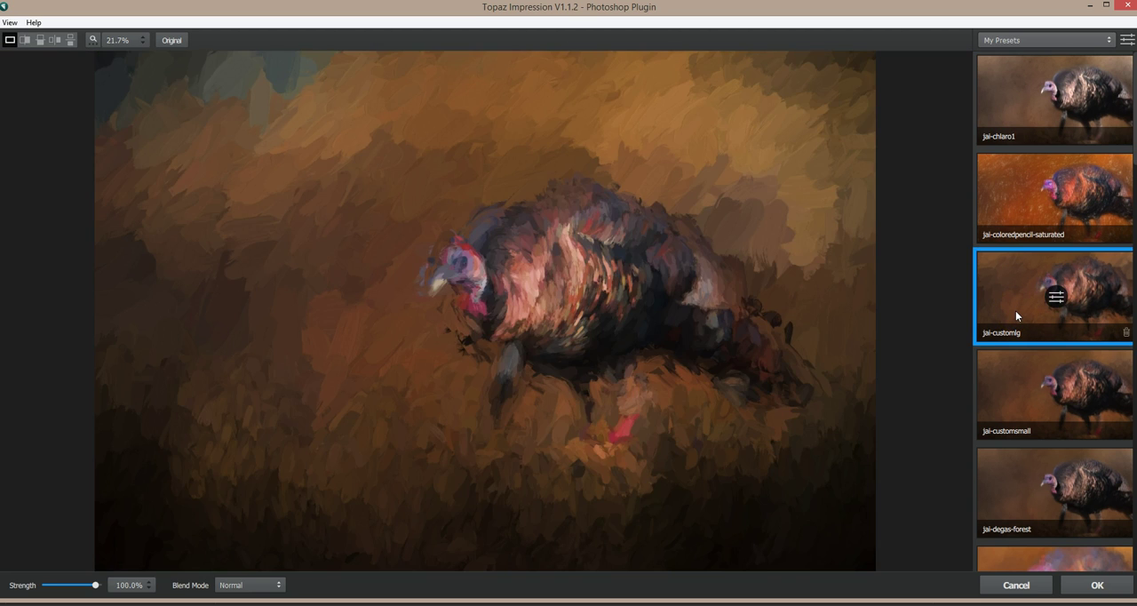
click(1007, 422)
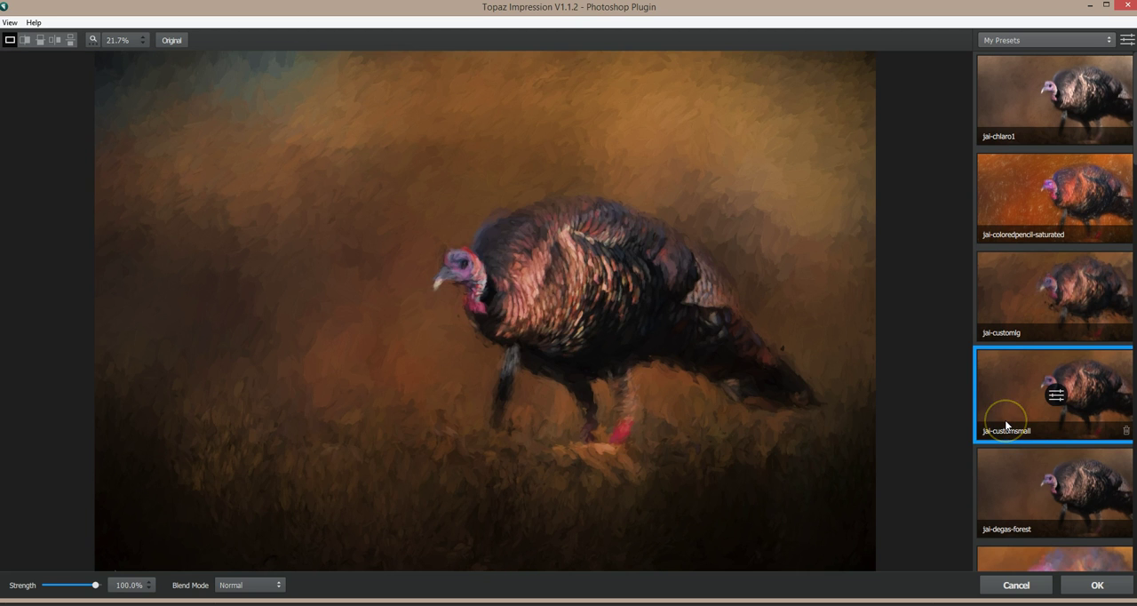
click(1016, 480)
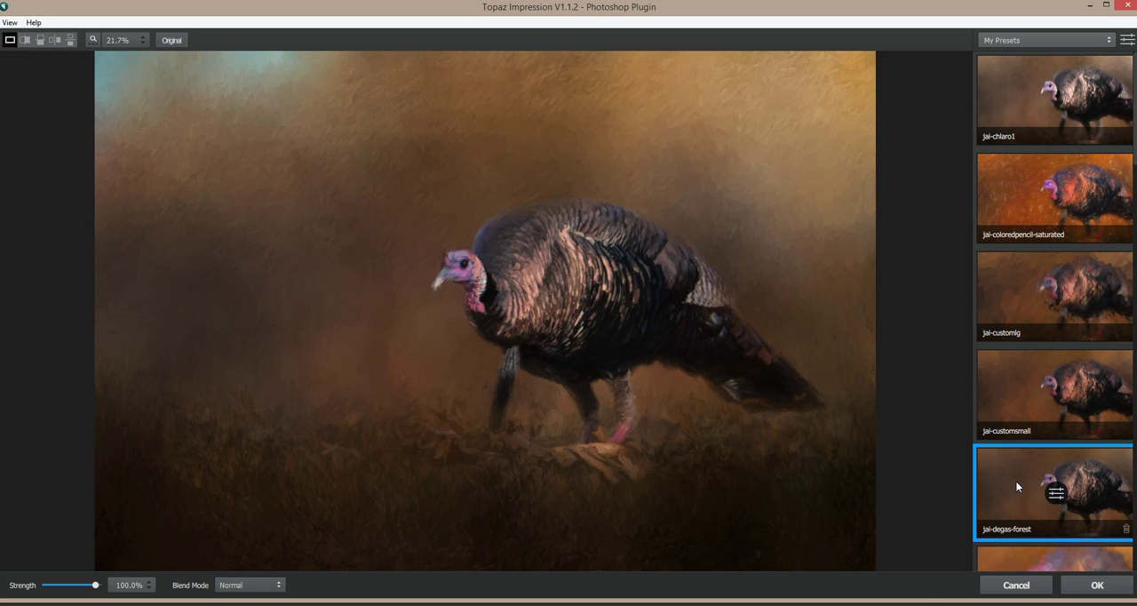
click(720, 332)
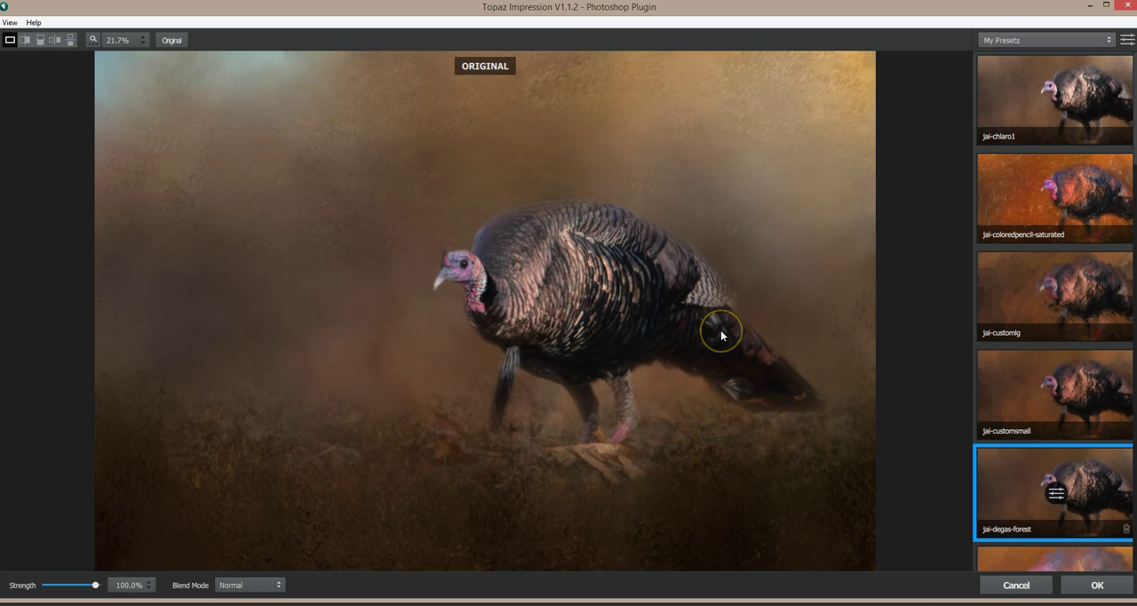
drag(721, 335, 707, 330)
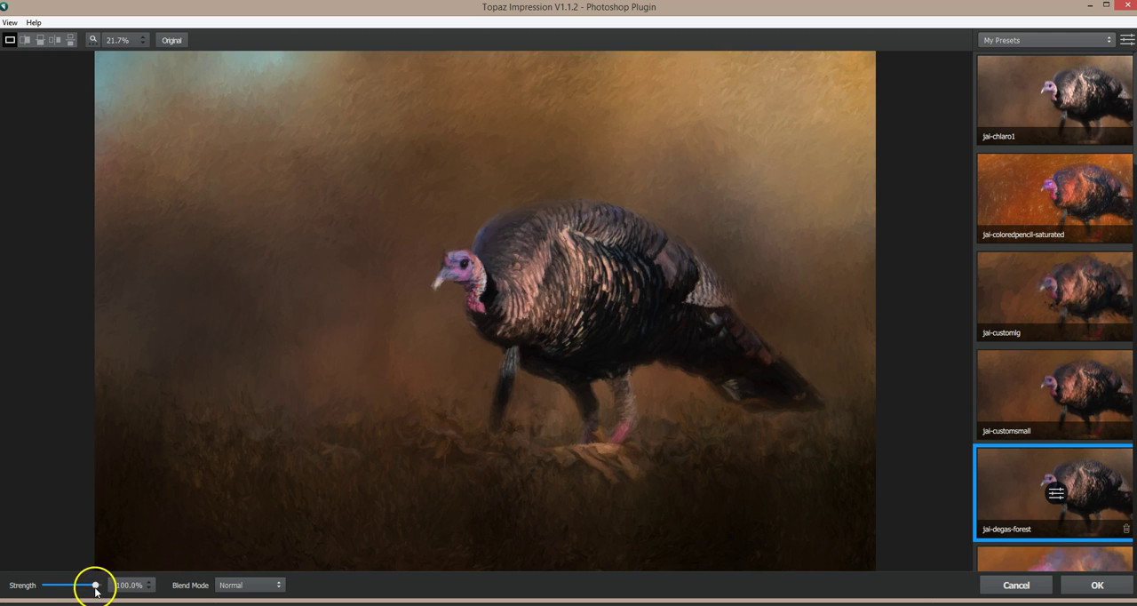
Step: Try the jai-degas-forest effect at 61% strength, check the blend mode options, and restore the strength to 100%
mouse_move(96, 588)
mouse_down()
mouse_move(47, 586)
mouse_move(77, 585)
mouse_up()
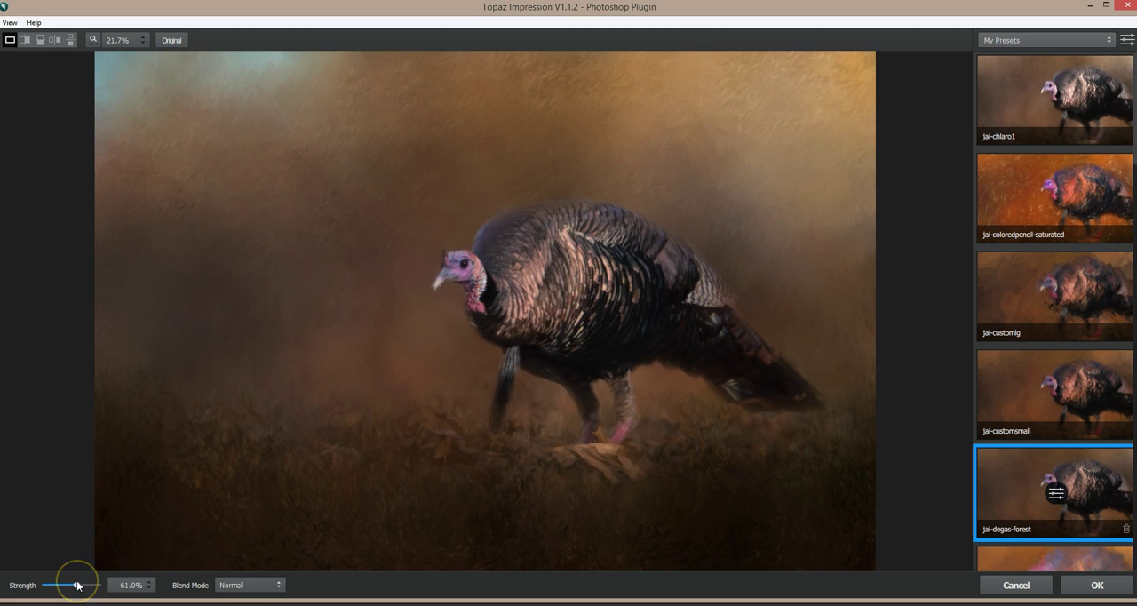
click(264, 590)
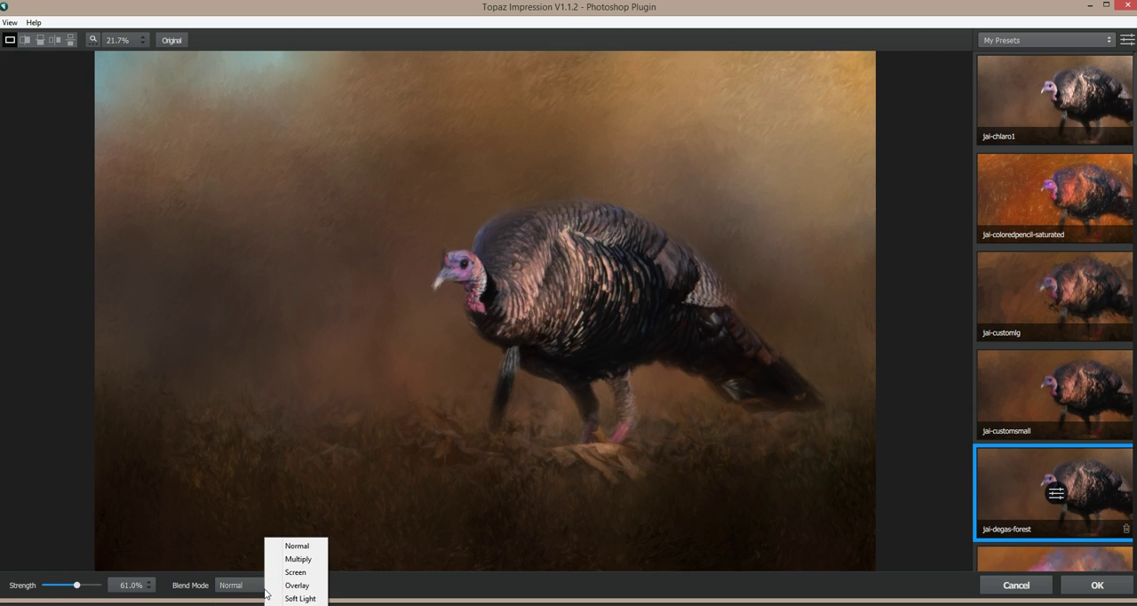
click(76, 584)
mouse_move(75, 585)
mouse_down()
mouse_move(98, 583)
mouse_move(65, 583)
mouse_move(112, 581)
mouse_up()
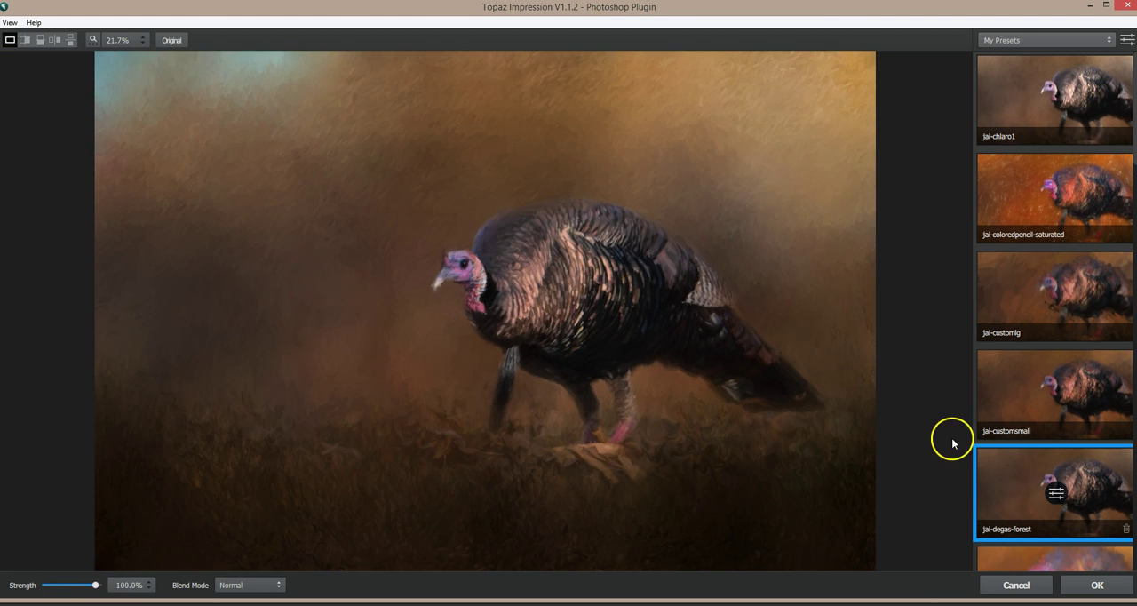
click(723, 340)
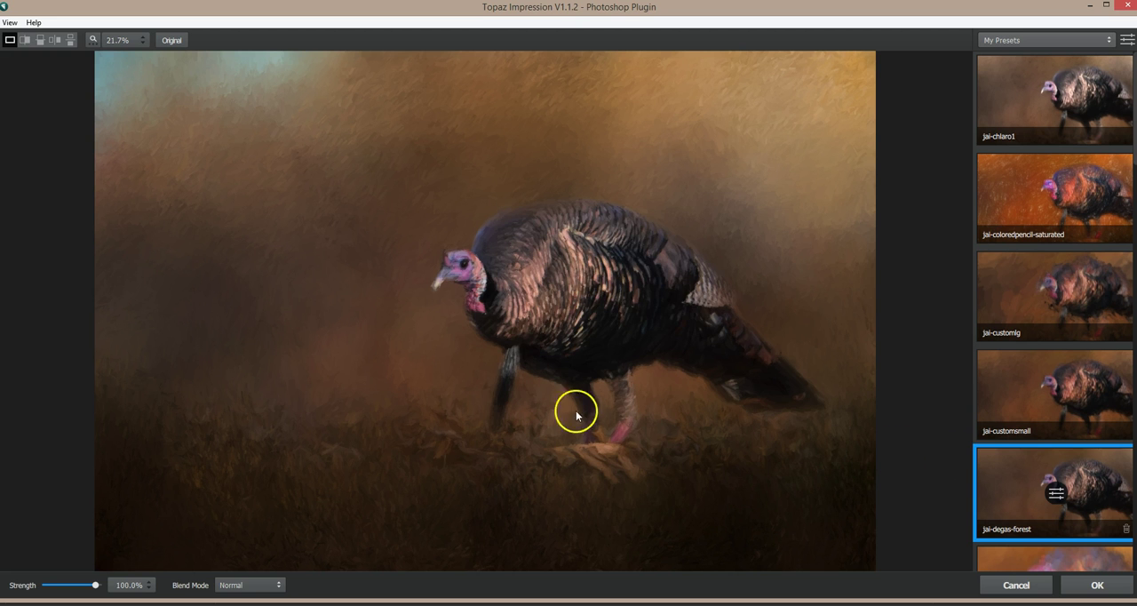
Step: Preview the jai-impressionist-landscape, jai-impressionist-mediumstrokes, jai-impressionist-smallstrokes and jai-impressionist2 presets on the turkey image
scroll(1028, 471, down, 4)
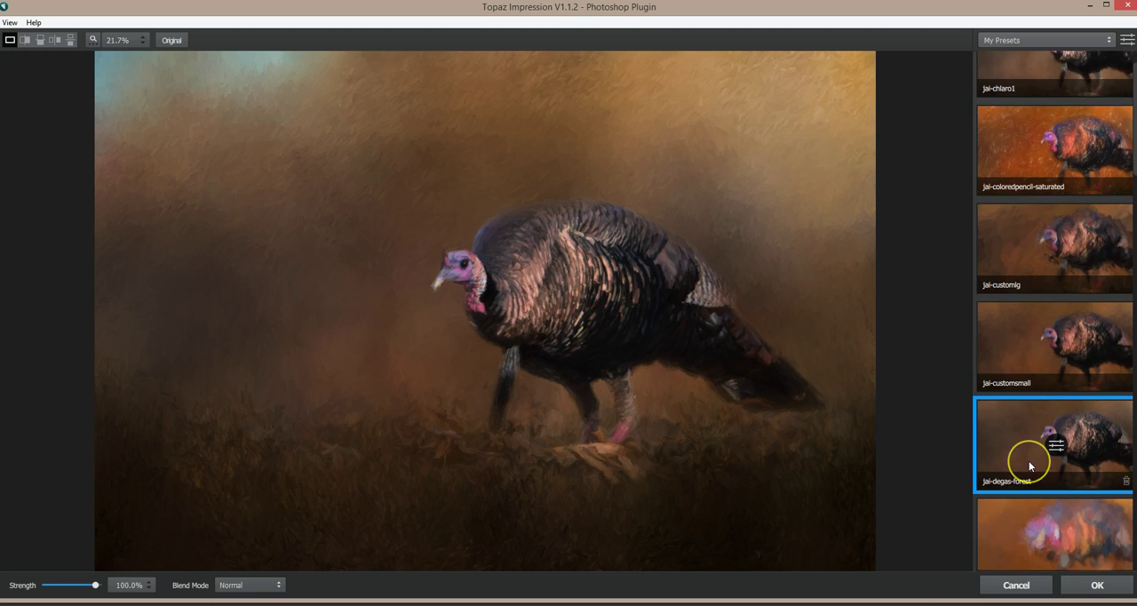
scroll(1028, 445, down, 2)
click(1009, 304)
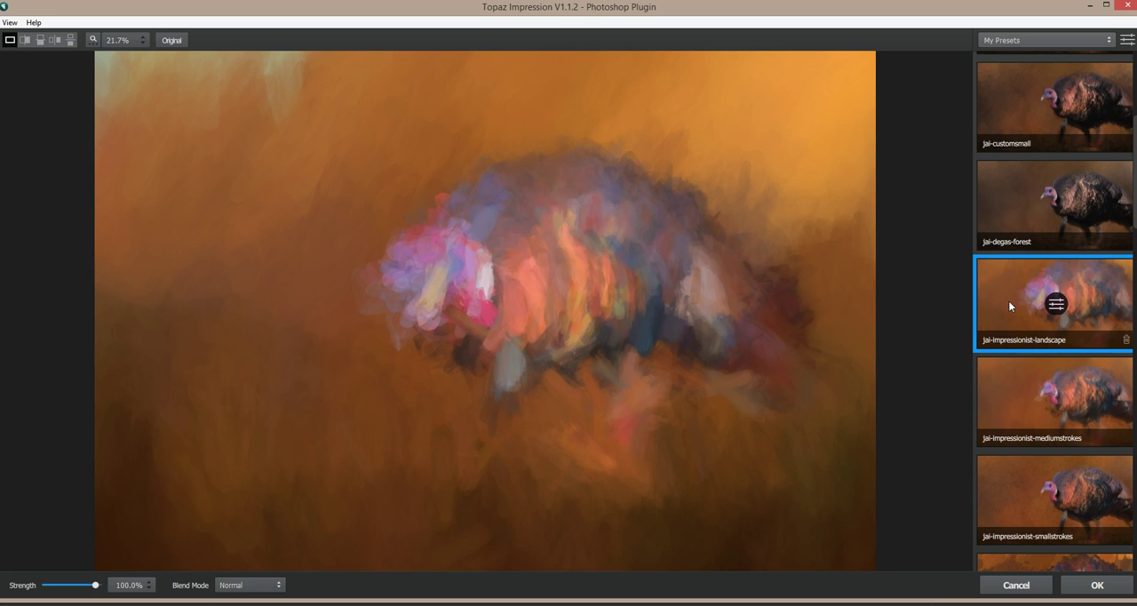
click(1024, 399)
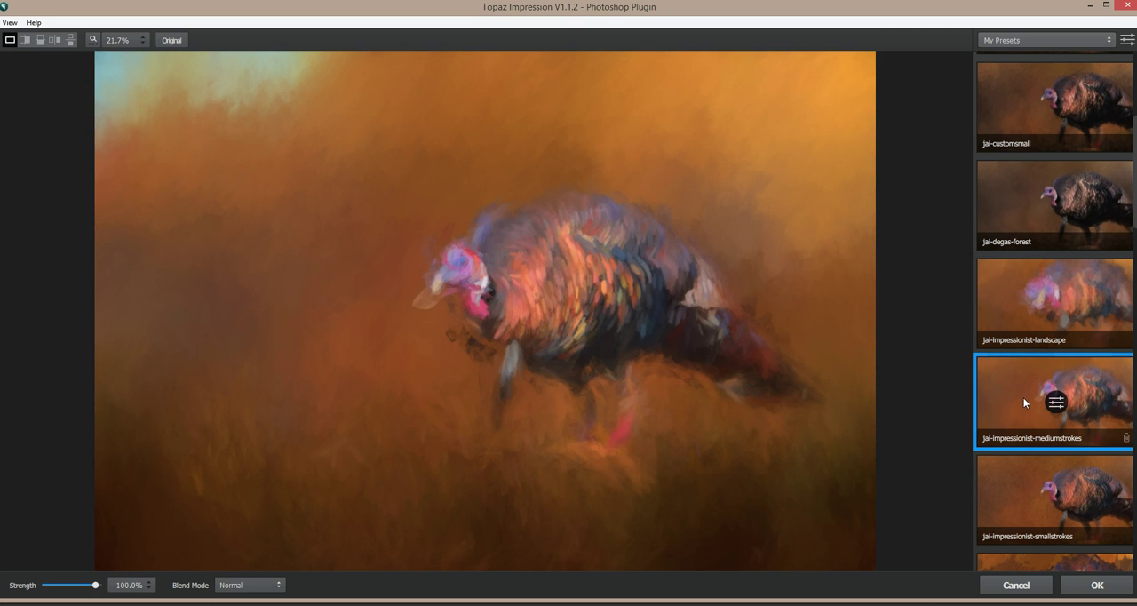
click(1025, 499)
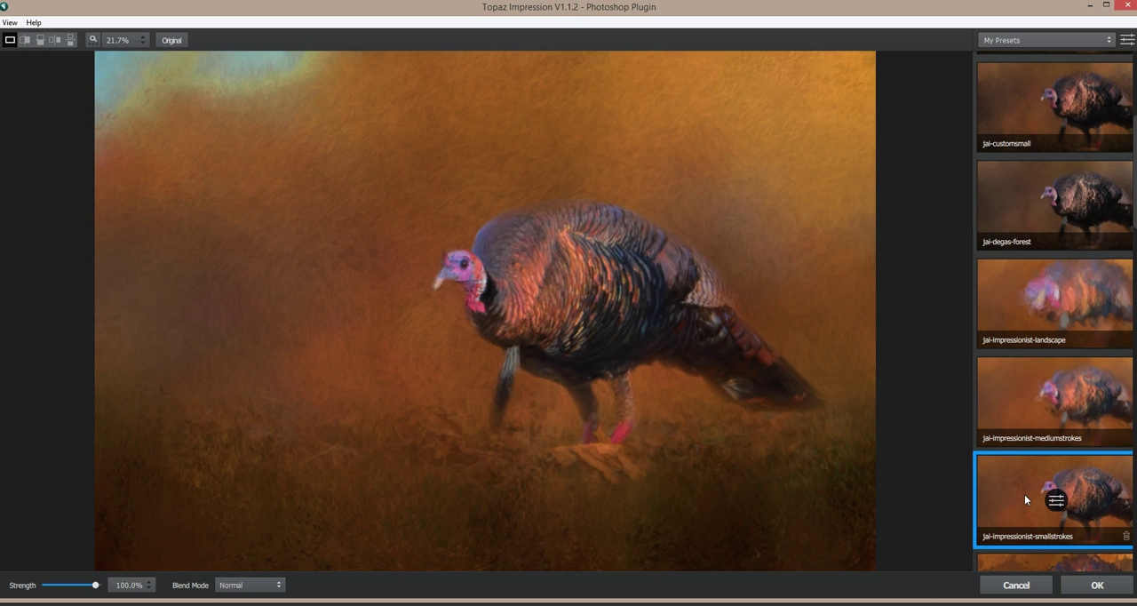
scroll(1025, 494, down, 2)
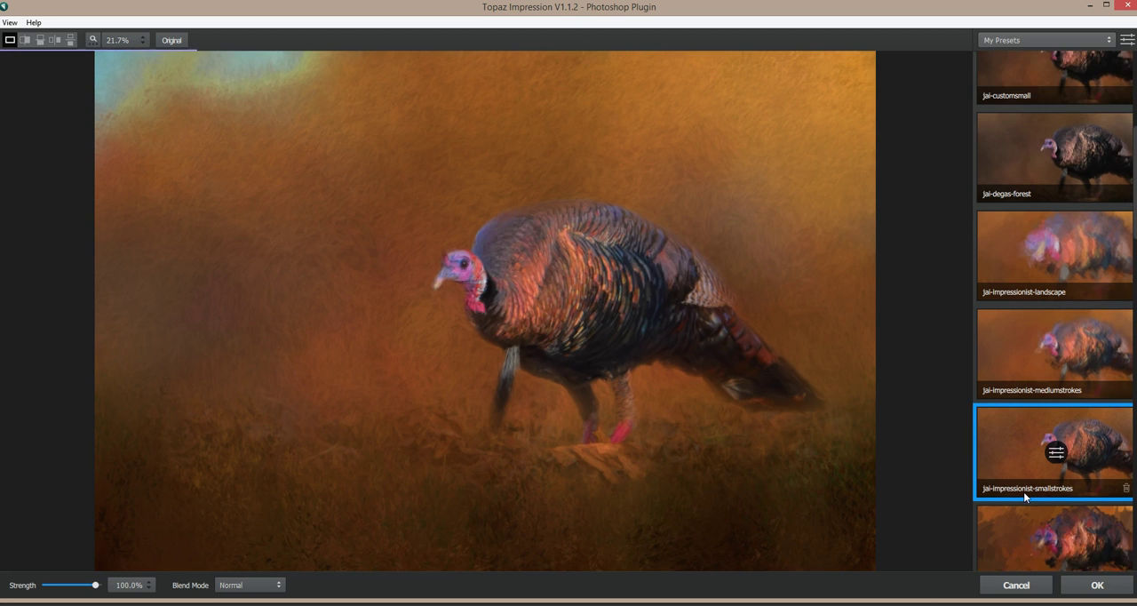
click(1023, 491)
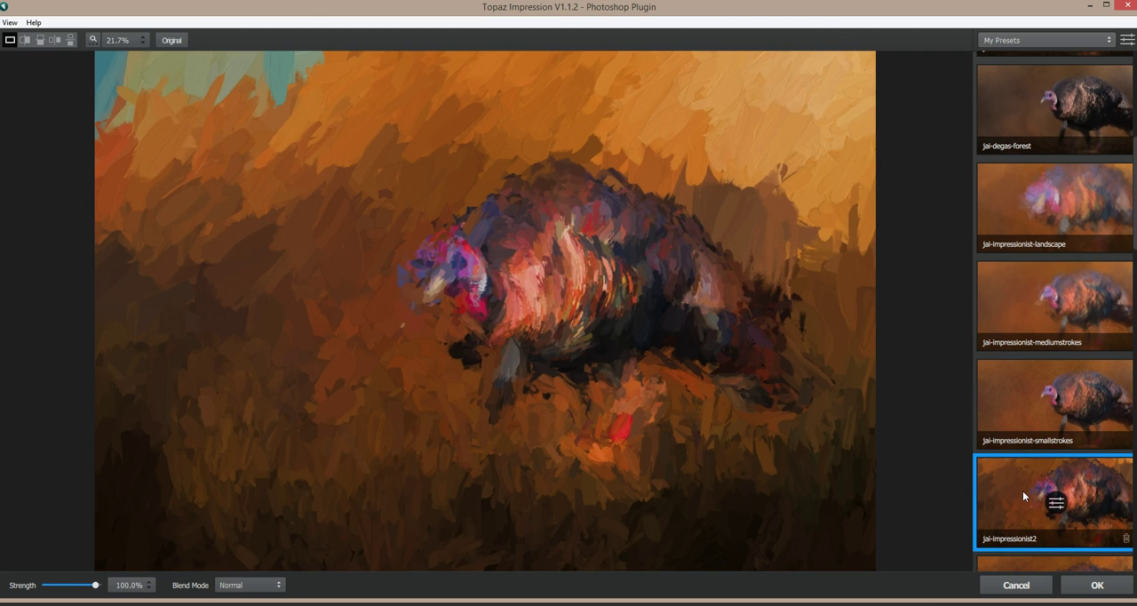
Step: Preview the jai-impressionist2-medium, jai-impressionist2-small and jai-loose-paint-shapes presets on the turkey image
scroll(1023, 490, down, 2)
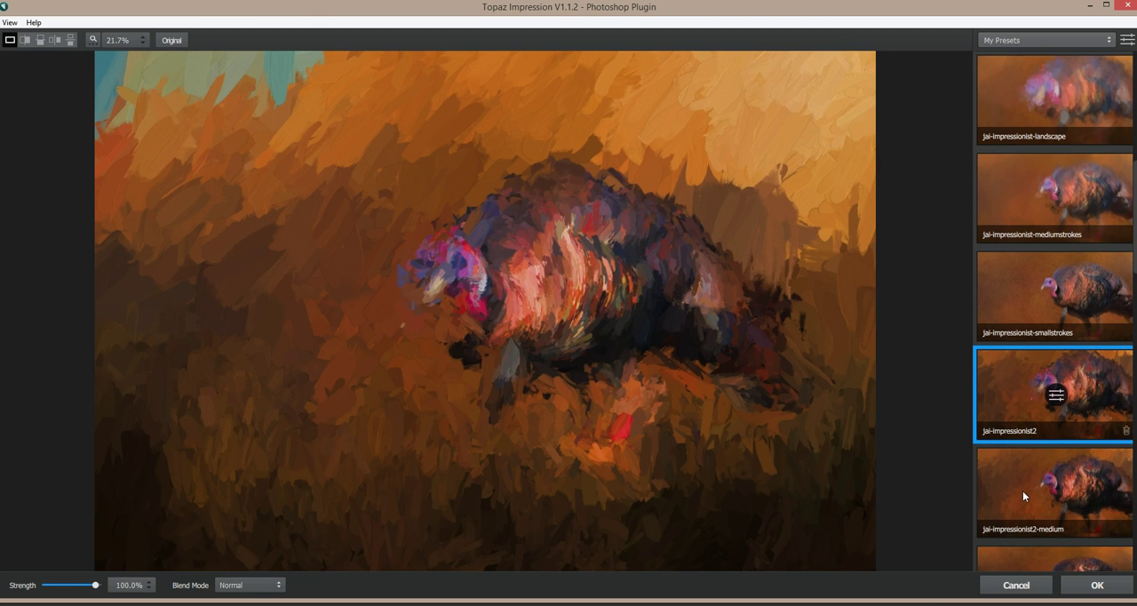
click(1023, 491)
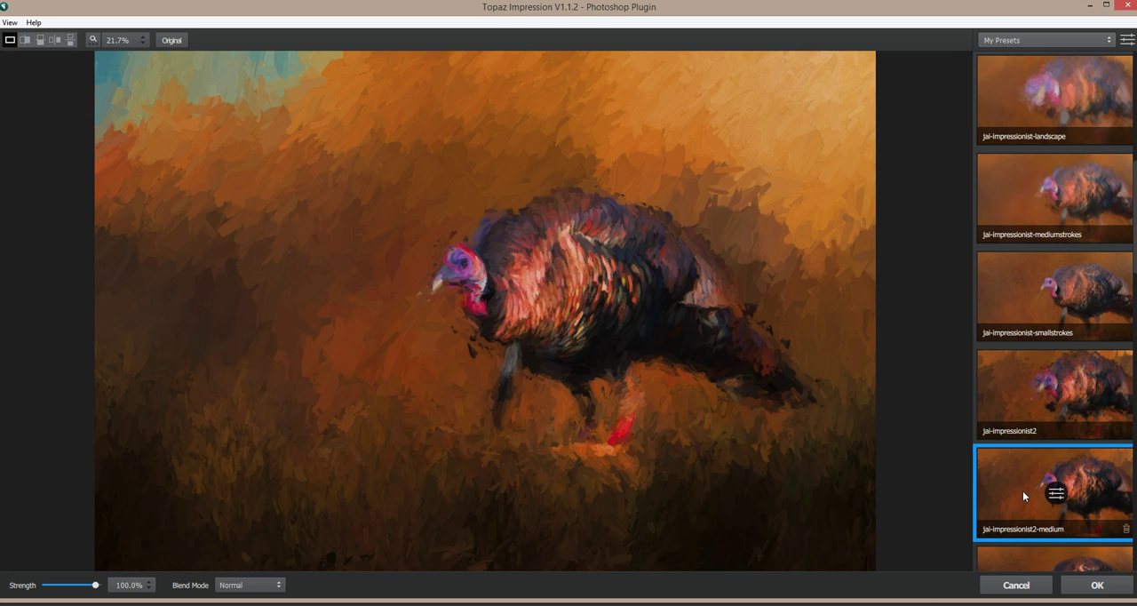
scroll(1023, 491, down, 2)
click(1011, 545)
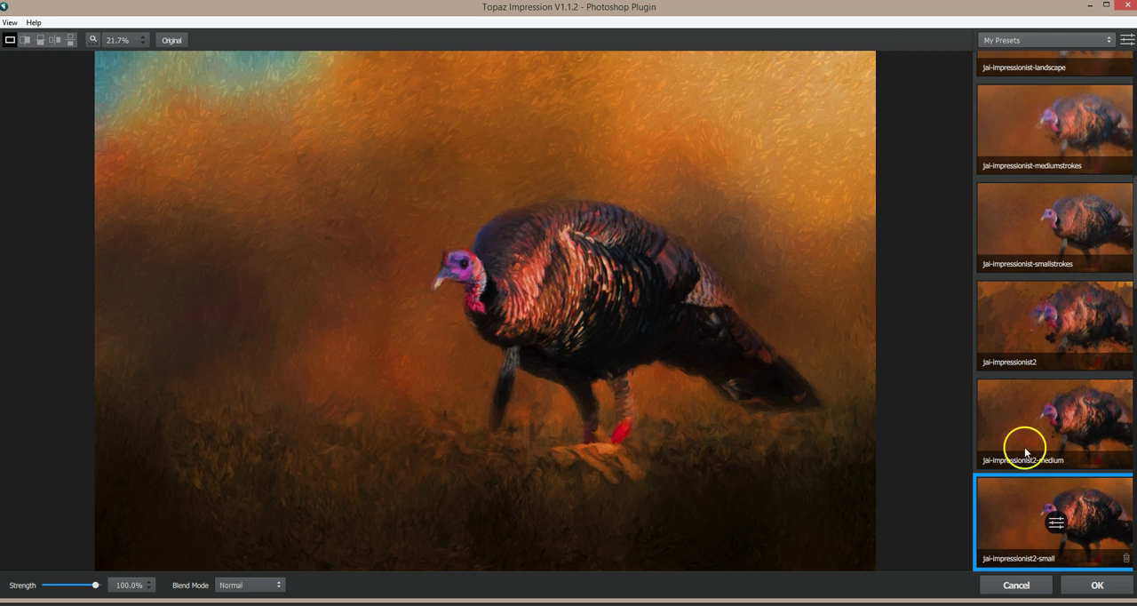
scroll(1028, 495, down, 3)
click(1033, 502)
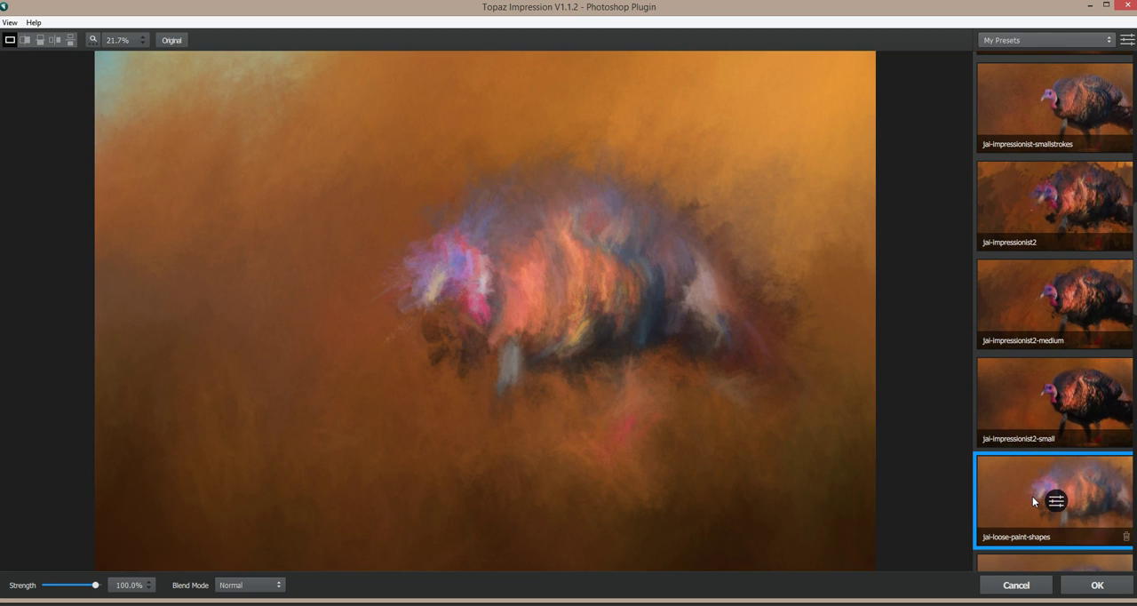
Step: Preview the jai-pastel-soft, jai-simple and jai-simple-smudge presets on the turkey image
scroll(1033, 496, down, 3)
click(1032, 495)
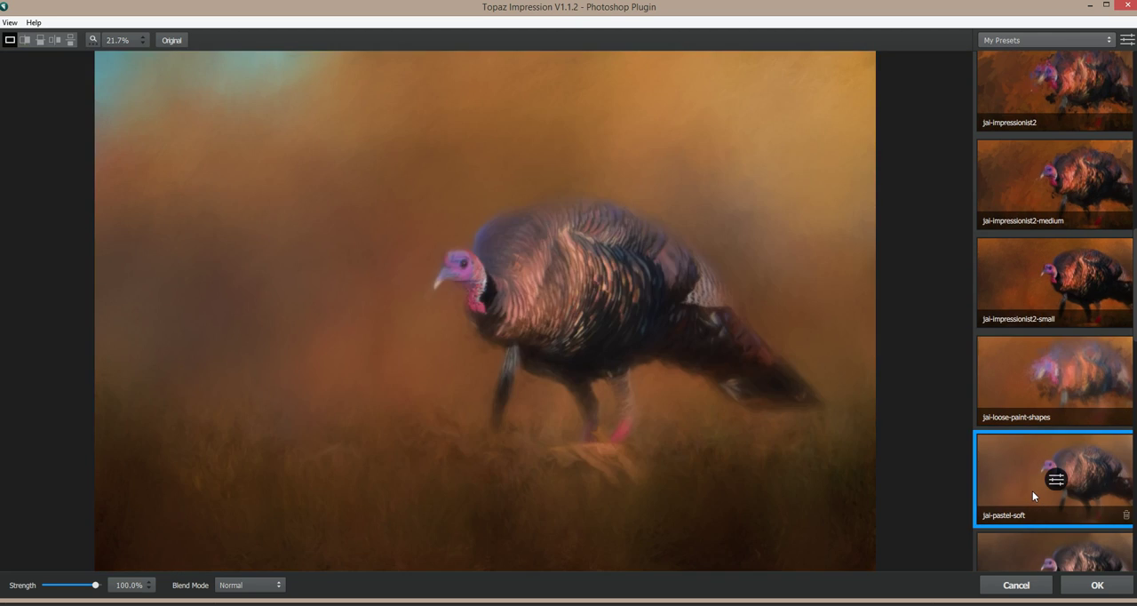
scroll(1033, 495, down, 3)
click(1033, 495)
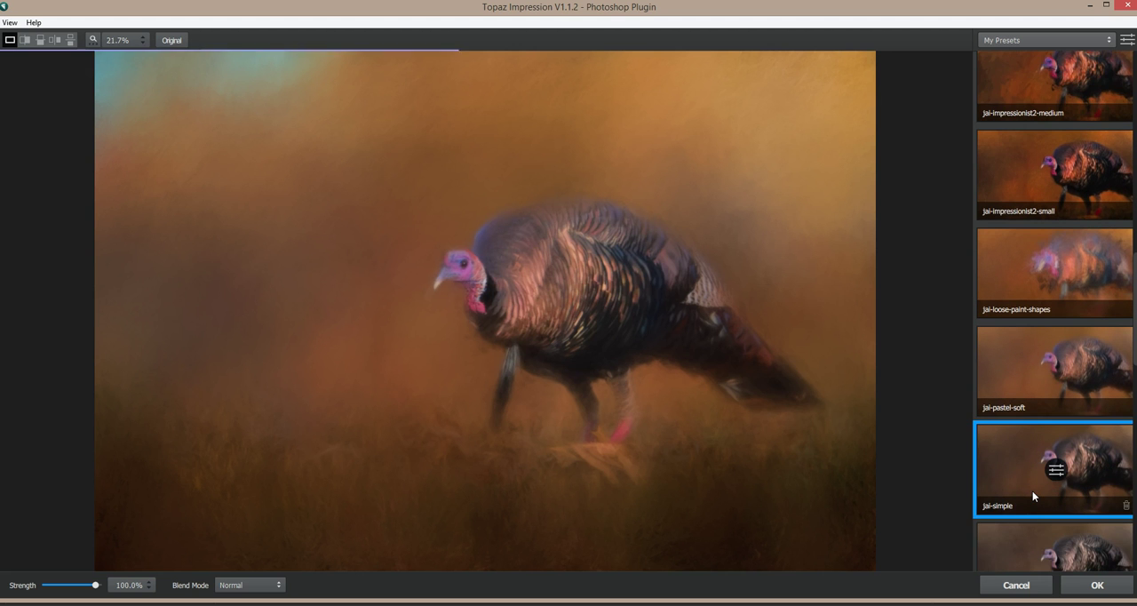
scroll(1032, 491, down, 3)
click(1033, 490)
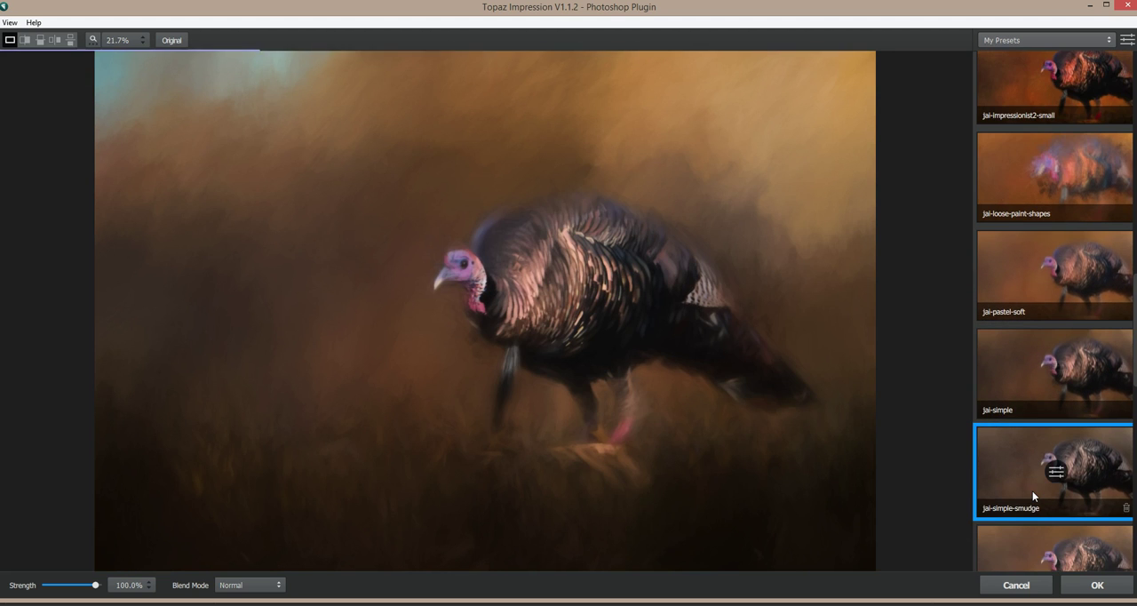
Step: Preview the jai-simple3, jai-simple3-paper and jai-simple3canvas presets on the turkey image
scroll(1032, 490, down, 2)
click(1030, 491)
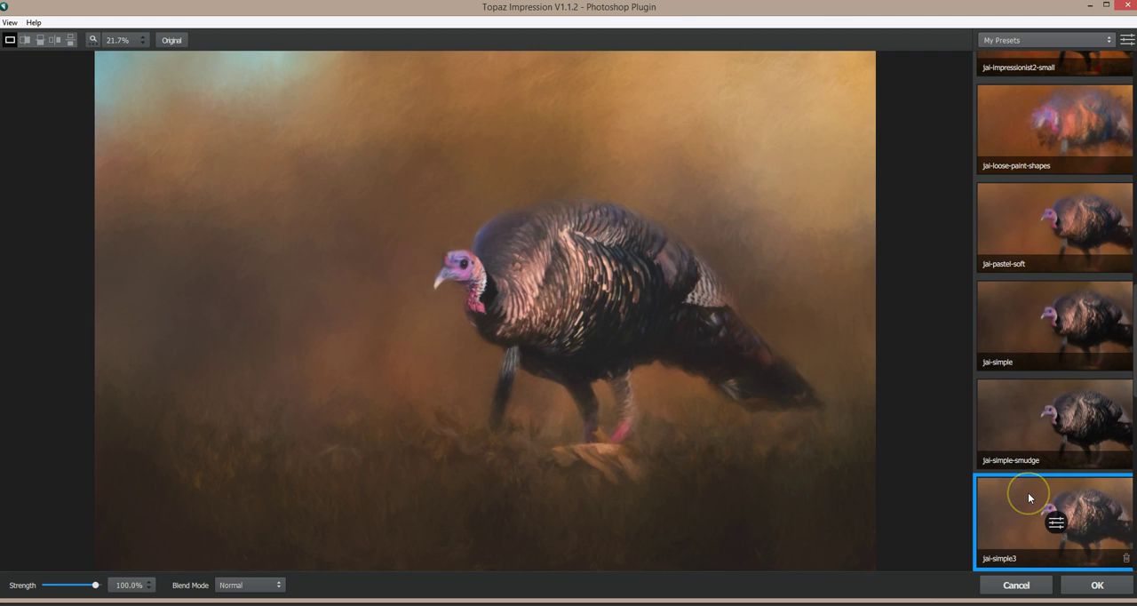
scroll(1028, 493, down, 3)
click(1028, 493)
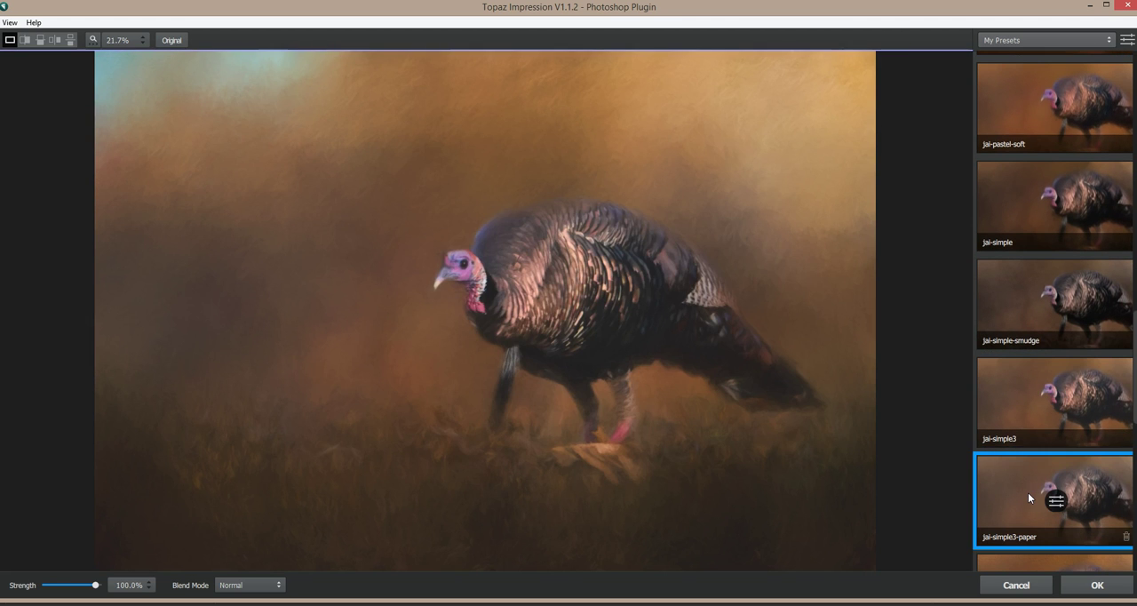
scroll(1028, 493, down, 3)
click(1028, 493)
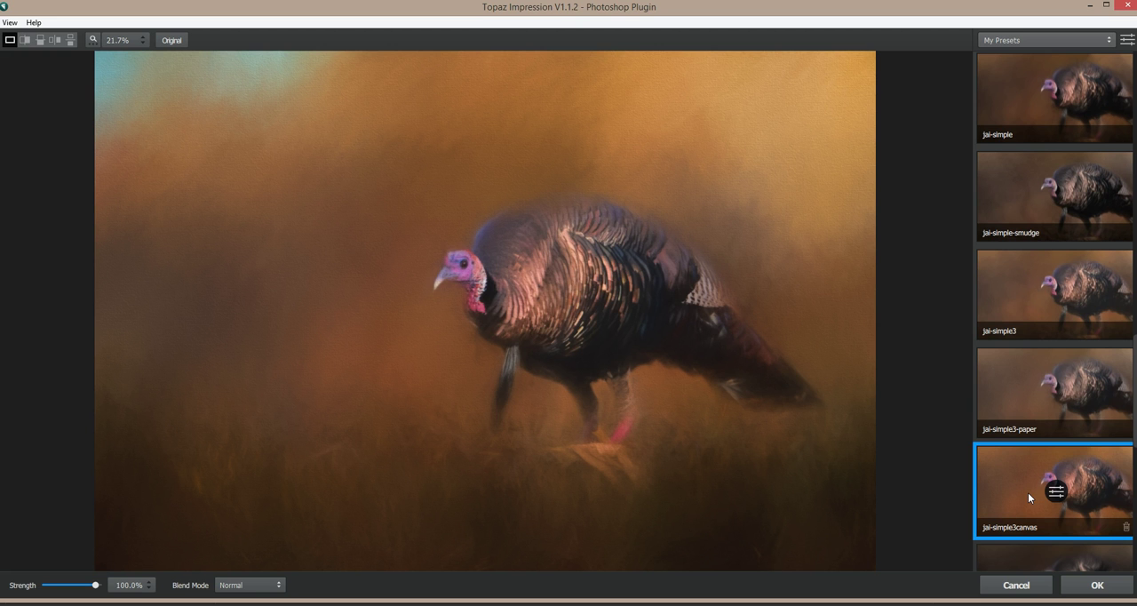
Step: Preview the jai-smudge, jai-turner1 and jai-turner2 presets on the turkey image
scroll(1028, 492, down, 3)
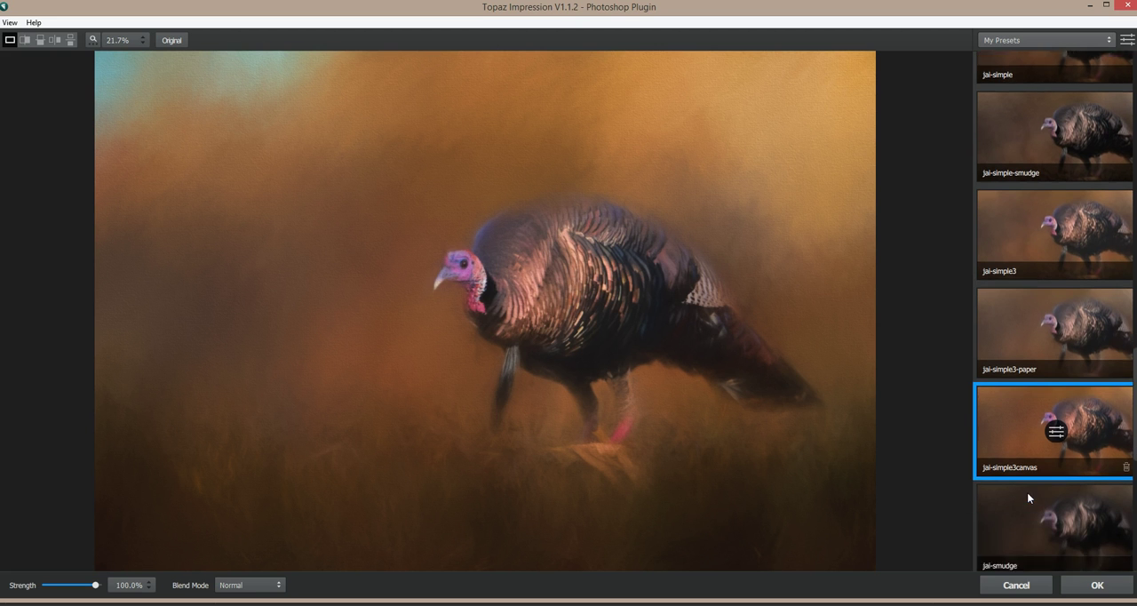
click(1024, 486)
scroll(1024, 481, down, 2)
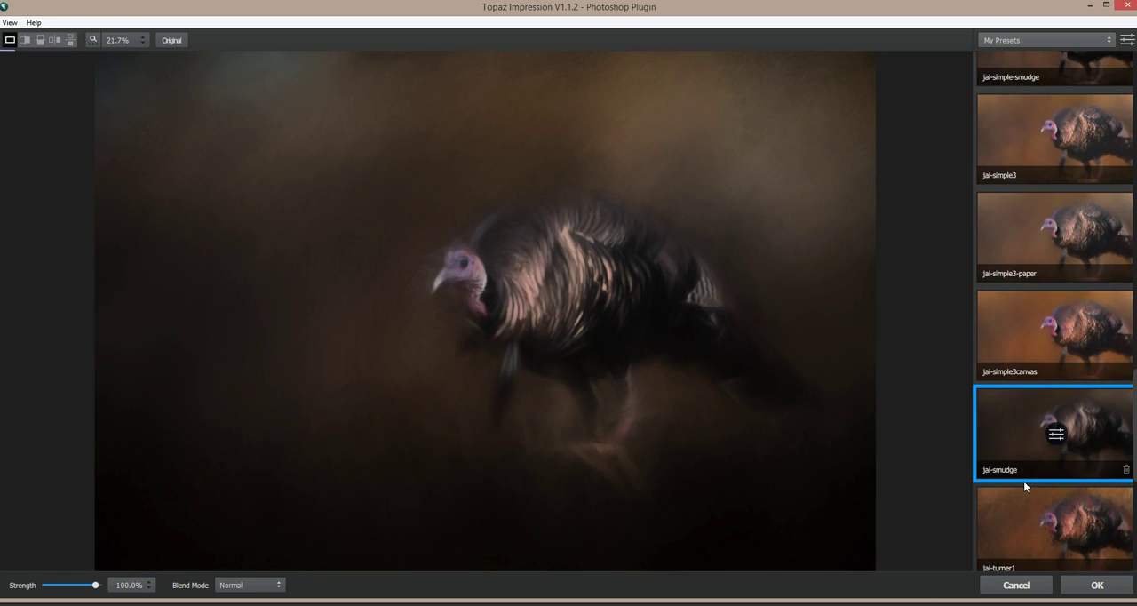
click(1019, 494)
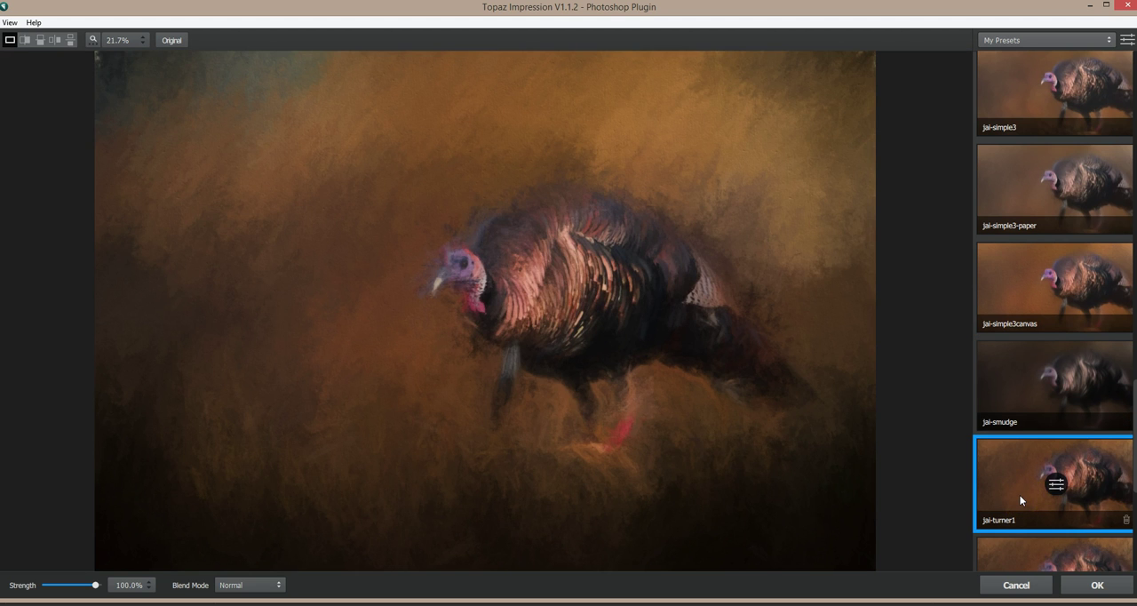
scroll(1019, 494, down, 1)
click(1012, 529)
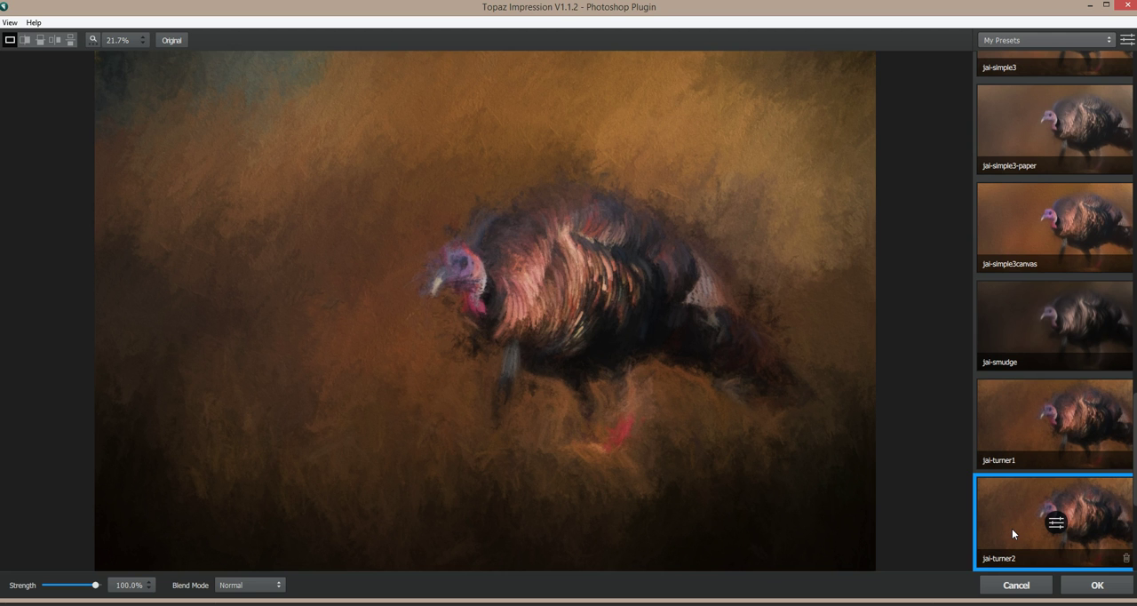
Step: Select the jai-impressionist-landscape preset, examine its stroke settings, and return to the preset list
scroll(1034, 257, up, 4)
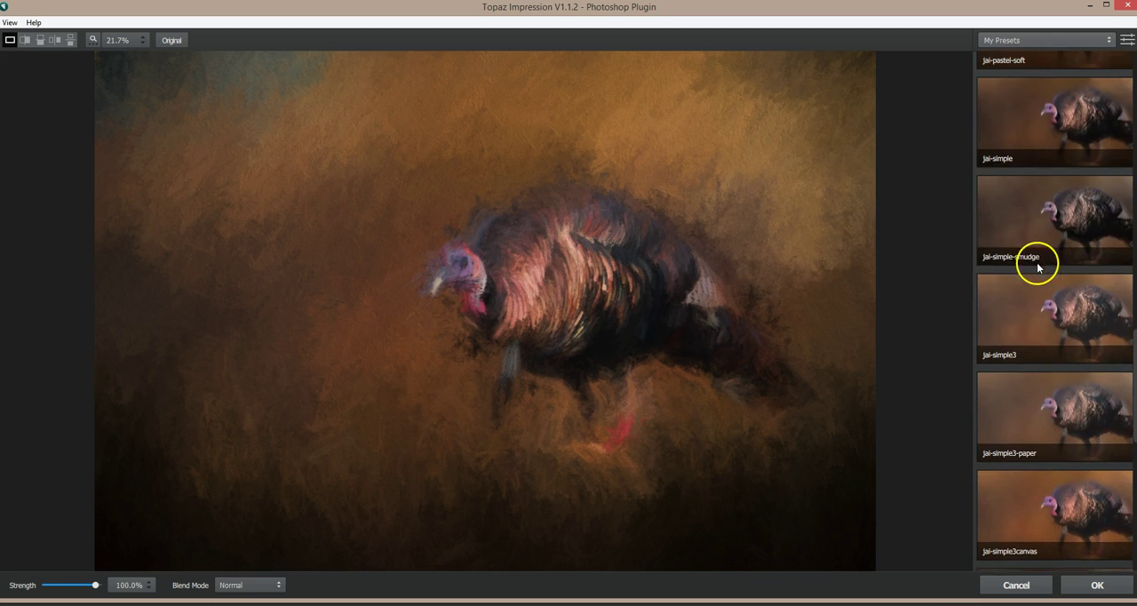
scroll(1037, 264, up, 7)
scroll(1037, 264, up, 6)
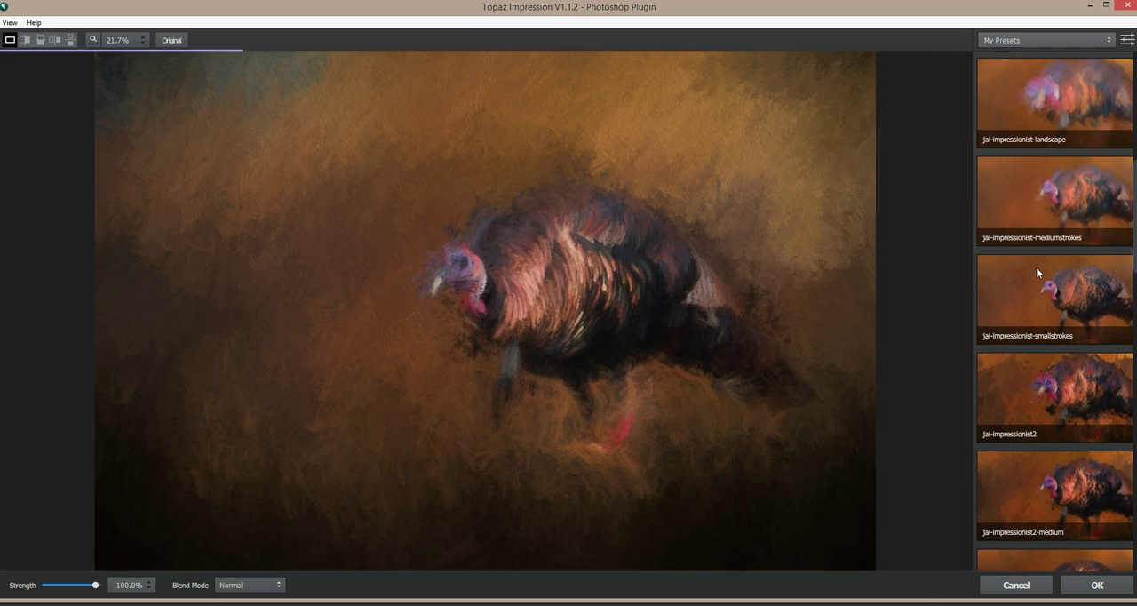
scroll(1036, 268, up, 2)
click(1033, 225)
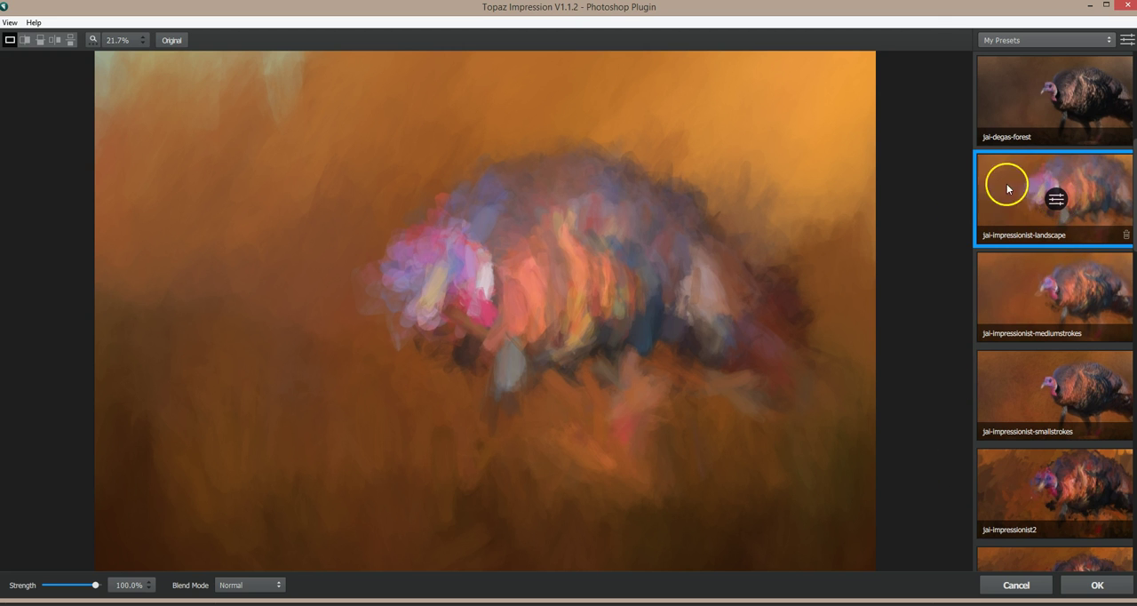
click(1058, 200)
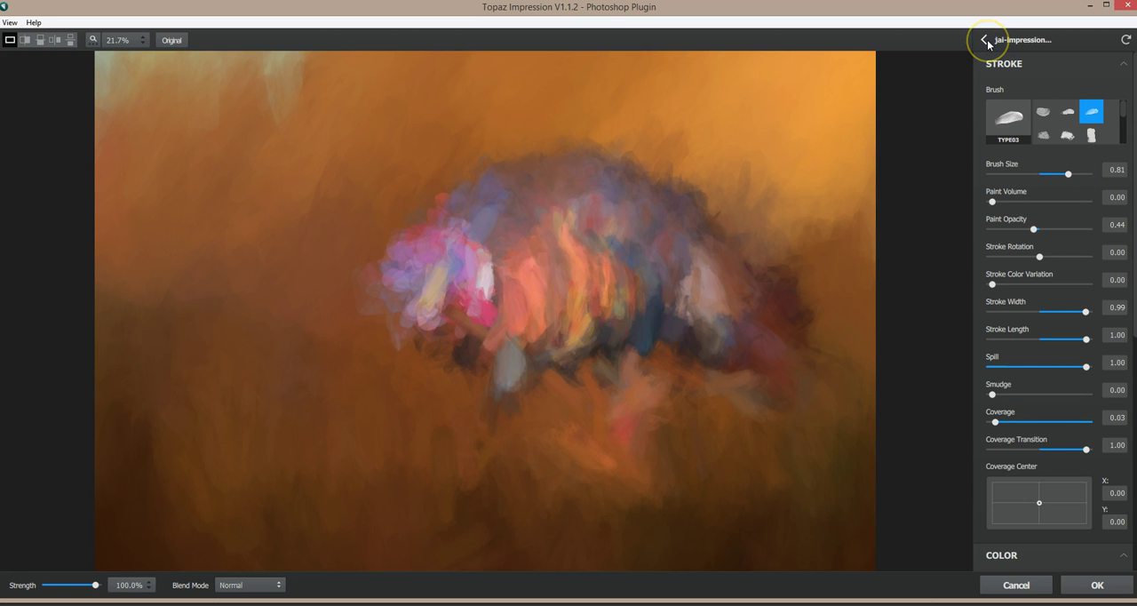
click(984, 40)
click(1058, 197)
click(985, 40)
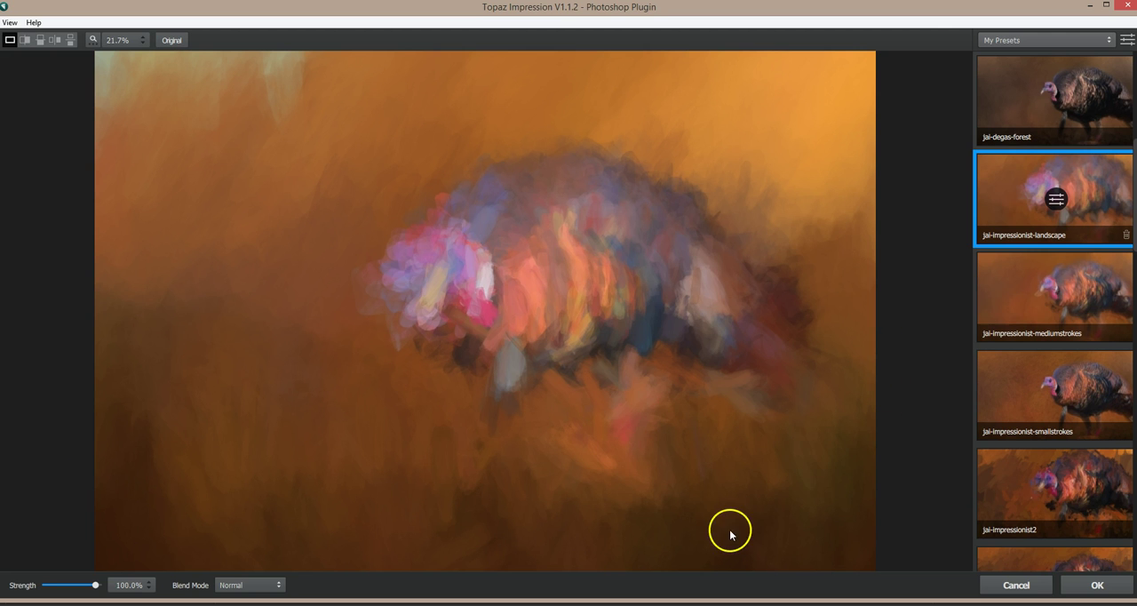
Step: Apply the jai-impressionist-landscape preset, and place a new duplicate of the Stamp layer above all other layers
click(1077, 587)
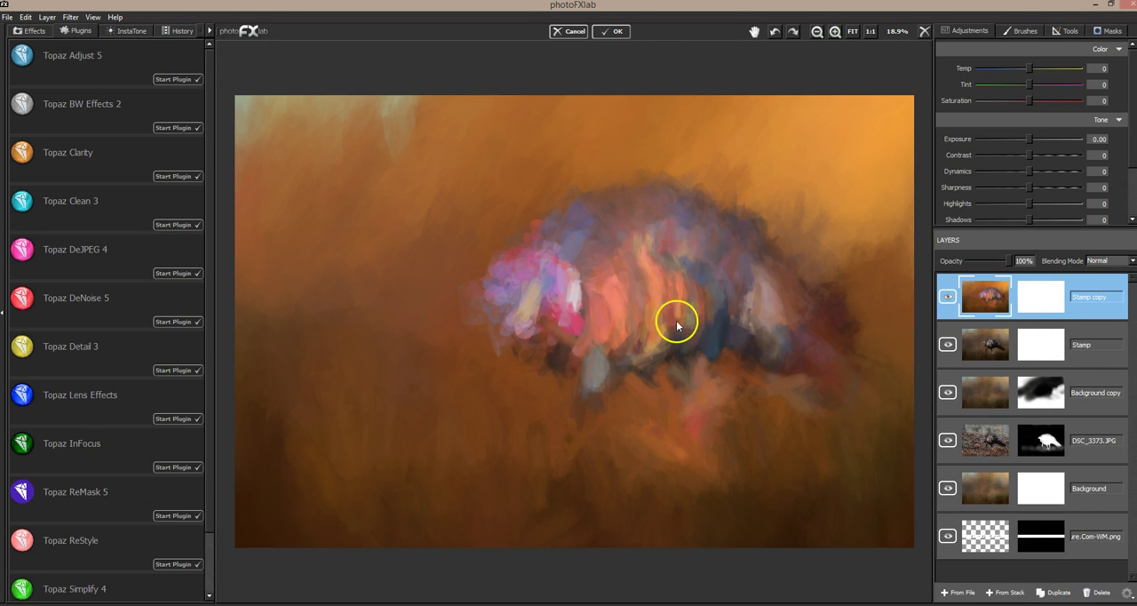
click(1077, 341)
click(1060, 594)
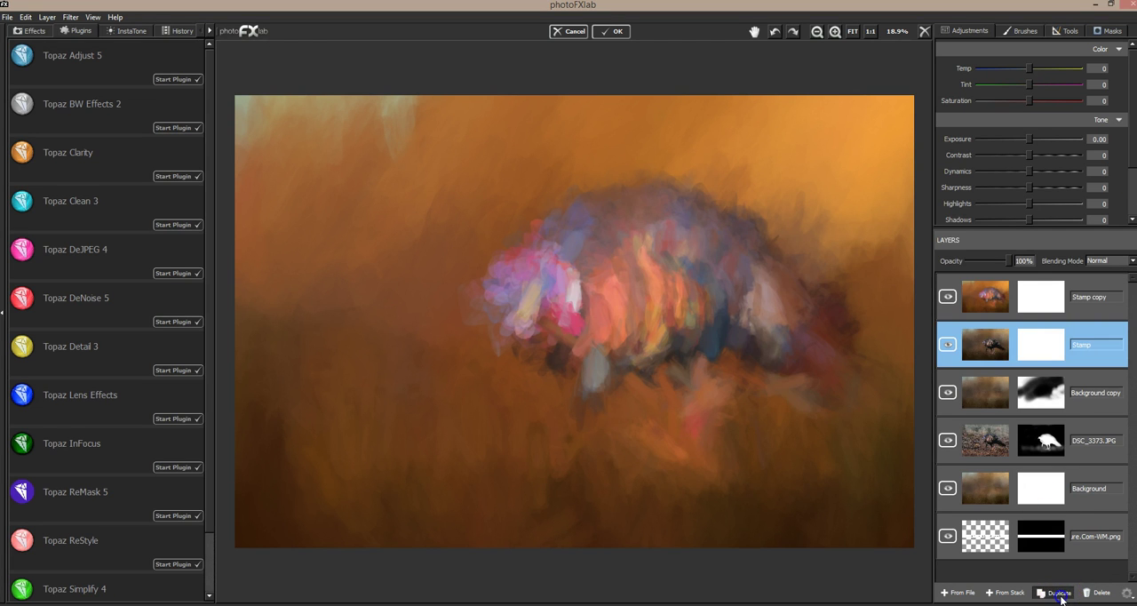
drag(1030, 349, 1028, 286)
Step: Paint the top Stamp copy in Topaz Impression with the jai-impressionist-mediumstrokes preset from My Presets
click(69, 87)
click(90, 17)
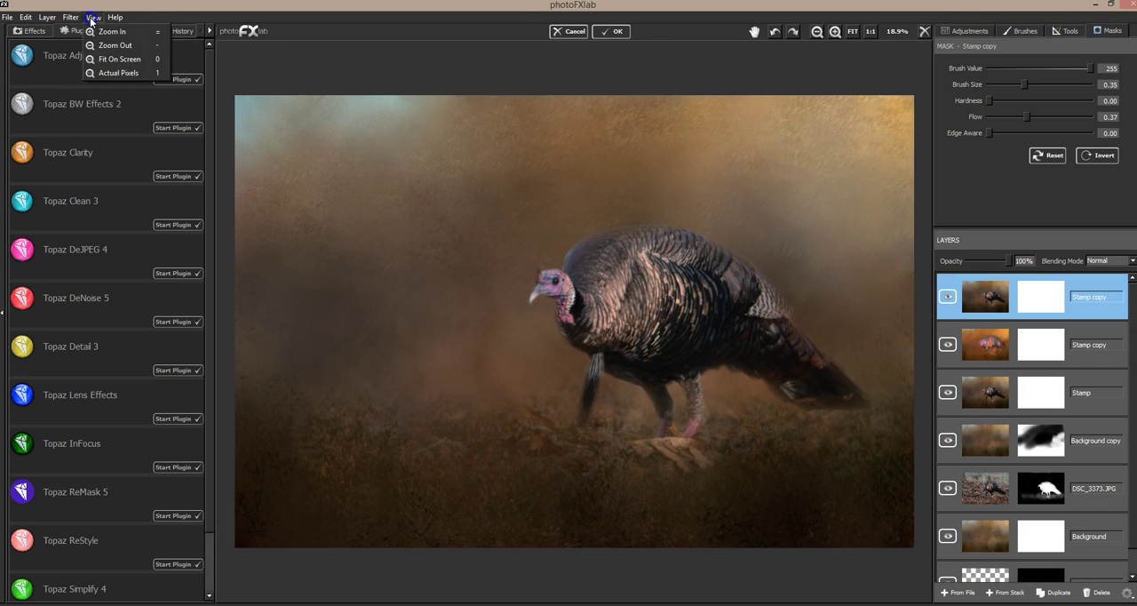
mouse_move(71, 18)
click(99, 67)
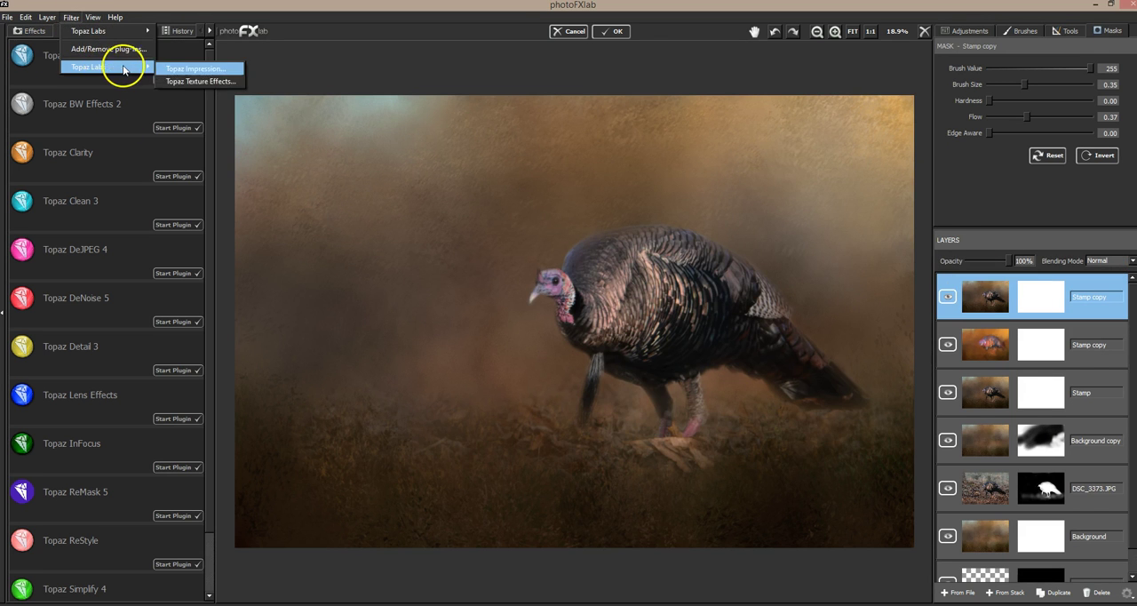
click(203, 83)
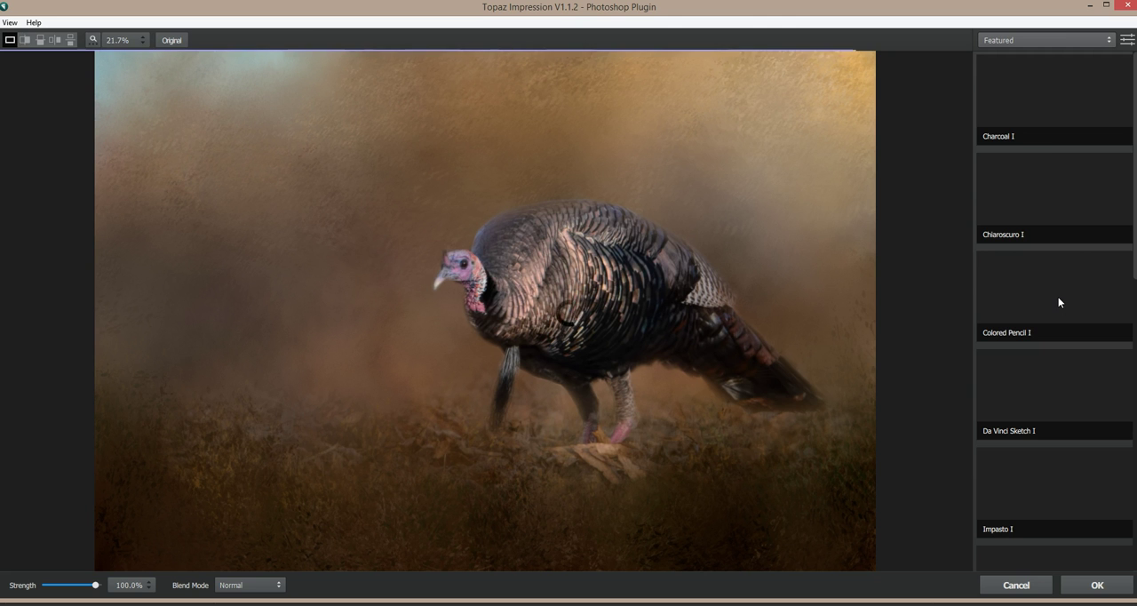
click(1036, 41)
click(999, 144)
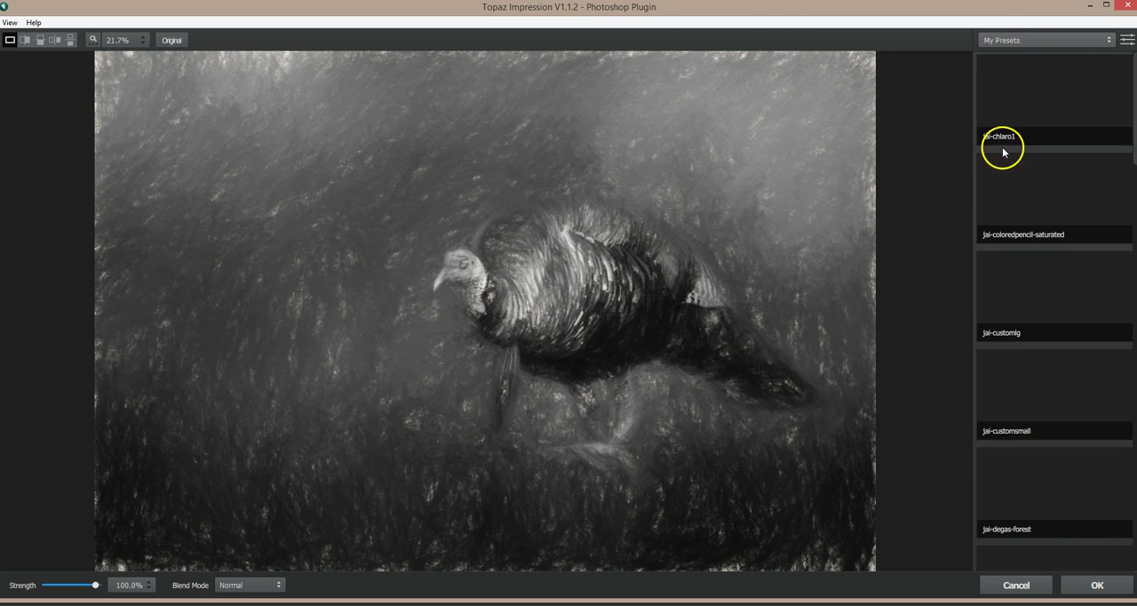
scroll(1062, 340, down, 5)
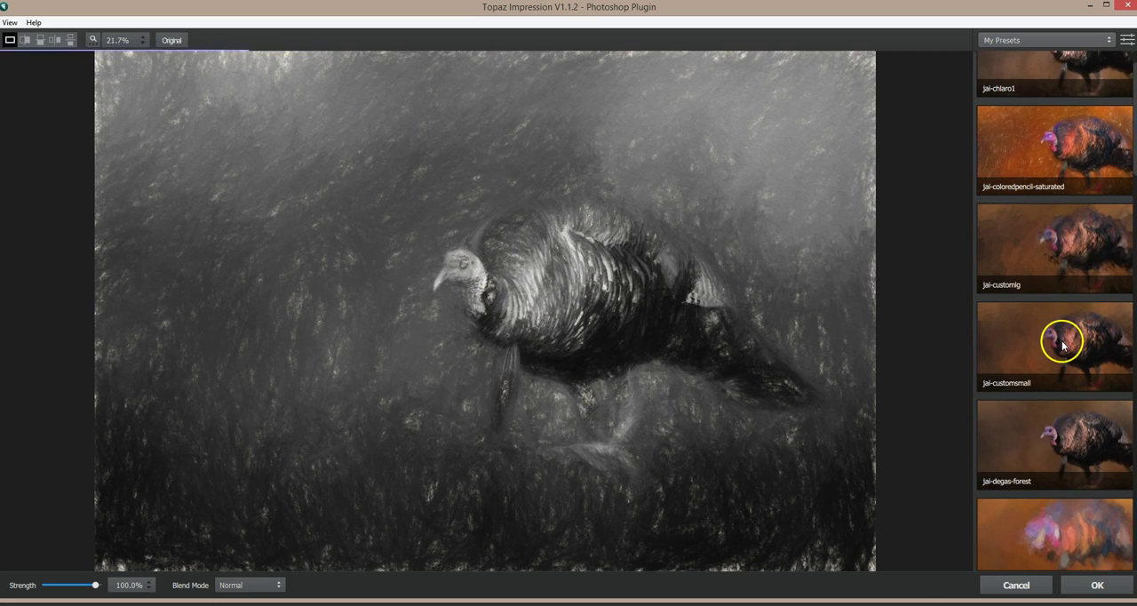
scroll(1063, 345, down, 1)
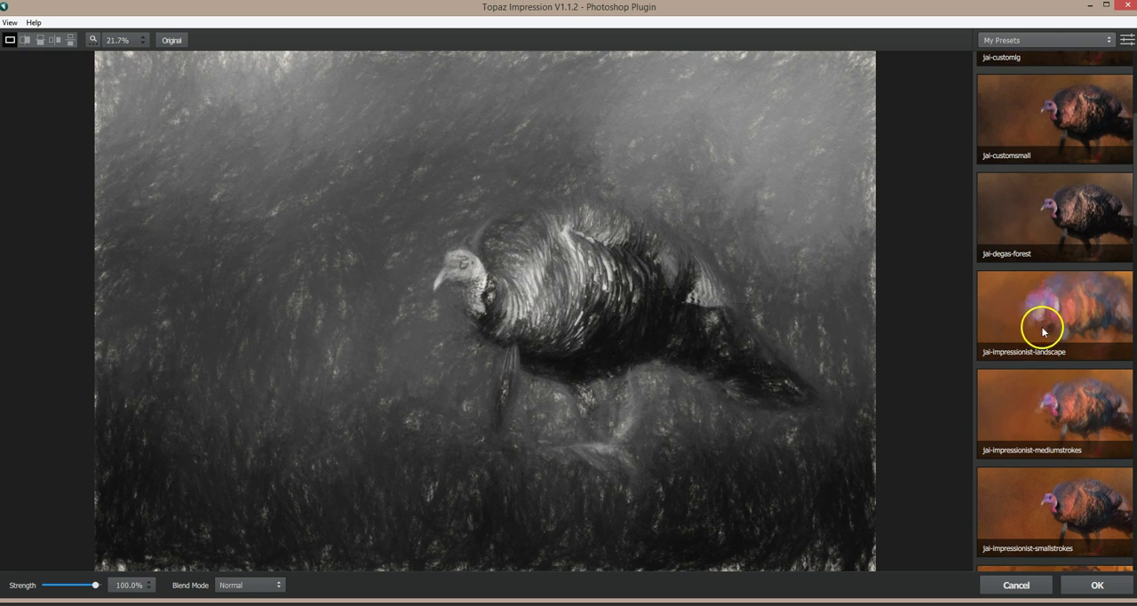
scroll(1041, 355, down, 1)
click(1037, 366)
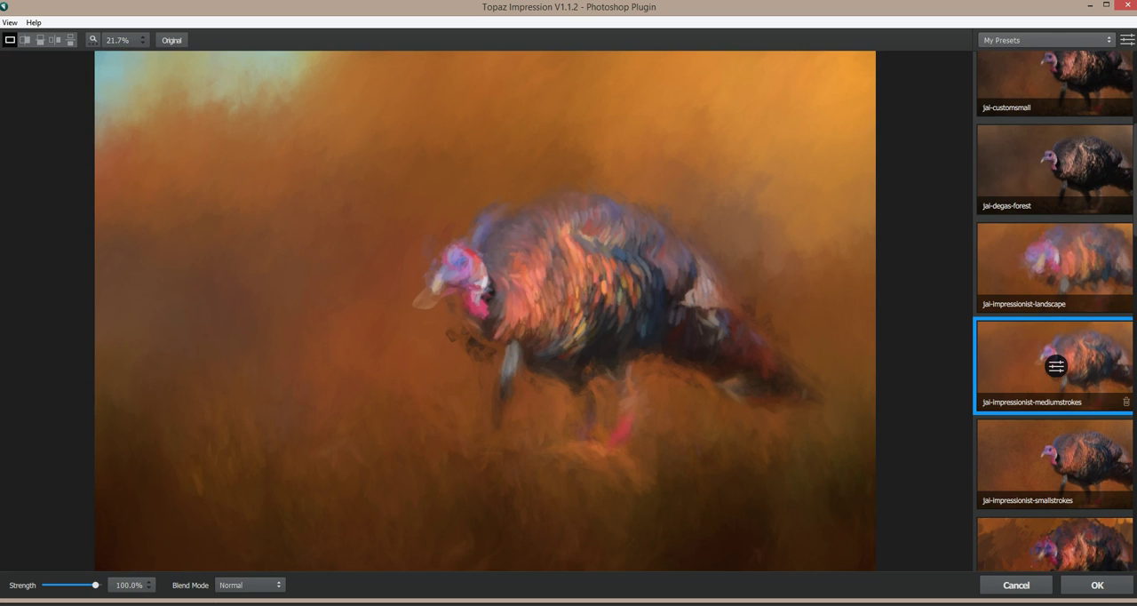
click(1083, 590)
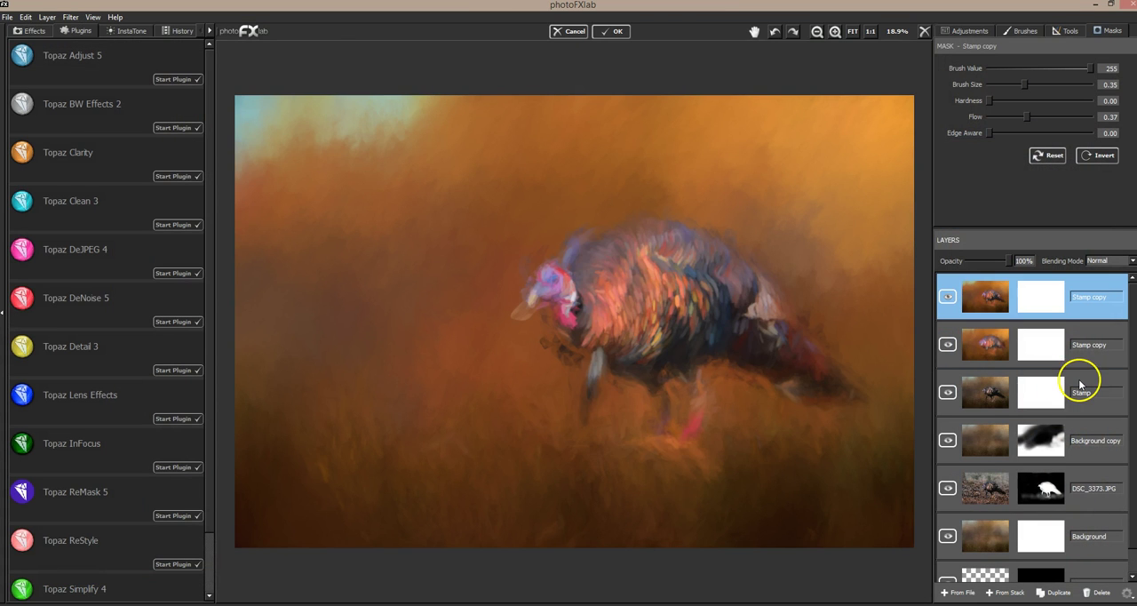
Step: Duplicate the original Stamp layer again and move the copy above the medium-strokes layer
click(1081, 384)
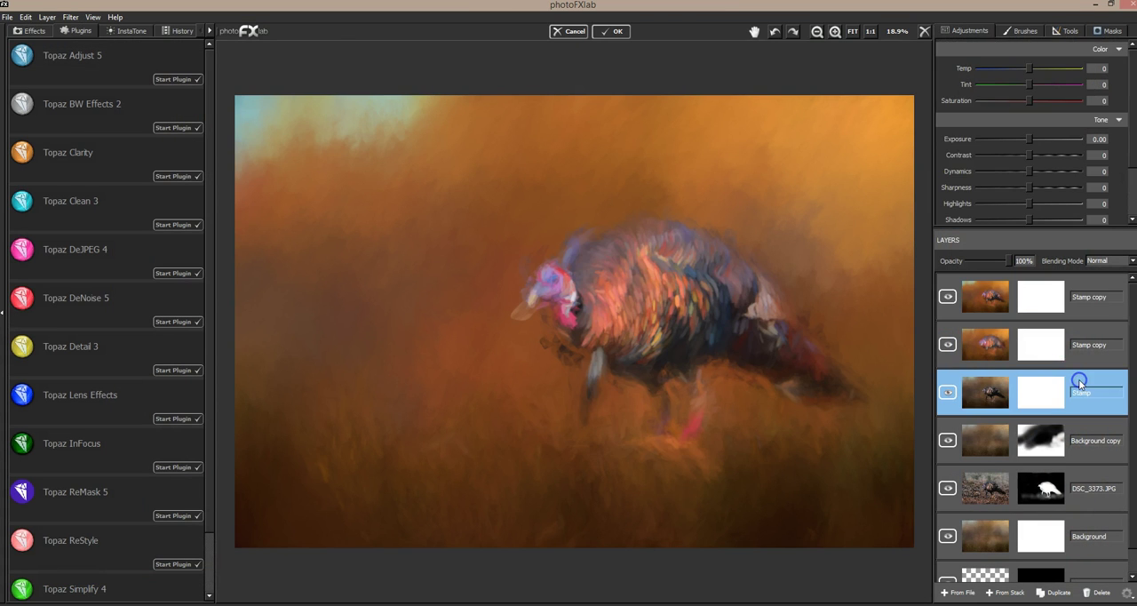
click(1045, 592)
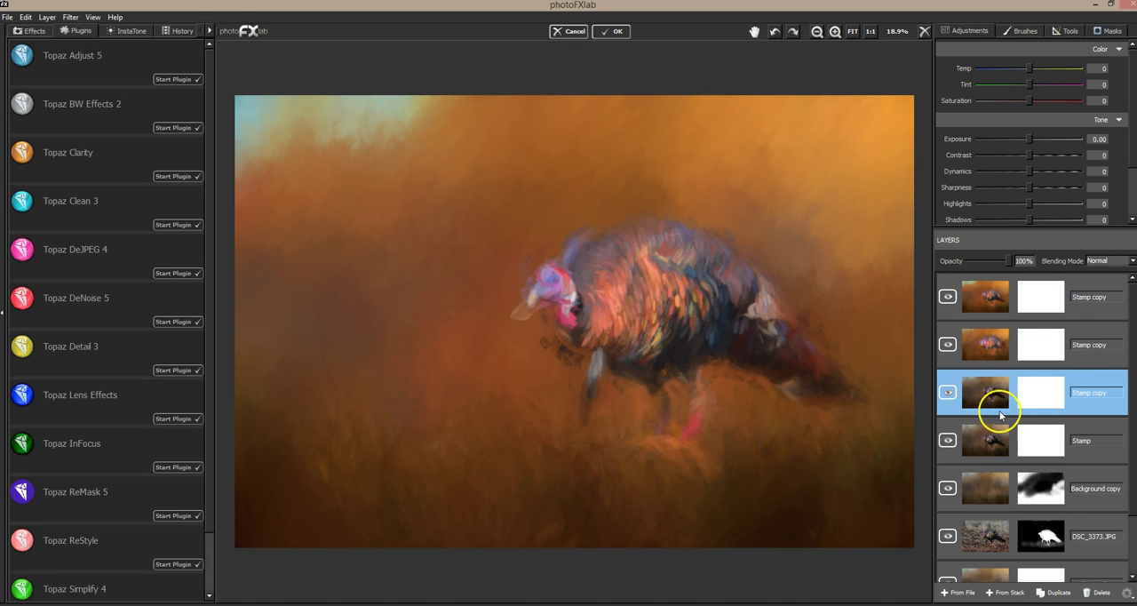
drag(1002, 400, 1018, 291)
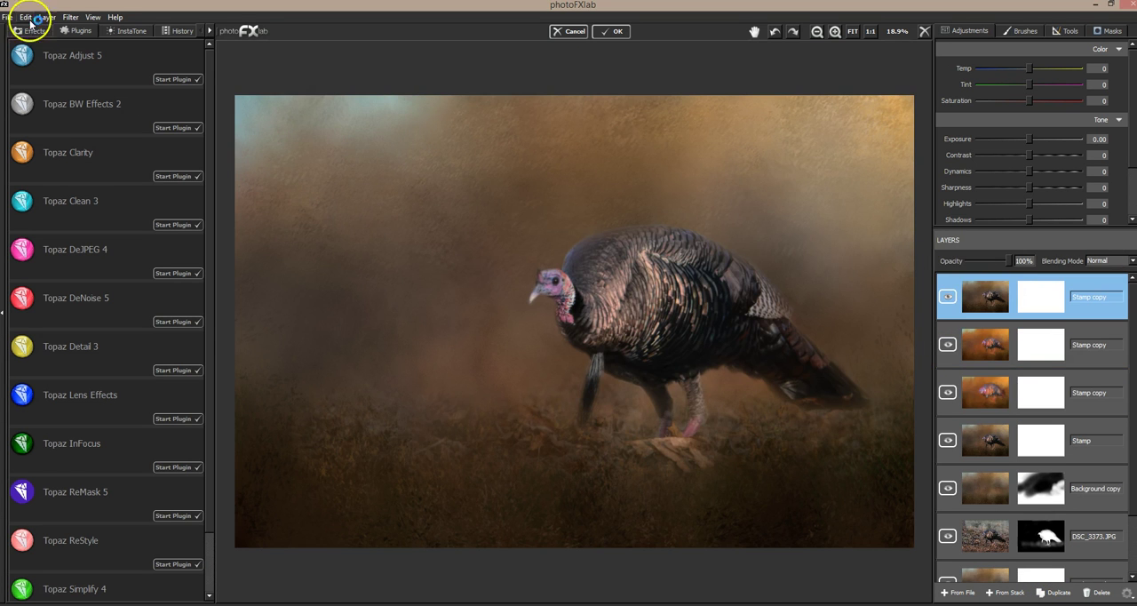
Step: Paint the newest Stamp copy in Topaz Impression with the jai-impressionist-smallstrokes preset
click(75, 19)
mouse_move(101, 67)
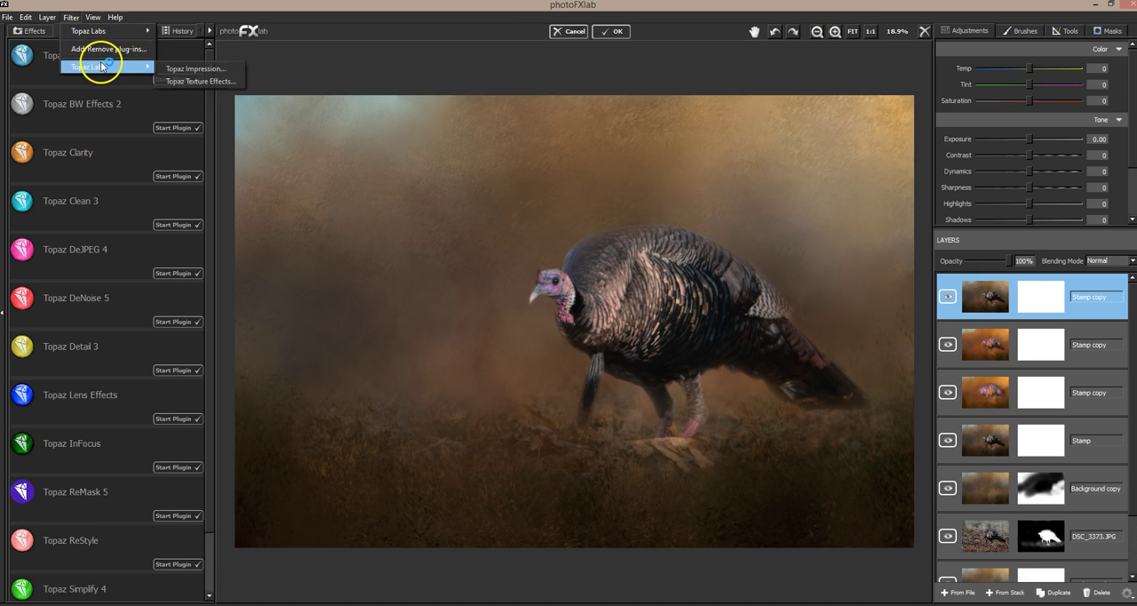
click(213, 67)
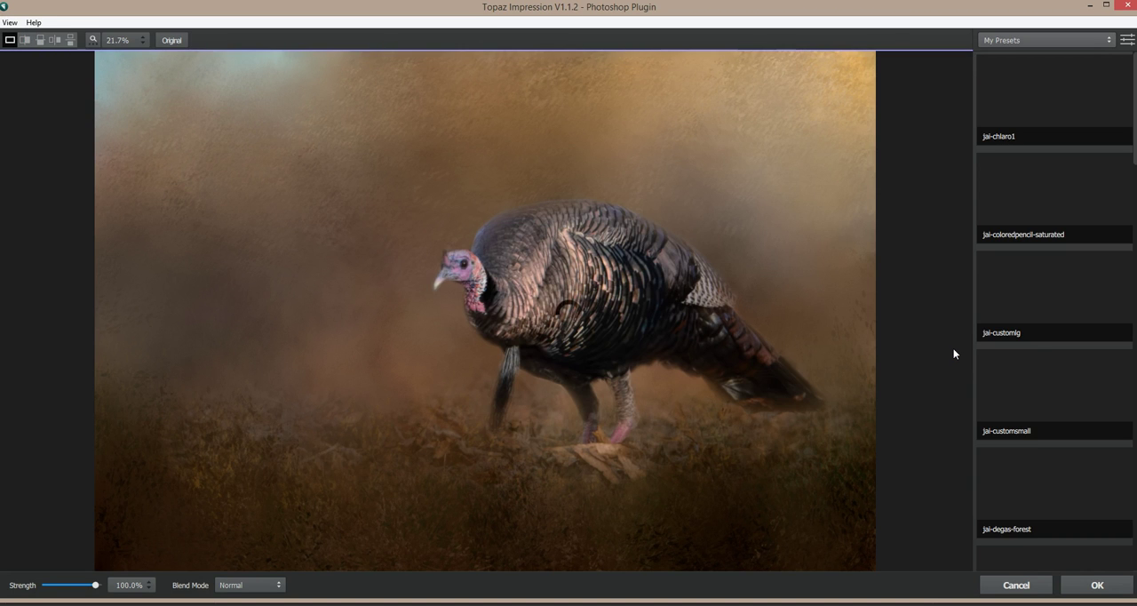
scroll(1055, 443, down, 3)
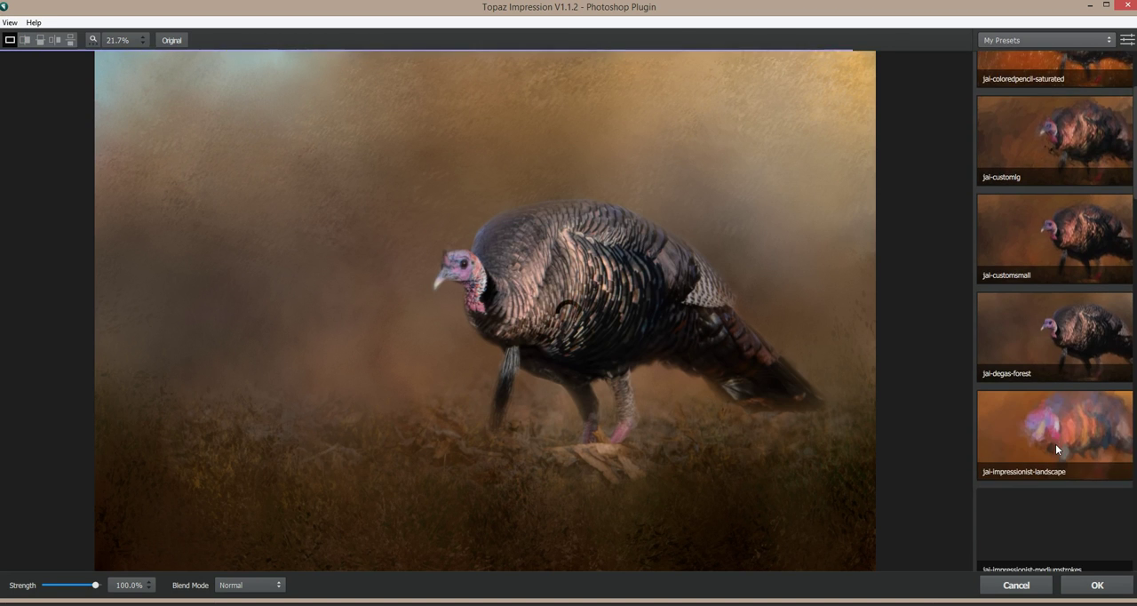
scroll(1054, 437, down, 2)
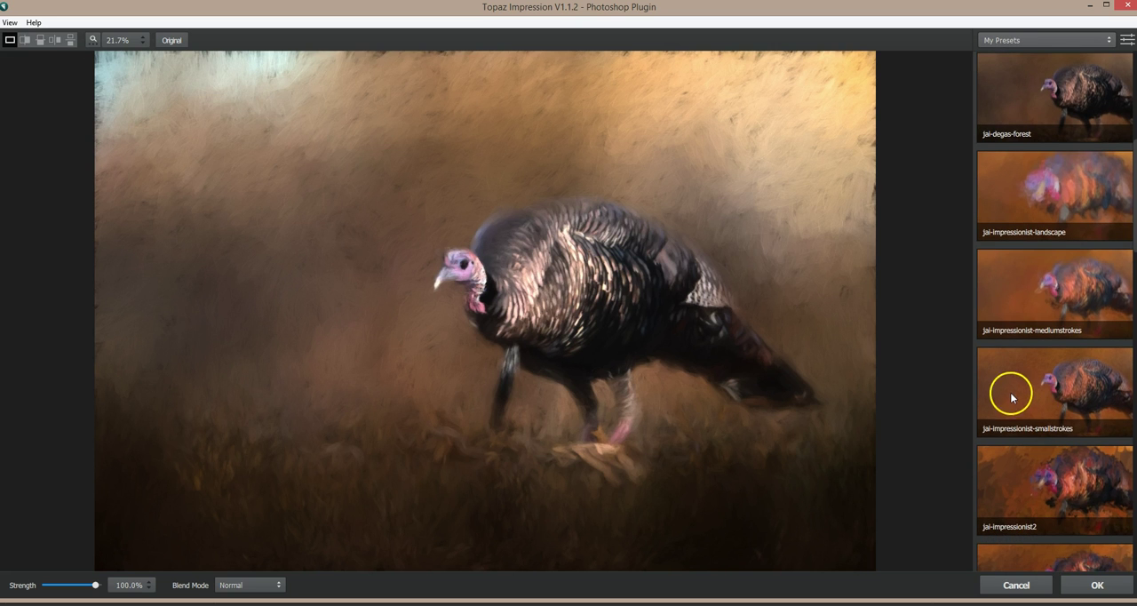
click(1009, 391)
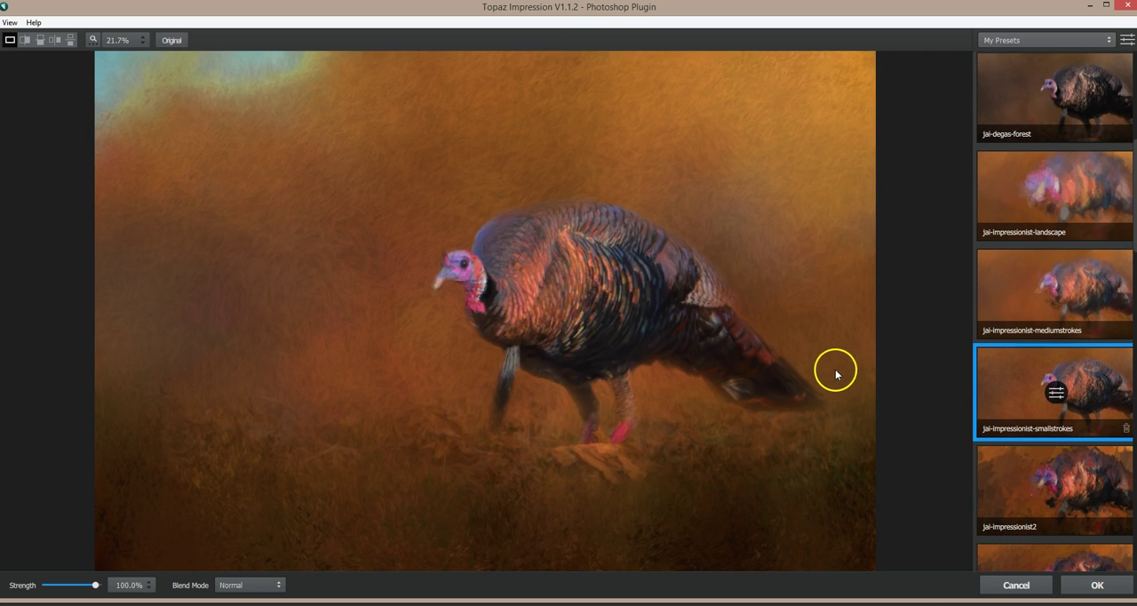
click(1095, 585)
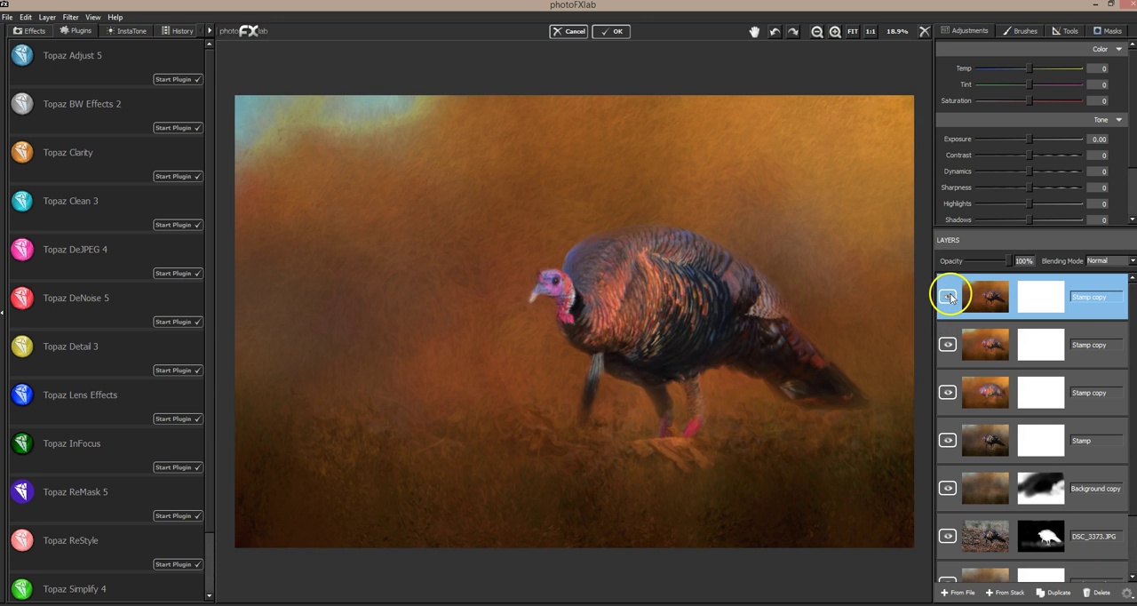
Step: Hide the small-strokes layer and toggle the medium-strokes layer off and on to compare it with the landscape-strokes layer
click(948, 296)
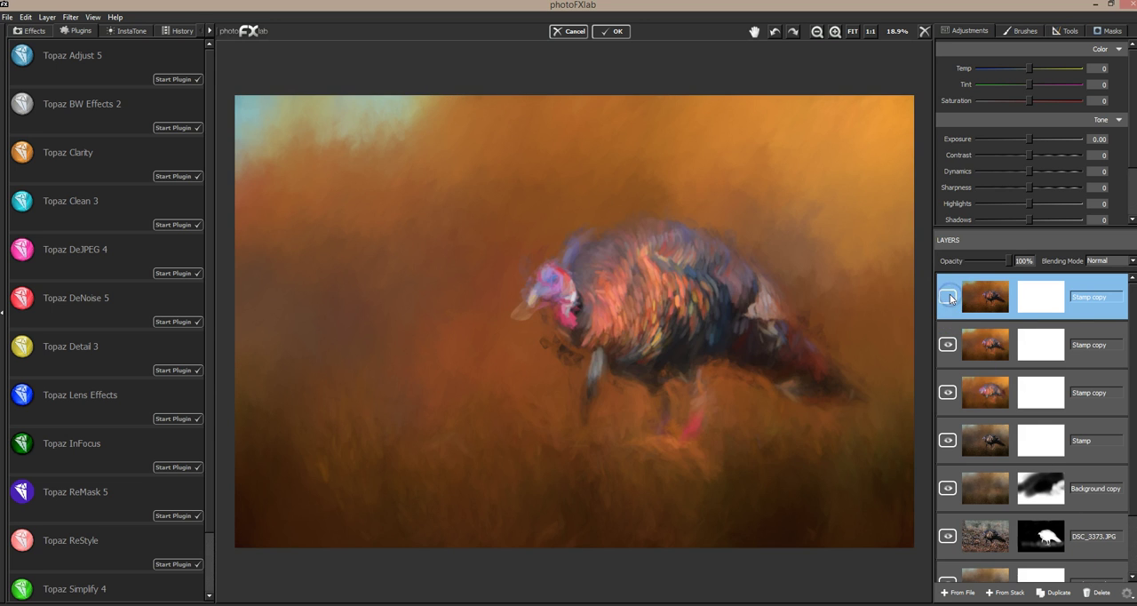
click(948, 345)
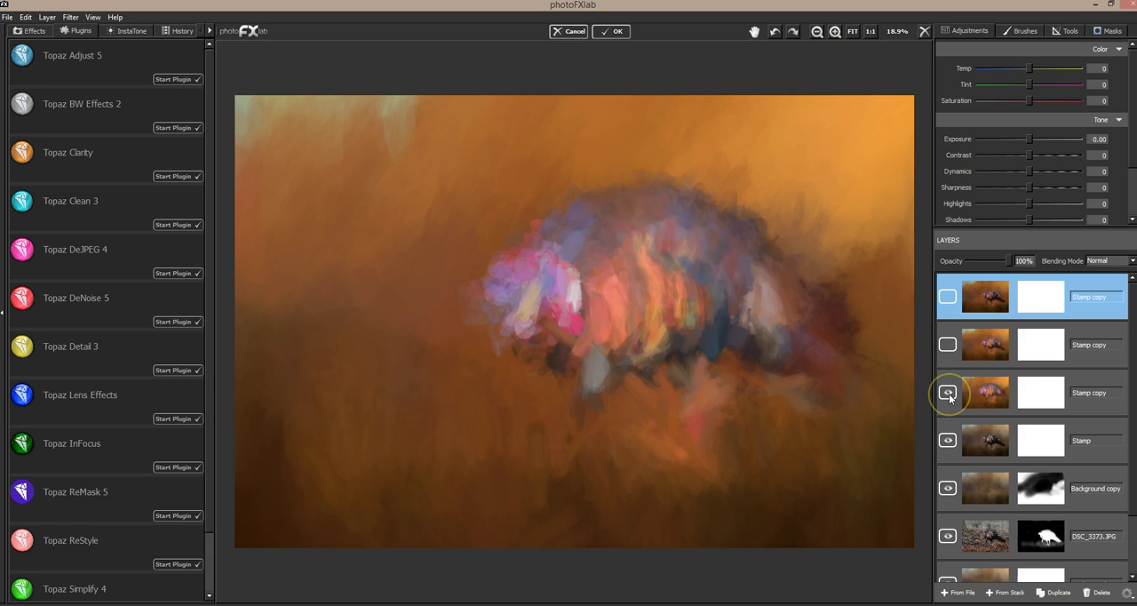
click(946, 347)
click(947, 346)
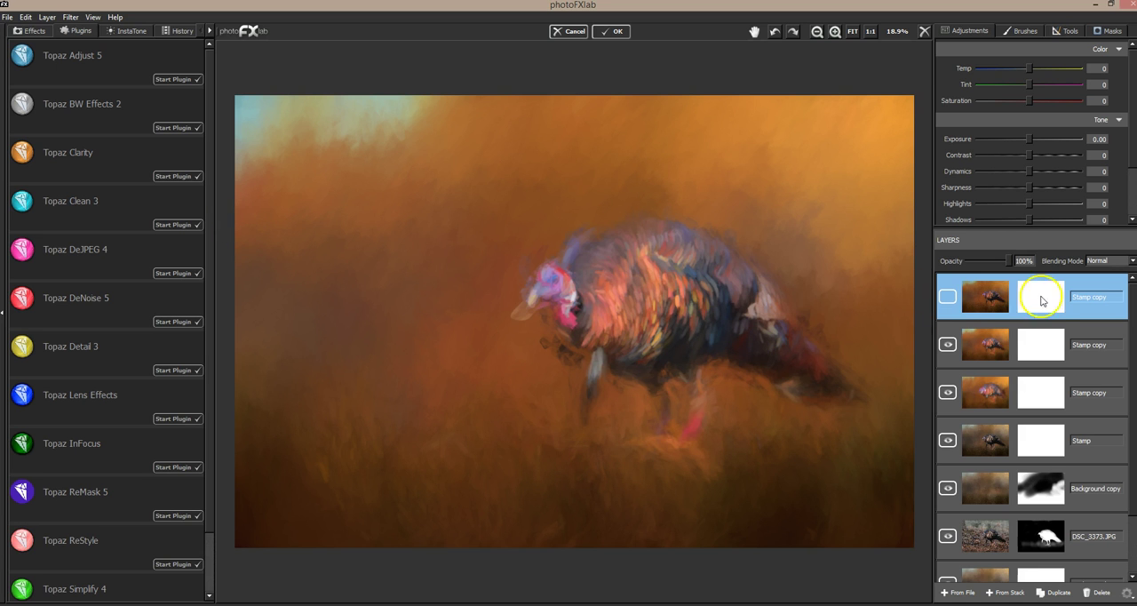
Step: Mask the background out of the medium-strokes layer around the turkey with brush value 0, size 0.49 and flow 1.00
click(1090, 332)
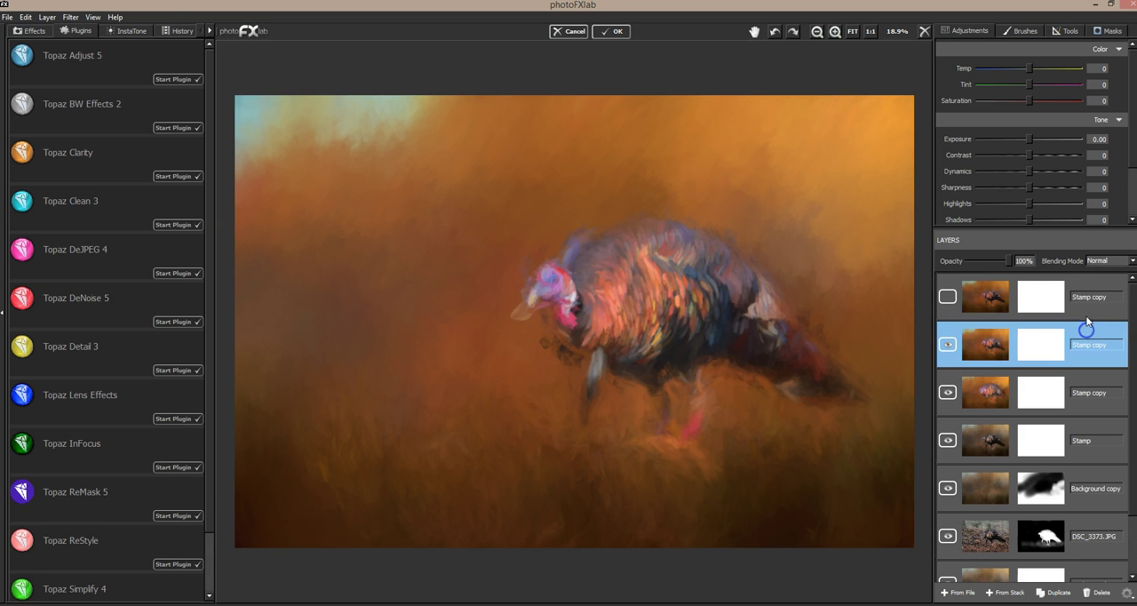
click(1106, 34)
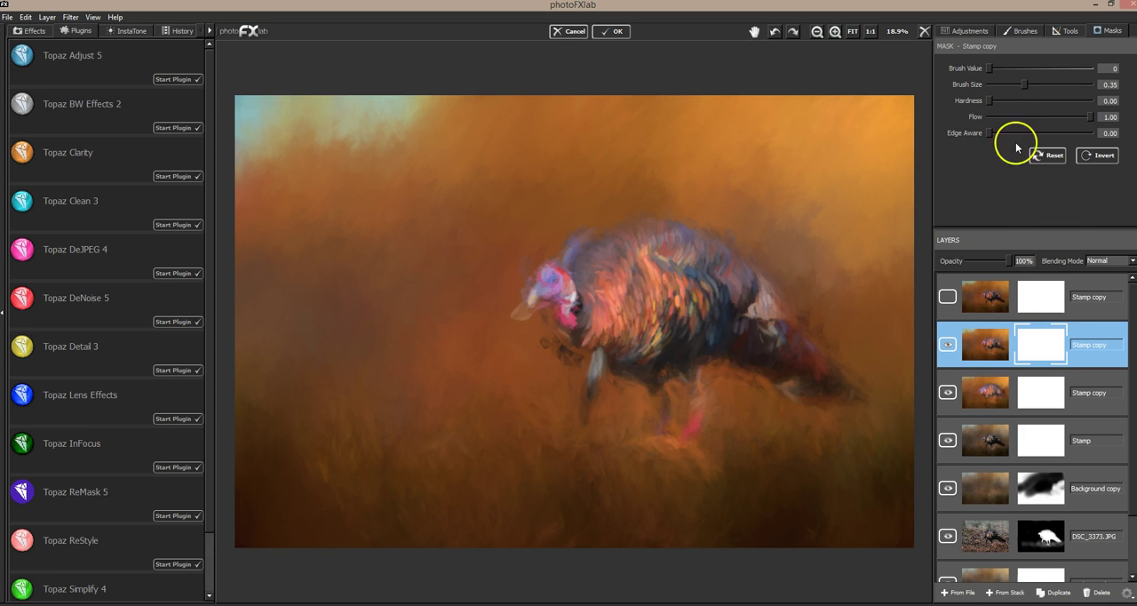
drag(1017, 84, 1035, 85)
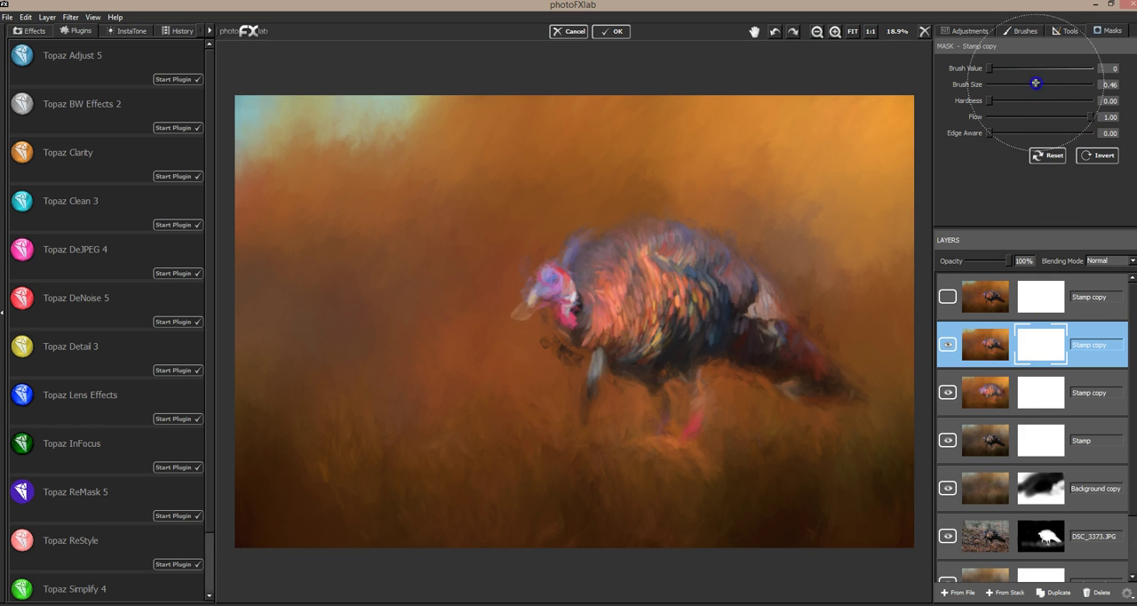
mouse_move(854, 184)
mouse_down()
mouse_move(860, 140)
mouse_move(688, 127)
mouse_move(688, 145)
mouse_move(759, 179)
mouse_move(820, 231)
mouse_move(851, 282)
mouse_move(894, 320)
mouse_move(764, 155)
mouse_move(693, 173)
mouse_move(886, 340)
mouse_move(686, 153)
mouse_move(592, 180)
mouse_move(755, 142)
mouse_move(228, 130)
mouse_move(450, 101)
mouse_move(307, 255)
mouse_move(252, 343)
mouse_move(358, 353)
mouse_move(457, 284)
mouse_move(501, 216)
mouse_move(474, 400)
mouse_up()
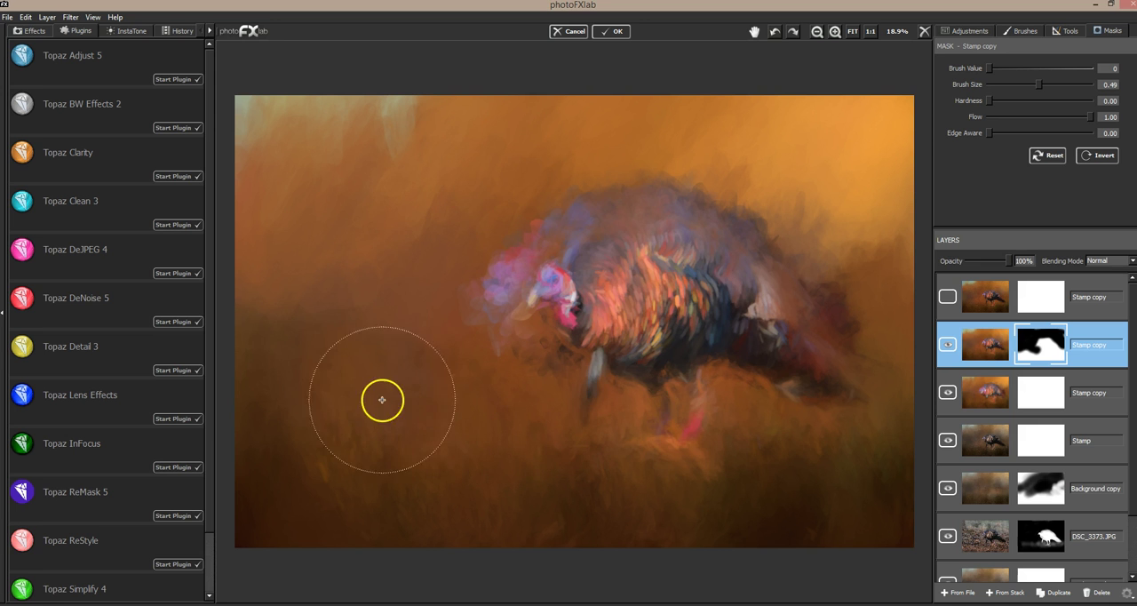
mouse_move(628, 118)
mouse_down()
mouse_move(543, 268)
mouse_move(633, 207)
mouse_move(861, 280)
mouse_move(534, 159)
mouse_move(388, 143)
mouse_move(360, 198)
mouse_up()
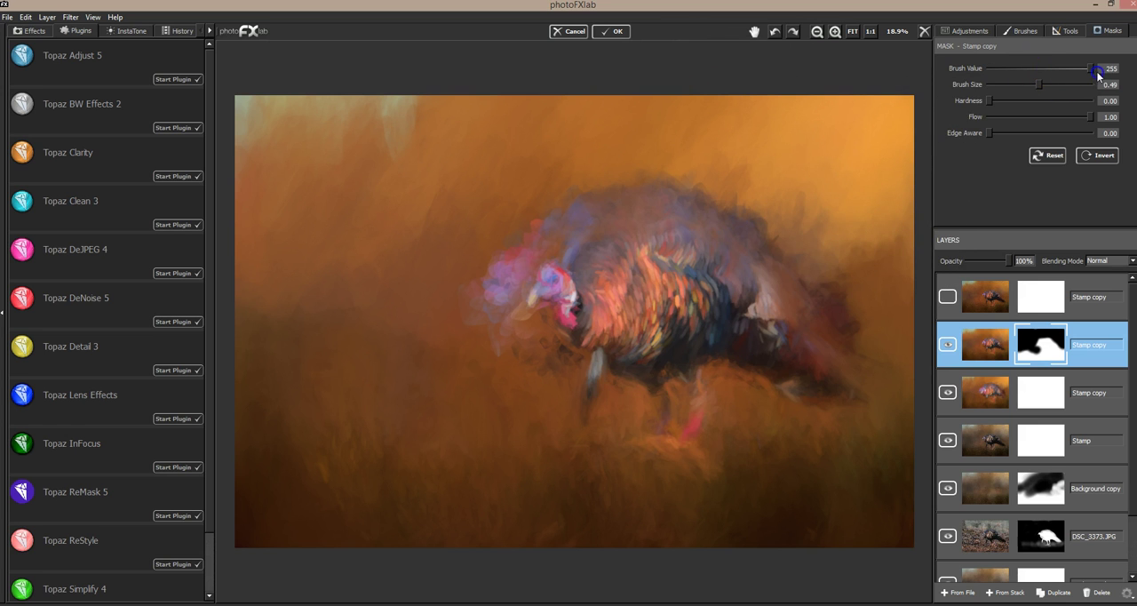
Step: Restore the turkey's head, back and body in the medium-strokes mask with brush value 255 and size 0.22
drag(1029, 87, 1012, 84)
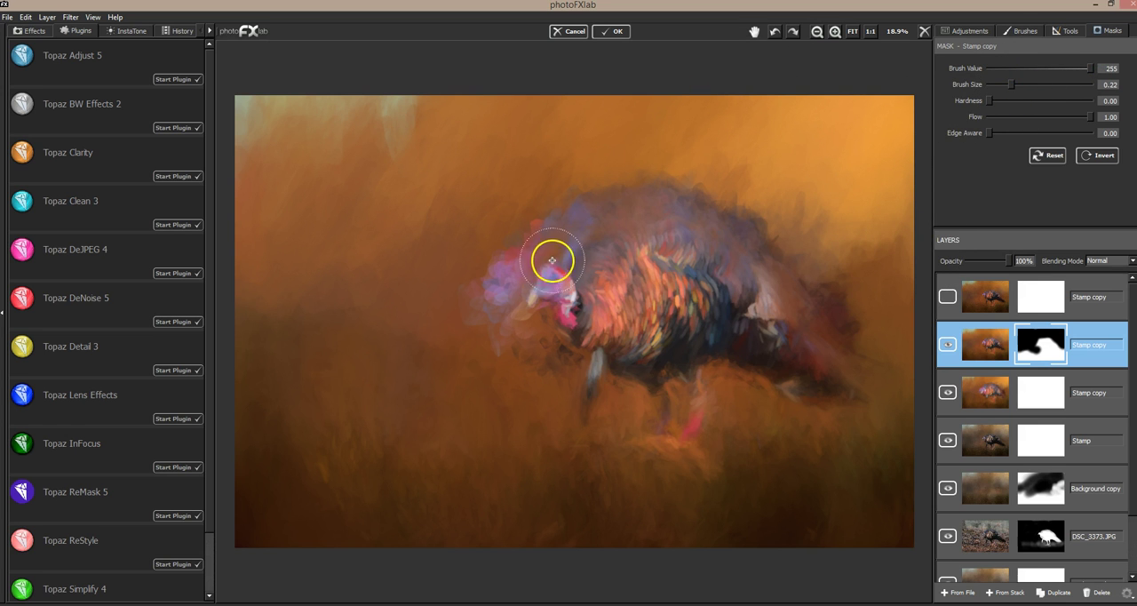
mouse_move(532, 272)
mouse_down()
mouse_move(554, 270)
mouse_move(488, 313)
mouse_move(486, 280)
mouse_move(557, 214)
mouse_move(610, 197)
mouse_move(738, 211)
mouse_move(777, 259)
mouse_move(807, 271)
mouse_move(856, 351)
mouse_move(804, 314)
mouse_move(844, 356)
mouse_move(866, 352)
mouse_move(833, 350)
mouse_move(751, 254)
mouse_up()
mouse_move(721, 301)
mouse_down()
mouse_move(590, 260)
mouse_move(531, 368)
mouse_move(458, 295)
mouse_move(515, 372)
mouse_move(620, 326)
mouse_move(516, 357)
mouse_up()
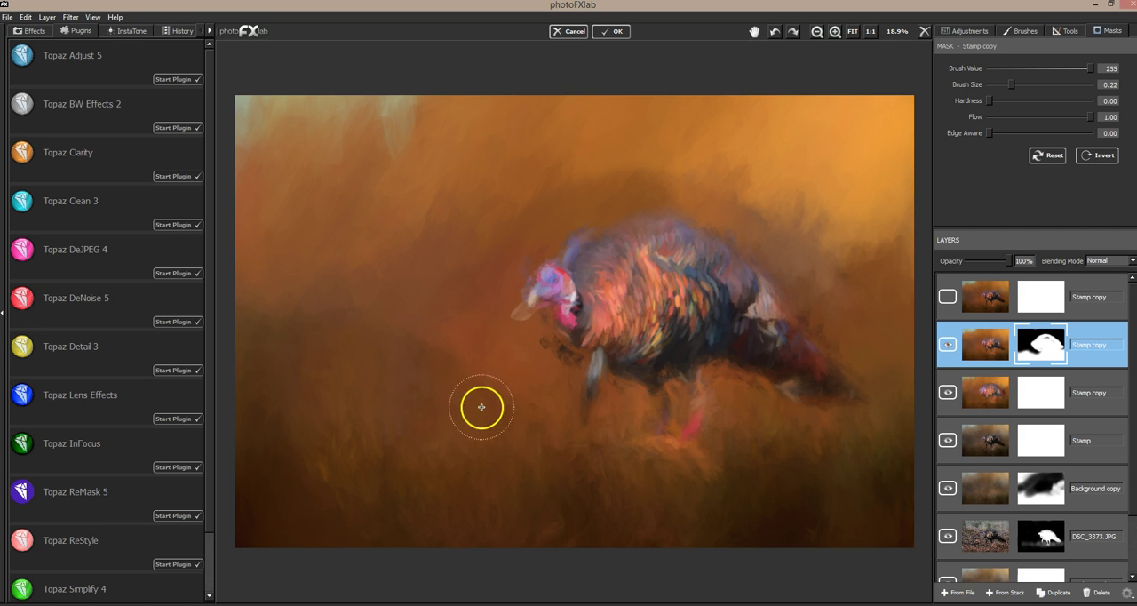
Step: Touch up the medium-strokes mask in front of the turkey's chest and along its back, using brush values 0 and 255
drag(994, 78, 953, 69)
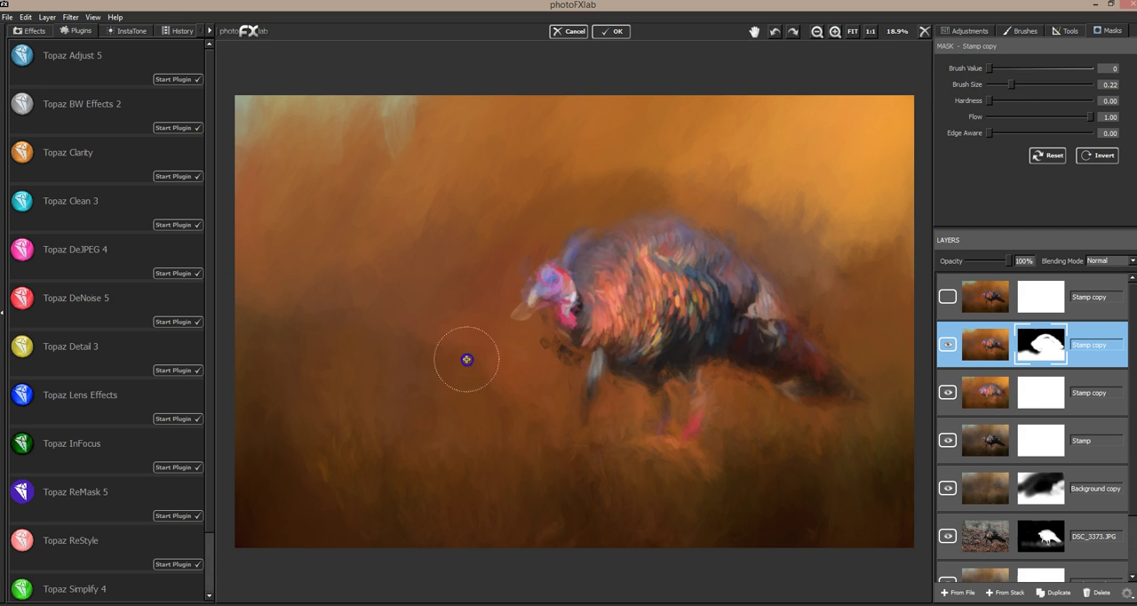
mouse_move(510, 387)
mouse_down()
mouse_move(495, 353)
mouse_move(486, 392)
mouse_move(443, 375)
mouse_move(495, 348)
mouse_up()
drag(989, 68, 1022, 69)
drag(502, 356, 511, 351)
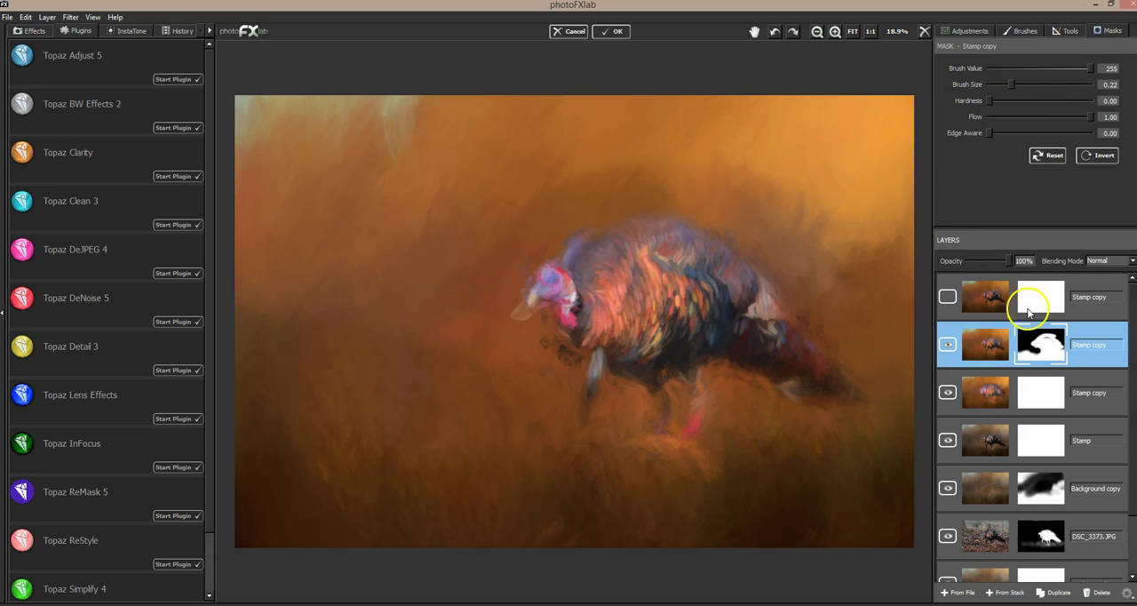
mouse_move(774, 237)
mouse_down()
mouse_move(702, 218)
mouse_move(767, 229)
mouse_move(581, 231)
mouse_move(567, 245)
mouse_up()
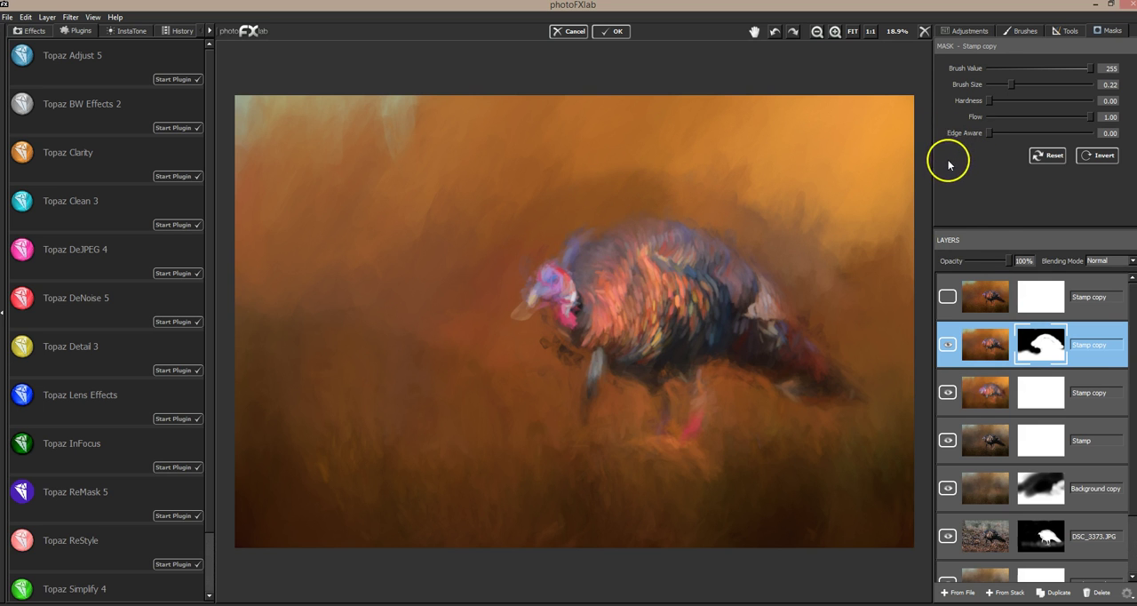
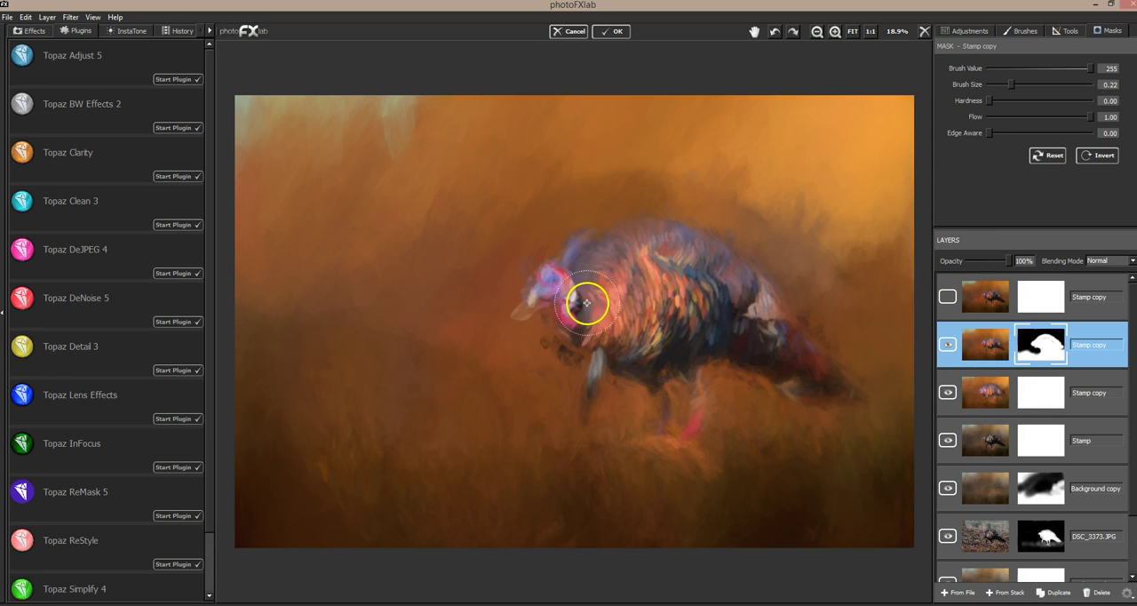
Step: Show the small-strokes layer and invert its mask to hide the layer's whole effect
click(947, 297)
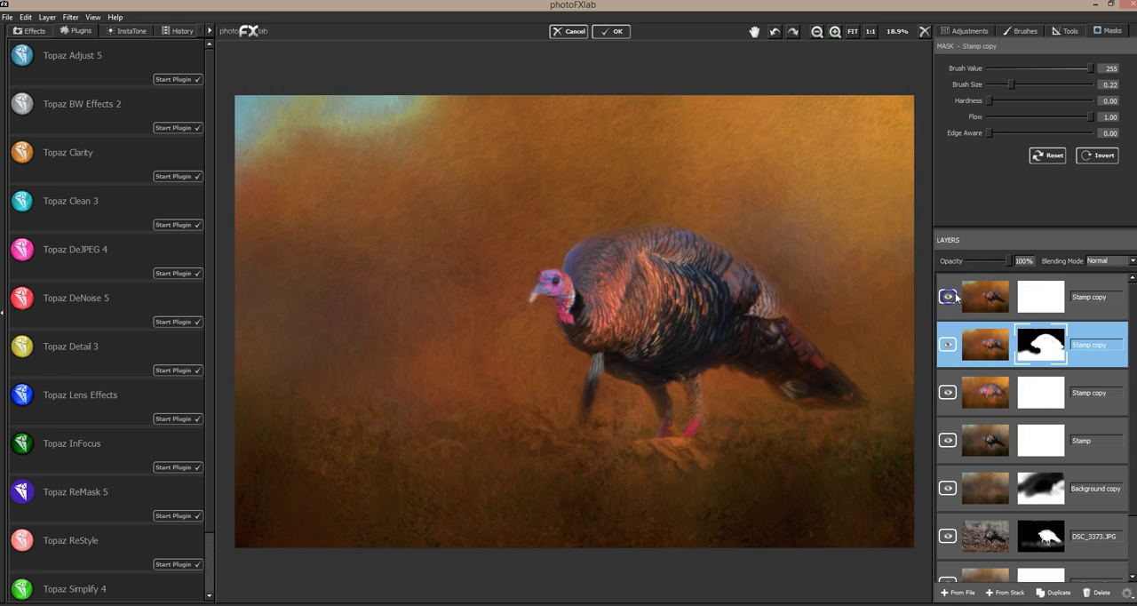
click(1088, 284)
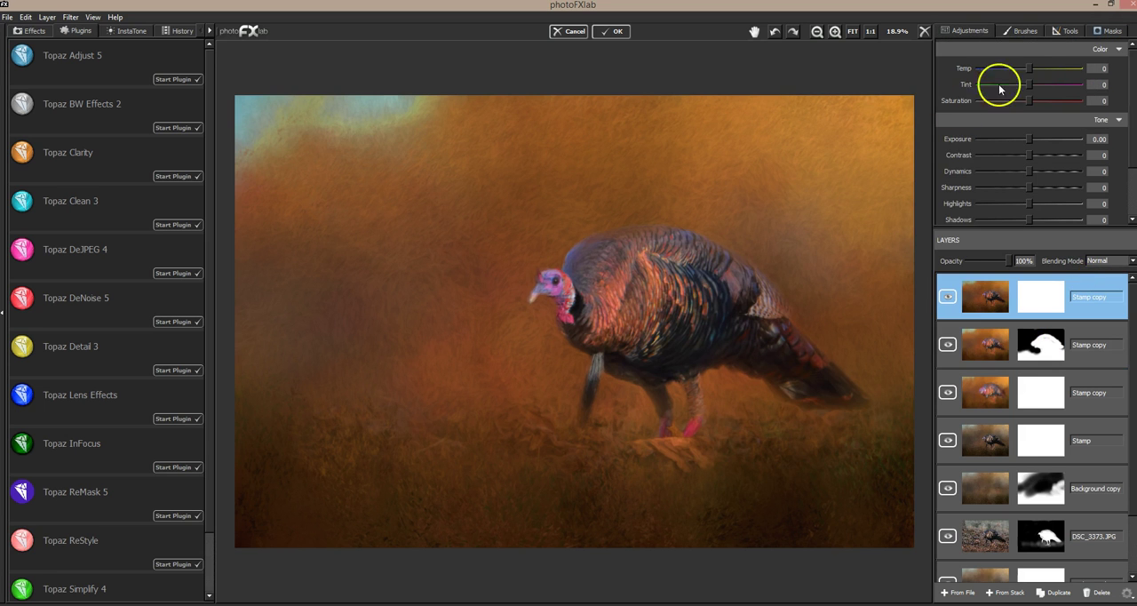
click(1111, 34)
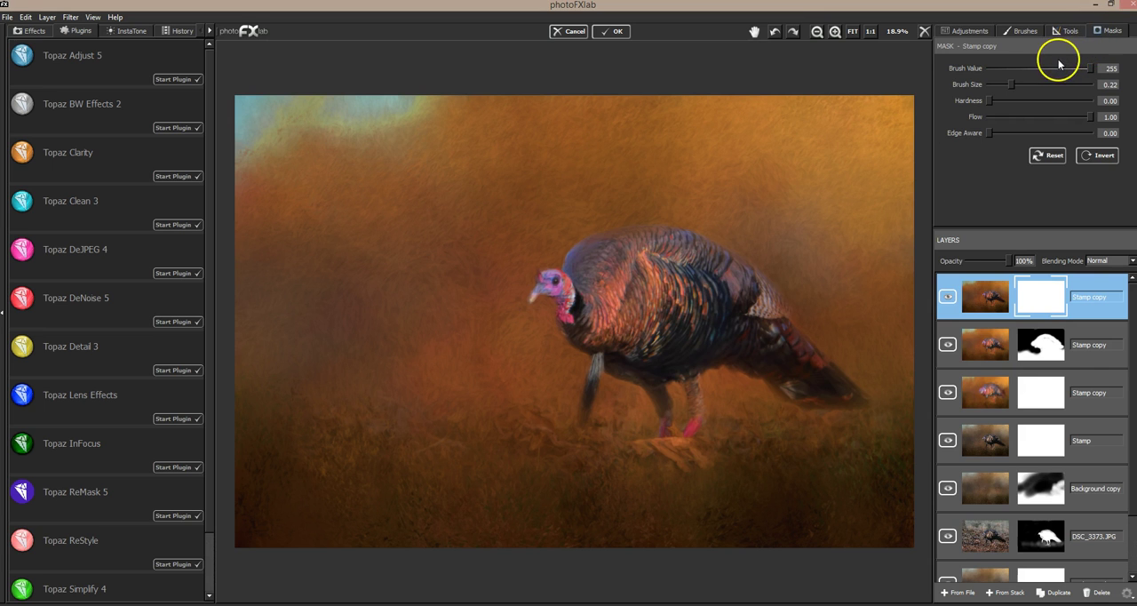
click(983, 68)
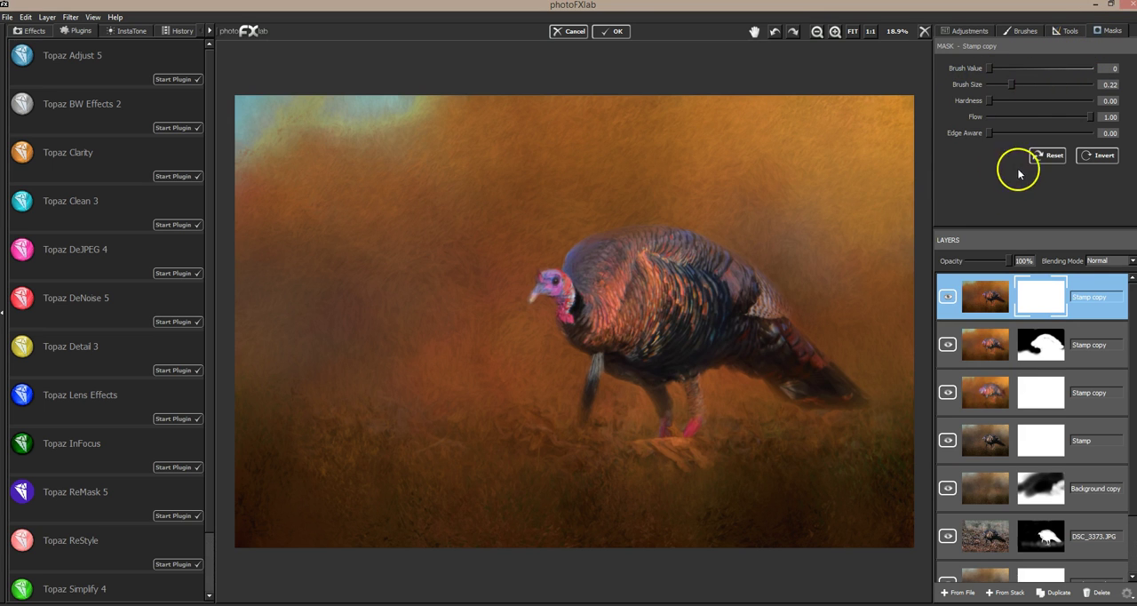
click(1094, 156)
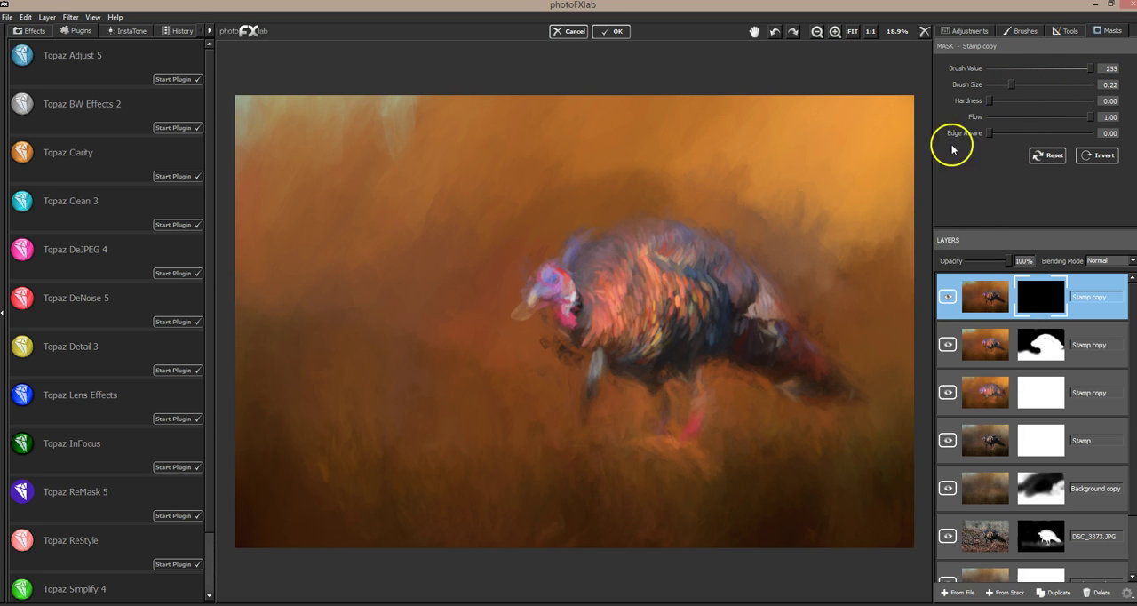
Step: Reveal the turkey's head, body, legs and tail in the small-strokes mask with brush value 255, size 0.10 and flow 1.00
drag(1011, 84, 1000, 84)
drag(550, 284, 541, 292)
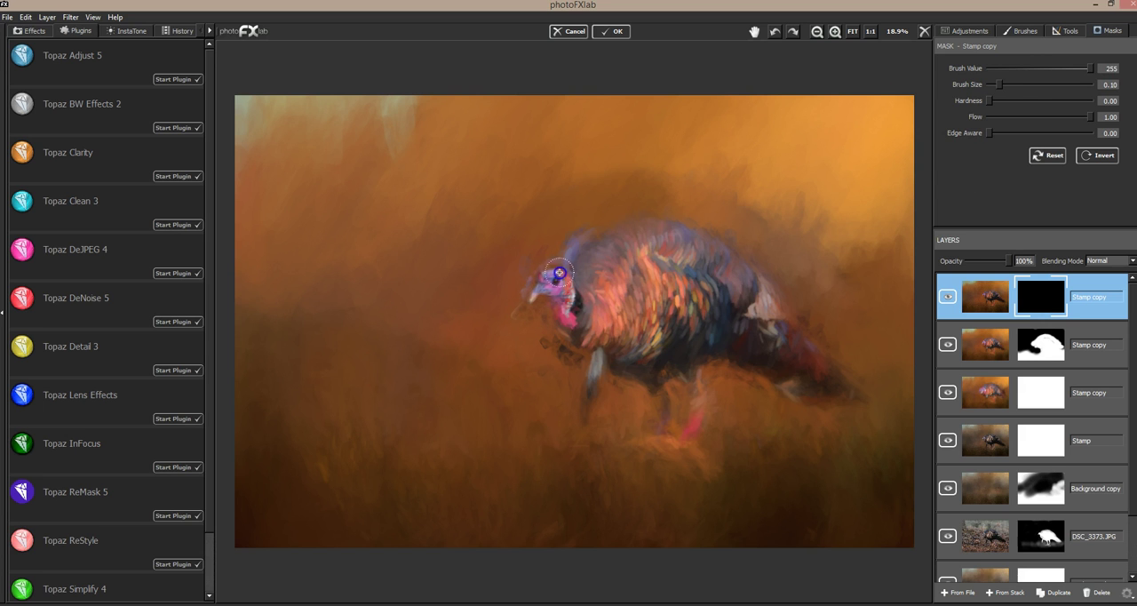
drag(559, 272, 570, 294)
mouse_move(634, 228)
mouse_down()
mouse_move(677, 240)
mouse_move(573, 287)
mouse_move(661, 255)
mouse_move(600, 296)
mouse_move(633, 265)
mouse_move(731, 278)
mouse_move(719, 250)
mouse_move(840, 387)
mouse_move(779, 377)
mouse_move(812, 388)
mouse_move(744, 335)
mouse_move(764, 374)
mouse_move(734, 368)
mouse_move(772, 379)
mouse_move(693, 367)
mouse_move(700, 400)
mouse_move(683, 436)
mouse_move(660, 376)
mouse_move(659, 415)
mouse_move(612, 329)
mouse_move(592, 402)
mouse_move(569, 339)
mouse_up()
mouse_move(683, 415)
mouse_down()
mouse_move(689, 357)
mouse_move(644, 318)
mouse_move(740, 337)
mouse_move(718, 300)
mouse_move(680, 305)
mouse_move(699, 260)
mouse_move(631, 262)
mouse_move(580, 306)
mouse_move(594, 323)
mouse_move(639, 345)
mouse_up()
mouse_move(815, 386)
mouse_down()
mouse_move(739, 353)
mouse_move(736, 331)
mouse_move(671, 261)
mouse_move(623, 294)
mouse_up()
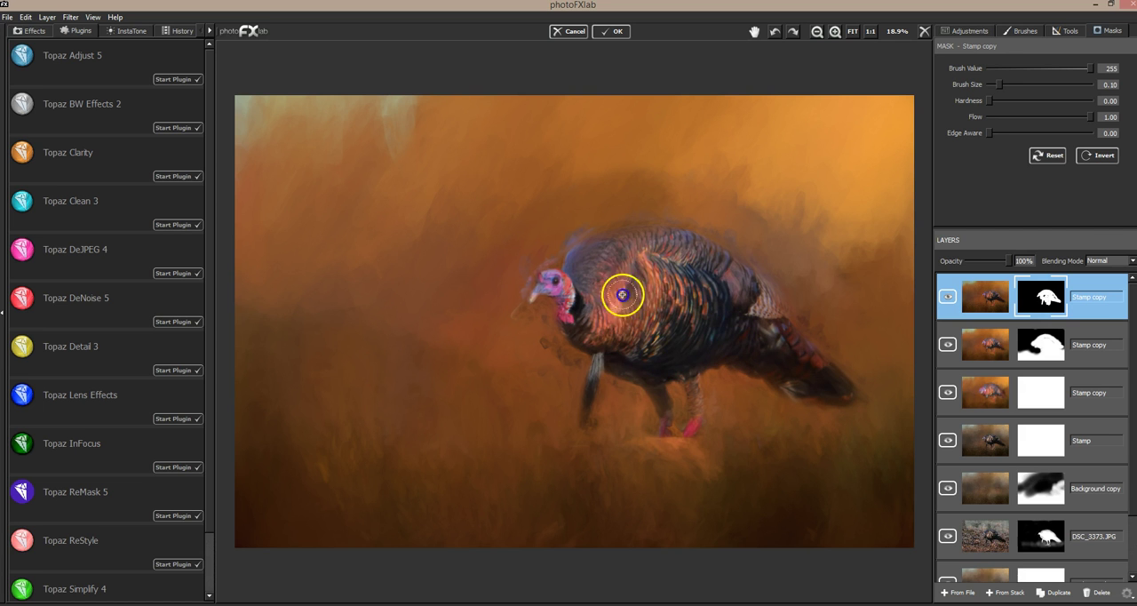
Step: Fill in the turkey's back, body, neck and chest edges in the small-strokes mask with brush value 255 and size 0.10
click(1045, 298)
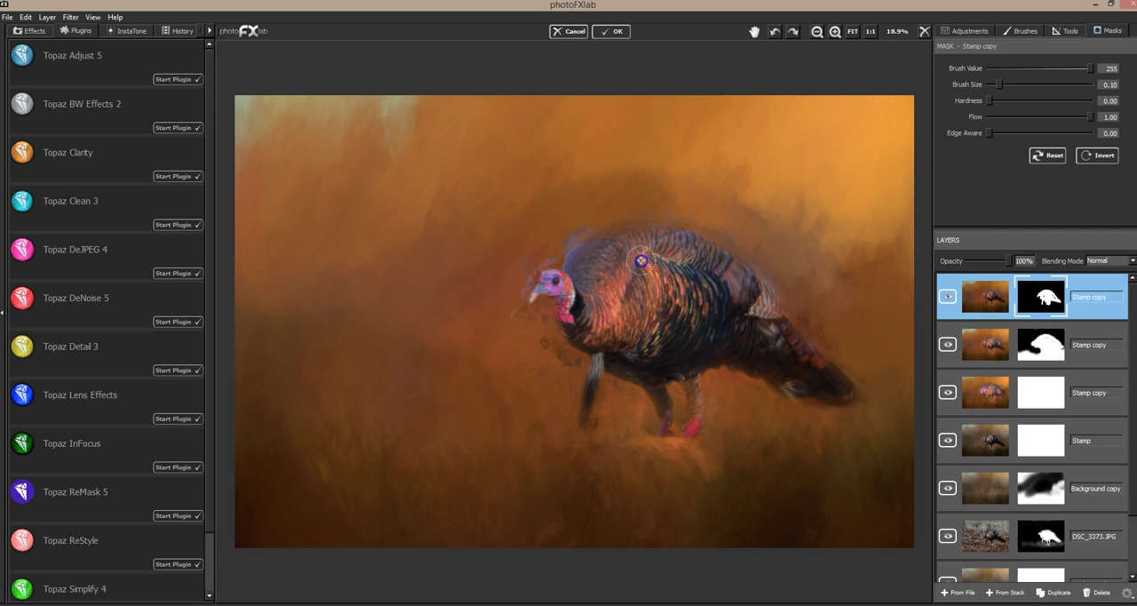
click(698, 257)
click(773, 315)
mouse_move(780, 325)
mouse_down()
mouse_move(839, 383)
mouse_move(705, 351)
mouse_move(721, 264)
mouse_move(768, 329)
mouse_move(770, 358)
mouse_up()
click(706, 350)
click(719, 345)
click(678, 305)
click(700, 271)
drag(593, 279, 582, 273)
click(600, 262)
mouse_move(599, 231)
mouse_down()
mouse_move(536, 267)
mouse_move(522, 318)
mouse_move(539, 298)
mouse_move(552, 306)
mouse_move(558, 348)
mouse_move(578, 371)
mouse_move(657, 291)
mouse_move(545, 342)
mouse_up()
click(659, 292)
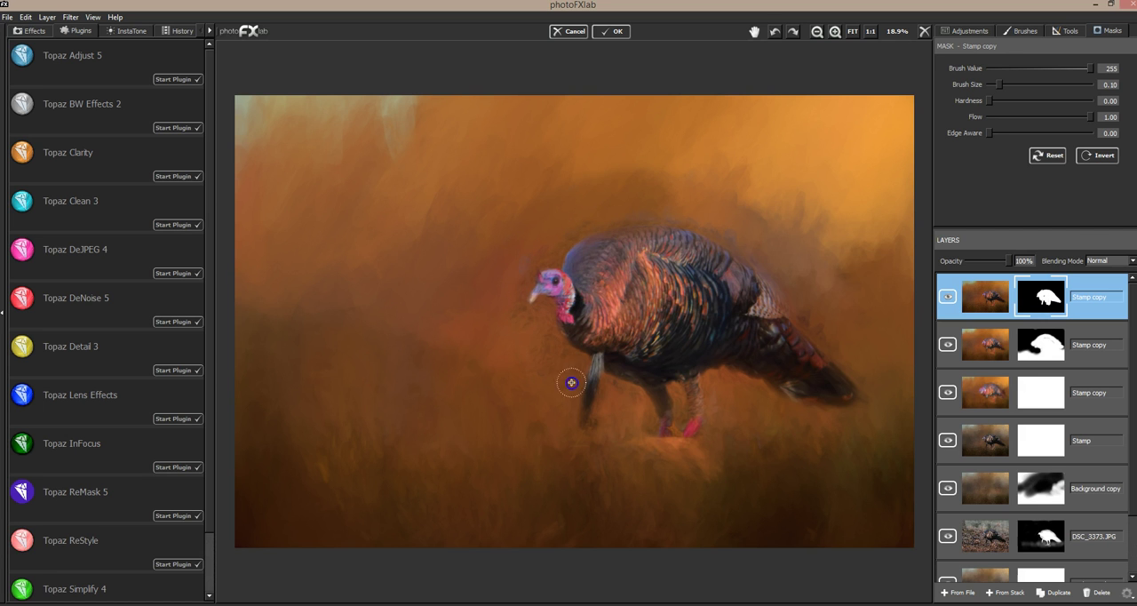
Step: Trim the small-strokes mask around the turkey's outline, beak and legs with brush value 0 and size 0.10
drag(756, 273, 831, 236)
click(682, 307)
click(718, 347)
drag(767, 300, 748, 297)
mouse_move(687, 420)
mouse_down()
mouse_move(696, 411)
mouse_move(713, 449)
mouse_up()
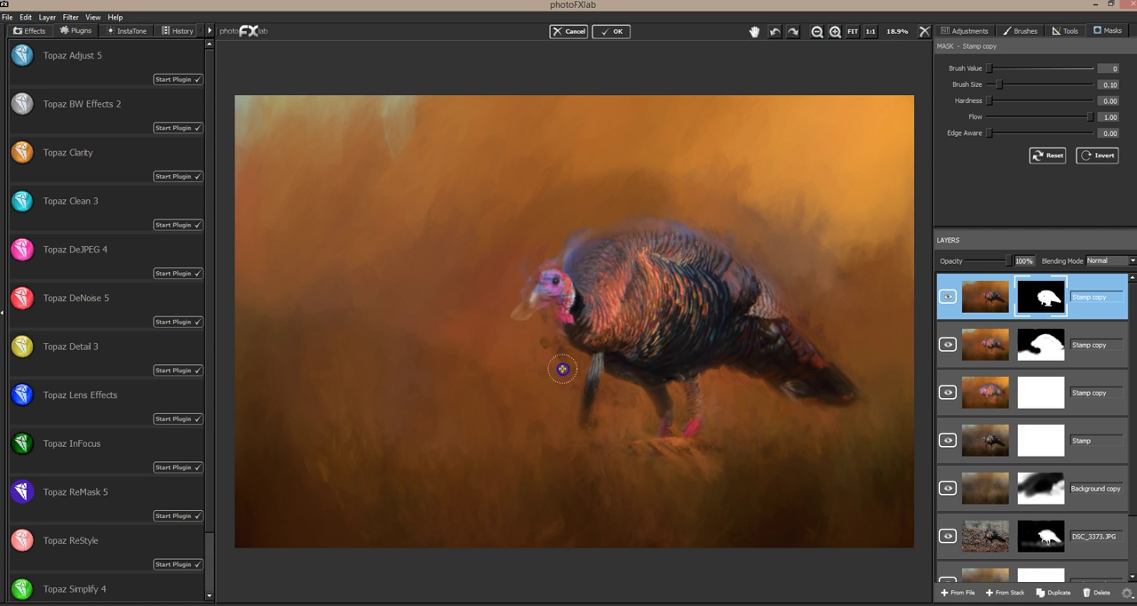
mouse_move(601, 409)
mouse_down()
mouse_move(638, 412)
mouse_move(639, 444)
mouse_move(682, 413)
mouse_up()
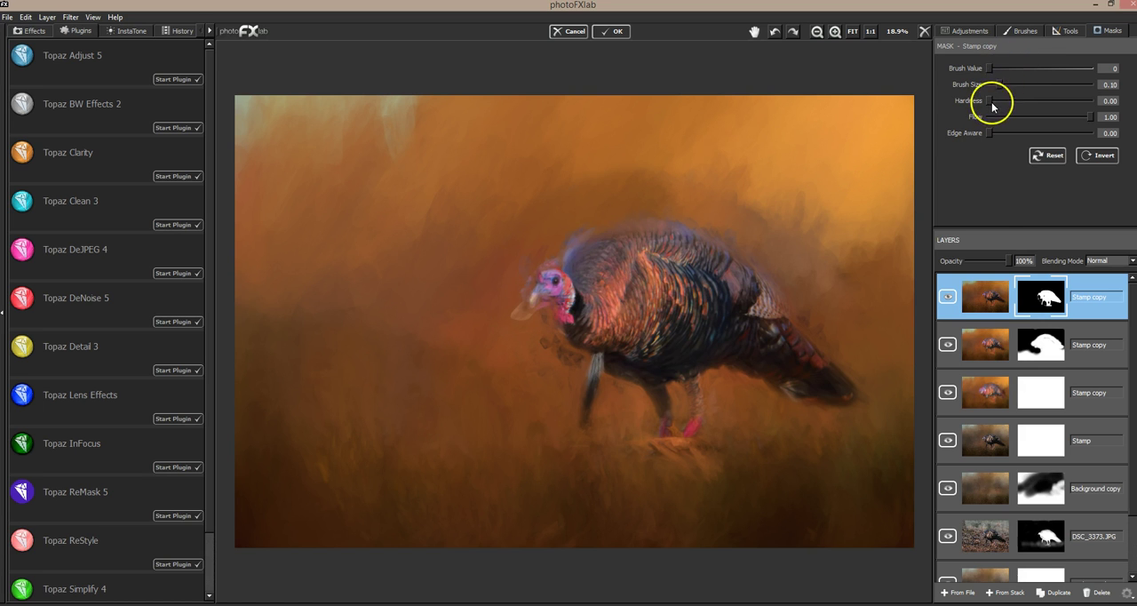
Step: Toggle the medium-strokes and small-strokes layers off and on to compare their effect on the turkey
click(948, 346)
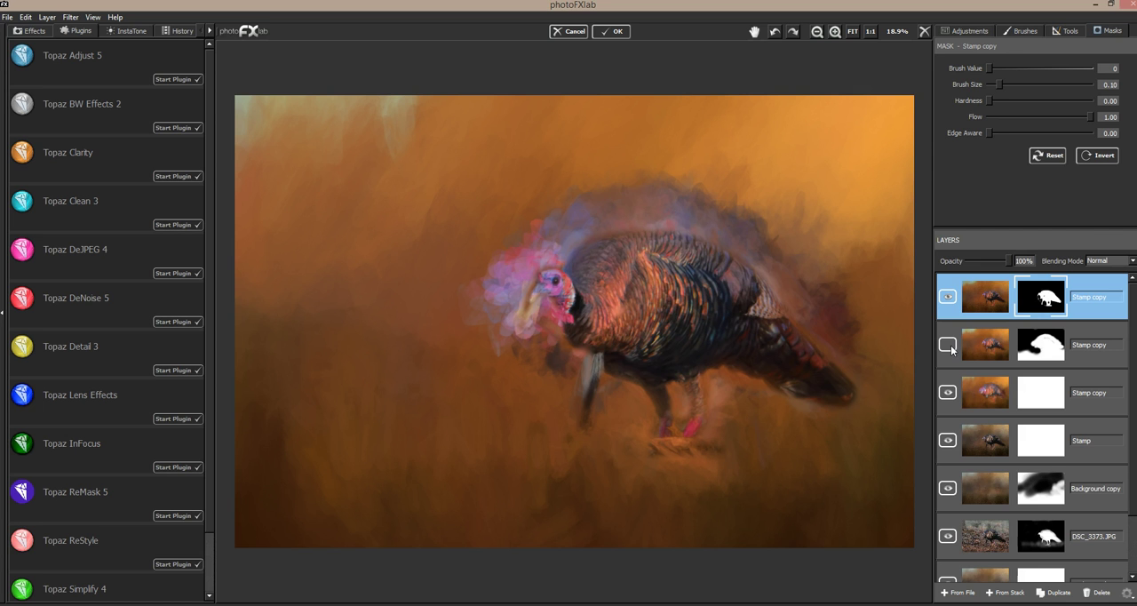
click(949, 345)
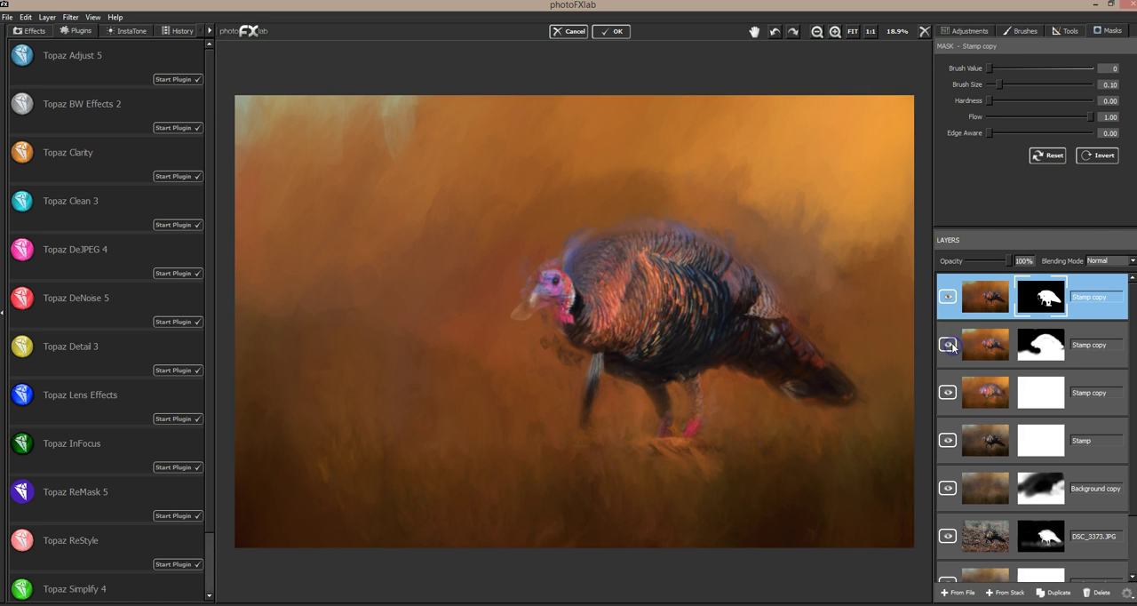
click(949, 298)
click(949, 299)
Step: Restore small strokes around the turkey's beak, back, chest and legs in the mask with brush value 255 and size 0.10
mouse_move(1111, 68)
mouse_down()
mouse_move(995, 112)
mouse_move(972, 67)
mouse_up()
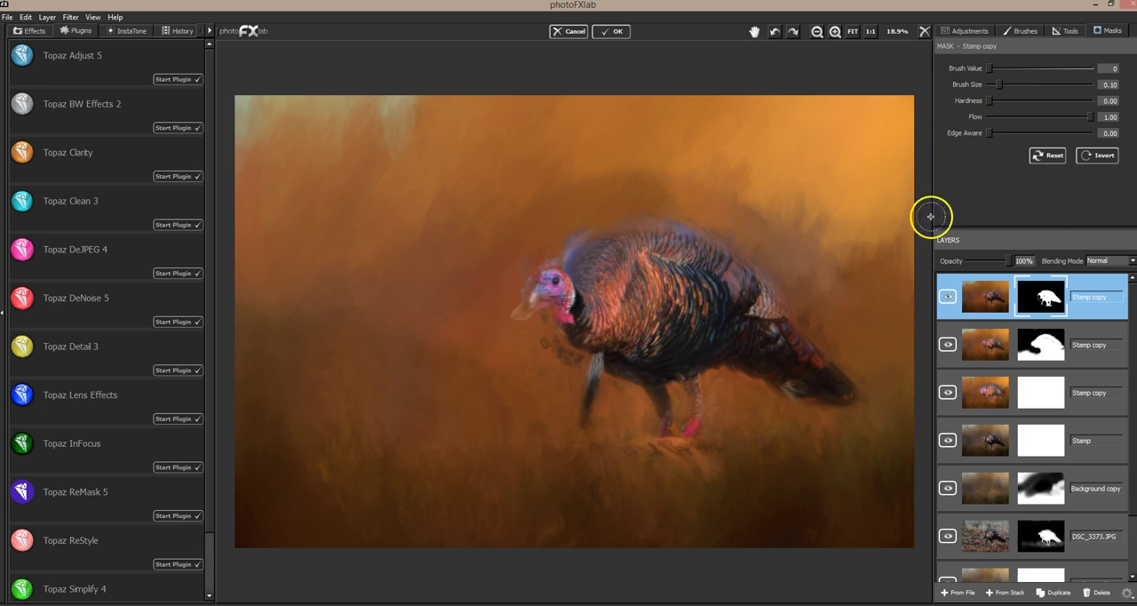
drag(989, 68, 1102, 74)
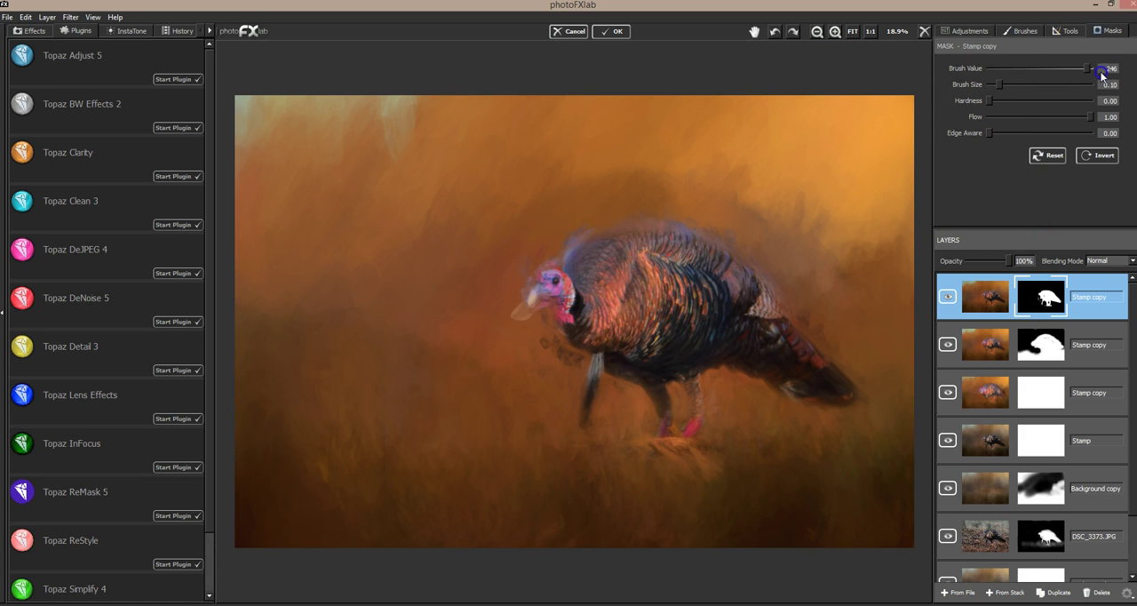
drag(524, 273, 515, 314)
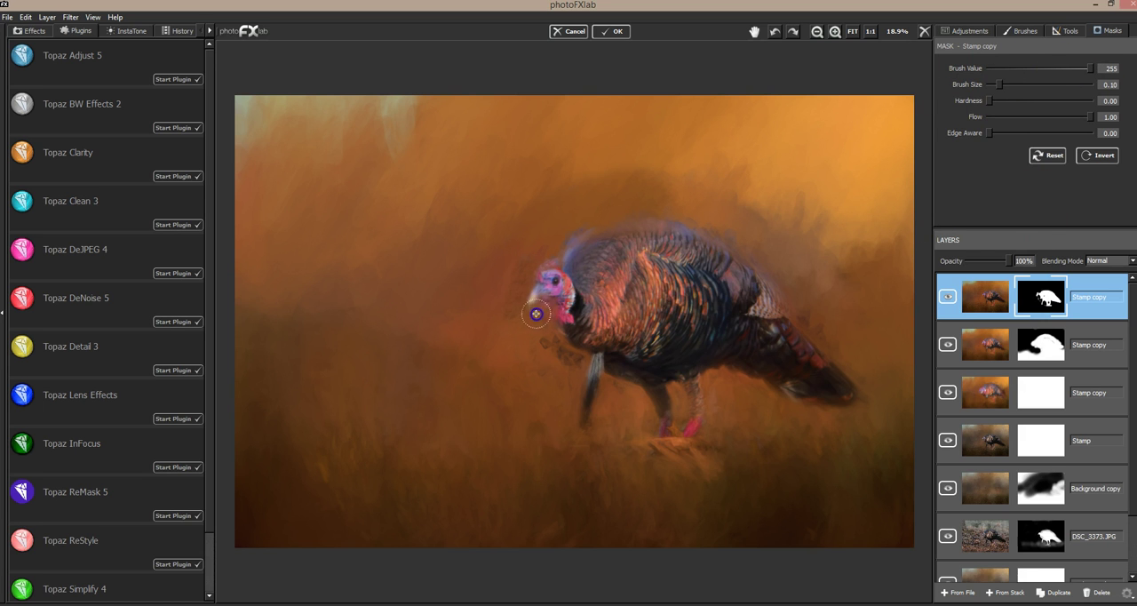
mouse_move(562, 238)
mouse_down()
mouse_move(650, 219)
mouse_move(726, 242)
mouse_move(790, 300)
mouse_up()
drag(546, 310, 552, 352)
drag(554, 390, 554, 418)
mouse_move(618, 391)
mouse_down()
mouse_move(637, 413)
mouse_move(630, 445)
mouse_up()
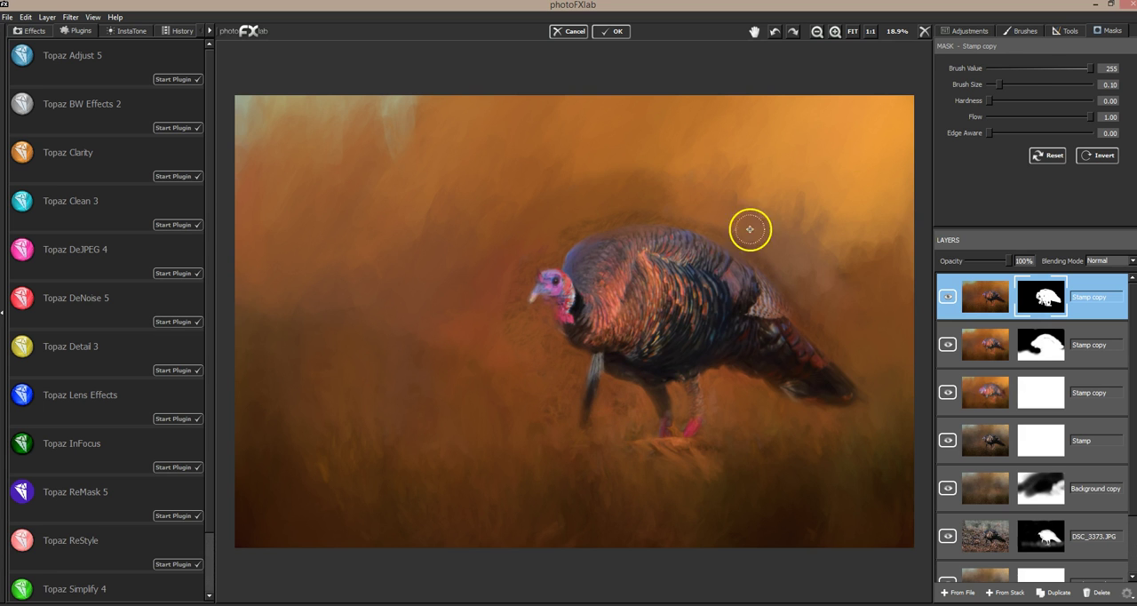
Step: Soften the small-strokes mask around the turkey's legs, chest and head with brush size 0.31 and flow 0.23
drag(1000, 85, 1020, 84)
click(1013, 116)
mouse_move(621, 416)
mouse_down()
mouse_move(627, 408)
mouse_move(640, 443)
mouse_up()
mouse_move(548, 406)
mouse_down()
mouse_move(543, 355)
mouse_move(523, 398)
mouse_move(536, 432)
mouse_move(504, 327)
mouse_move(505, 352)
mouse_move(498, 267)
mouse_up()
Step: Touch up the small-strokes mask in front of the turkey's chest with brush value 255, size 0.09 and flow 0.23
drag(1014, 69, 1072, 67)
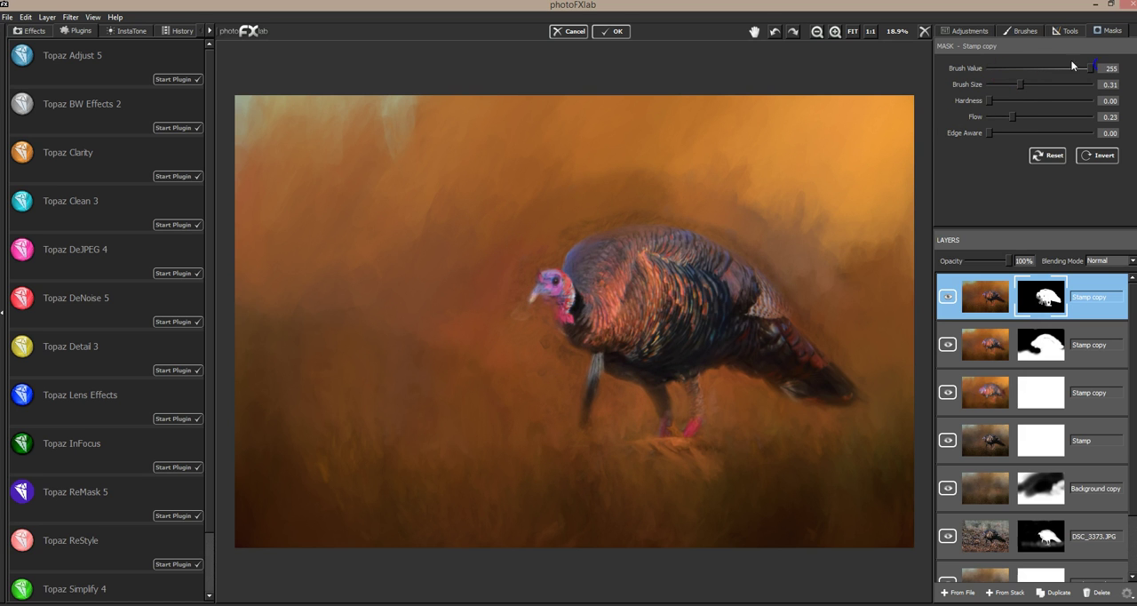
drag(997, 81, 999, 82)
mouse_move(519, 337)
mouse_down()
mouse_move(526, 311)
mouse_move(532, 319)
mouse_move(514, 312)
mouse_move(539, 343)
mouse_up()
Step: Hide the small-, medium- and landscape-strokes layers, and show them again from the bottom up to review the build-up
click(949, 298)
click(948, 346)
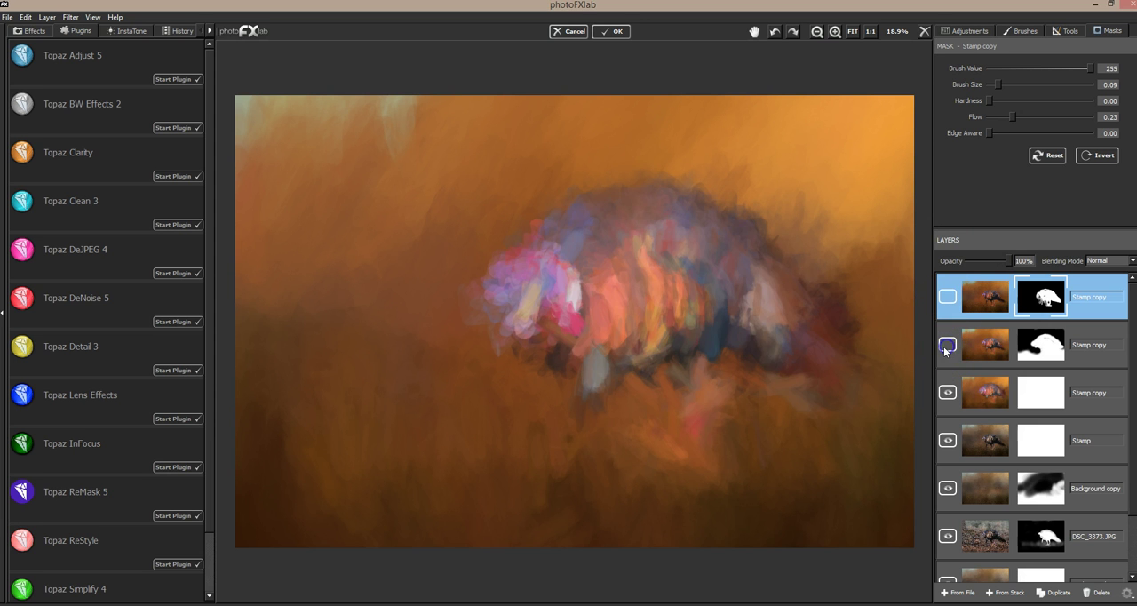
click(948, 393)
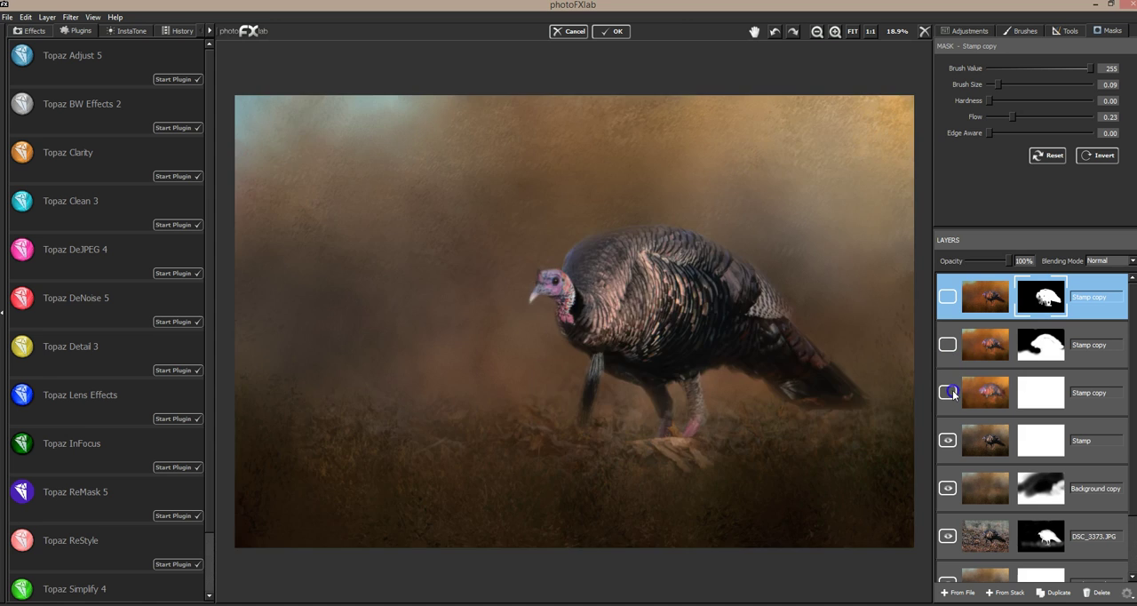
click(950, 392)
click(948, 345)
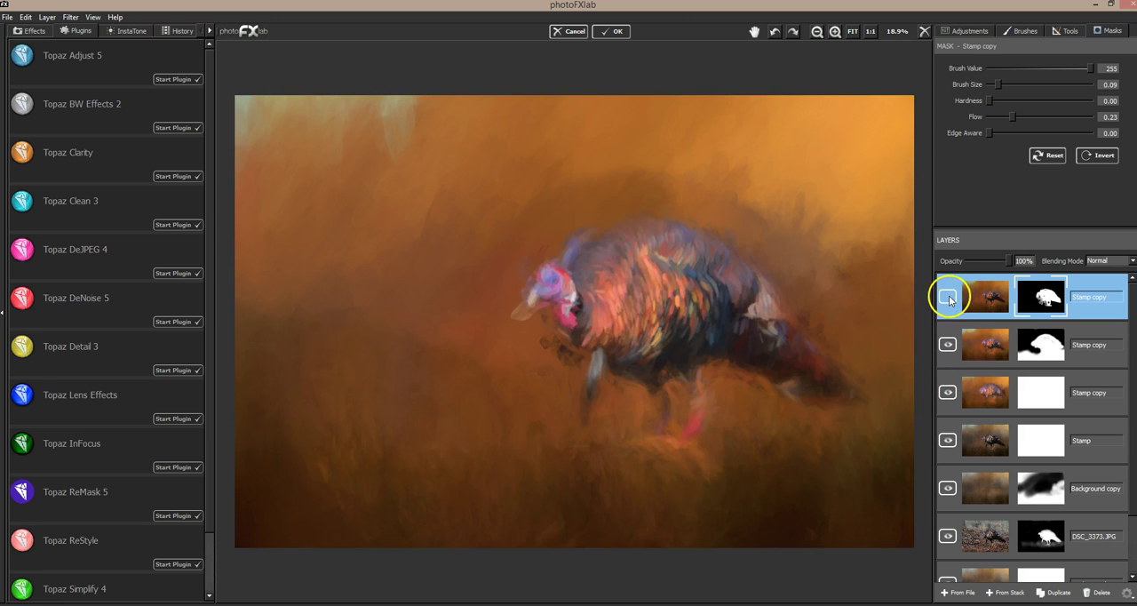
click(949, 300)
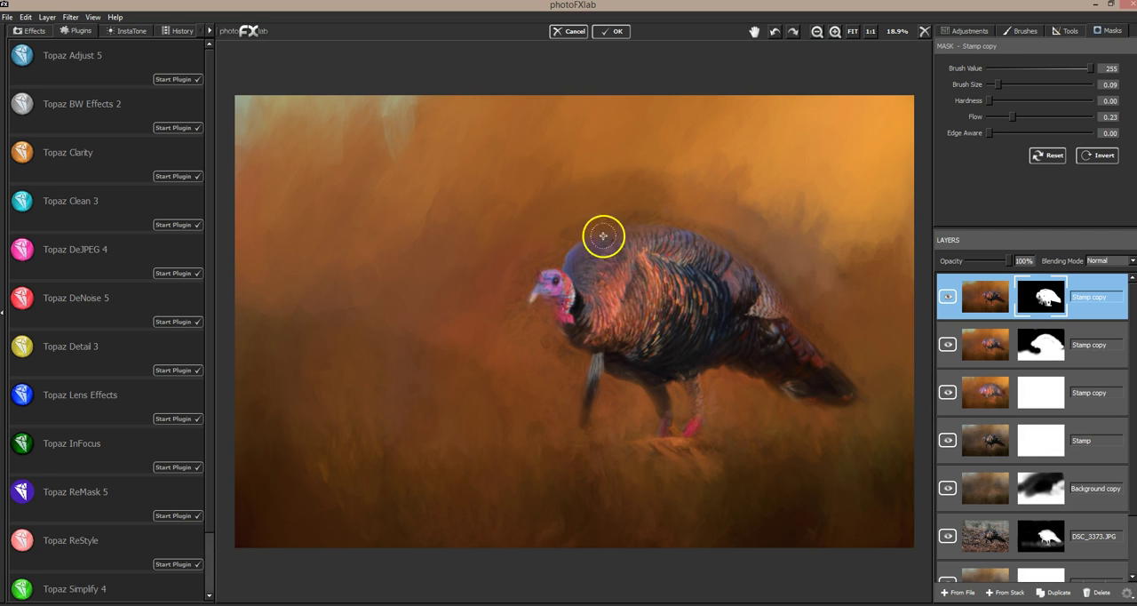
Step: Toggle the small-strokes and medium-strokes layers off and on again to check their masked contributions
click(948, 300)
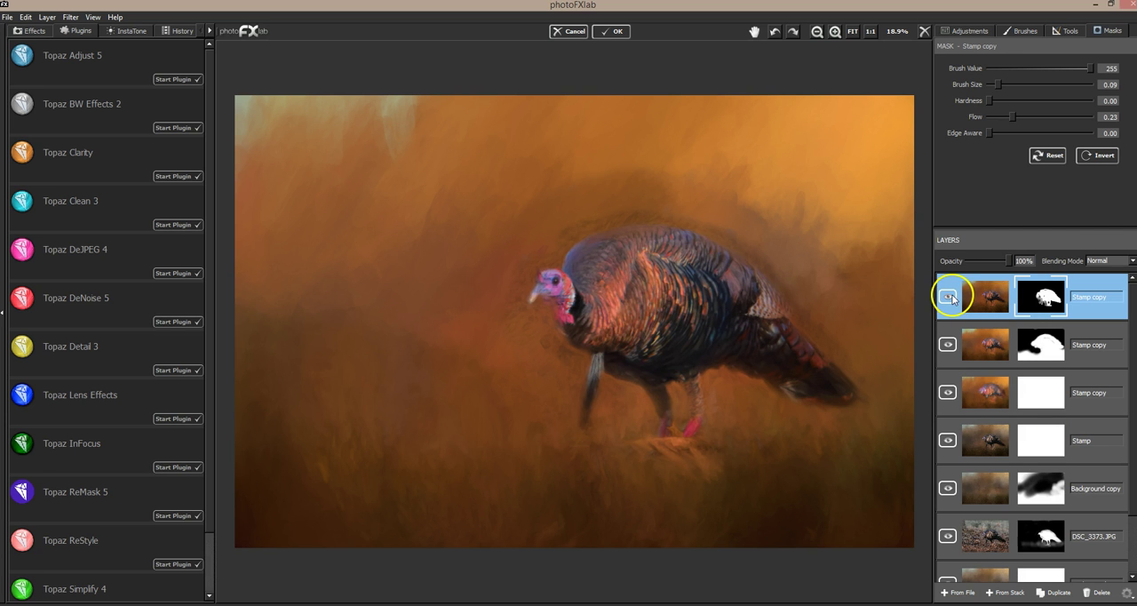
click(949, 300)
click(949, 344)
click(949, 344)
click(949, 344)
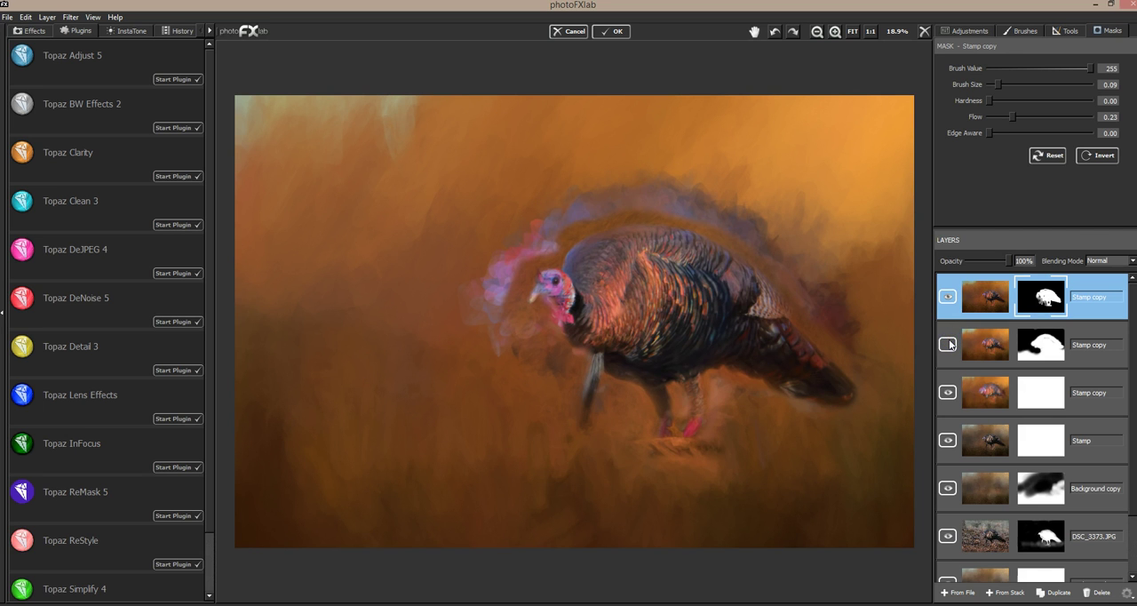
click(949, 344)
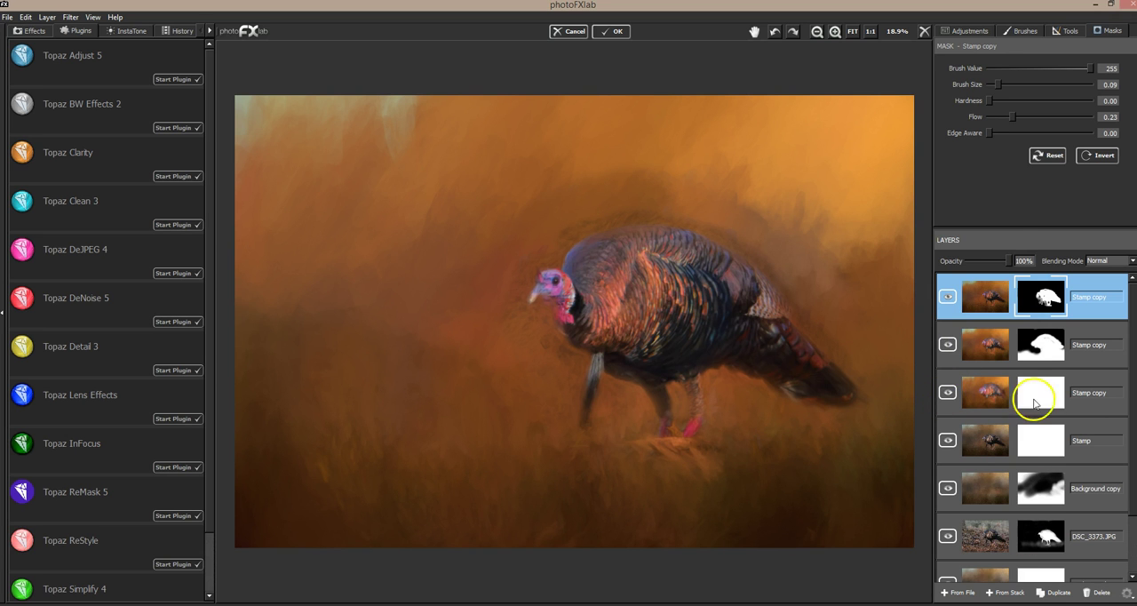
Step: Duplicate the Stamp layer and move the copy to the top of the layer stack
click(1073, 426)
click(1058, 590)
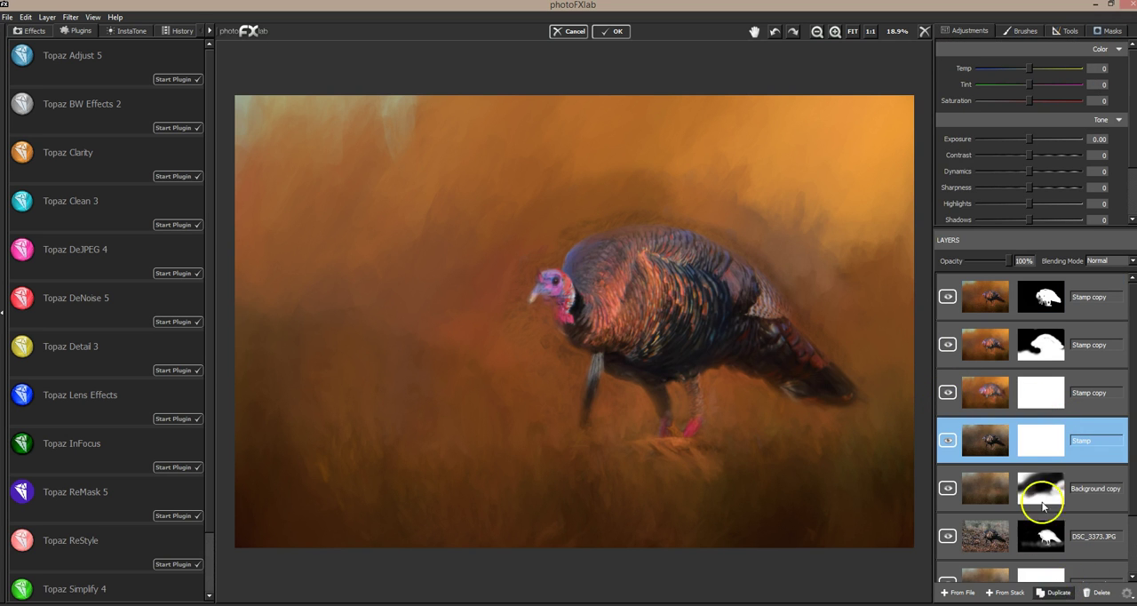
drag(1028, 431, 1030, 299)
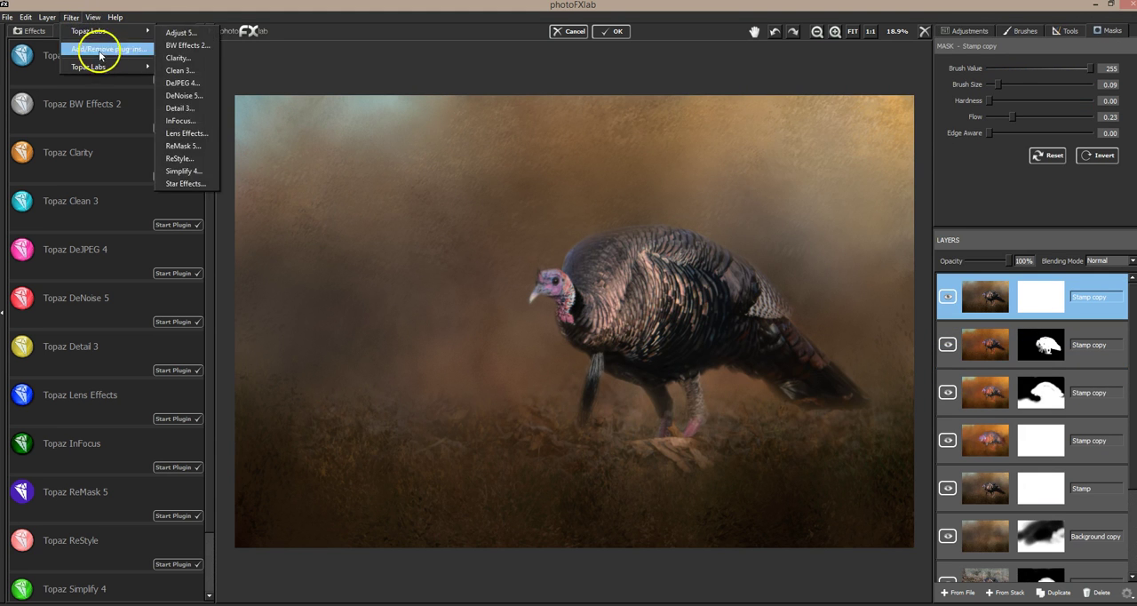
Step: Open the top Stamp copy in Topaz Impression and show the My Presets collection
click(169, 70)
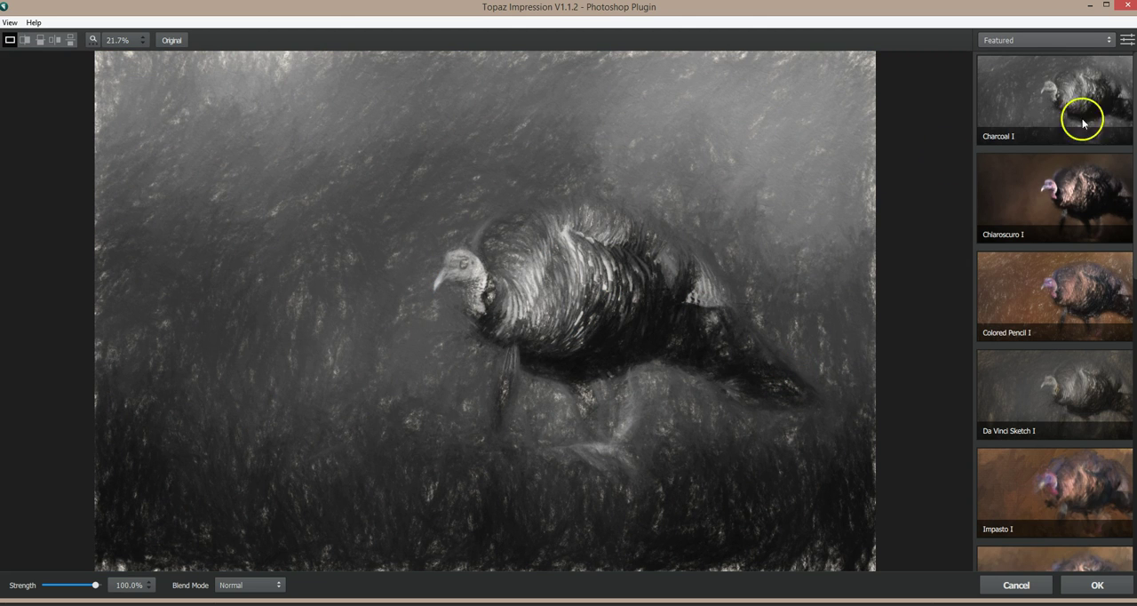
click(1025, 46)
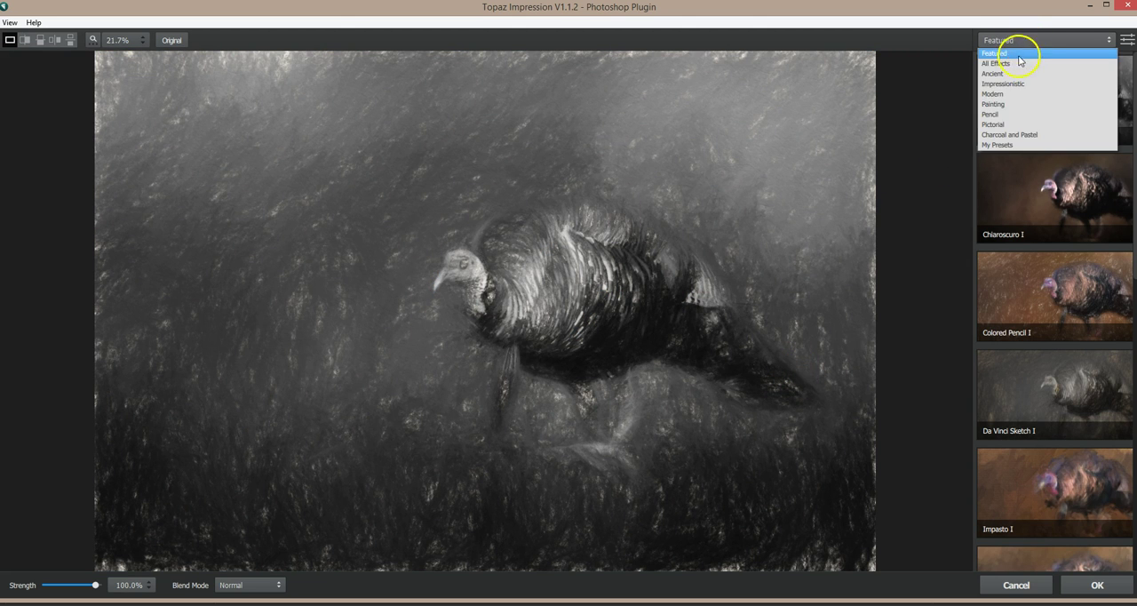
click(1002, 122)
Step: Preview the jai-chiaro1, jai-coloredpencil-saturated, jai-customlg and jai-customsmall presets on the turkey image
click(1001, 109)
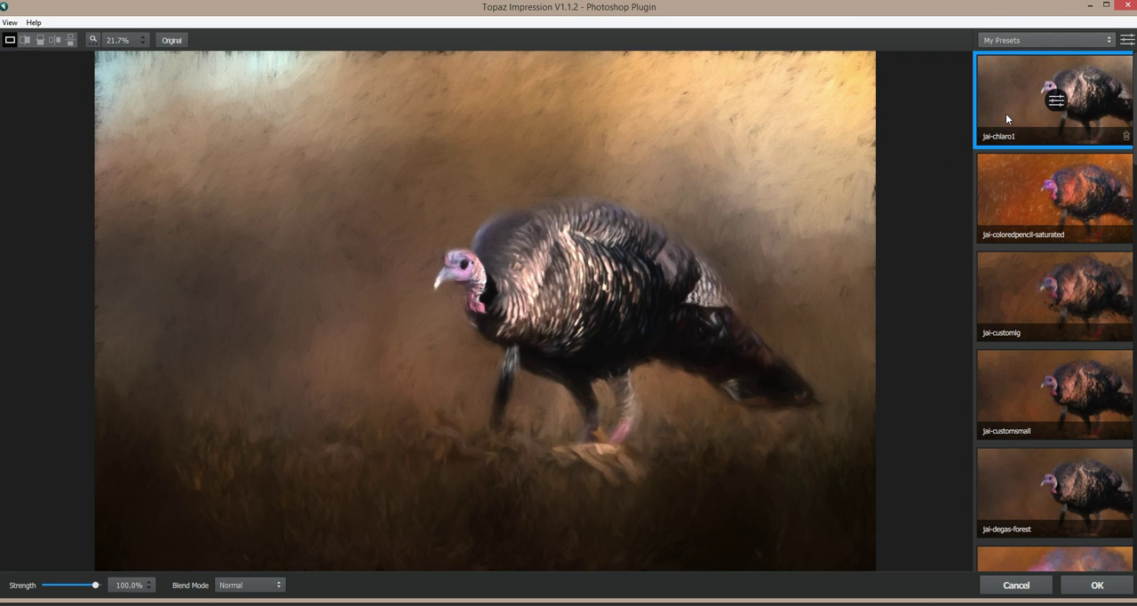
click(1012, 173)
click(1029, 299)
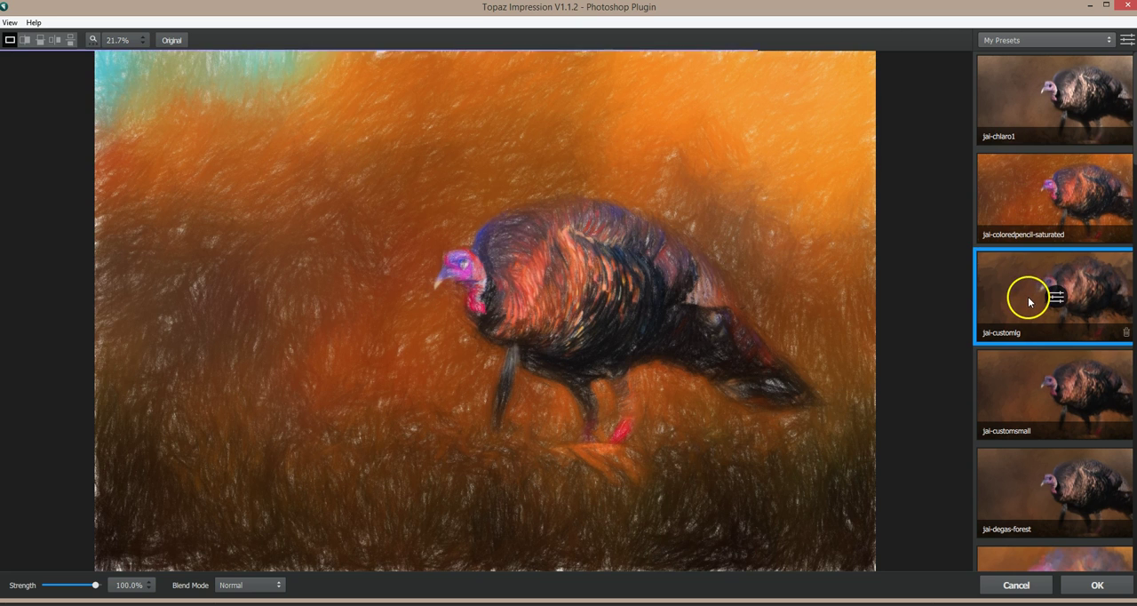
click(1017, 385)
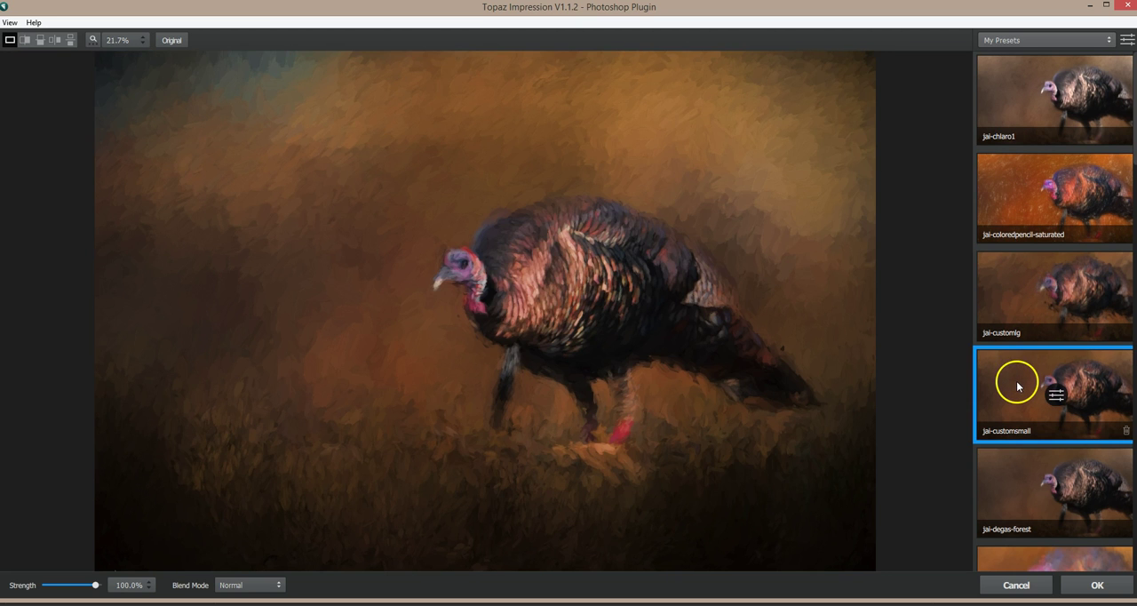
Step: Apply the jai-degas-forest preset at 100% strength to the top Stamp copy
click(1031, 492)
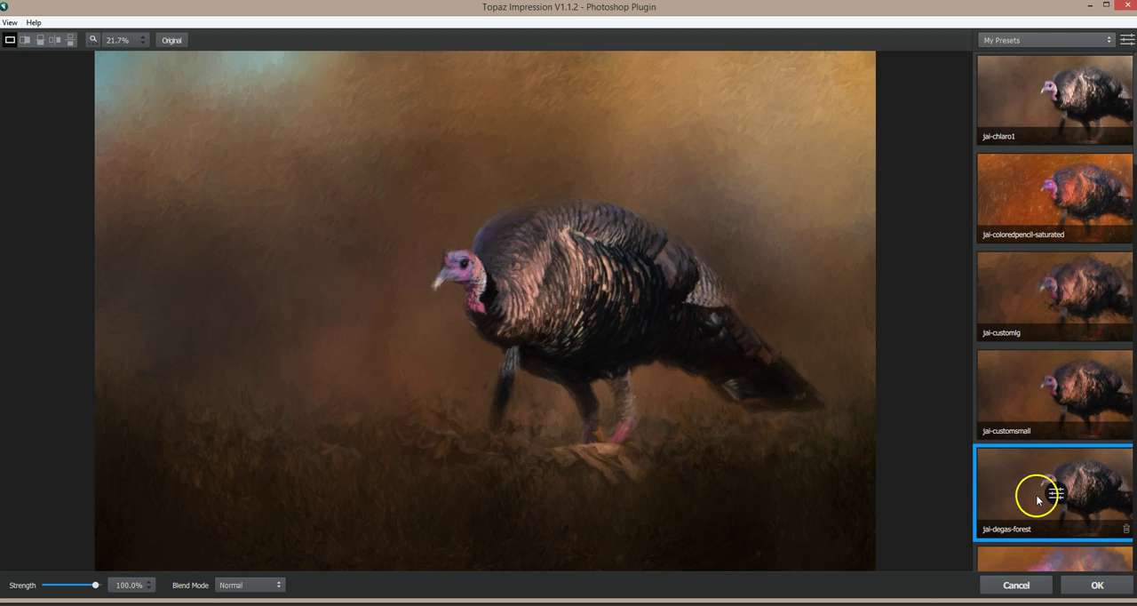
scroll(1032, 489, down, 2)
scroll(1035, 453, down, 1)
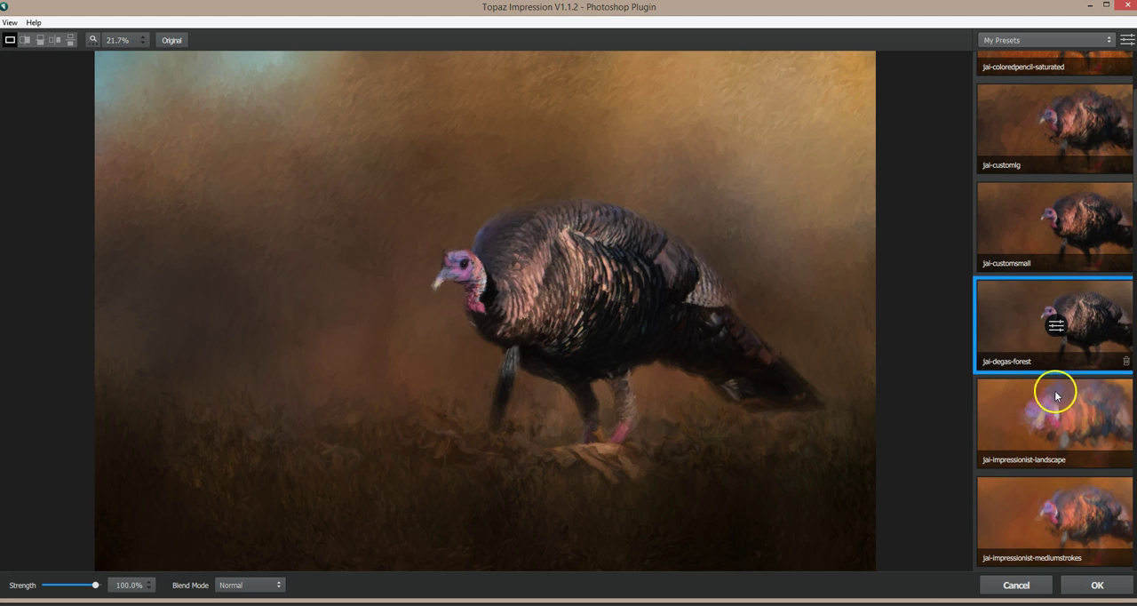
click(1097, 586)
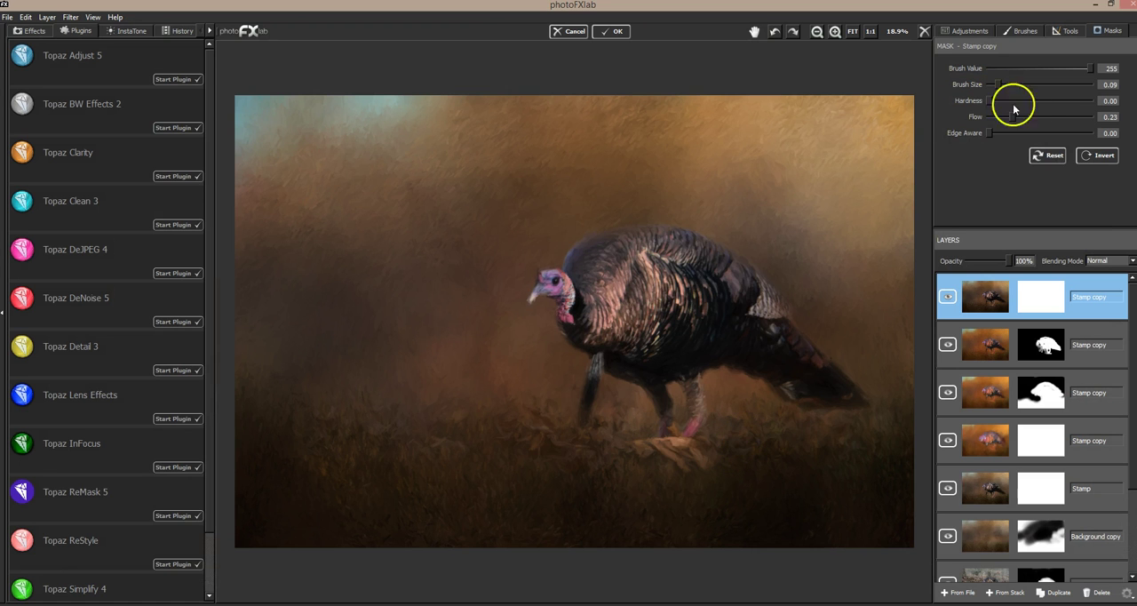
Step: On the top Stamp copy's inverted black mask, reveal the area around the turkey at brush size 0.24, and soften its edge with brush value 0
click(1093, 157)
click(1093, 157)
click(1093, 157)
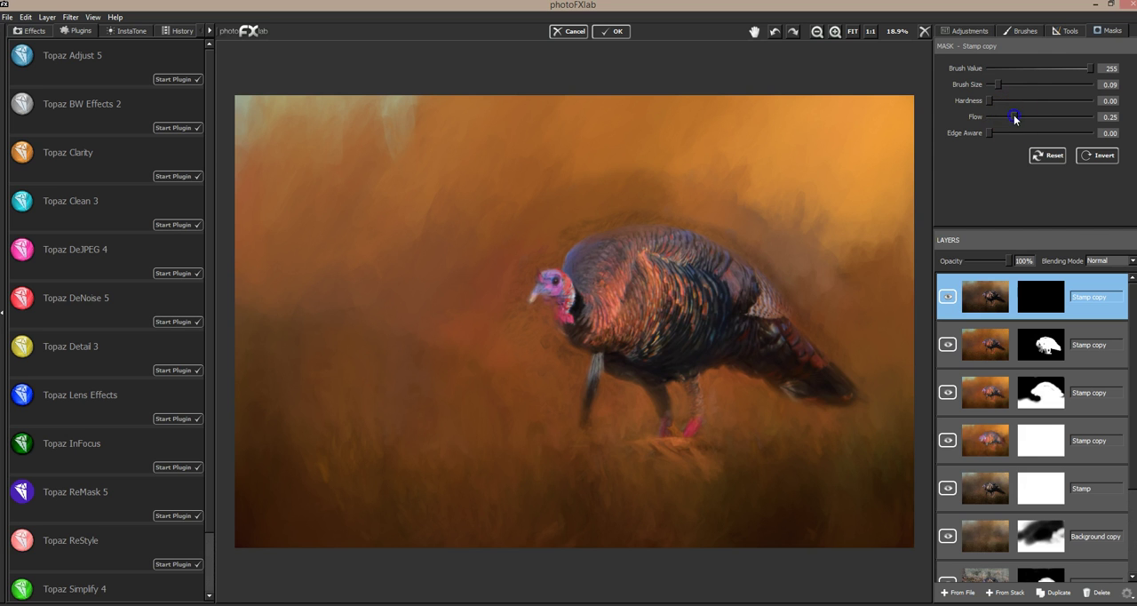
mouse_move(1004, 86)
mouse_down()
mouse_move(1026, 84)
mouse_move(1015, 85)
mouse_up()
mouse_move(578, 233)
mouse_down()
mouse_move(678, 213)
mouse_move(729, 226)
mouse_move(765, 249)
mouse_move(829, 328)
mouse_move(806, 217)
mouse_move(675, 190)
mouse_move(554, 219)
mouse_move(500, 335)
mouse_move(546, 321)
mouse_move(570, 368)
mouse_move(559, 403)
mouse_move(667, 343)
mouse_move(815, 346)
mouse_move(855, 332)
mouse_move(880, 373)
mouse_up()
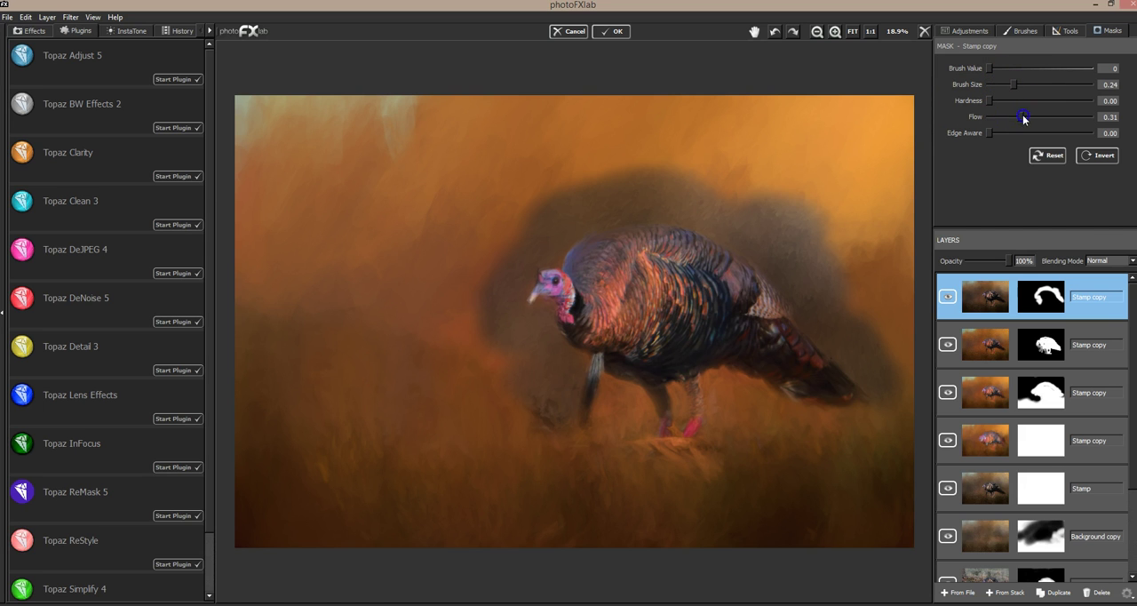
drag(797, 203, 824, 272)
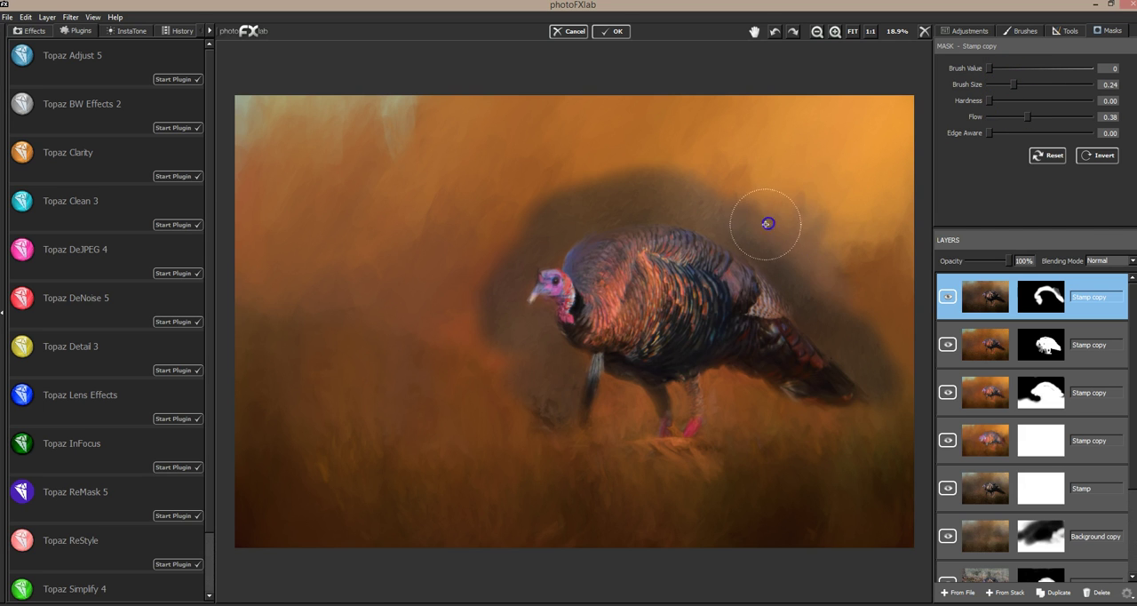
mouse_move(597, 206)
mouse_down()
mouse_move(670, 190)
mouse_move(811, 253)
mouse_move(781, 236)
mouse_move(845, 309)
mouse_move(845, 296)
mouse_move(809, 273)
mouse_move(910, 252)
mouse_up()
Step: Paint the top Stamp copy's mask around the turkey and along the ground with brush value 255, size 0.24 and flow 0.38
click(1033, 68)
mouse_move(769, 201)
mouse_down()
mouse_move(775, 215)
mouse_move(704, 203)
mouse_move(825, 265)
mouse_move(813, 251)
mouse_up()
mouse_move(640, 183)
mouse_down()
mouse_move(578, 203)
mouse_move(661, 200)
mouse_move(573, 211)
mouse_move(692, 183)
mouse_up()
mouse_move(609, 212)
mouse_down()
mouse_move(526, 229)
mouse_move(470, 347)
mouse_up()
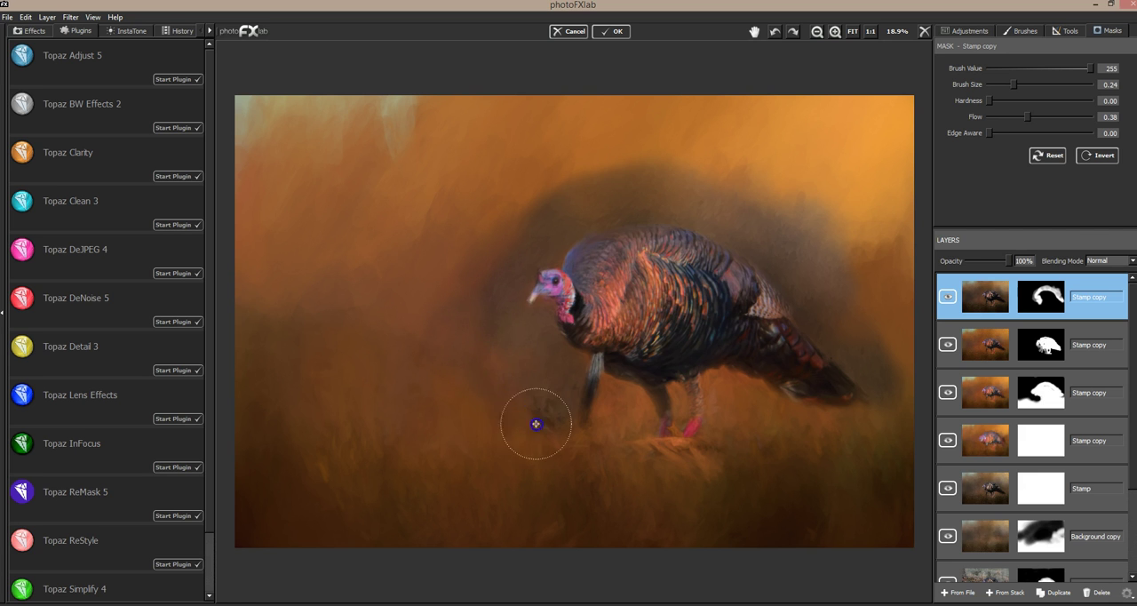
mouse_move(480, 401)
mouse_down()
mouse_move(572, 417)
mouse_move(628, 399)
mouse_move(581, 444)
mouse_move(694, 421)
mouse_move(732, 393)
mouse_move(736, 420)
mouse_move(780, 438)
mouse_move(838, 428)
mouse_move(861, 410)
mouse_move(770, 406)
mouse_move(625, 455)
mouse_move(816, 433)
mouse_move(900, 400)
mouse_move(842, 379)
mouse_move(906, 406)
mouse_up()
mouse_move(880, 324)
mouse_down()
mouse_move(896, 315)
mouse_move(909, 370)
mouse_move(903, 338)
mouse_move(878, 331)
mouse_move(885, 307)
mouse_up()
drag(793, 247, 845, 294)
drag(517, 255, 480, 280)
drag(907, 258, 879, 262)
Step: Set the top Stamp copy's saturation to 21
click(974, 302)
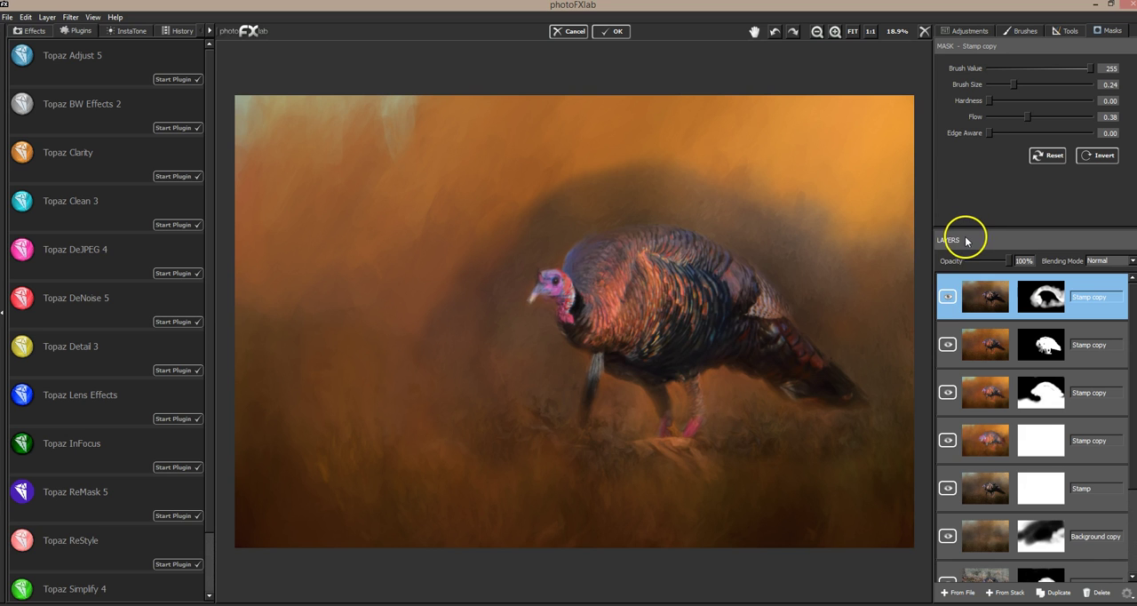
click(972, 33)
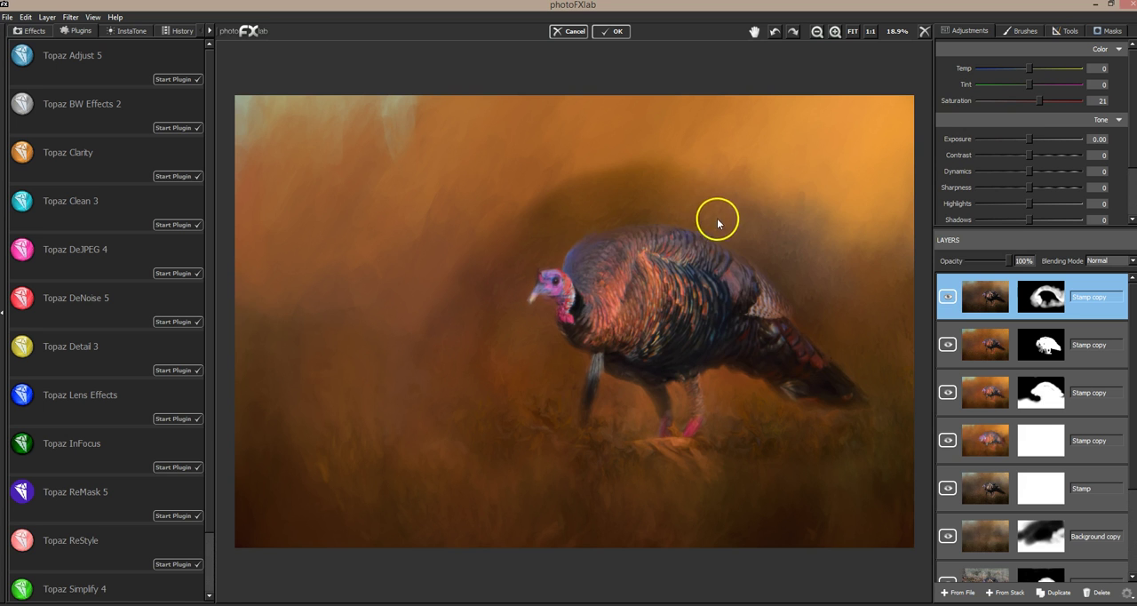
Step: Paint back the dark halo around the turkey on the top Stamp copy's mask with brush value 0, size 0.38 and flow 0.38
click(1106, 32)
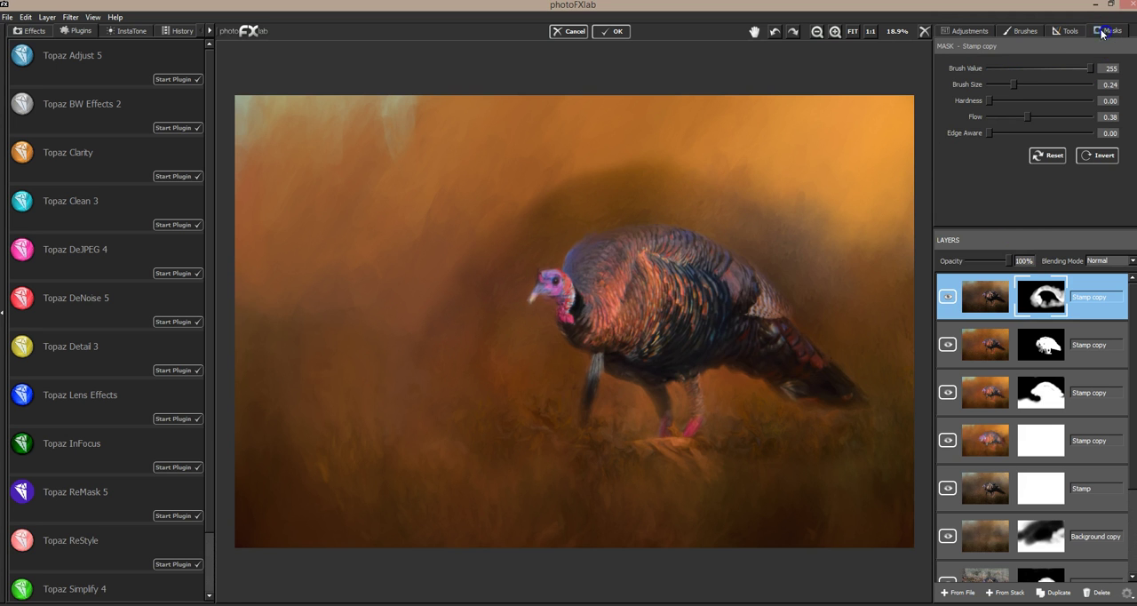
drag(1014, 85, 1029, 84)
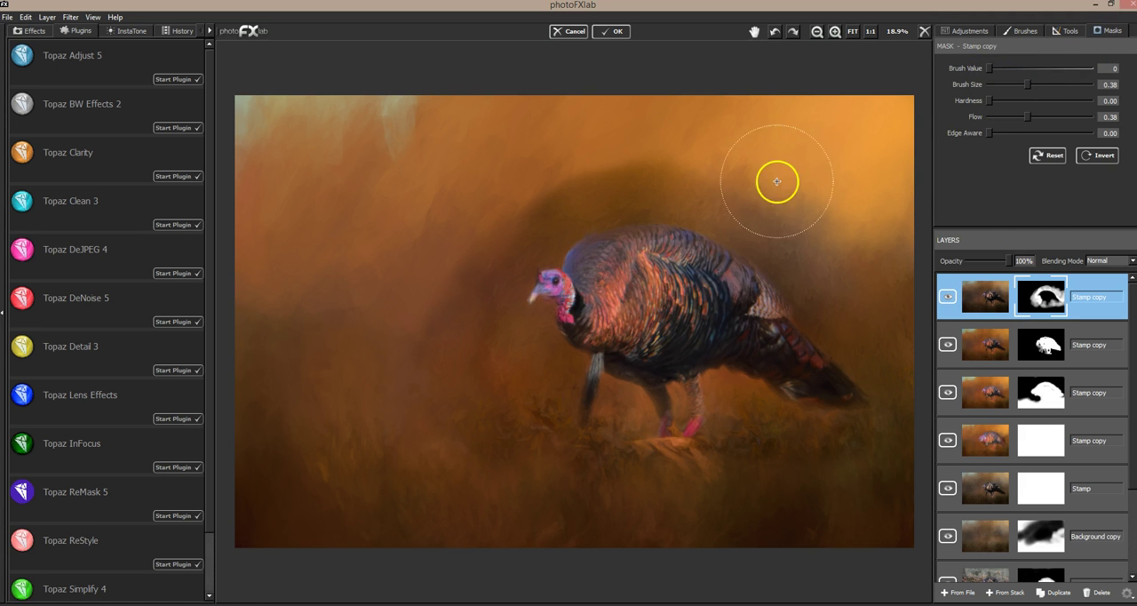
mouse_move(624, 171)
mouse_down()
mouse_move(664, 180)
mouse_move(573, 203)
mouse_move(631, 189)
mouse_up()
mouse_move(529, 210)
mouse_down()
mouse_move(524, 222)
mouse_move(543, 221)
mouse_up()
mouse_move(458, 287)
mouse_down()
mouse_move(475, 287)
mouse_move(495, 334)
mouse_move(525, 350)
mouse_move(503, 300)
mouse_move(497, 382)
mouse_up()
mouse_move(508, 234)
mouse_down()
mouse_move(521, 414)
mouse_move(602, 413)
mouse_up()
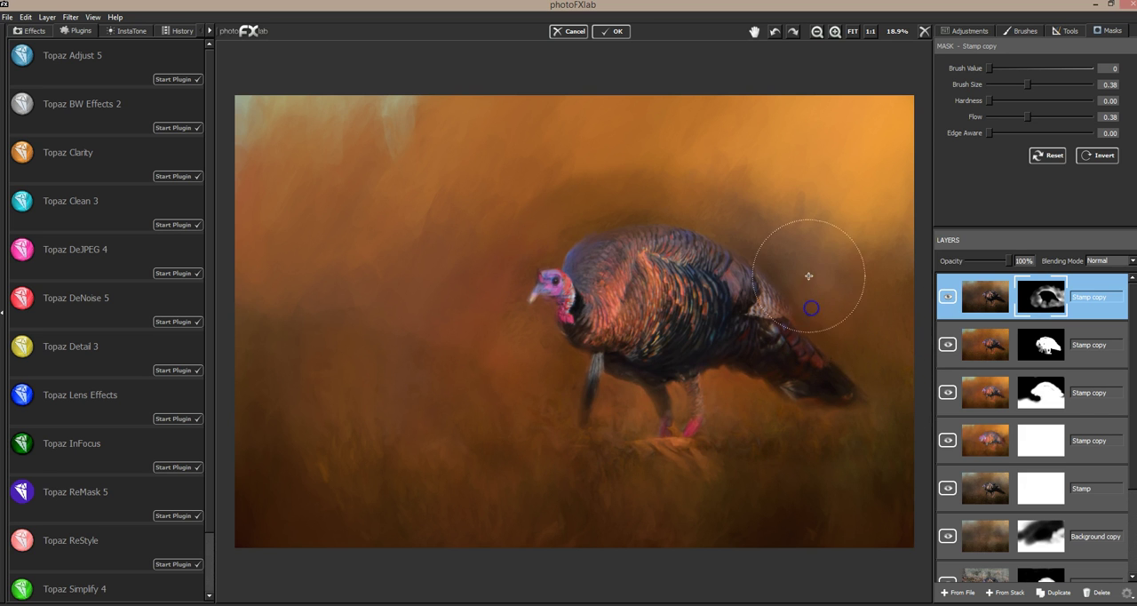
mouse_move(787, 274)
mouse_down()
mouse_move(750, 249)
mouse_move(774, 241)
mouse_up()
drag(627, 206, 669, 202)
drag(570, 221, 579, 229)
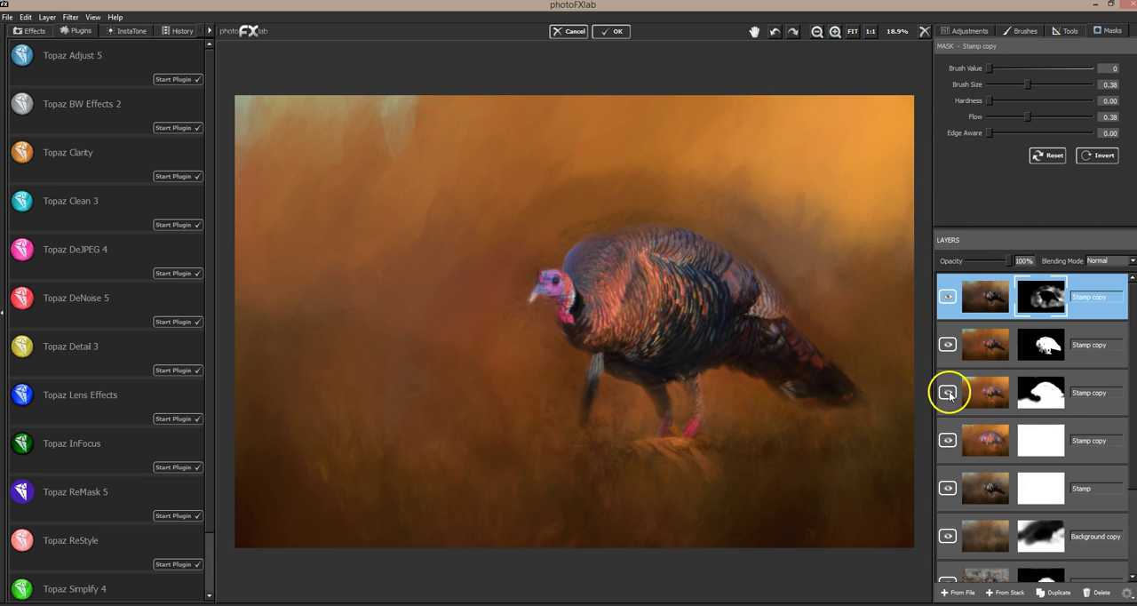
Step: Toggle the visibility of the second and third Stamp copies to compare their effect on the turkey
click(948, 392)
click(948, 394)
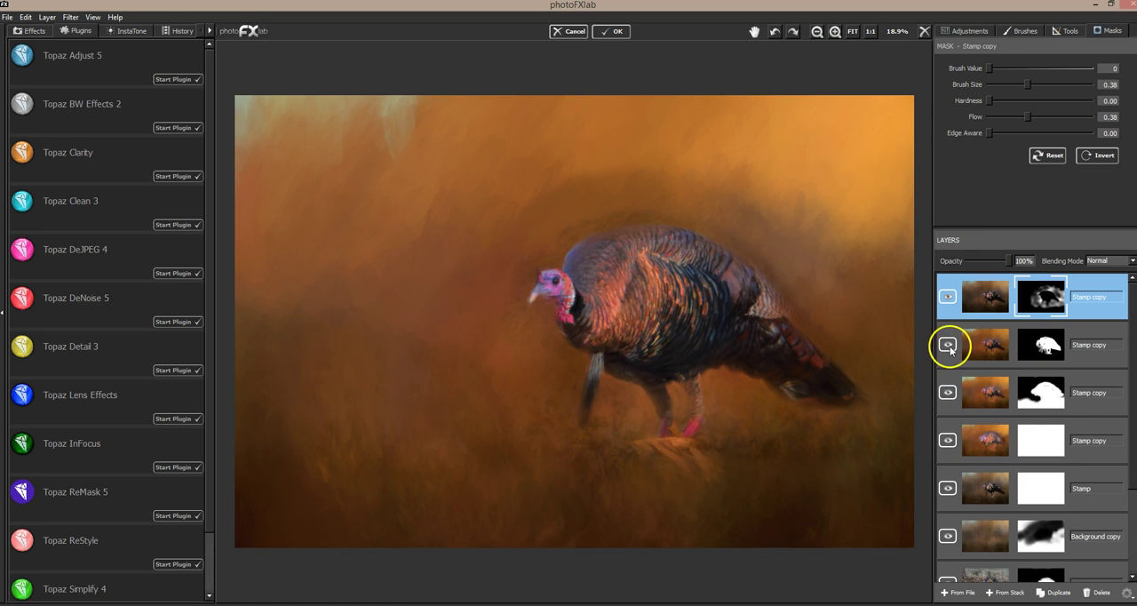
click(948, 345)
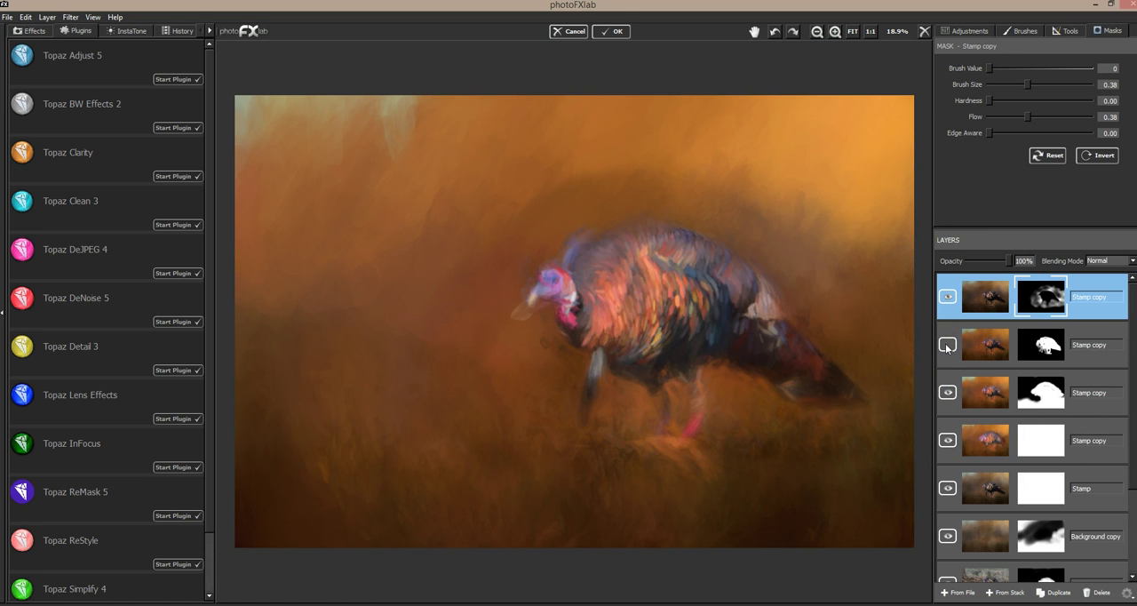
click(948, 345)
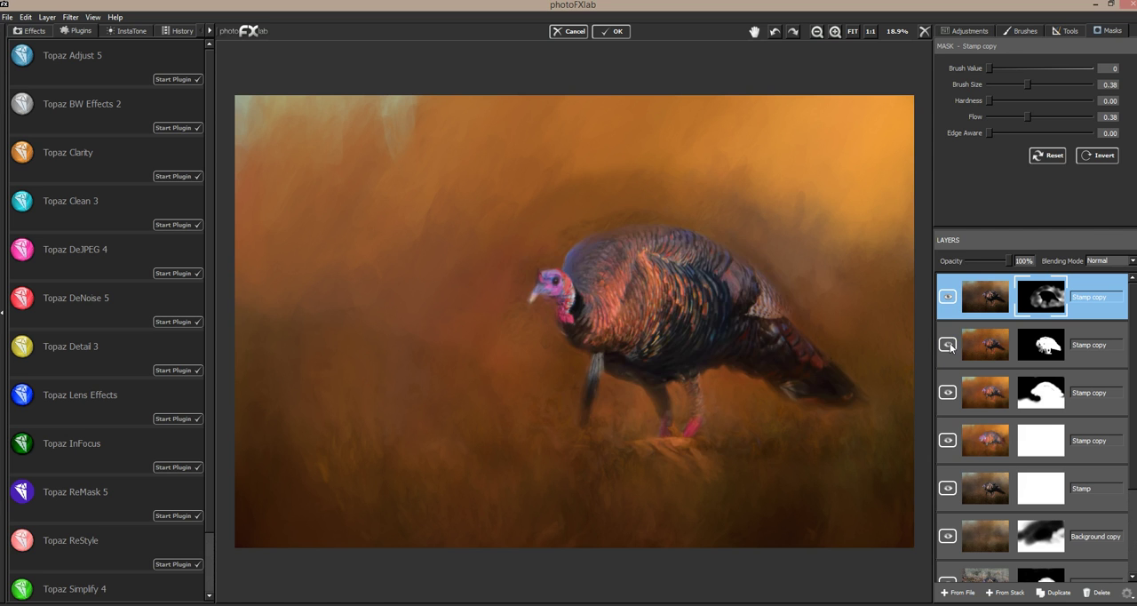
click(948, 344)
click(948, 346)
Step: Hide and delete the Degas-style Stamp copy at the top of the layer stack
click(949, 298)
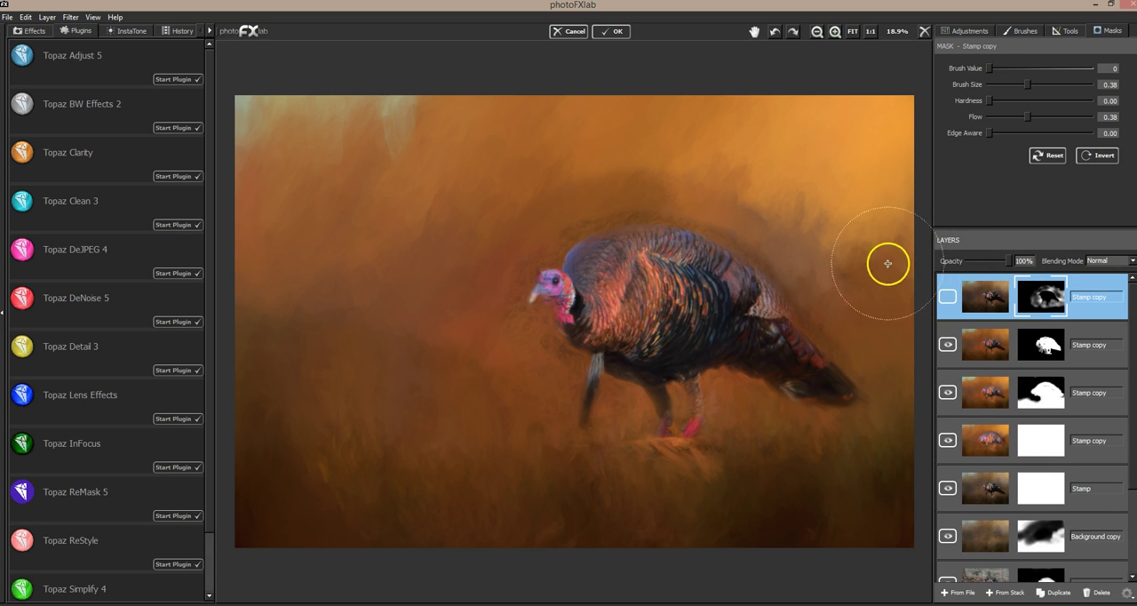
click(1100, 593)
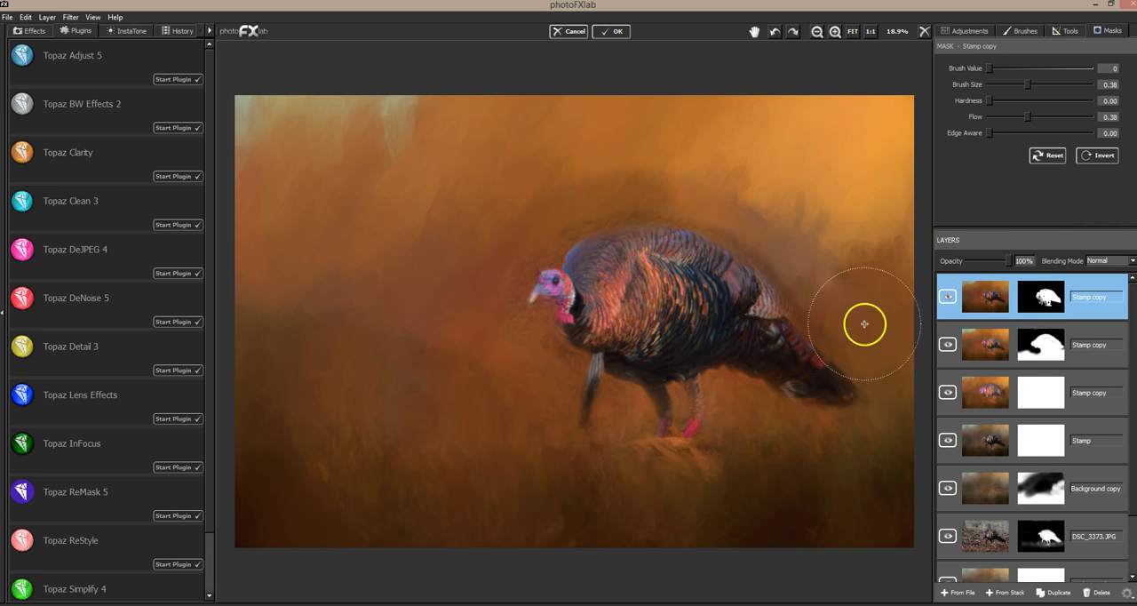
Step: Hide and show the two upper masked Stamp copies to compare the brushwork each contributes
click(949, 298)
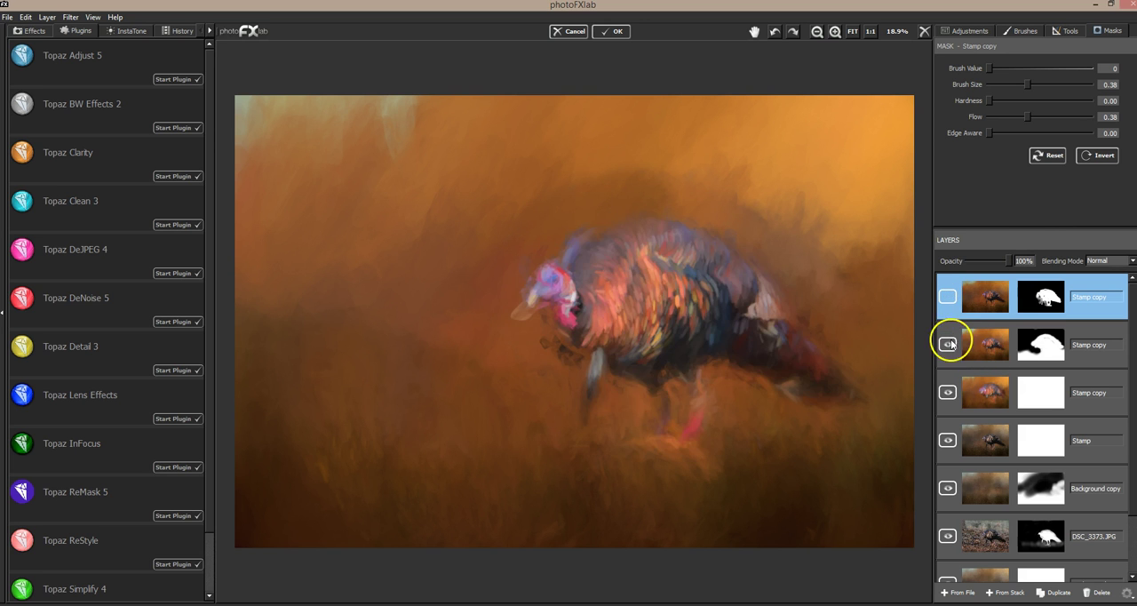
click(947, 344)
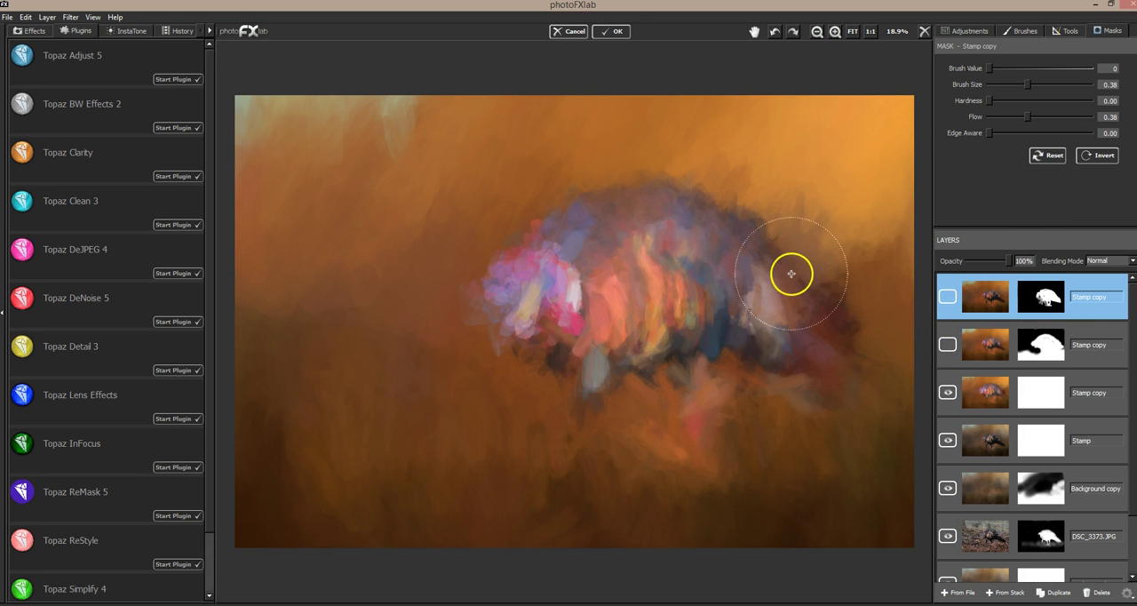
click(949, 347)
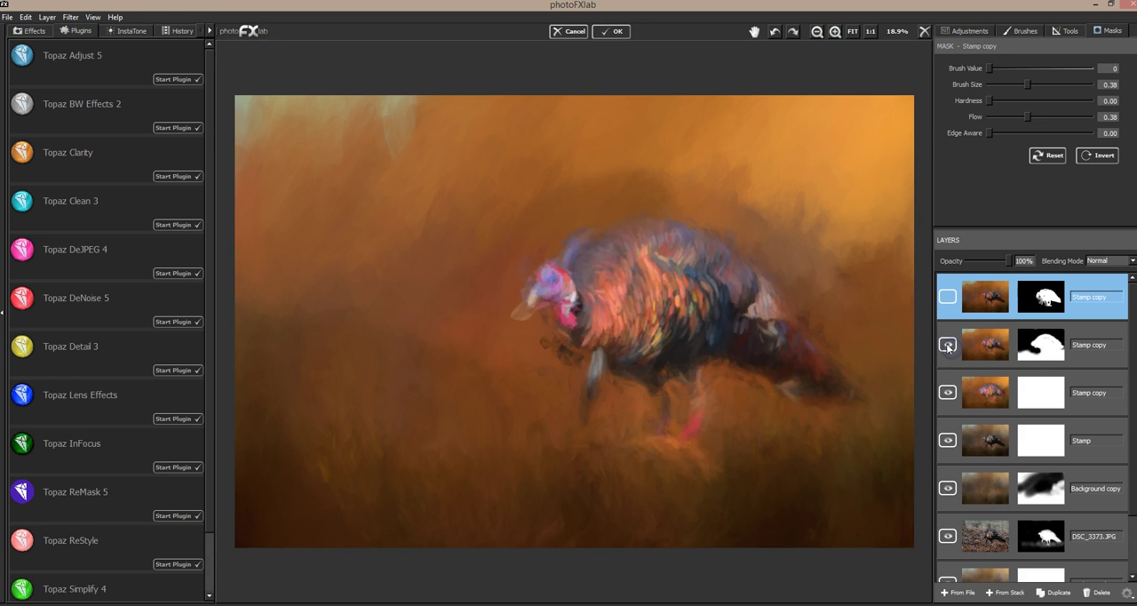
click(1094, 332)
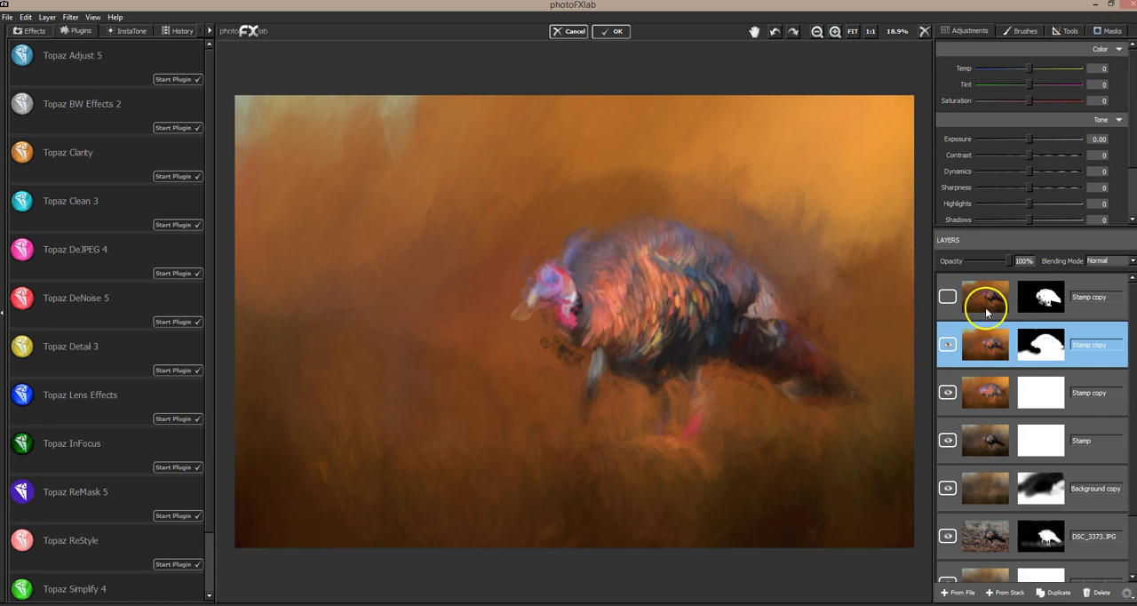
click(949, 297)
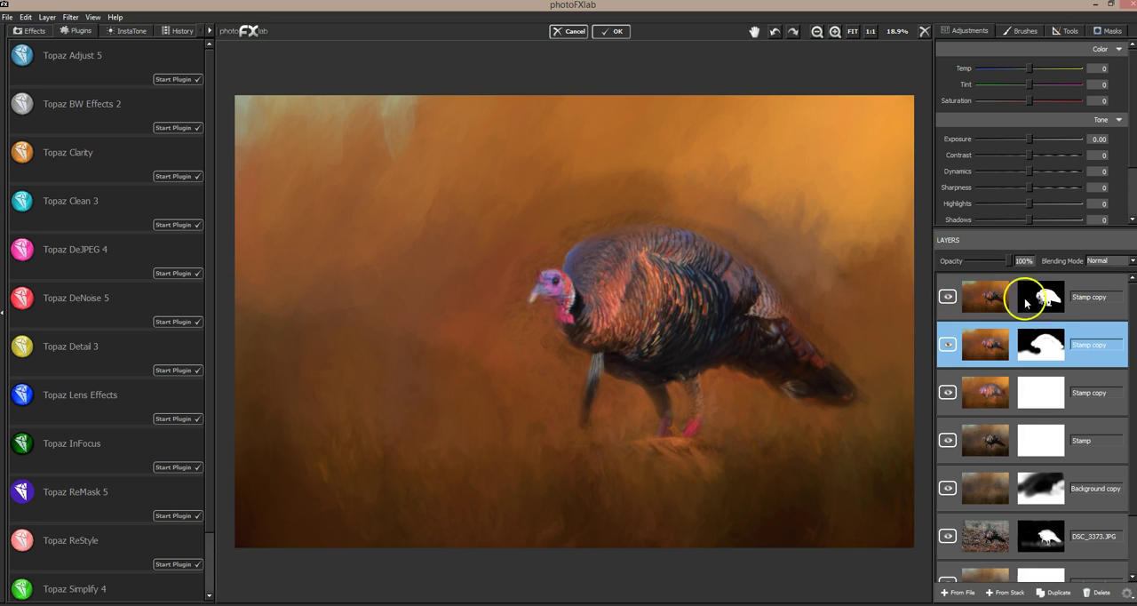
Step: Reveal the top Stamp copy across the background by painting its mask with brush value 255, size 0.45, at flow 0.38 and then 0.18
click(1022, 295)
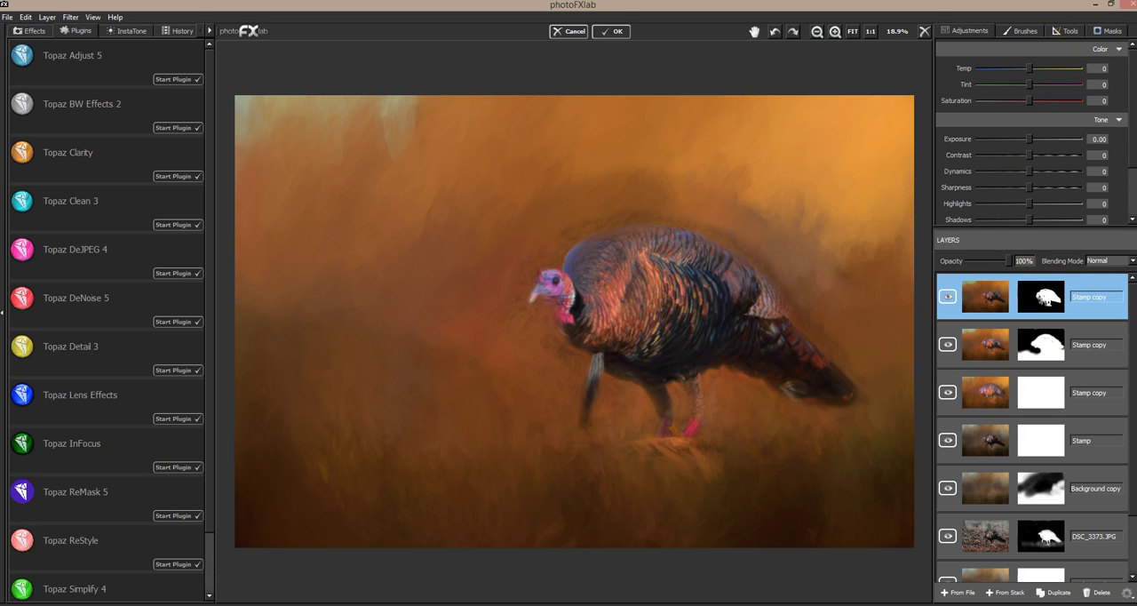
click(1109, 30)
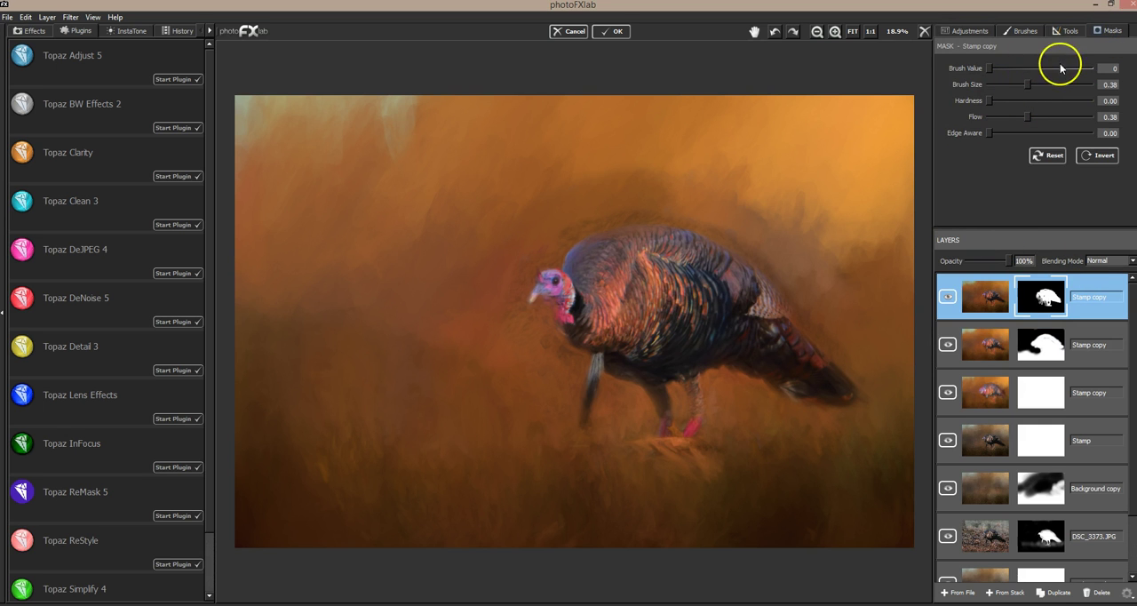
drag(1036, 85, 1034, 84)
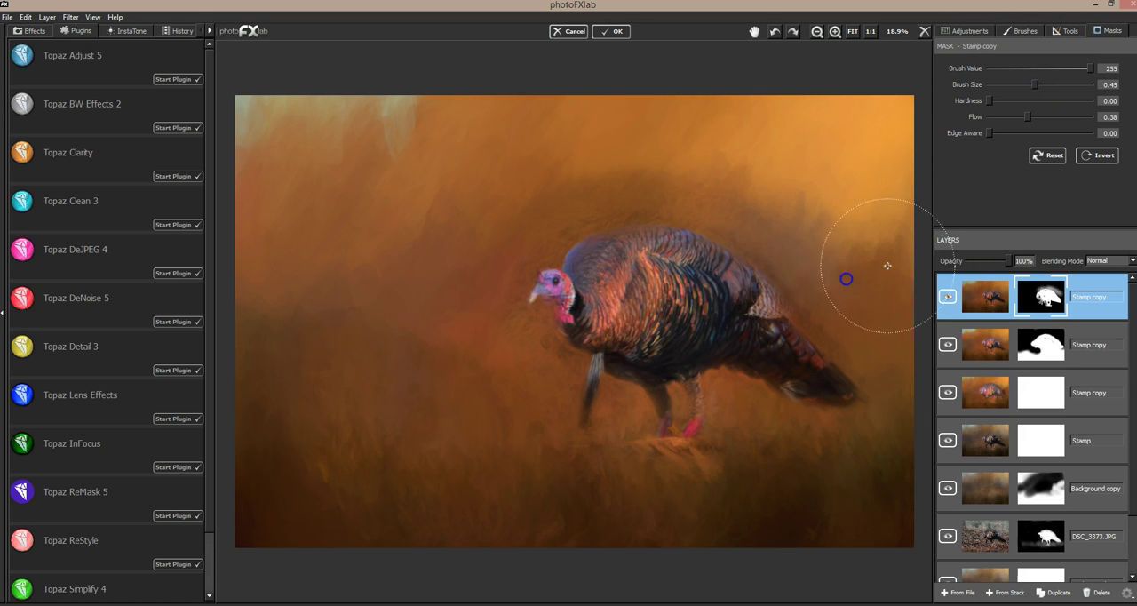
mouse_move(819, 307)
mouse_down()
mouse_move(890, 338)
mouse_move(901, 376)
mouse_up()
mouse_move(765, 266)
mouse_down()
mouse_move(743, 395)
mouse_move(842, 399)
mouse_move(849, 360)
mouse_move(565, 308)
mouse_move(489, 372)
mouse_move(557, 380)
mouse_move(459, 328)
mouse_move(522, 262)
mouse_move(467, 274)
mouse_move(557, 210)
mouse_move(399, 281)
mouse_move(368, 311)
mouse_move(505, 383)
mouse_move(399, 412)
mouse_move(348, 382)
mouse_move(455, 449)
mouse_move(718, 360)
mouse_move(883, 336)
mouse_move(786, 269)
mouse_move(811, 266)
mouse_move(845, 328)
mouse_move(848, 367)
mouse_move(743, 396)
mouse_move(807, 425)
mouse_move(860, 410)
mouse_move(864, 295)
mouse_move(901, 278)
mouse_up()
mouse_move(431, 326)
mouse_down()
mouse_move(326, 379)
mouse_move(293, 331)
mouse_move(453, 225)
mouse_move(518, 212)
mouse_move(722, 229)
mouse_move(749, 255)
mouse_move(834, 277)
mouse_up()
mouse_move(287, 272)
mouse_down()
mouse_move(447, 194)
mouse_move(232, 288)
mouse_move(303, 229)
mouse_up()
mouse_move(556, 97)
mouse_down()
mouse_move(569, 102)
mouse_move(598, 169)
mouse_move(734, 168)
mouse_up()
drag(1028, 117, 1007, 117)
mouse_move(602, 151)
mouse_down()
mouse_move(725, 161)
mouse_move(853, 210)
mouse_move(883, 200)
mouse_move(846, 147)
mouse_move(816, 167)
mouse_move(880, 209)
mouse_move(900, 190)
mouse_up()
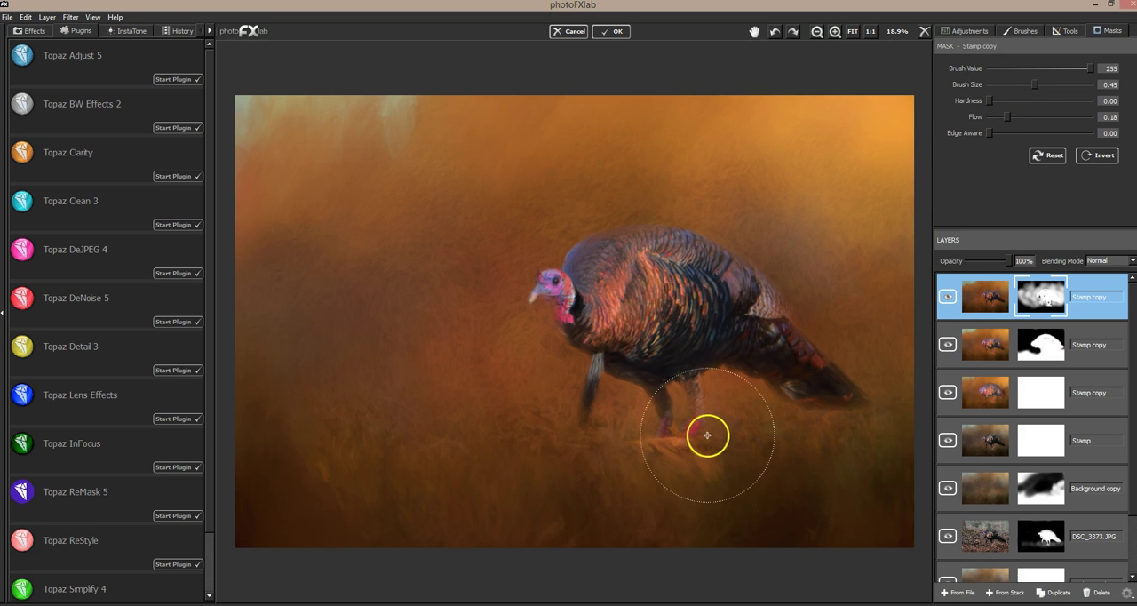
Step: Partly hide the top Stamp copy in the background around the turkey by painting its mask with brush value 0 at size 0.45
click(993, 68)
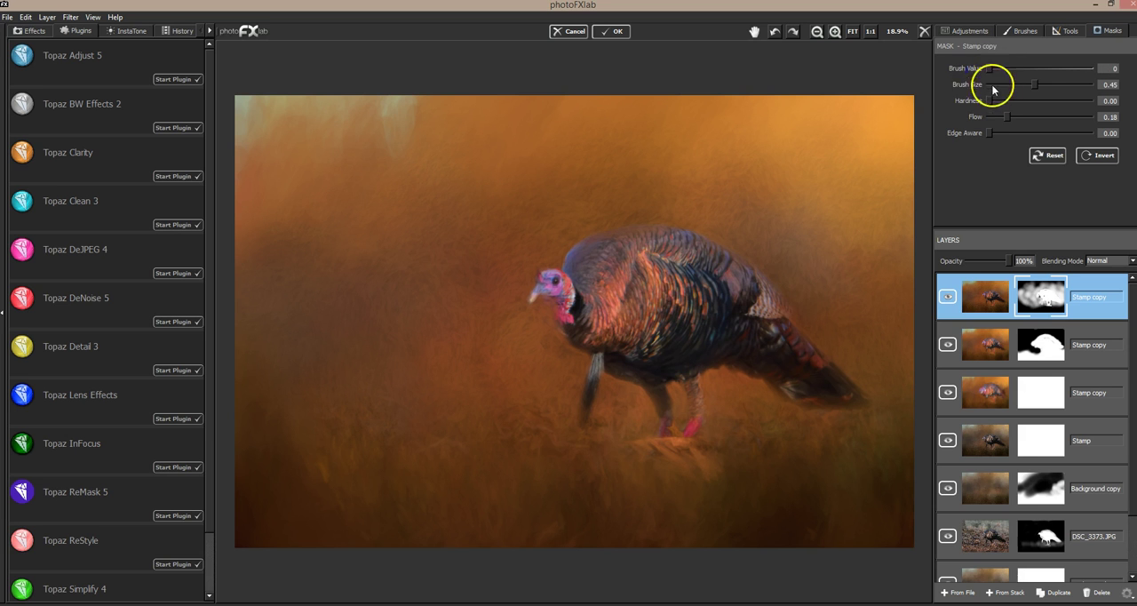
drag(1007, 117, 1001, 119)
mouse_move(861, 205)
mouse_down()
mouse_move(754, 157)
mouse_move(779, 176)
mouse_move(845, 175)
mouse_move(867, 190)
mouse_move(890, 278)
mouse_move(836, 264)
mouse_up()
mouse_move(670, 153)
mouse_down()
mouse_move(622, 130)
mouse_move(593, 180)
mouse_move(650, 183)
mouse_move(507, 216)
mouse_move(560, 190)
mouse_move(506, 202)
mouse_move(441, 194)
mouse_up()
mouse_move(442, 165)
mouse_down()
mouse_move(417, 233)
mouse_move(469, 291)
mouse_move(494, 245)
mouse_move(377, 294)
mouse_move(299, 259)
mouse_up()
mouse_move(353, 205)
mouse_down()
mouse_move(373, 276)
mouse_move(401, 299)
mouse_move(436, 202)
mouse_move(421, 240)
mouse_move(457, 194)
mouse_move(490, 250)
mouse_move(528, 219)
mouse_move(487, 267)
mouse_move(479, 360)
mouse_move(488, 309)
mouse_move(500, 351)
mouse_move(503, 311)
mouse_move(429, 396)
mouse_move(349, 329)
mouse_move(269, 355)
mouse_move(244, 350)
mouse_move(276, 448)
mouse_move(391, 413)
mouse_move(502, 415)
mouse_move(441, 451)
mouse_move(387, 445)
mouse_move(560, 200)
mouse_move(501, 328)
mouse_move(519, 322)
mouse_move(509, 290)
mouse_move(519, 219)
mouse_move(794, 291)
mouse_up()
mouse_move(825, 341)
mouse_down()
mouse_move(869, 358)
mouse_move(734, 388)
mouse_move(782, 400)
mouse_up()
Step: Reveal the top Stamp copy beside the turkey's head and chest and along the ground with brush value 255, size 0.13 and flow 0.21
click(1094, 69)
click(1011, 84)
click(1003, 85)
click(1011, 117)
mouse_move(524, 335)
mouse_down()
mouse_move(522, 277)
mouse_move(512, 330)
mouse_move(524, 304)
mouse_up()
drag(531, 285, 527, 292)
mouse_move(531, 299)
mouse_down()
mouse_move(531, 262)
mouse_move(513, 316)
mouse_move(472, 374)
mouse_move(537, 352)
mouse_up()
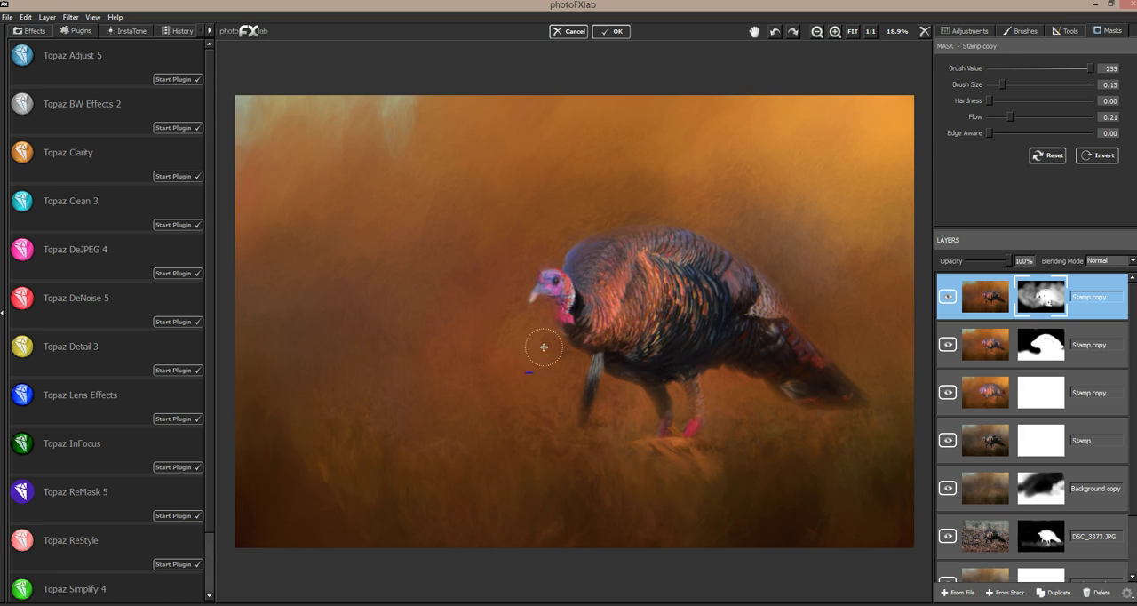
mouse_move(523, 441)
mouse_down()
mouse_move(552, 410)
mouse_move(567, 437)
mouse_move(660, 432)
mouse_move(670, 416)
mouse_move(622, 447)
mouse_move(670, 437)
mouse_move(745, 393)
mouse_move(831, 438)
mouse_move(862, 409)
mouse_move(918, 402)
mouse_up()
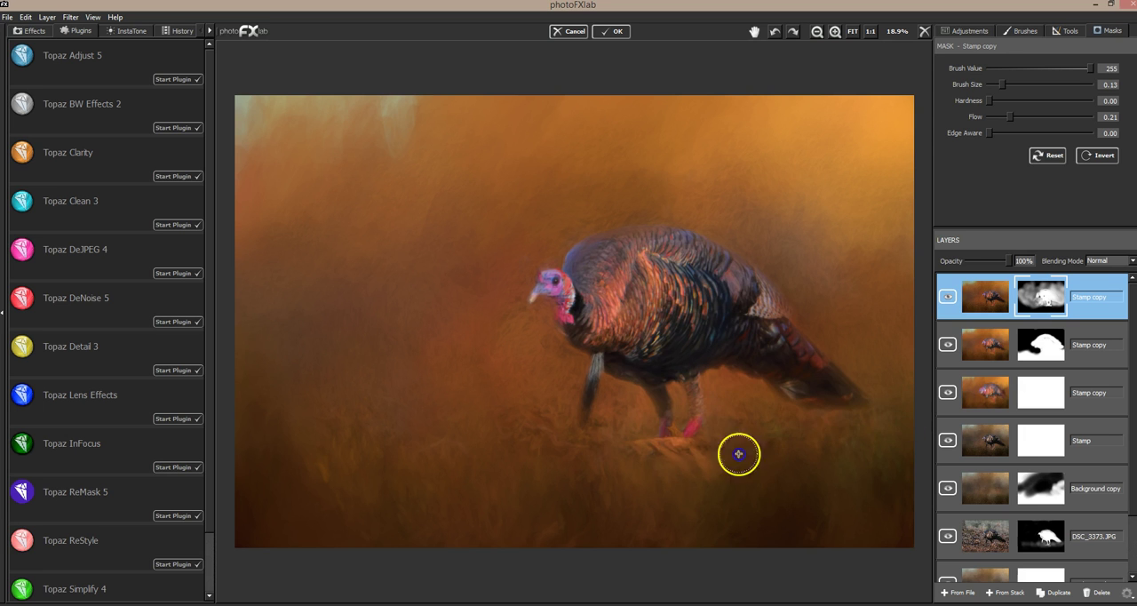
Step: Reveal more of the top Stamp copy's grass across the foreground with the mask brush at size 0.35 and flow 0.21
drag(1003, 84, 1025, 85)
mouse_move(502, 445)
mouse_down()
mouse_move(847, 472)
mouse_move(649, 488)
mouse_move(793, 478)
mouse_move(834, 489)
mouse_move(782, 488)
mouse_up()
mouse_move(444, 484)
mouse_down()
mouse_move(259, 413)
mouse_move(266, 442)
mouse_move(306, 451)
mouse_up()
drag(313, 452, 391, 441)
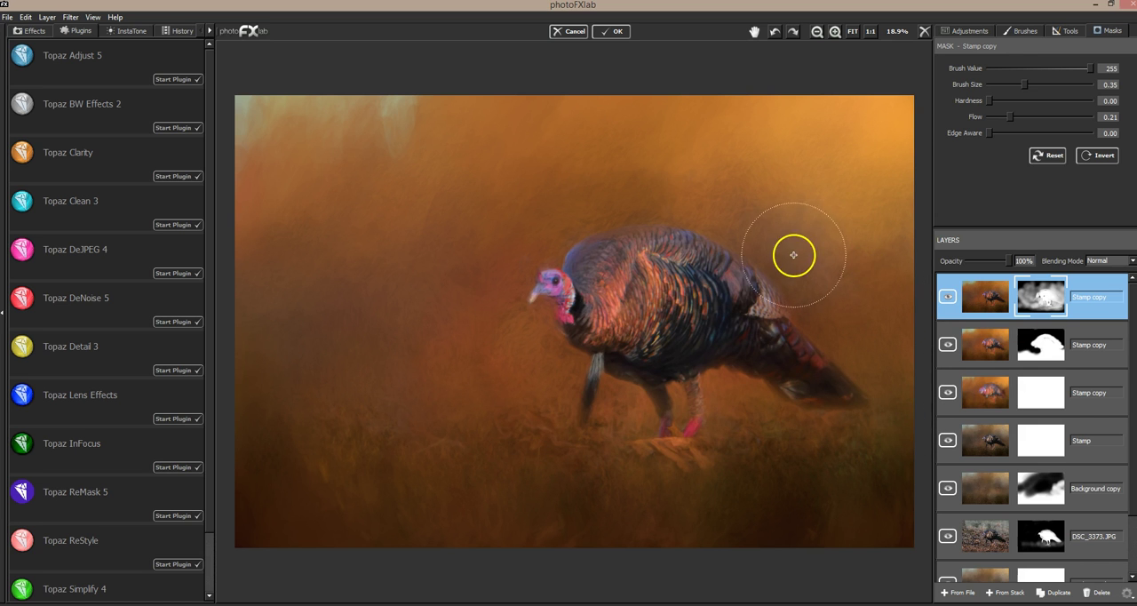
Step: Toggle the visibility of the top two Stamp copies to compare the painting with and without the revised mask
click(948, 299)
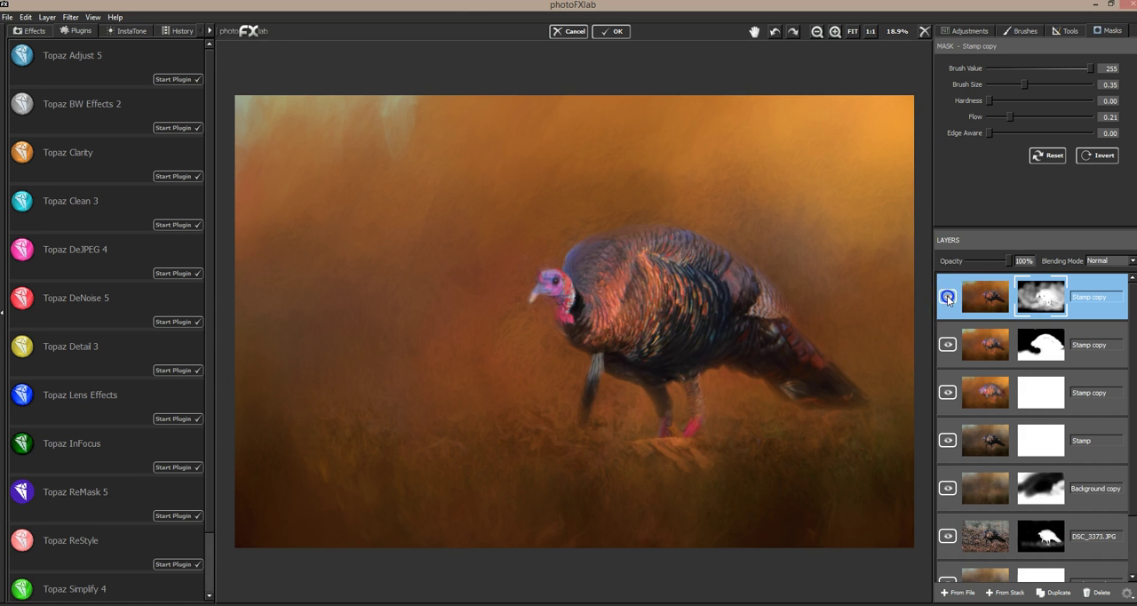
click(948, 298)
click(948, 299)
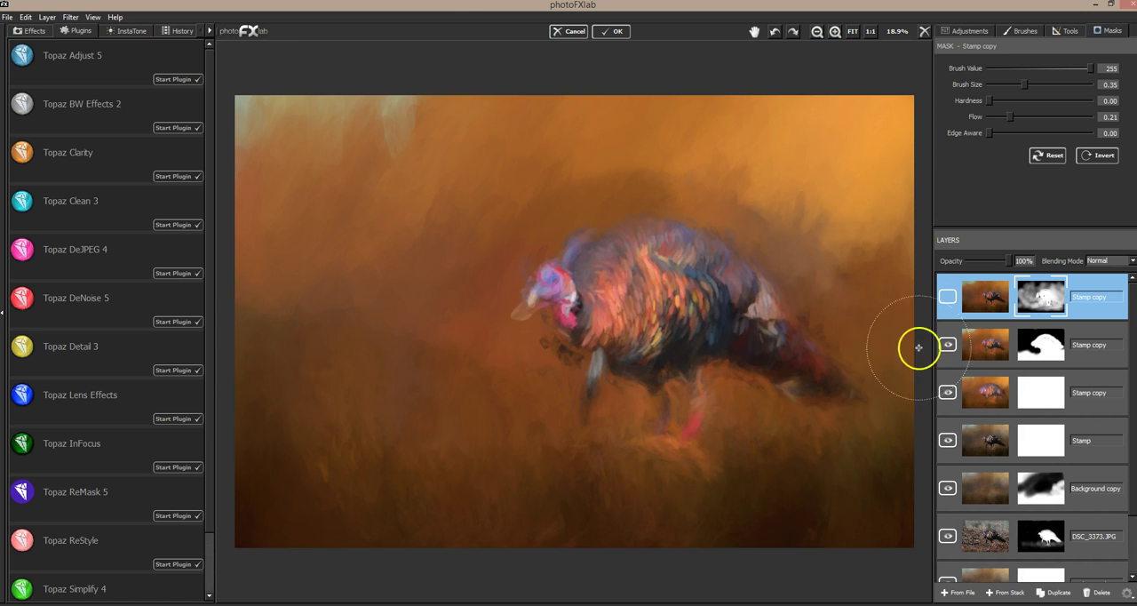
click(949, 346)
click(948, 346)
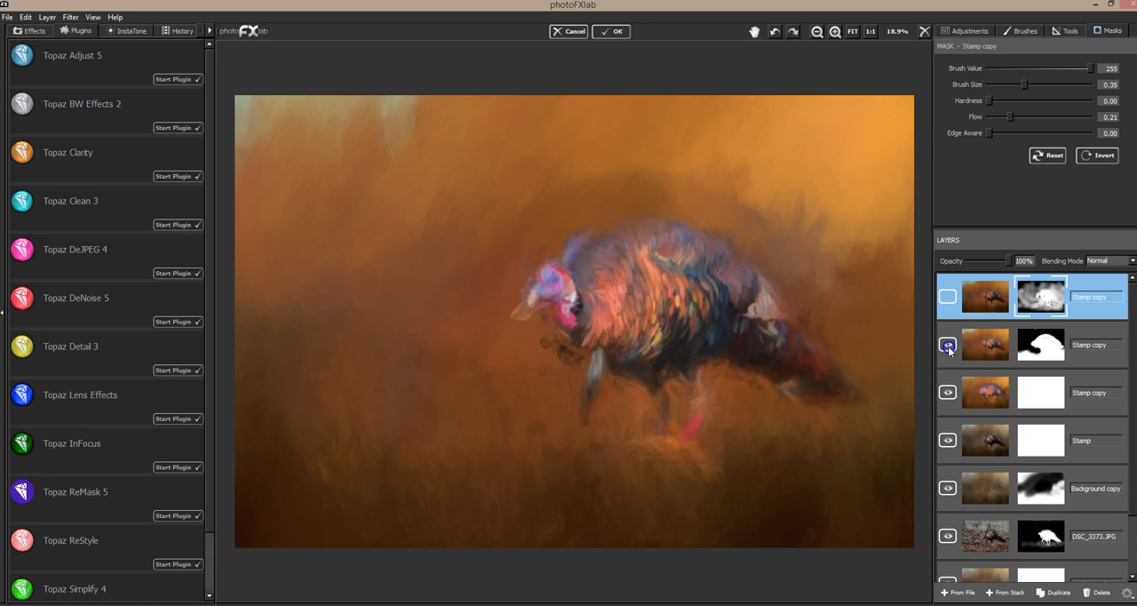
click(948, 297)
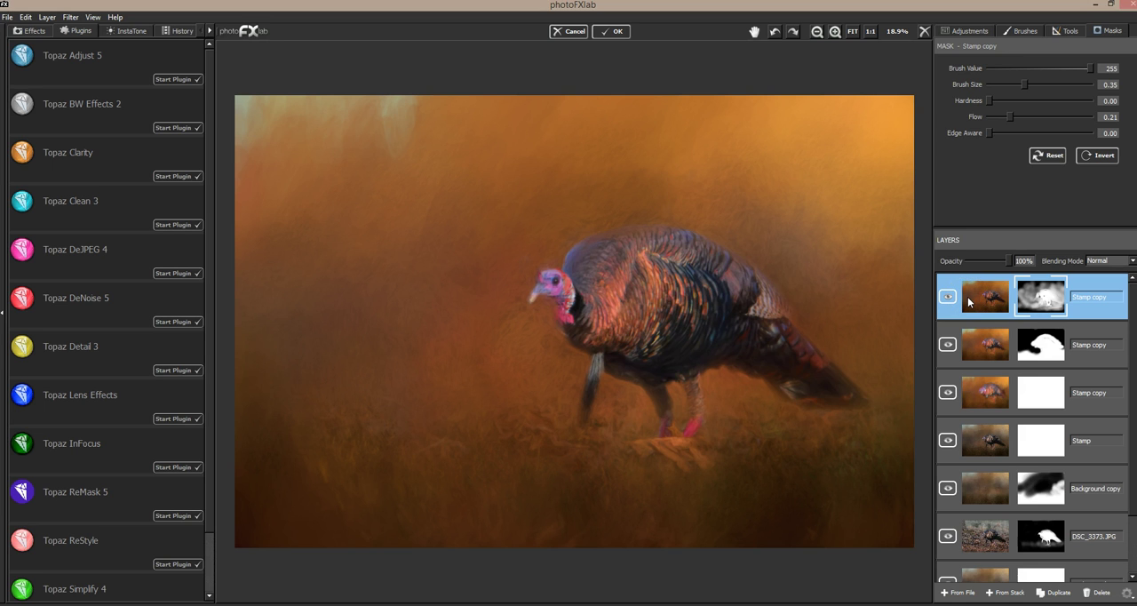
click(949, 298)
click(949, 298)
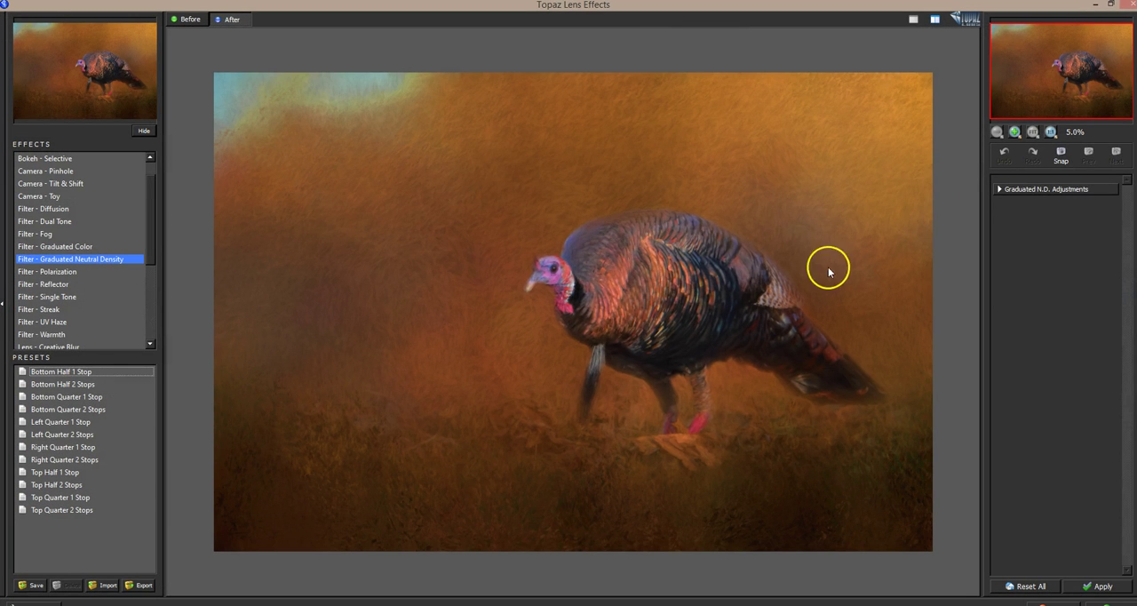
Step: Preview the Right Quarter 2 Stops graduated neutral density preset, and apply the Gold Right preset of the Reflector filter instead
click(63, 459)
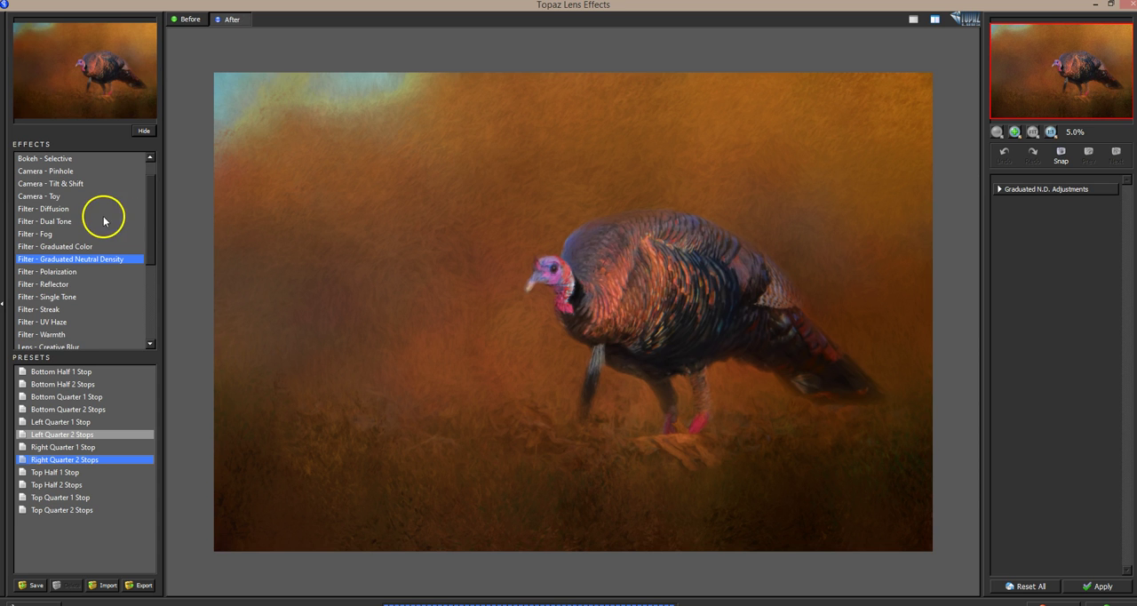
click(63, 285)
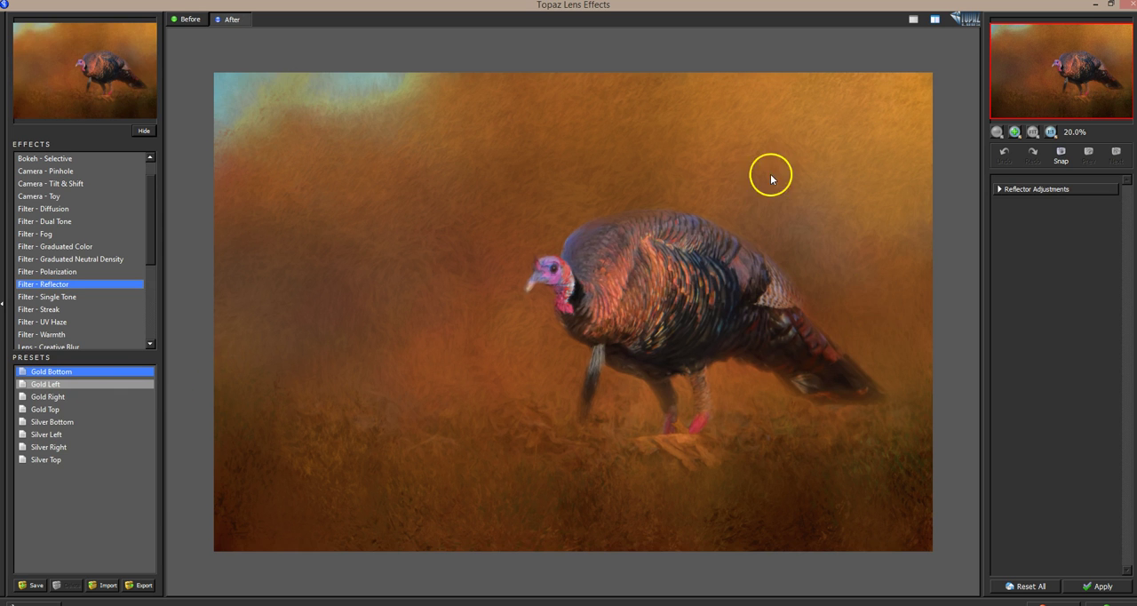
click(64, 398)
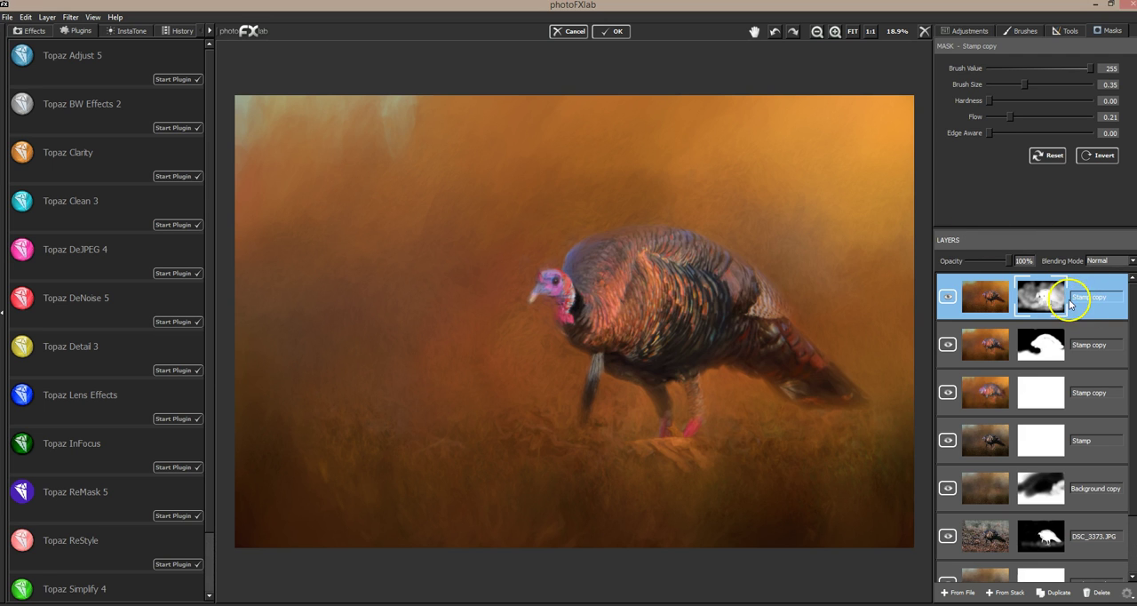
Step: Stamp the visible layers into a new top layer and place a duplicate of the earlier dark Stamp layer directly beneath it
click(1010, 593)
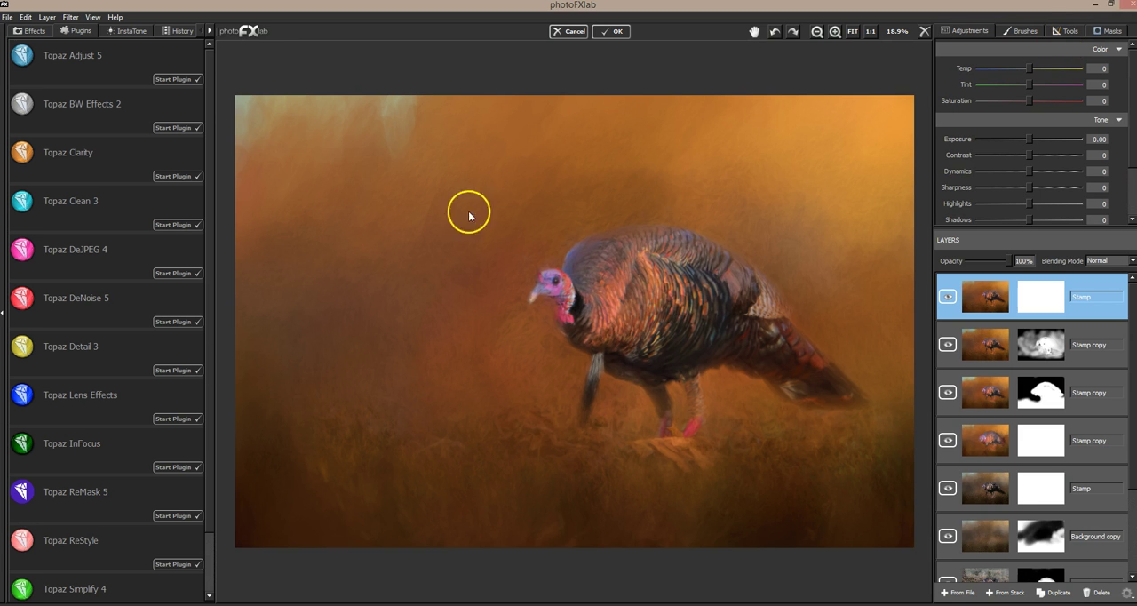
click(1018, 493)
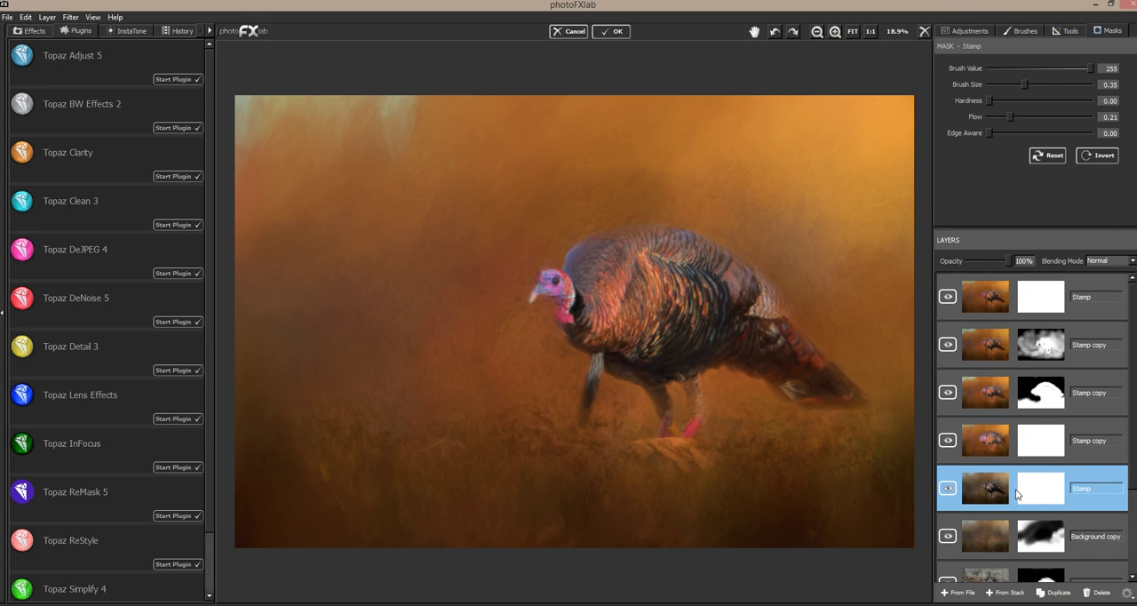
click(1055, 592)
drag(1016, 495, 1048, 298)
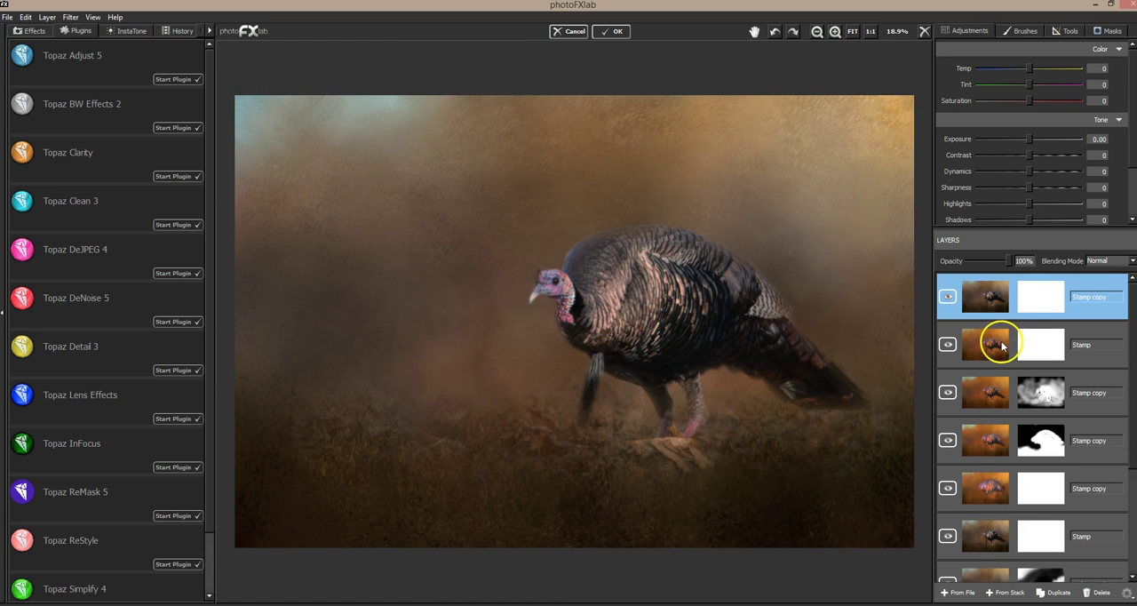
drag(999, 353, 968, 298)
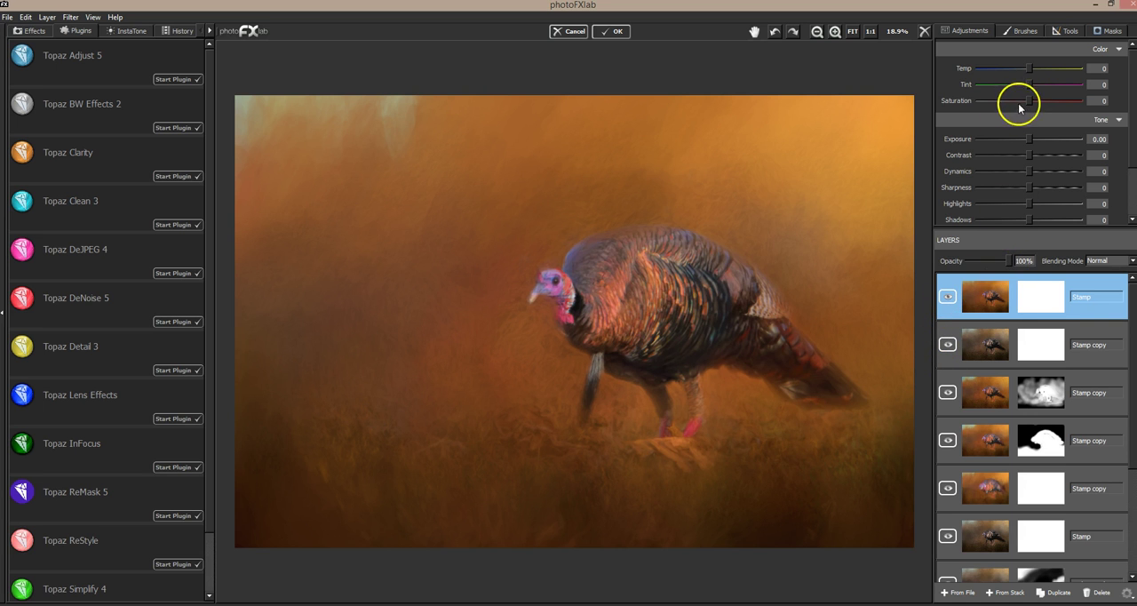
Step: Lower the top Stamp layer's saturation to -35 and toggle its visibility to compare it with the dark copy below
drag(1030, 101, 1020, 100)
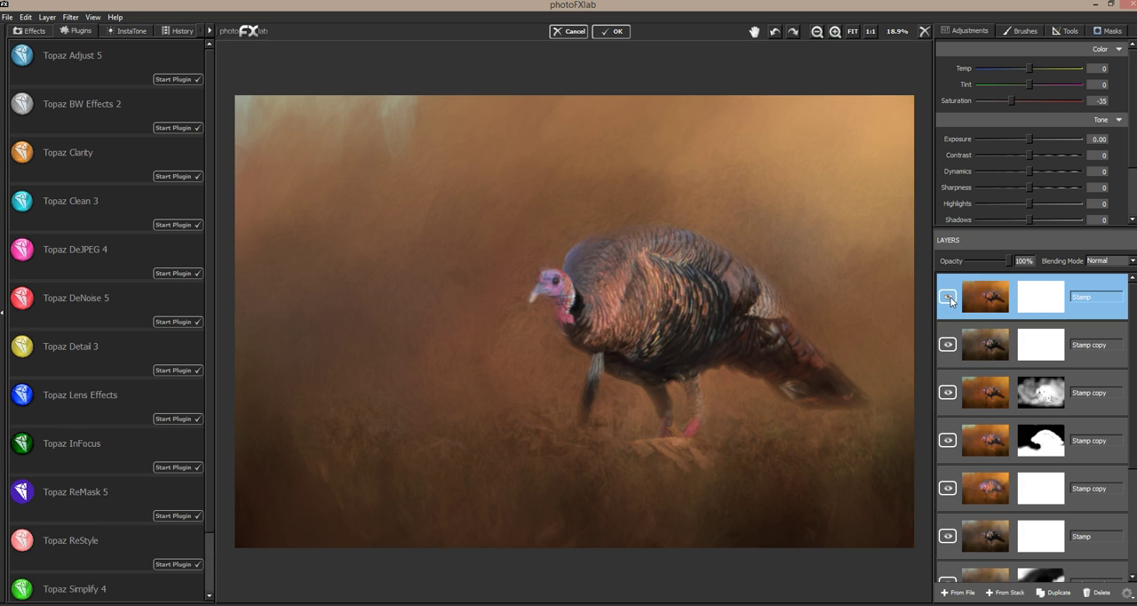
click(949, 298)
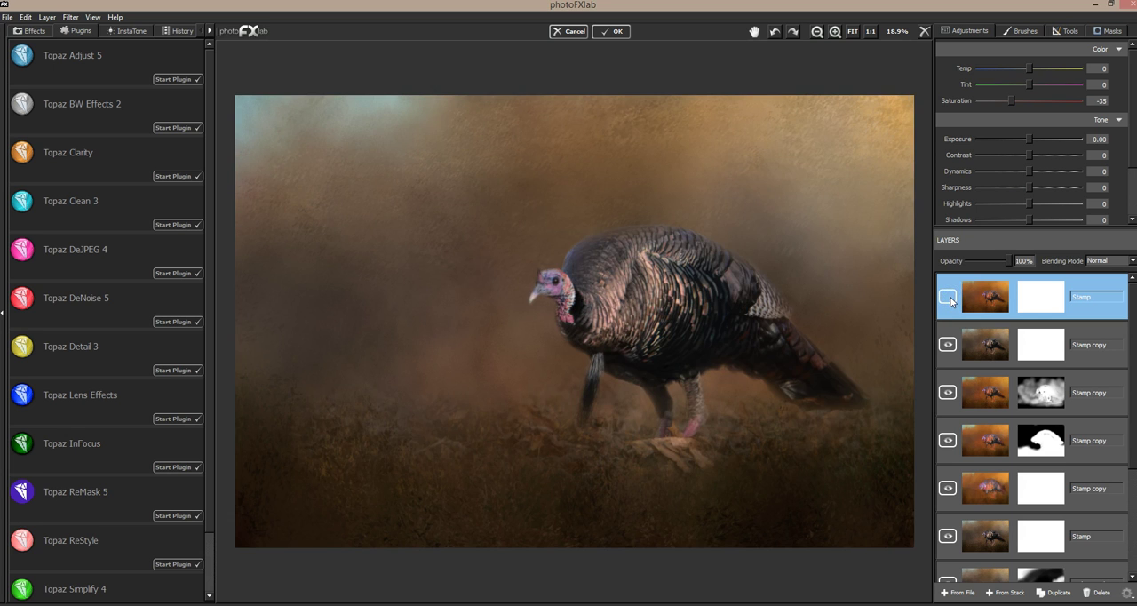
click(949, 299)
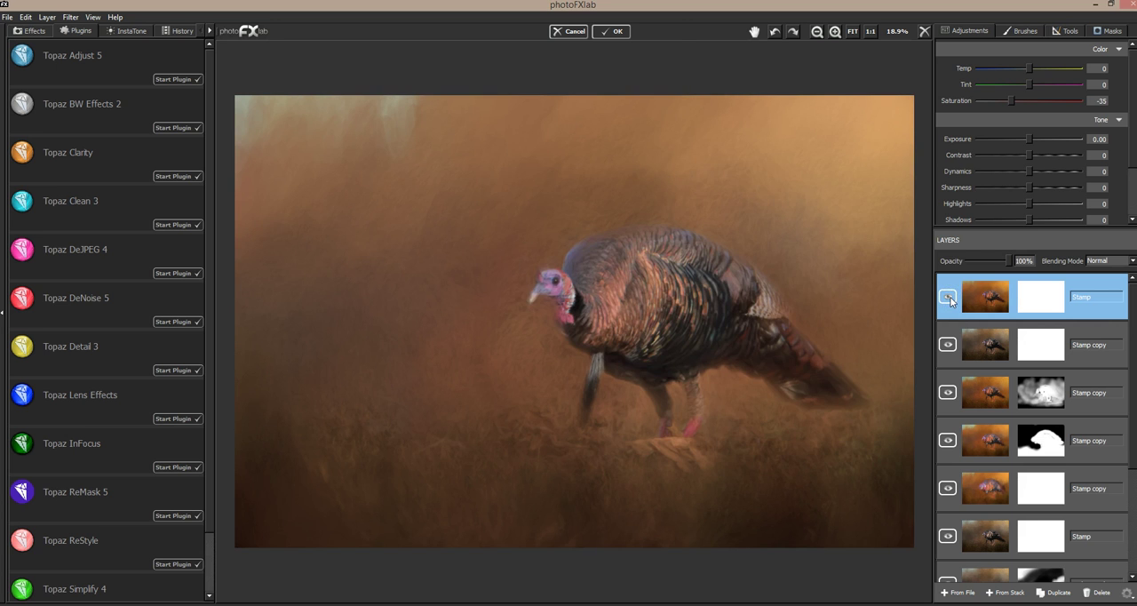
click(949, 299)
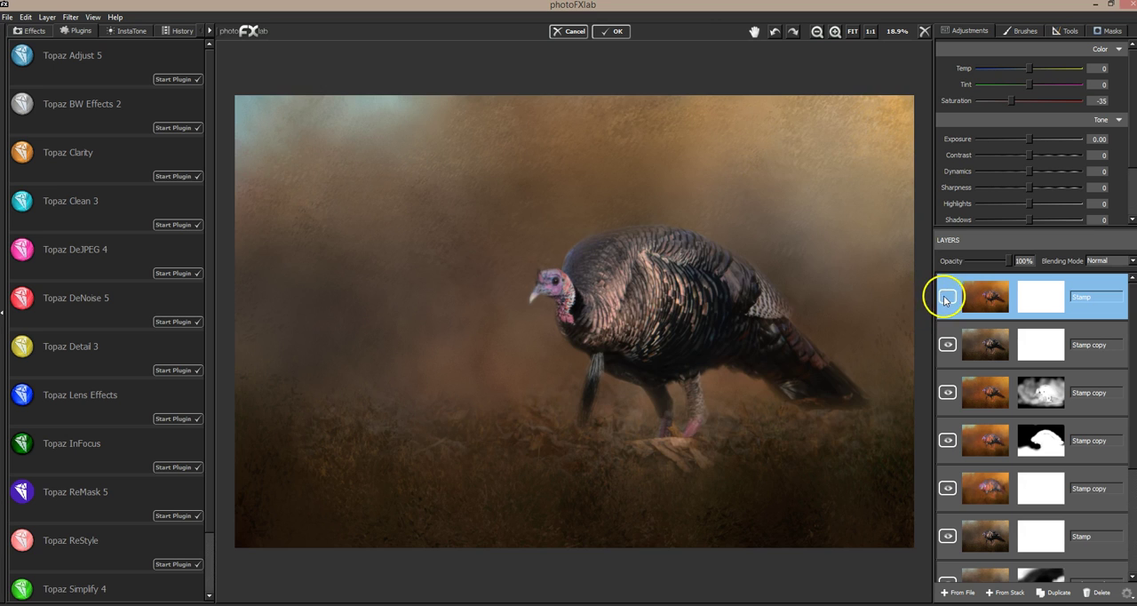
click(946, 299)
Step: Mask the top Stamp layer along the turkey's neck, chest, beard and legs with brush value 0, size 0.03 and flow 0.12
click(1111, 31)
mouse_move(1088, 69)
mouse_down()
mouse_move(987, 70)
mouse_move(1001, 87)
mouse_up()
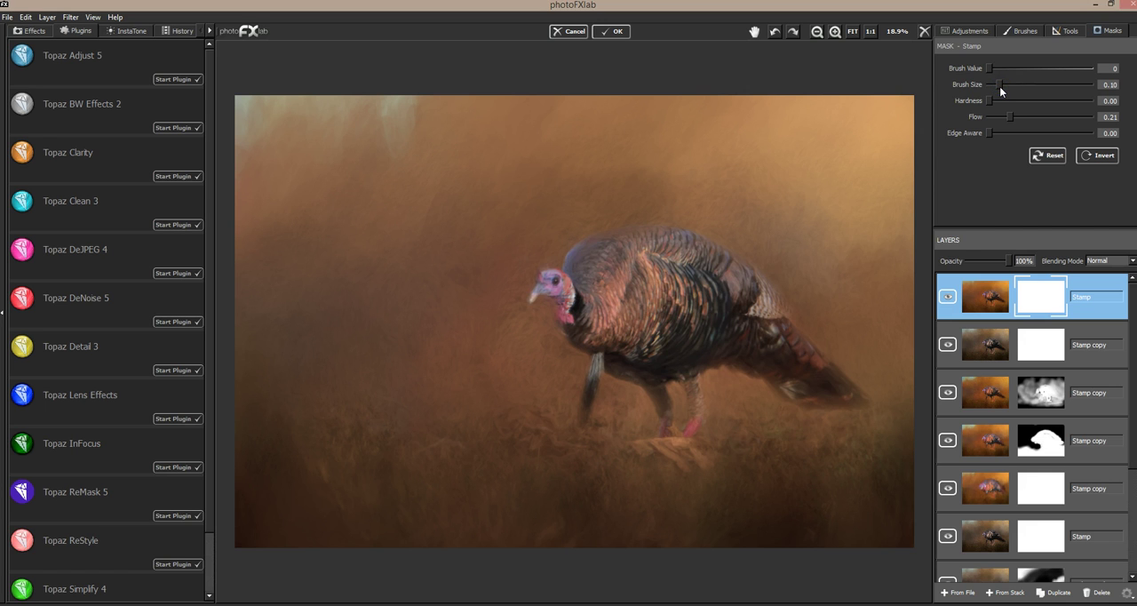
click(1001, 116)
drag(995, 86, 990, 85)
mouse_move(560, 281)
mouse_down()
mouse_move(532, 300)
mouse_move(557, 289)
mouse_move(541, 277)
mouse_move(565, 286)
mouse_move(562, 306)
mouse_up()
mouse_move(575, 304)
mouse_down()
mouse_move(569, 272)
mouse_move(593, 359)
mouse_move(602, 358)
mouse_move(583, 416)
mouse_up()
mouse_move(598, 354)
mouse_down()
mouse_move(587, 410)
mouse_move(594, 404)
mouse_up()
mouse_move(712, 407)
mouse_down()
mouse_move(690, 385)
mouse_move(700, 410)
mouse_move(688, 434)
mouse_move(701, 408)
mouse_move(690, 436)
mouse_move(697, 356)
mouse_move(723, 335)
mouse_move(642, 332)
mouse_move(570, 270)
mouse_move(582, 300)
mouse_move(554, 275)
mouse_up()
Step: Extend the top Stamp layer's mask over the turkey's face, chest and wing feathers using the same small brush
click(542, 278)
click(560, 293)
drag(570, 291, 544, 286)
click(544, 284)
drag(587, 339, 597, 336)
click(582, 302)
click(655, 341)
drag(732, 329, 788, 337)
Step: Toggle the top Stamp layer's visibility repeatedly to compare the masked painting with the dark copy beneath
click(948, 300)
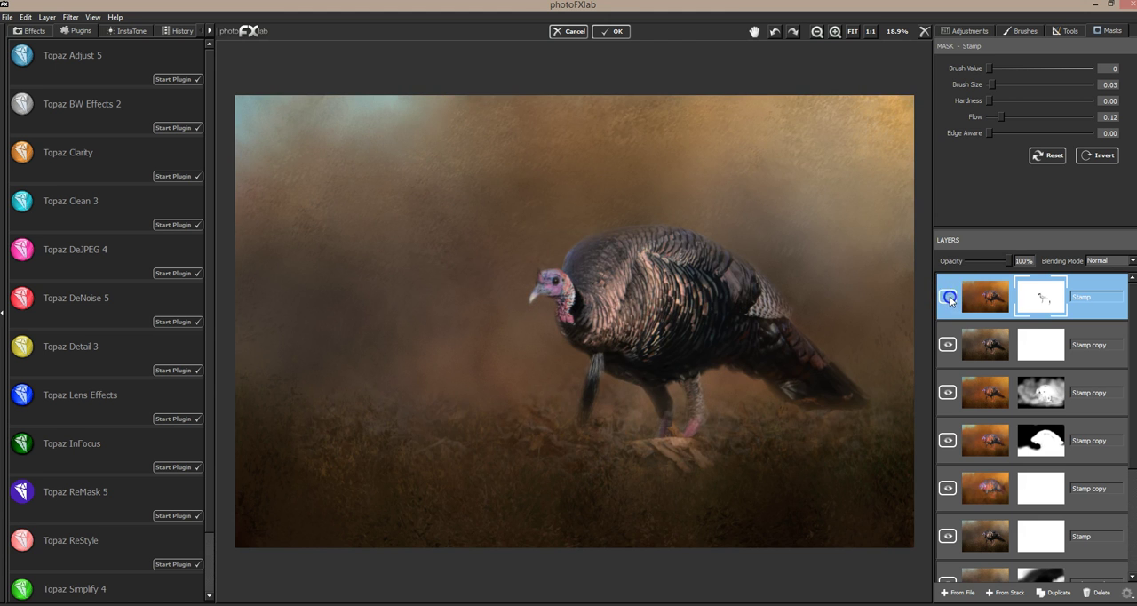
click(949, 300)
click(948, 299)
click(948, 299)
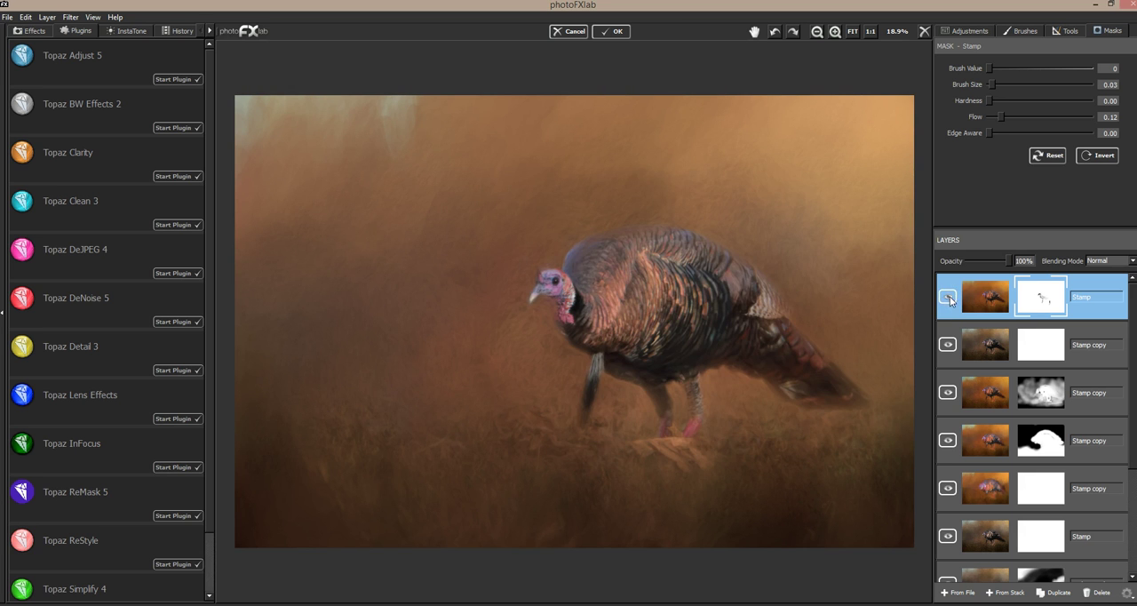
click(949, 299)
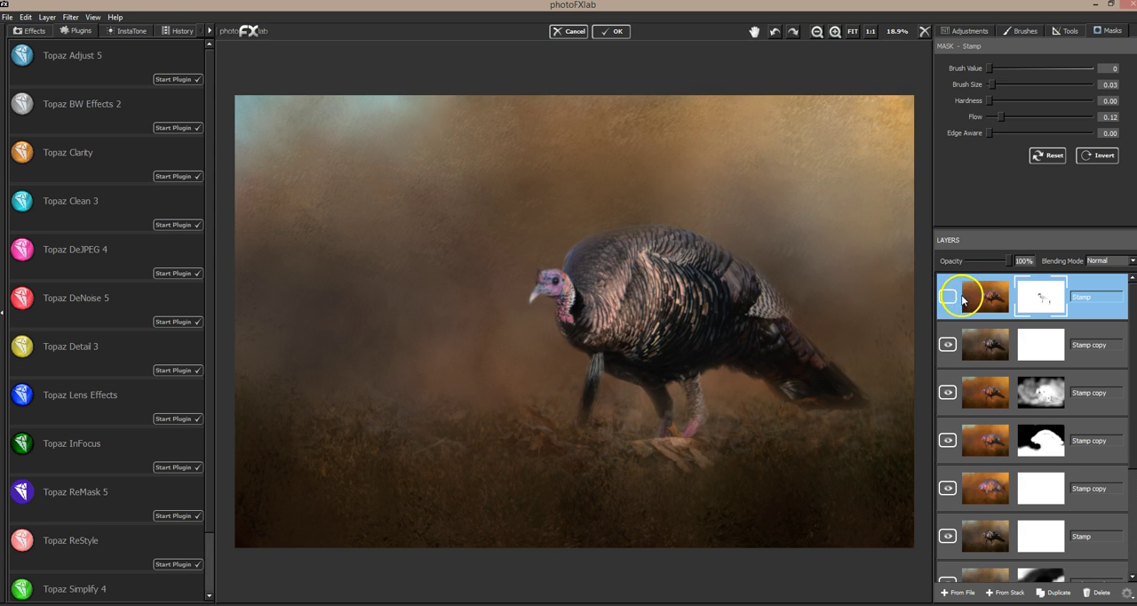
click(948, 299)
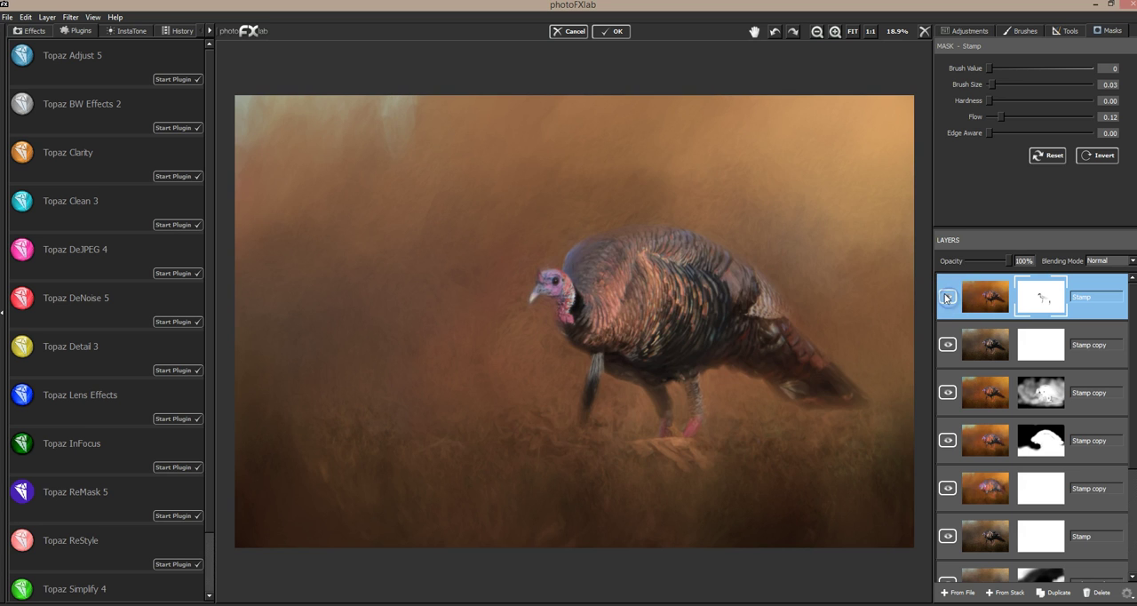
Step: Set the top Stamp layer's saturation to -43, toggling its visibility to judge the color against the layer below
click(968, 31)
drag(1010, 100, 1002, 104)
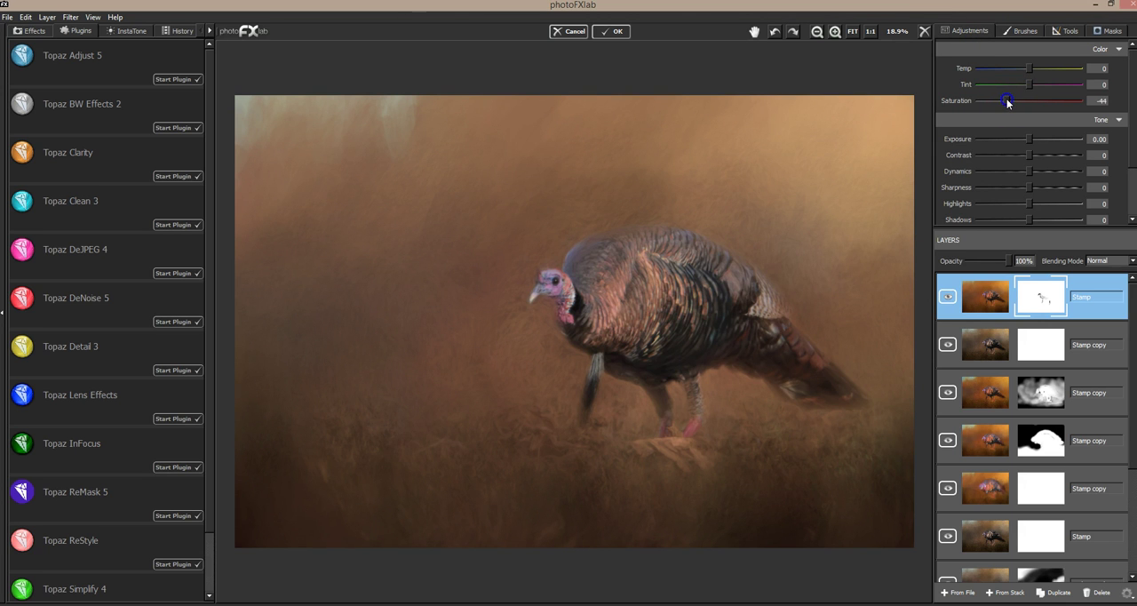
mouse_move(1007, 100)
mouse_down()
mouse_move(990, 103)
mouse_move(1003, 101)
mouse_up()
click(948, 296)
click(948, 298)
click(948, 300)
click(949, 300)
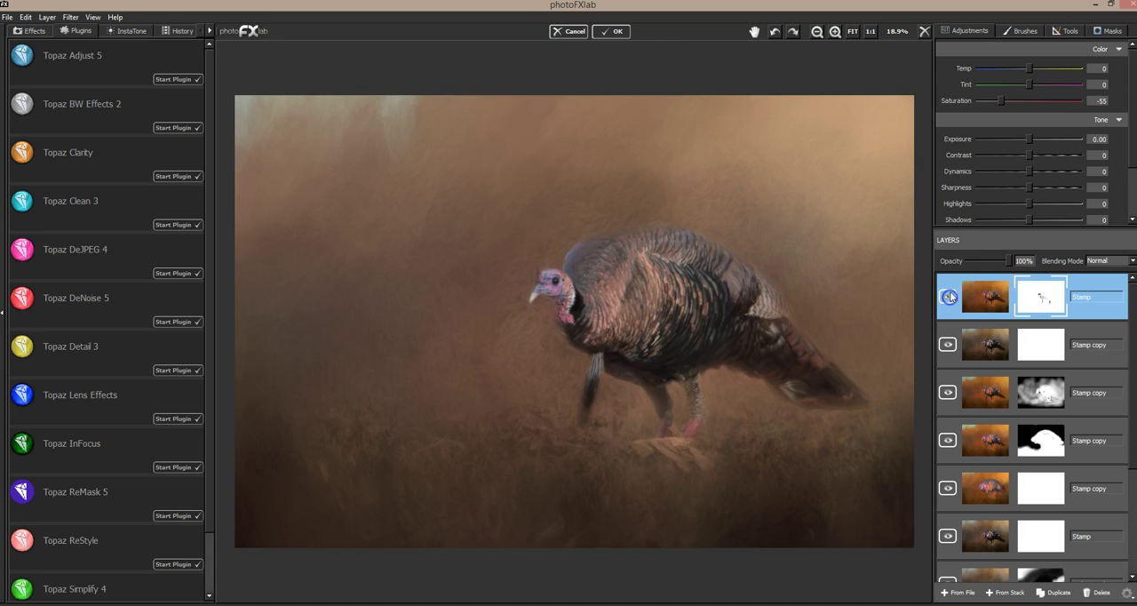
click(1002, 104)
drag(1006, 104, 1006, 102)
click(949, 300)
click(950, 300)
Step: Stamp the visible layers into a new layer, duplicate it, and open the duplicate in Topaz Clarity
click(1011, 593)
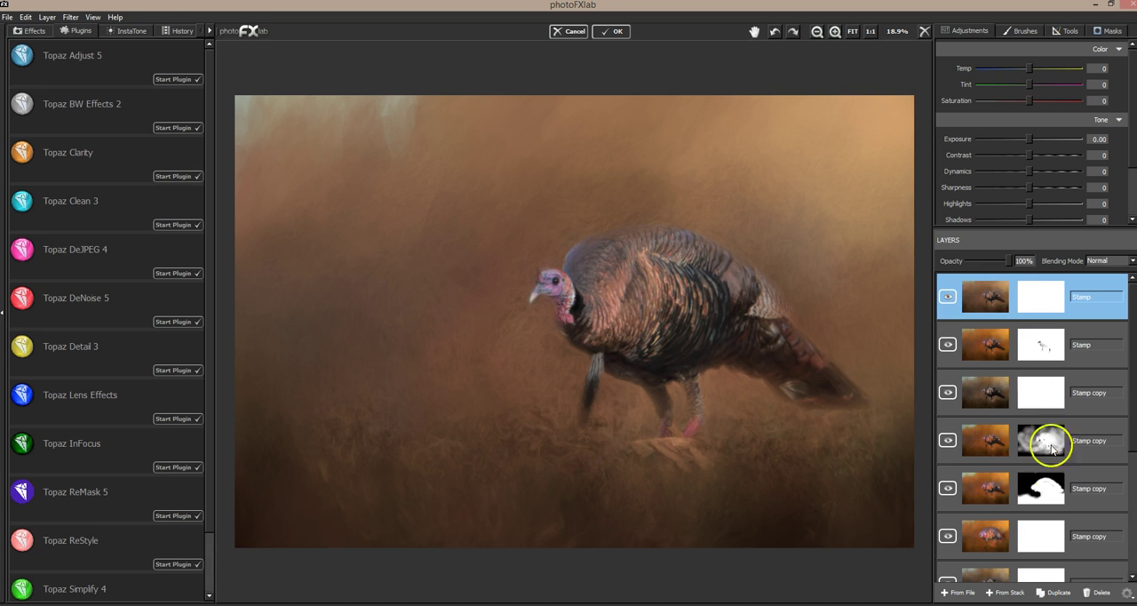
click(1062, 591)
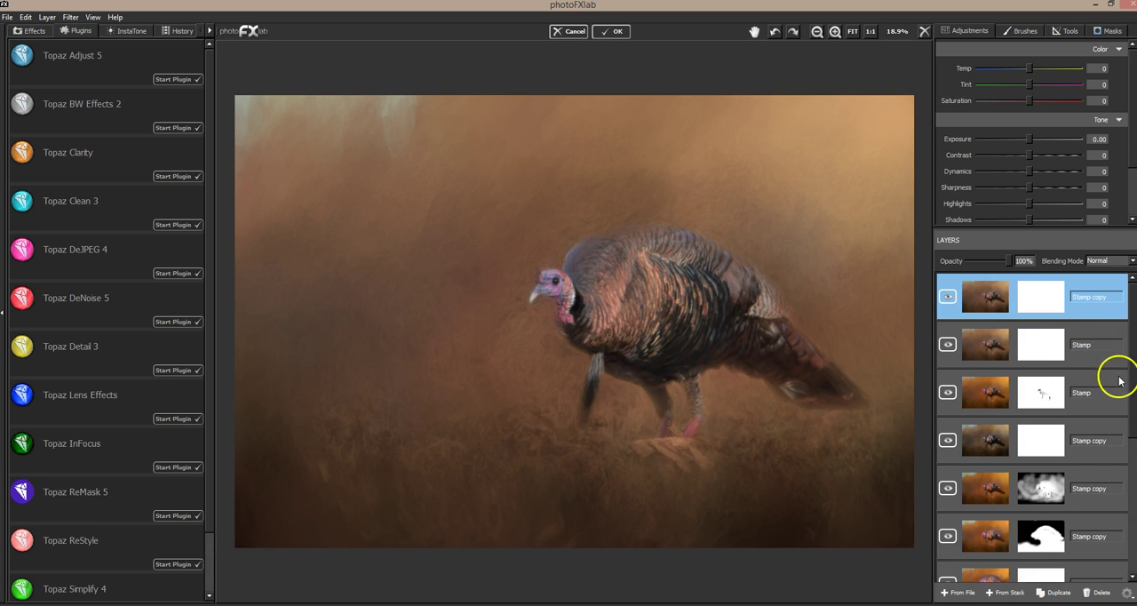
mouse_move(1133, 345)
mouse_down()
mouse_move(1135, 466)
mouse_move(1135, 343)
mouse_up()
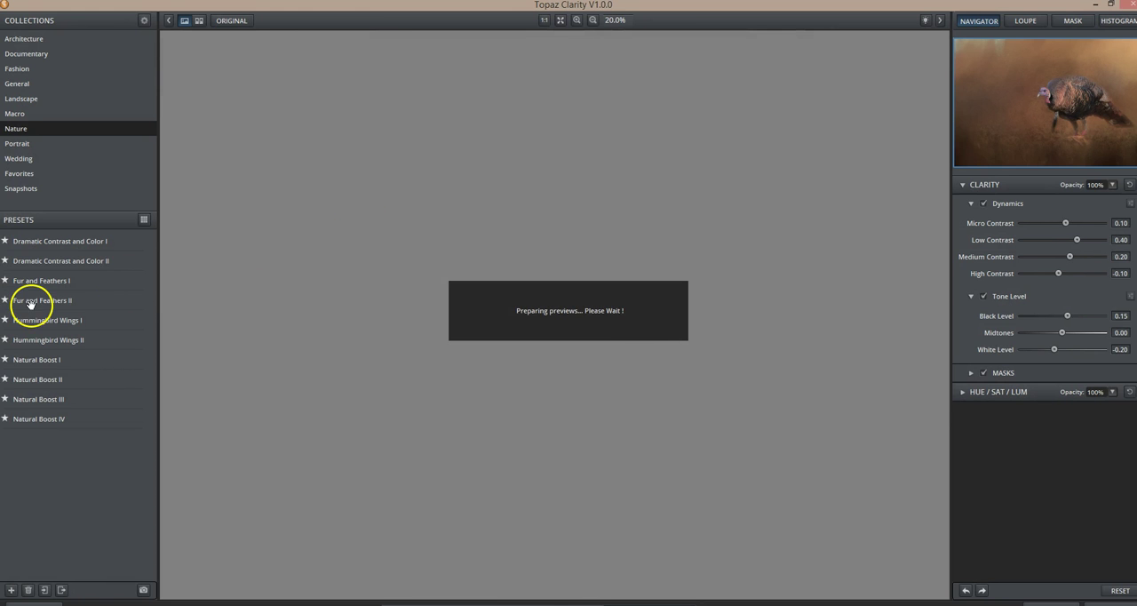
Step: Try the Nature preset Fur and Feathers I, apply Fur and Feathers II instead, and compare it with the original image
mouse_move(33, 307)
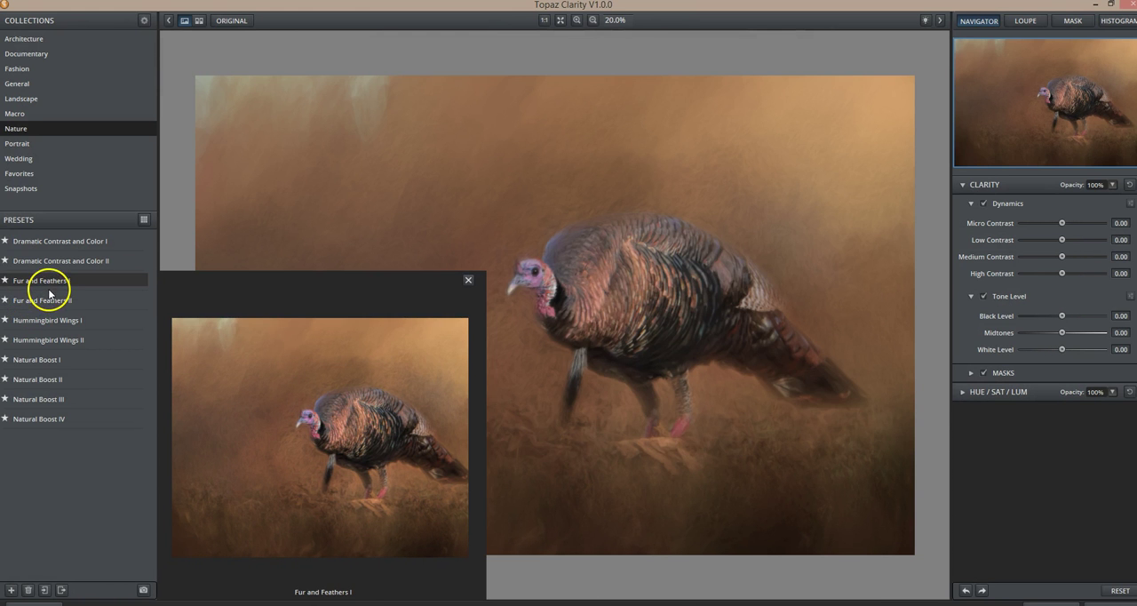
click(51, 286)
click(51, 281)
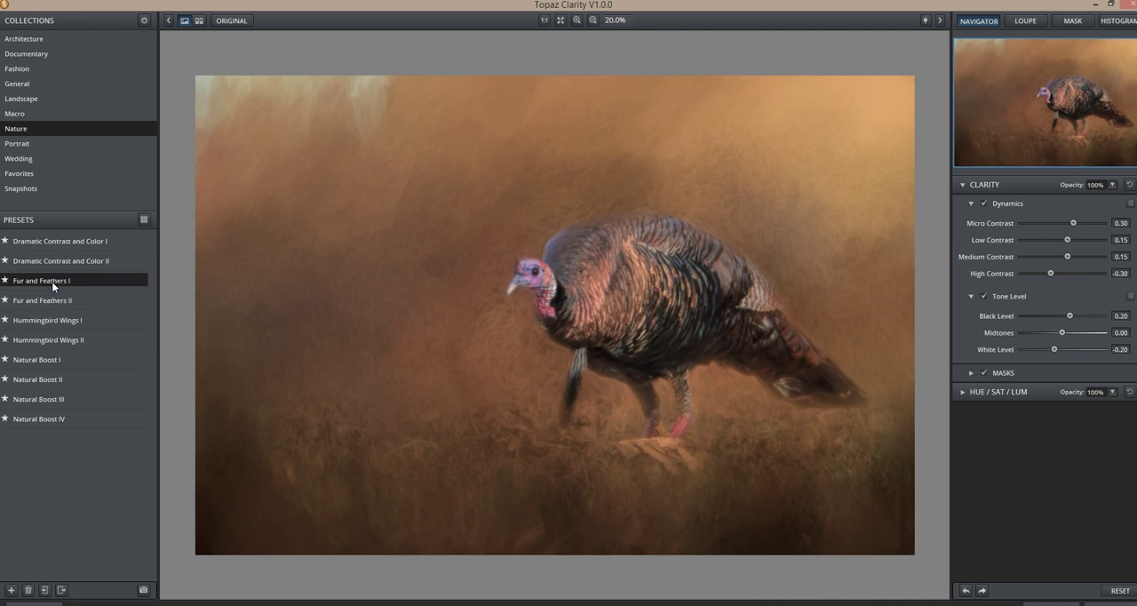
click(52, 301)
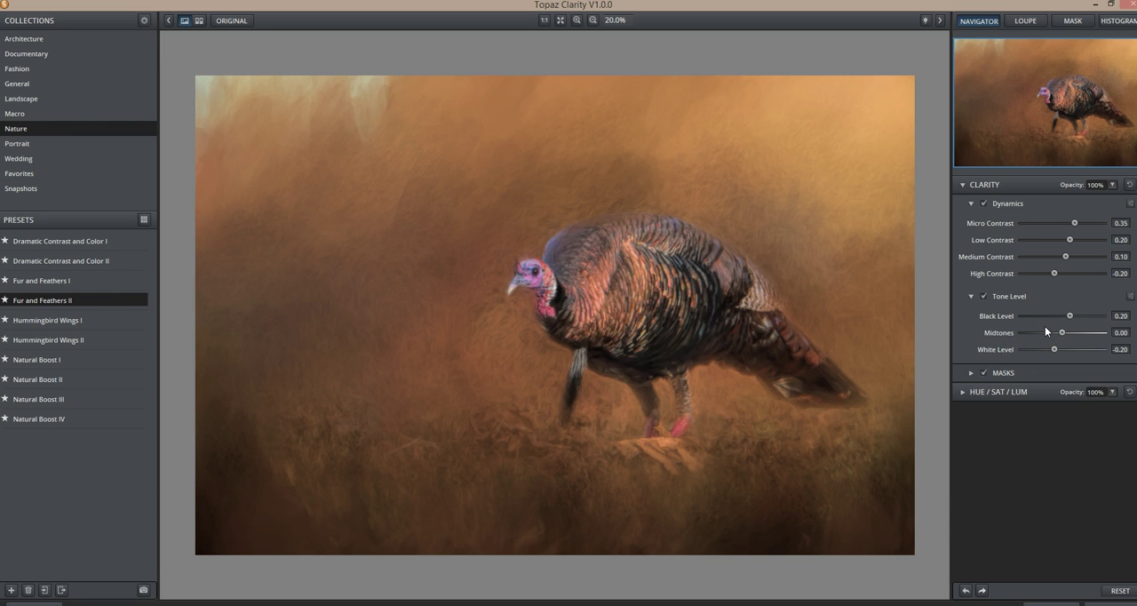
click(649, 327)
click(649, 327)
click(752, 329)
Step: Set the Clarity black level to 0.03 and compare the result with the original image
mouse_move(1070, 319)
mouse_down()
mouse_move(1054, 321)
mouse_move(1065, 318)
mouse_up()
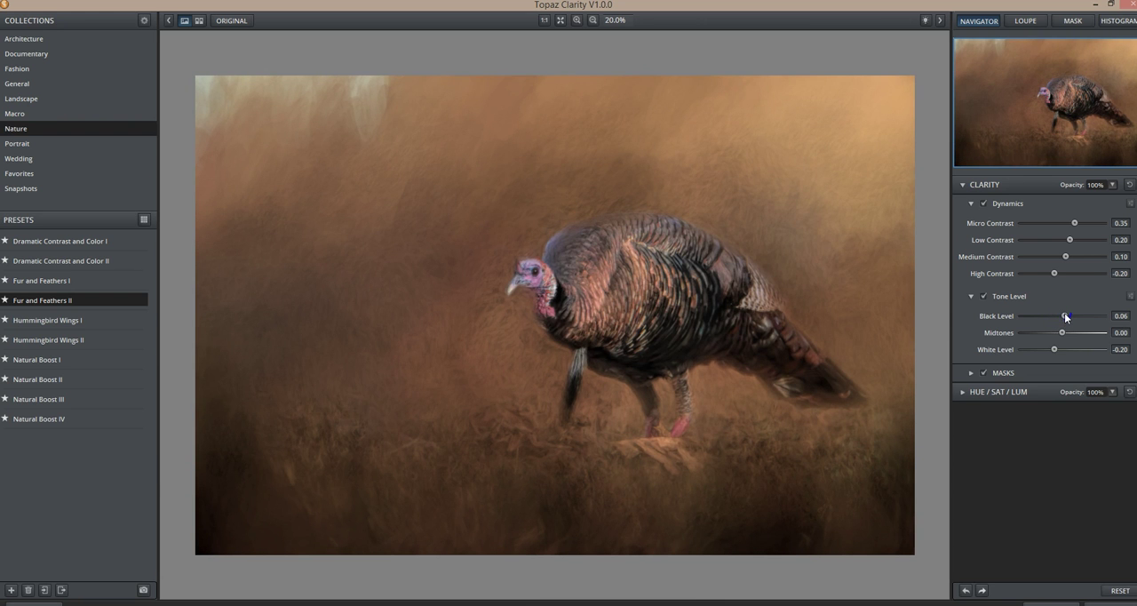
drag(1067, 317, 1065, 318)
click(729, 309)
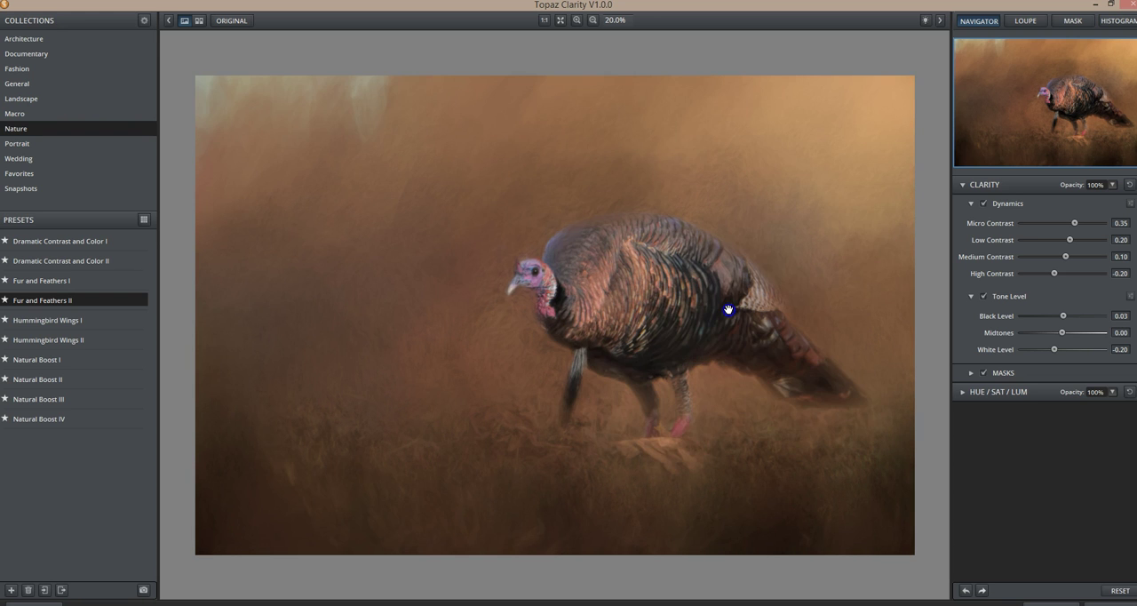
click(729, 310)
click(729, 309)
click(728, 309)
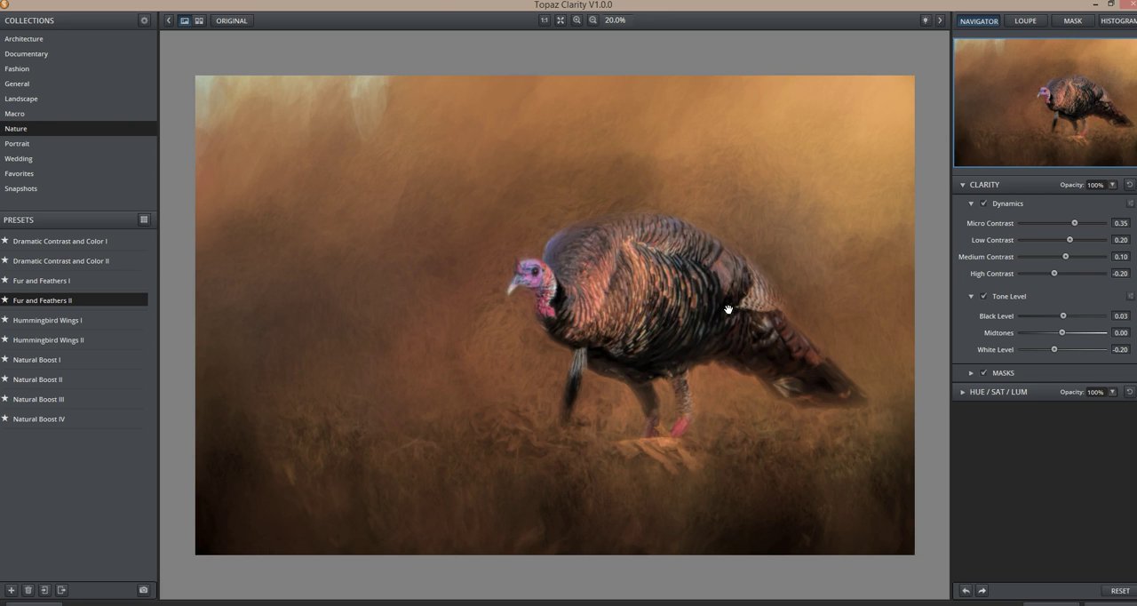
click(728, 309)
click(706, 317)
click(682, 234)
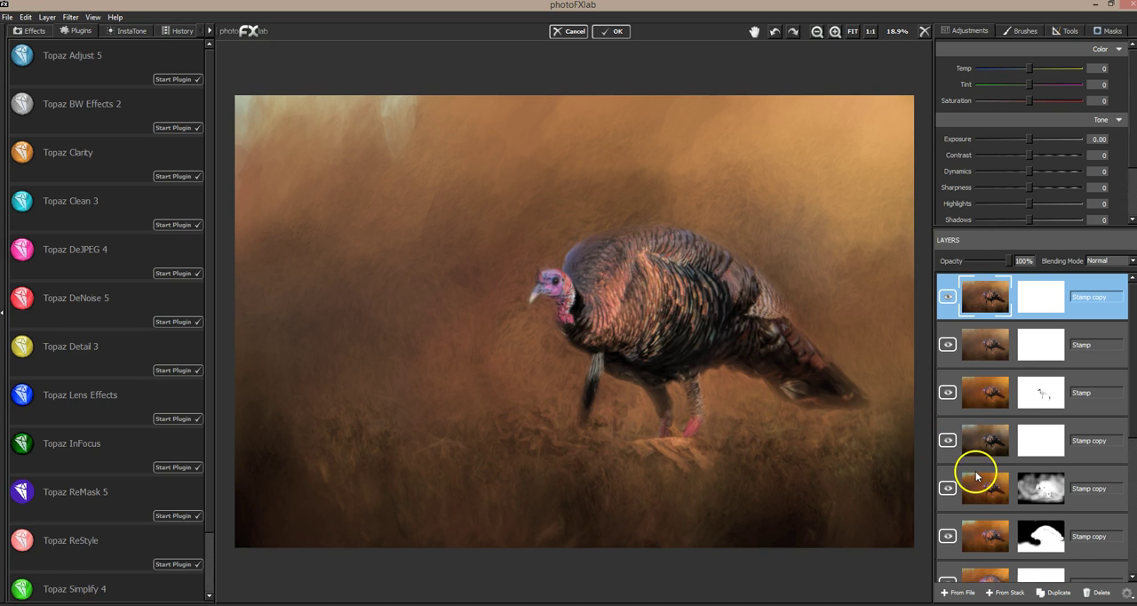
Step: Duplicate the Clarity-treated Stamp copy and open the duplicate in Topaz Impression
click(1059, 592)
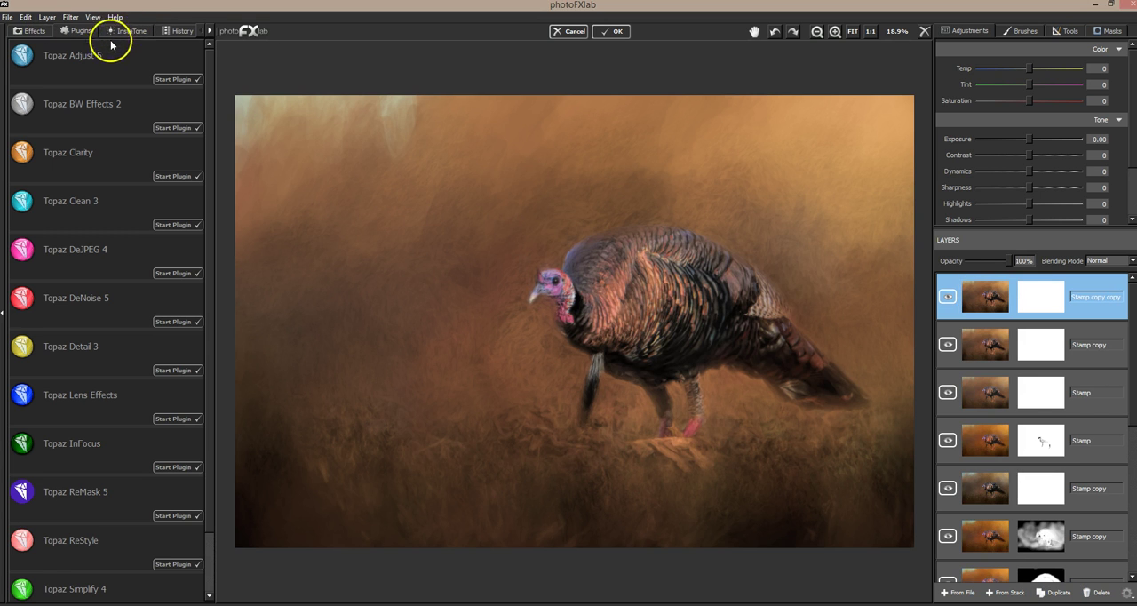
click(72, 17)
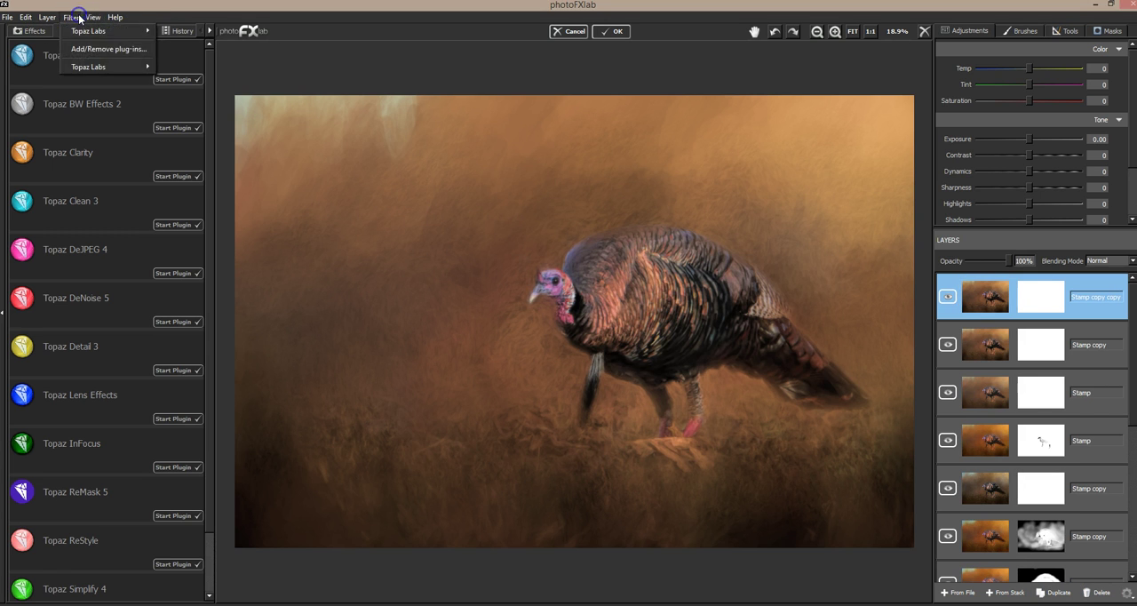
mouse_move(96, 67)
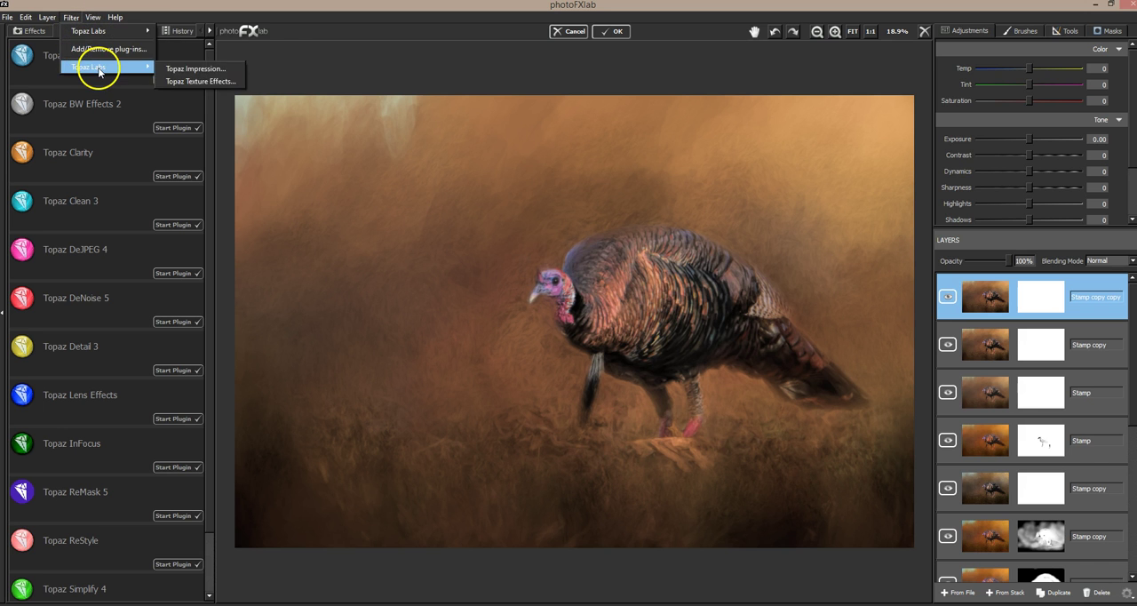
click(227, 70)
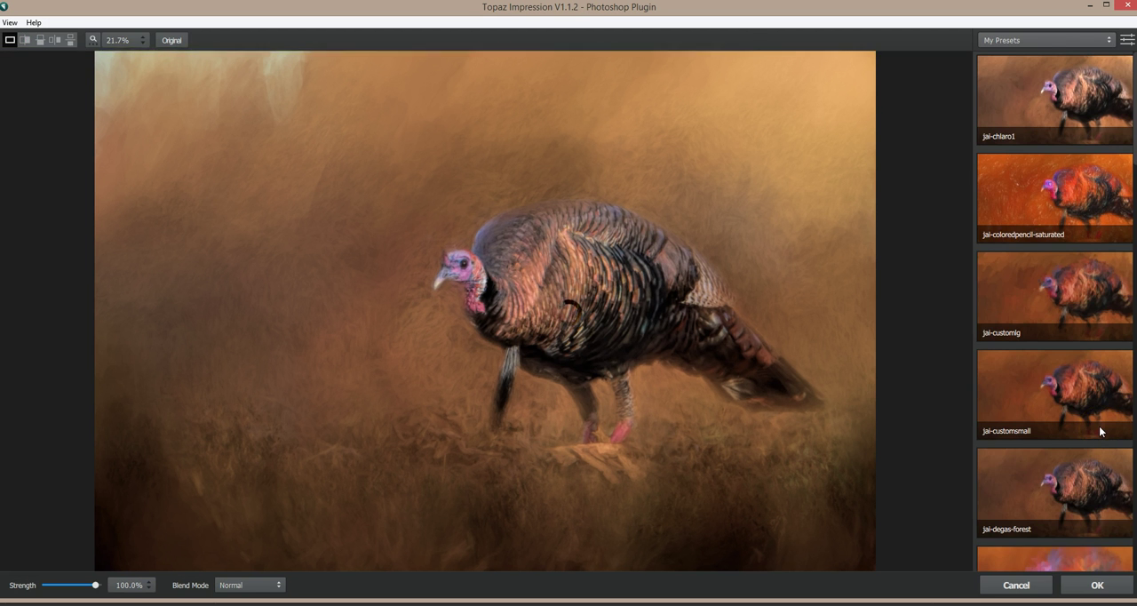
Step: Try the presets jai-chiaro1 and jai-pastel-soft from My Presets on the turkey image
click(1035, 99)
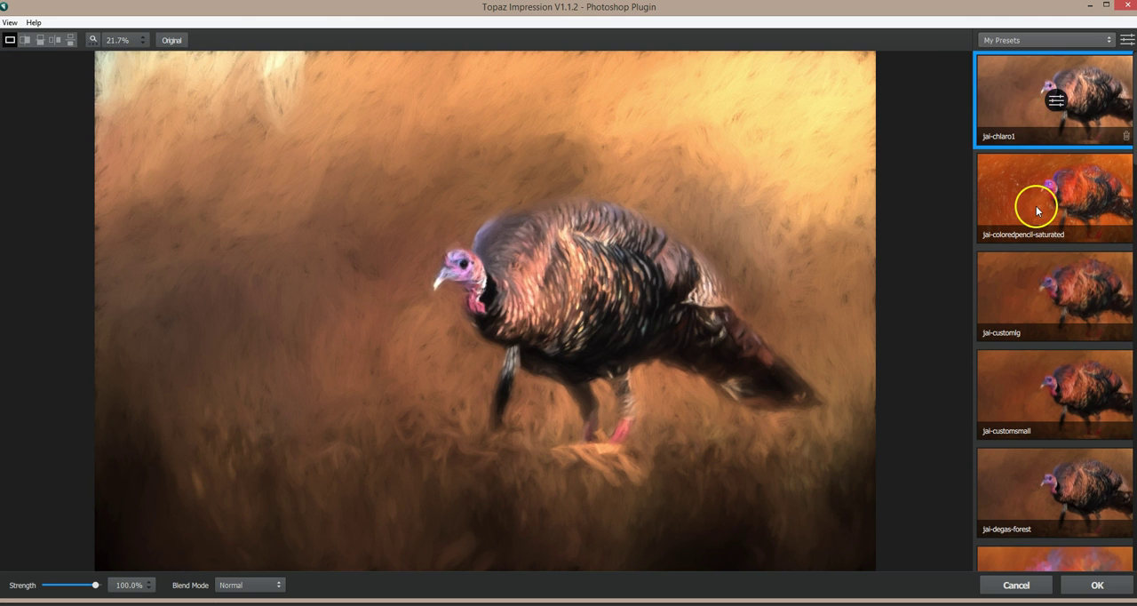
scroll(1036, 209, down, 1)
scroll(1038, 260, down, 6)
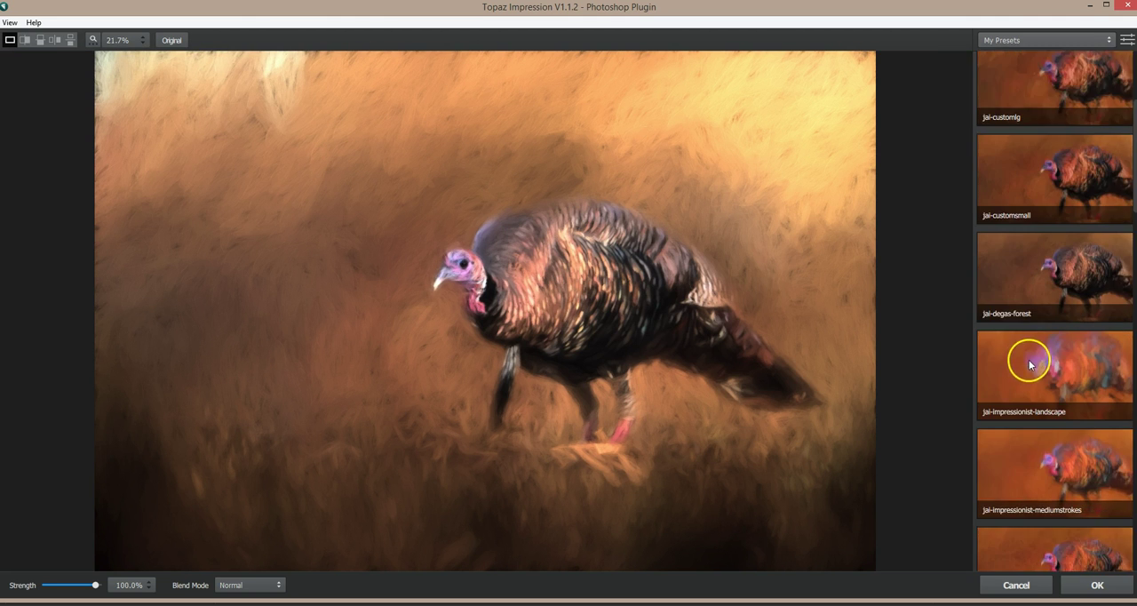
scroll(1029, 384, down, 8)
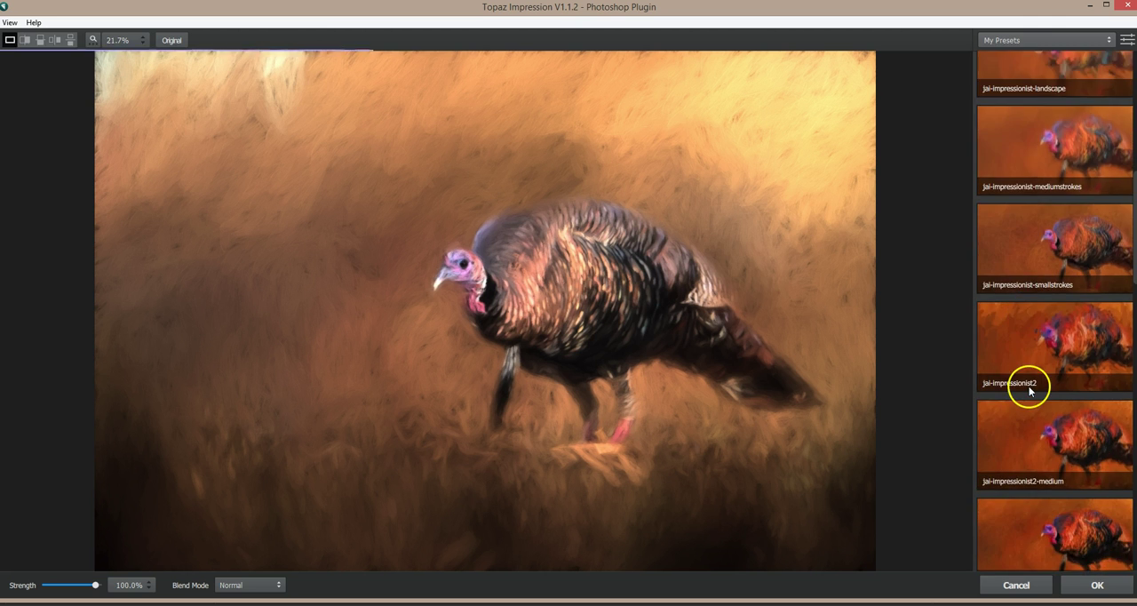
scroll(1029, 401, down, 3)
click(1021, 377)
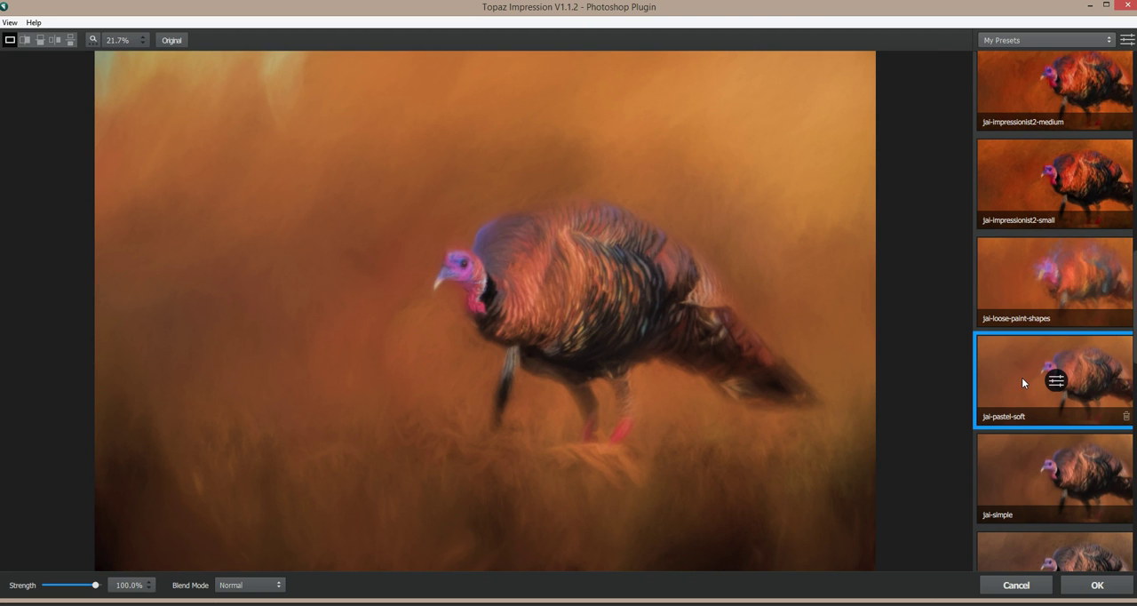
Step: Try the presets jai-simple, jai-simple-smudge, jai-simple3 and jai-simple3-paper on the image
scroll(1022, 376, down, 2)
click(1015, 403)
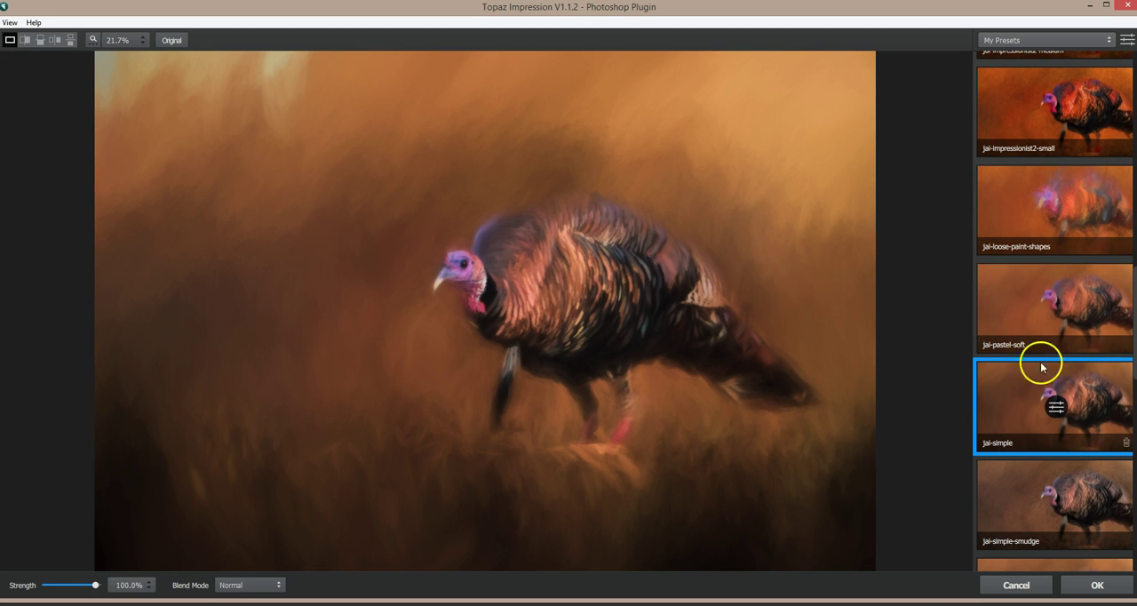
click(1024, 503)
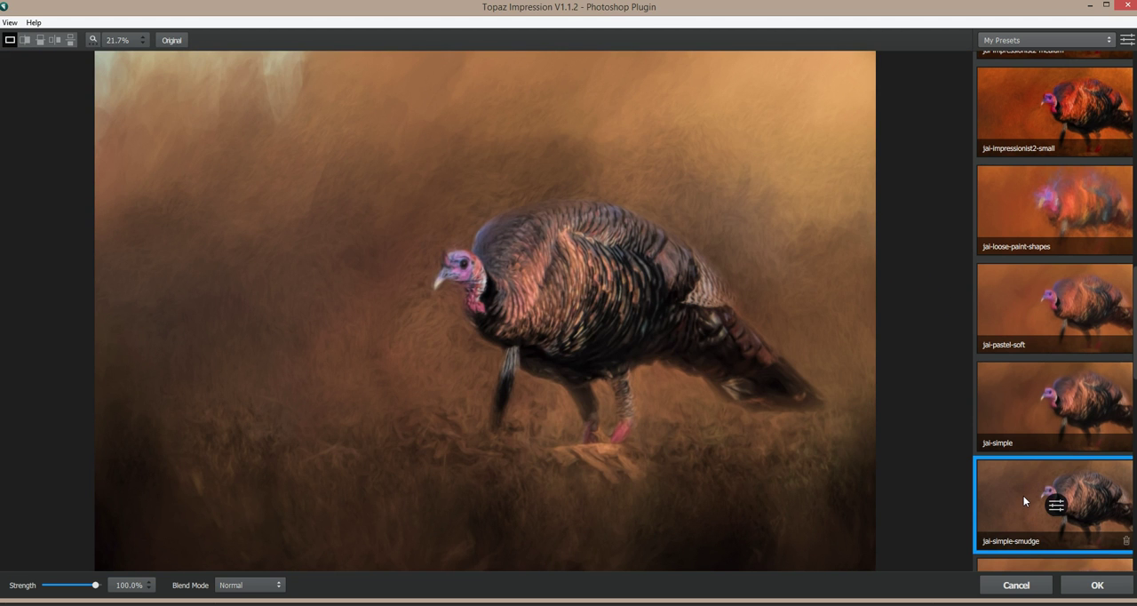
scroll(1024, 500, down, 1)
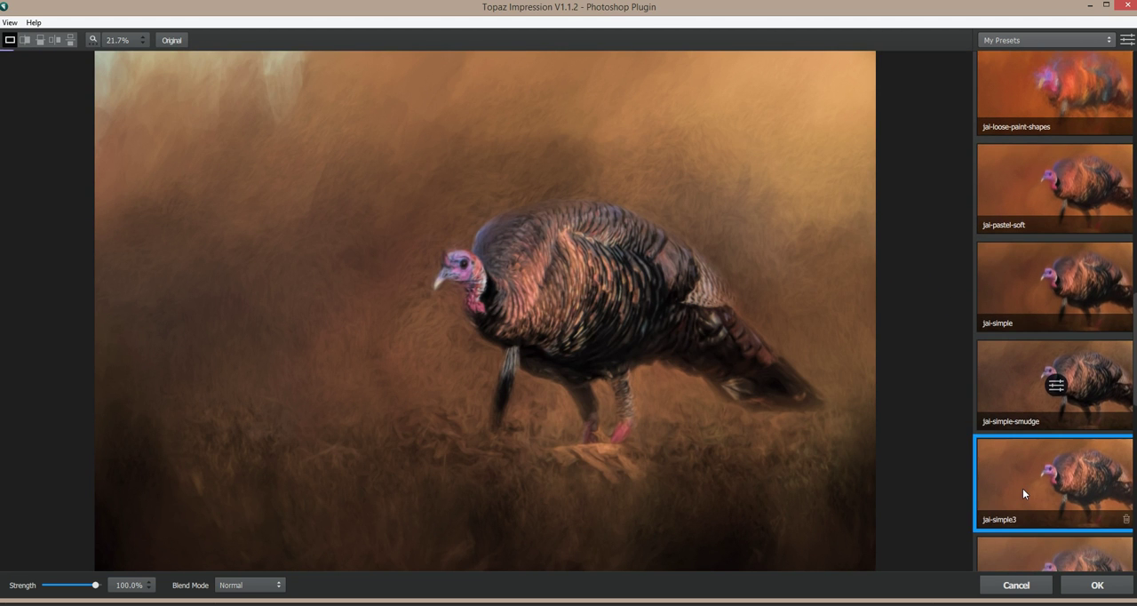
click(1023, 490)
scroll(1023, 488, down, 1)
click(1014, 519)
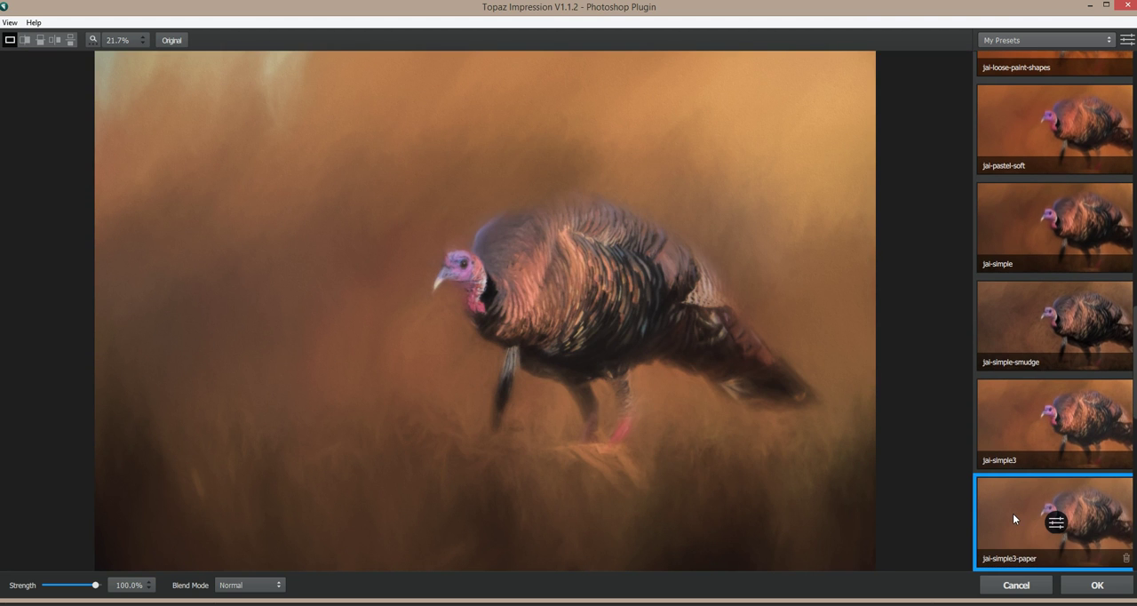
Step: Try the darker, muted presets jai-smudge and jai-warmhaze on the image
click(655, 324)
scroll(1022, 435, down, 1)
scroll(1042, 441, down, 4)
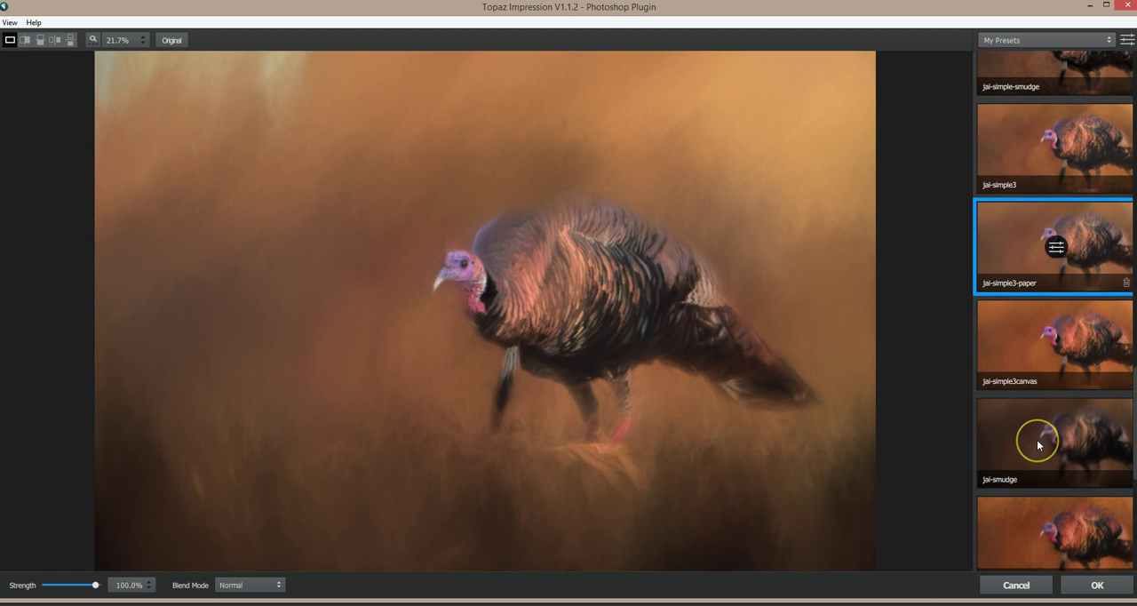
click(1038, 444)
scroll(1036, 439, down, 2)
scroll(1036, 439, down, 5)
click(1006, 497)
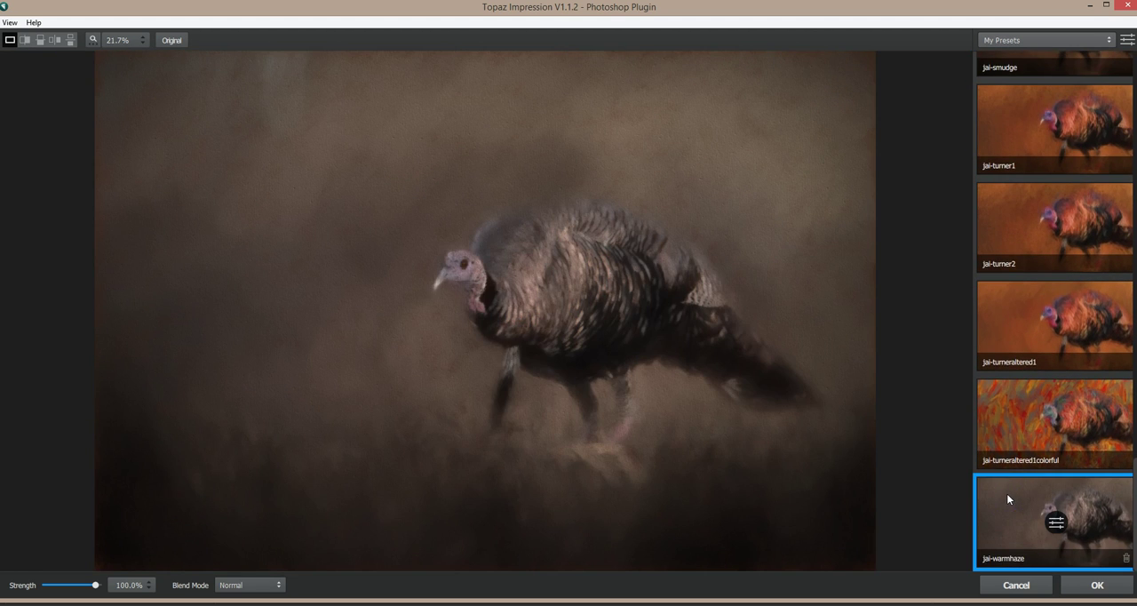
Step: Return to the presets jai-simple3 and jai-simple and preview each again
scroll(1041, 296, up, 5)
scroll(1040, 293, up, 4)
click(1021, 203)
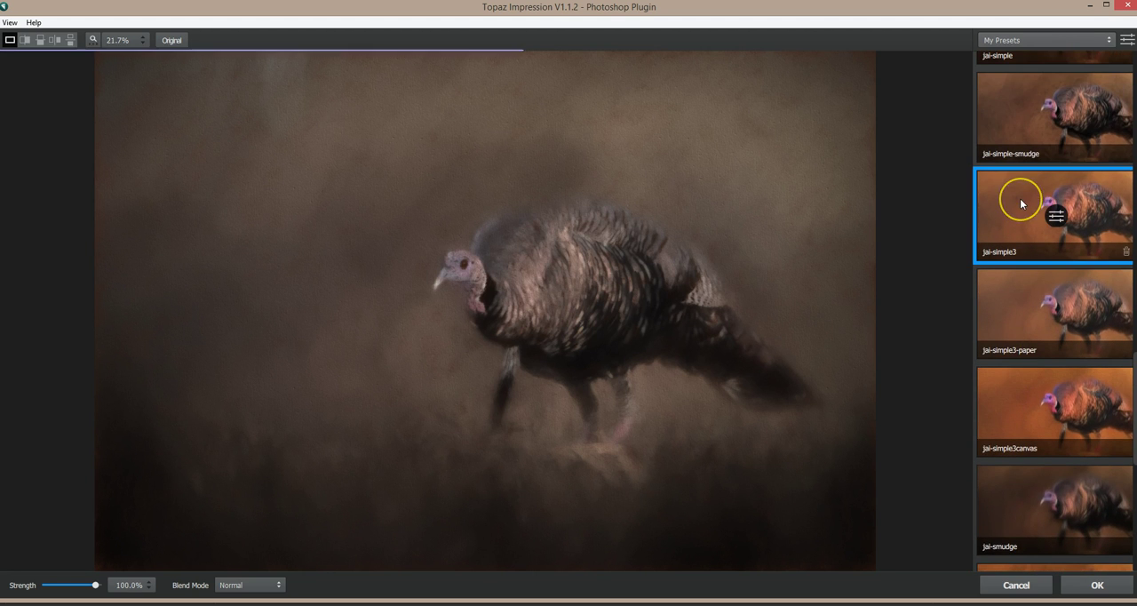
scroll(1021, 213, up, 3)
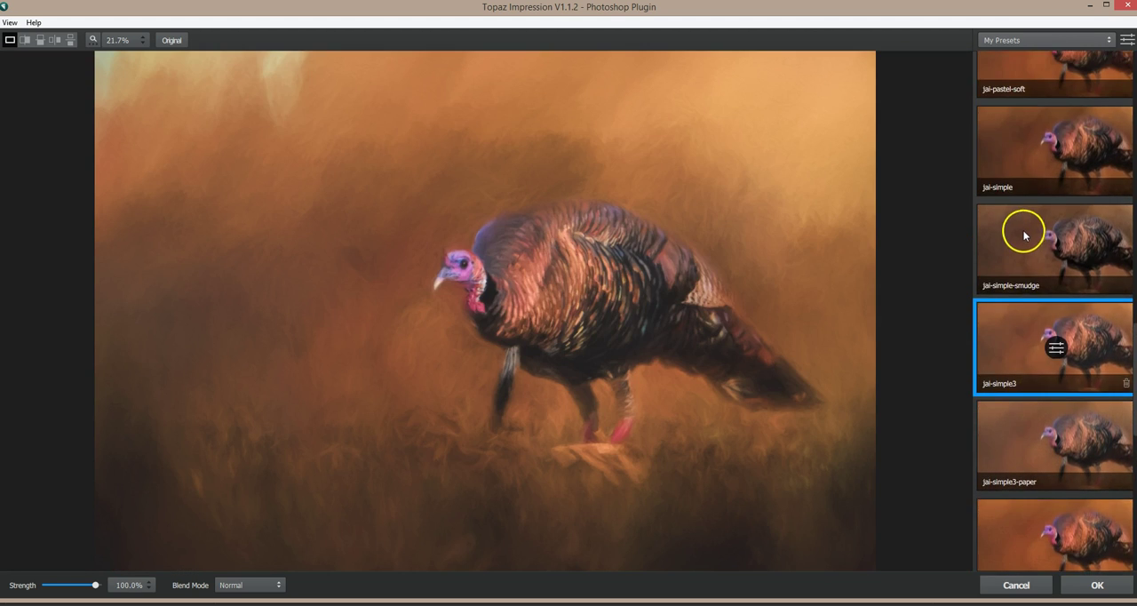
scroll(1024, 233, up, 1)
click(1023, 229)
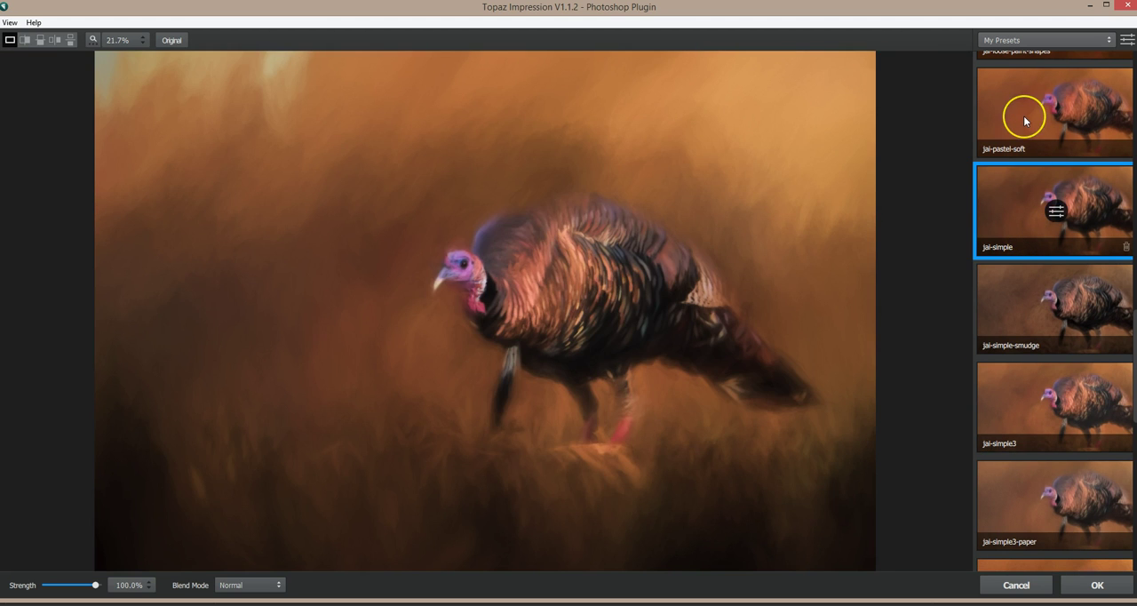
Step: Apply the preset jai-pastel-soft and open its adjustment settings
click(1024, 121)
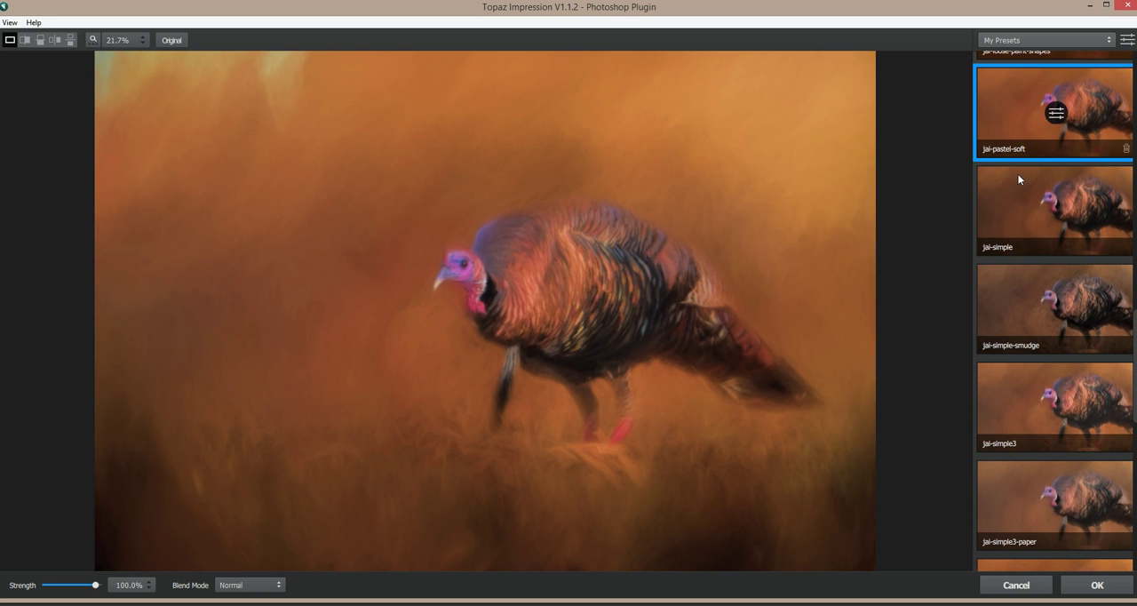
click(1056, 112)
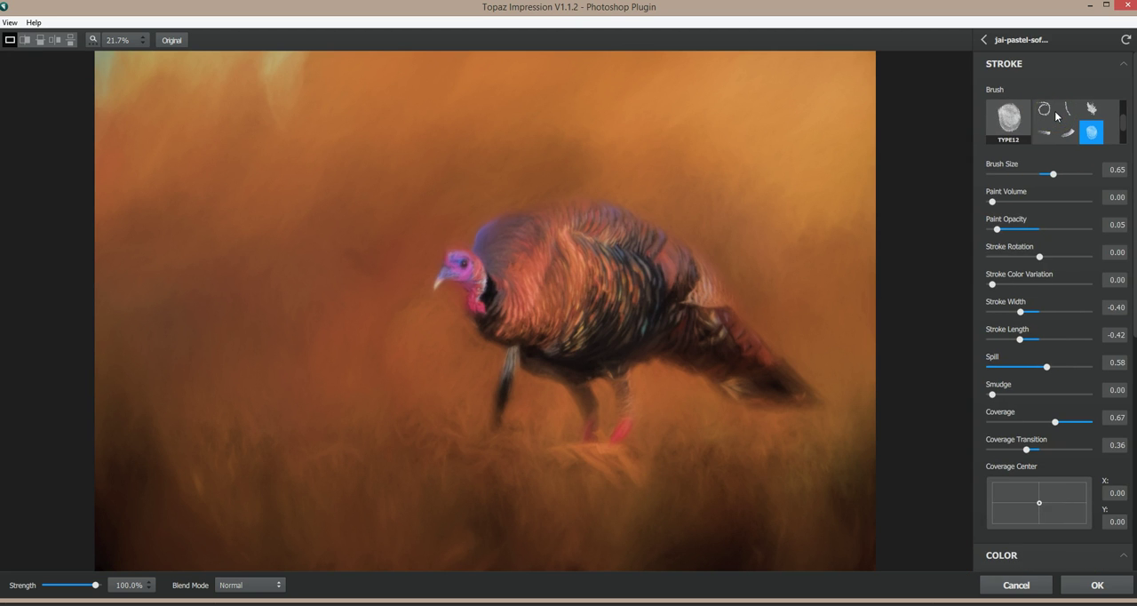
click(984, 39)
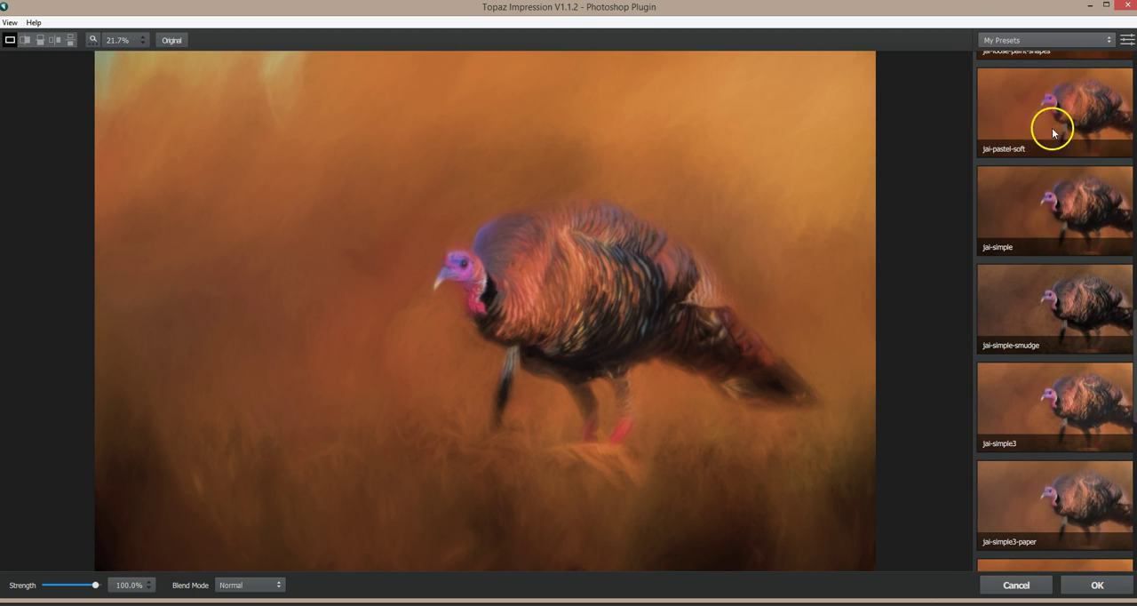
click(1039, 117)
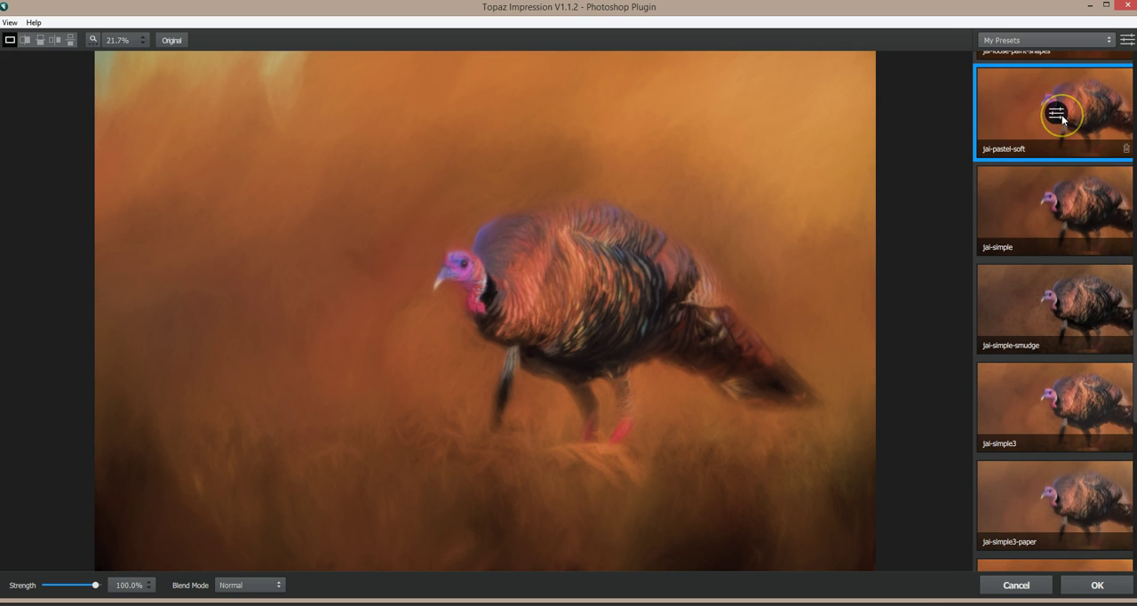
click(1058, 113)
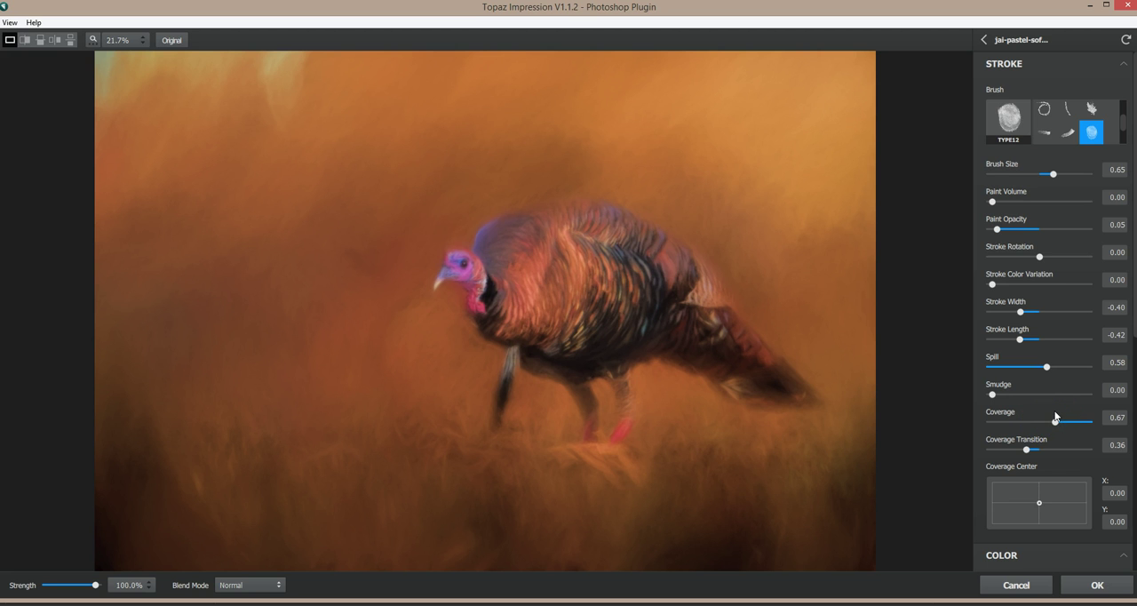
Step: Set the preset's Overall Saturation to 0.05 and compare the result with the original image
scroll(1055, 417, down, 5)
click(1059, 407)
scroll(1057, 407, down, 3)
click(1040, 356)
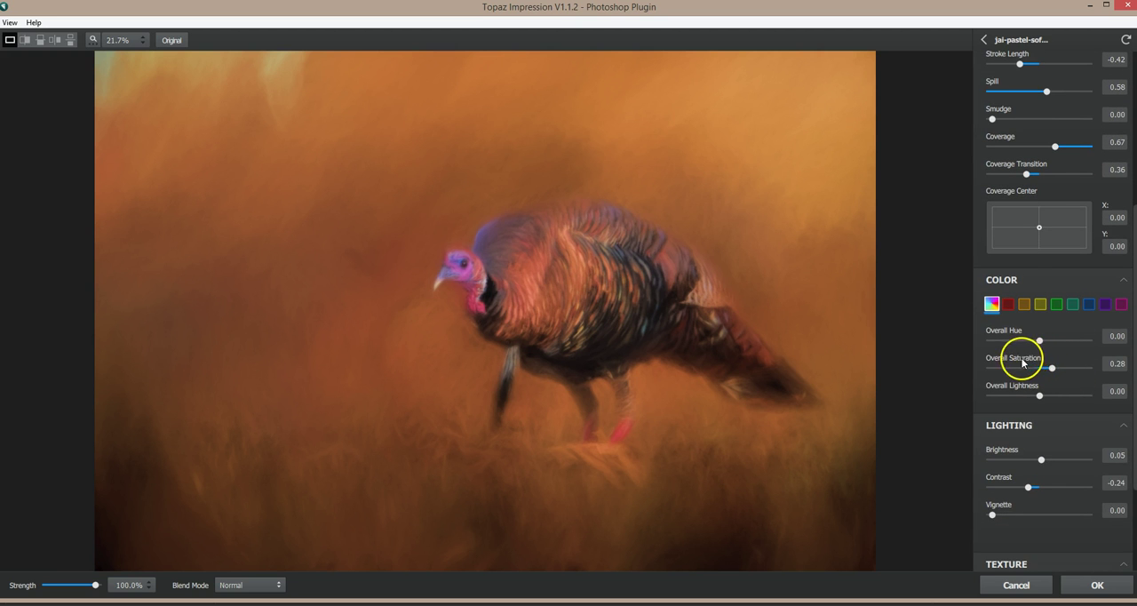
drag(1053, 369, 1043, 370)
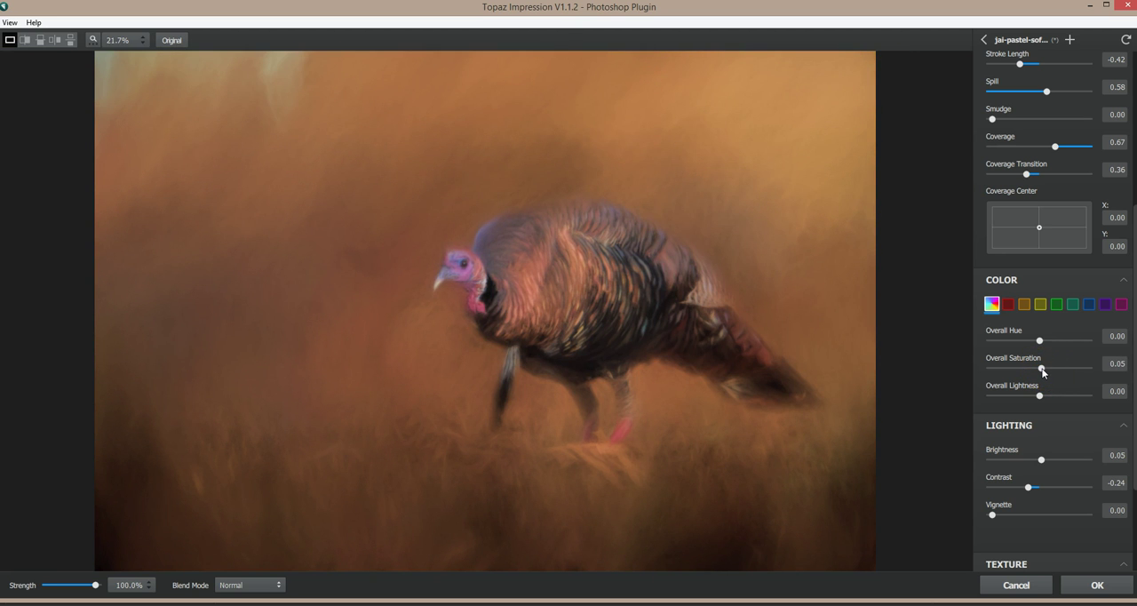
click(733, 327)
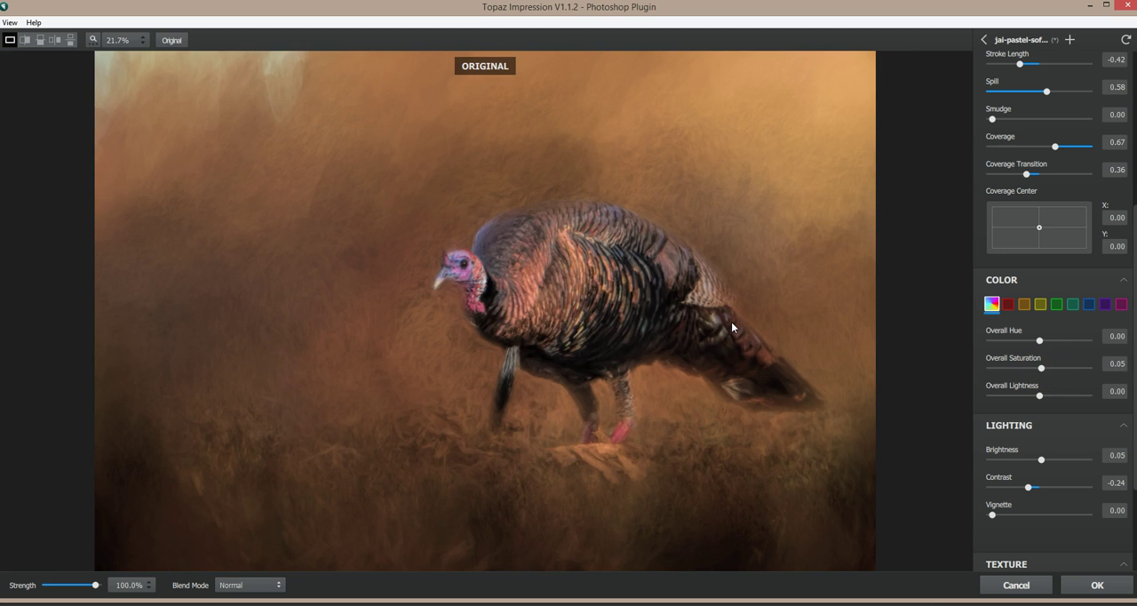
click(732, 327)
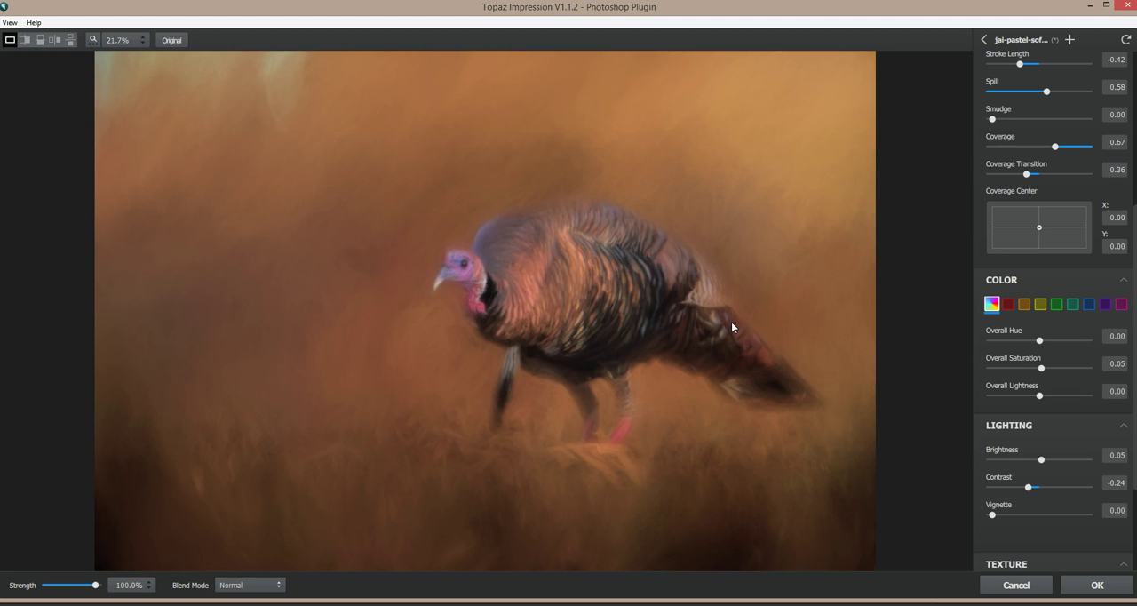
click(732, 327)
click(732, 327)
Step: Set the lighting Contrast to 0.45 and compare the result with the original image
mouse_move(1030, 489)
mouse_down()
mouse_move(1019, 488)
mouse_move(1041, 490)
mouse_up()
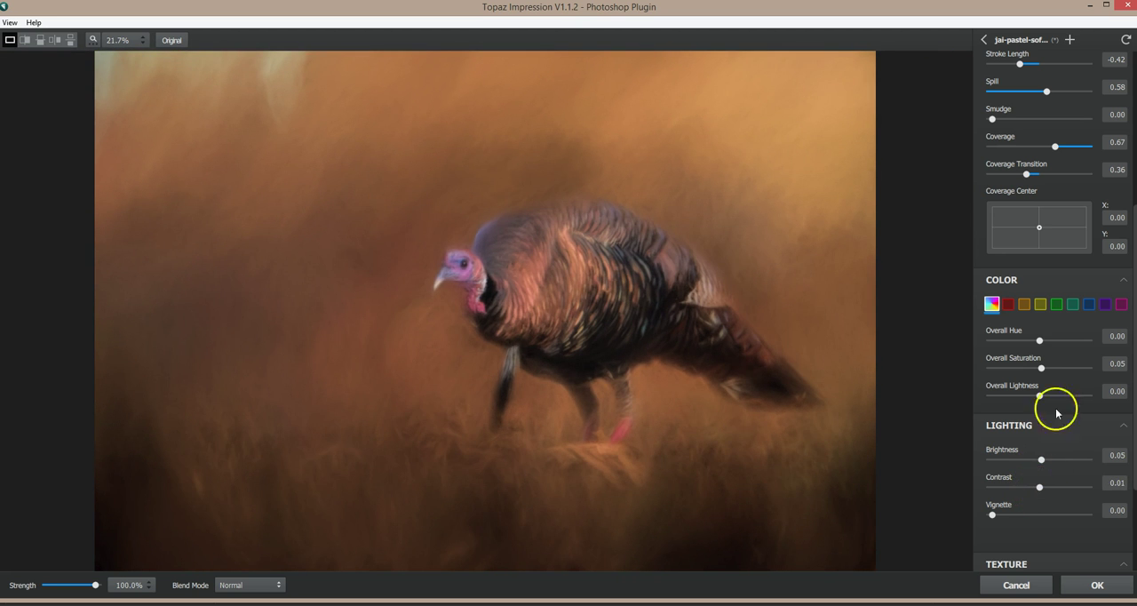
drag(1041, 486, 1062, 486)
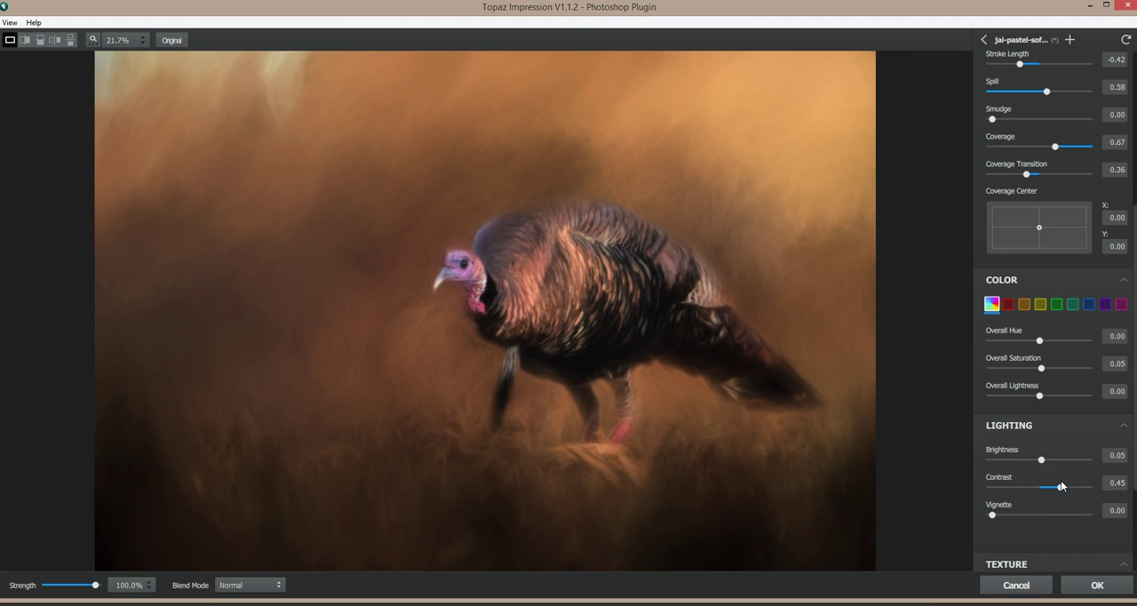
click(623, 325)
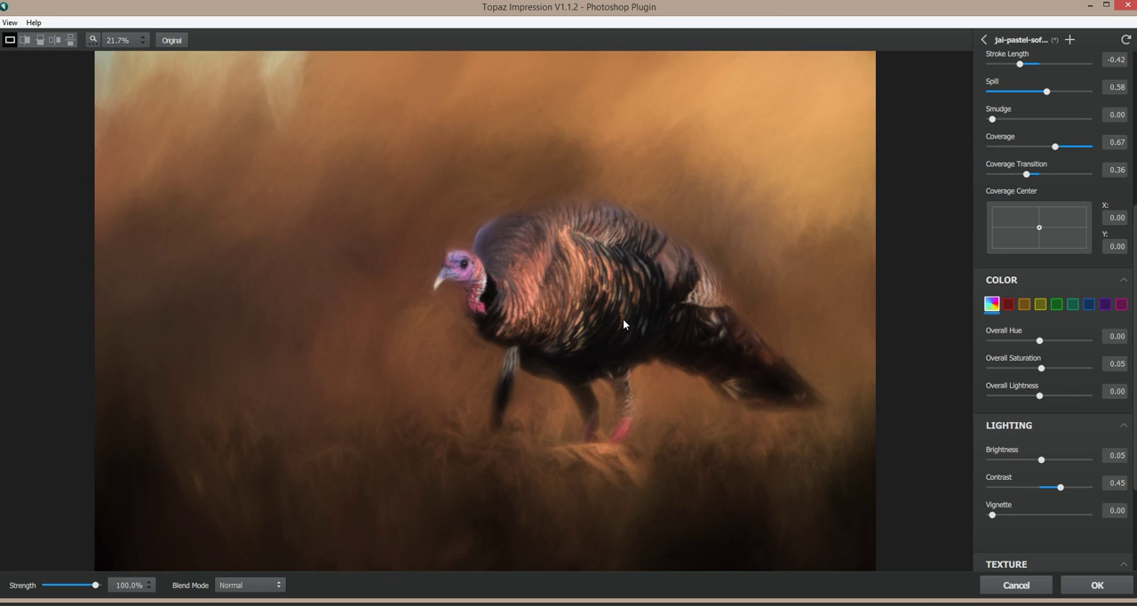
click(622, 321)
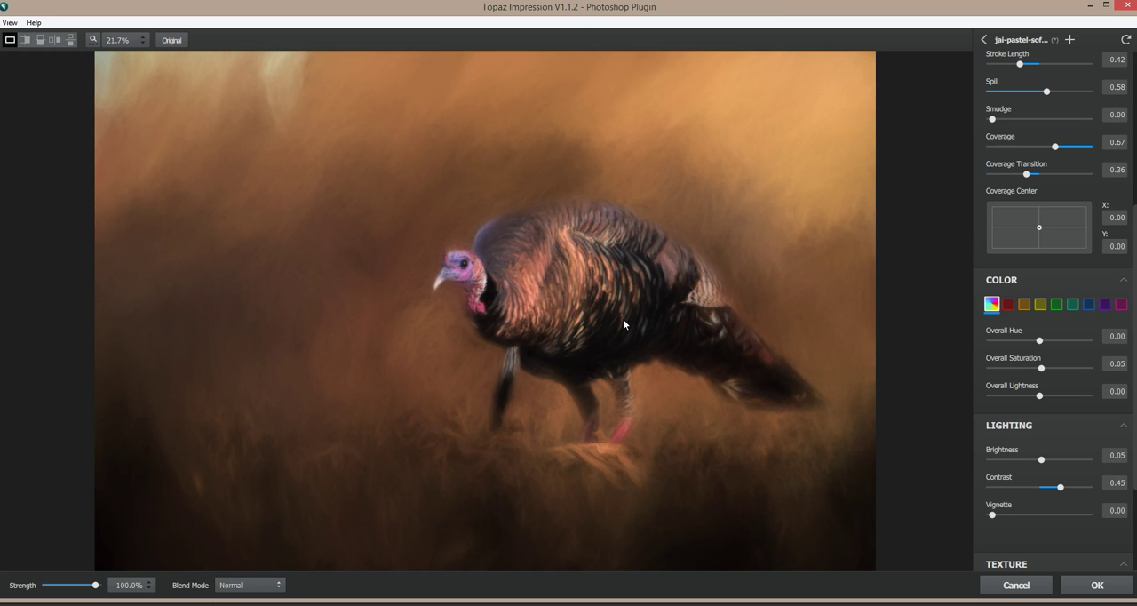
click(622, 319)
Step: Compare the adjusted pastel look with the original several more times and apply the Impression effect to the layer
click(641, 264)
click(640, 264)
click(640, 263)
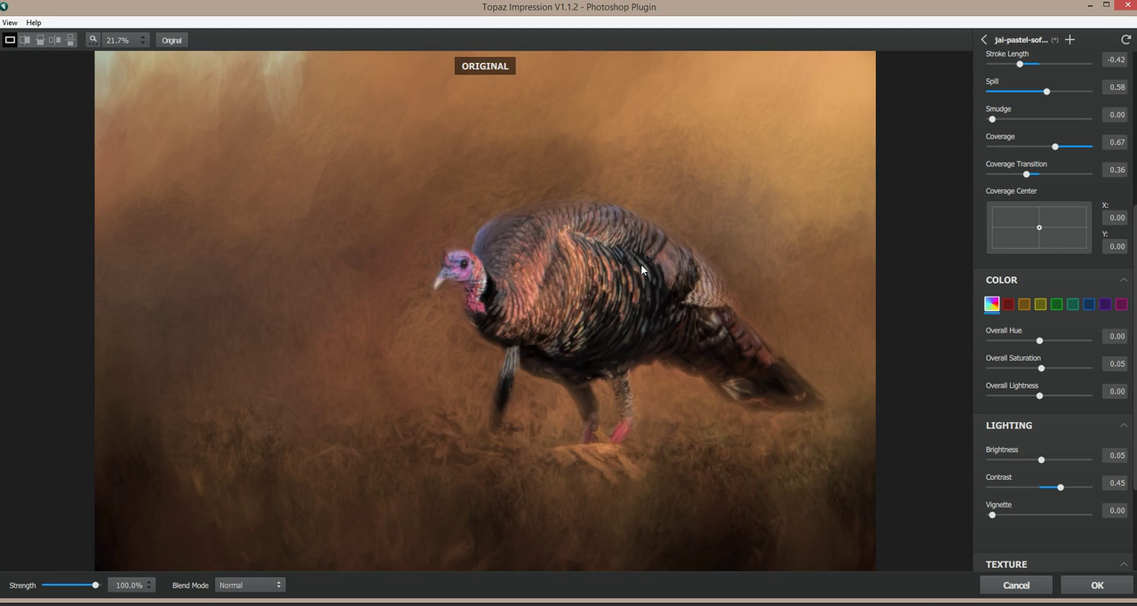
click(641, 264)
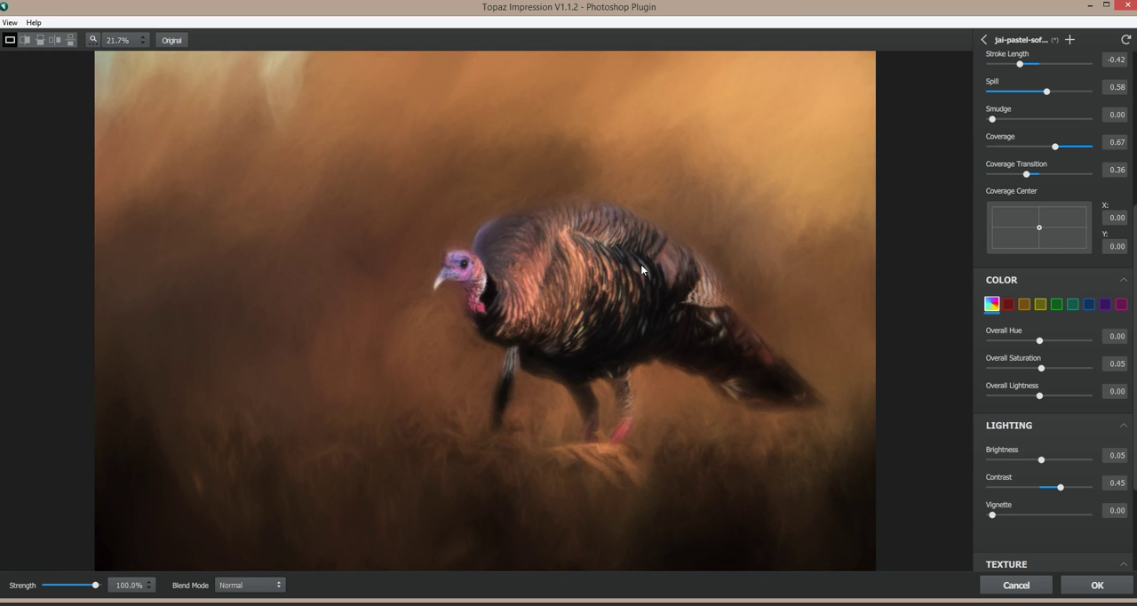
click(640, 264)
click(641, 264)
click(641, 264)
click(356, 163)
click(406, 230)
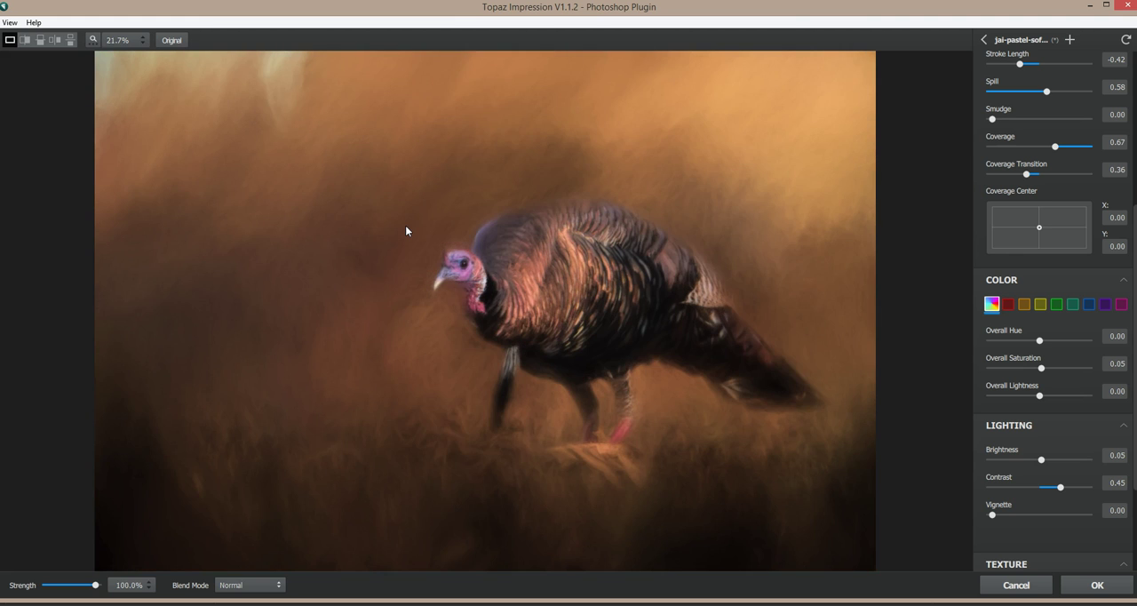
click(406, 226)
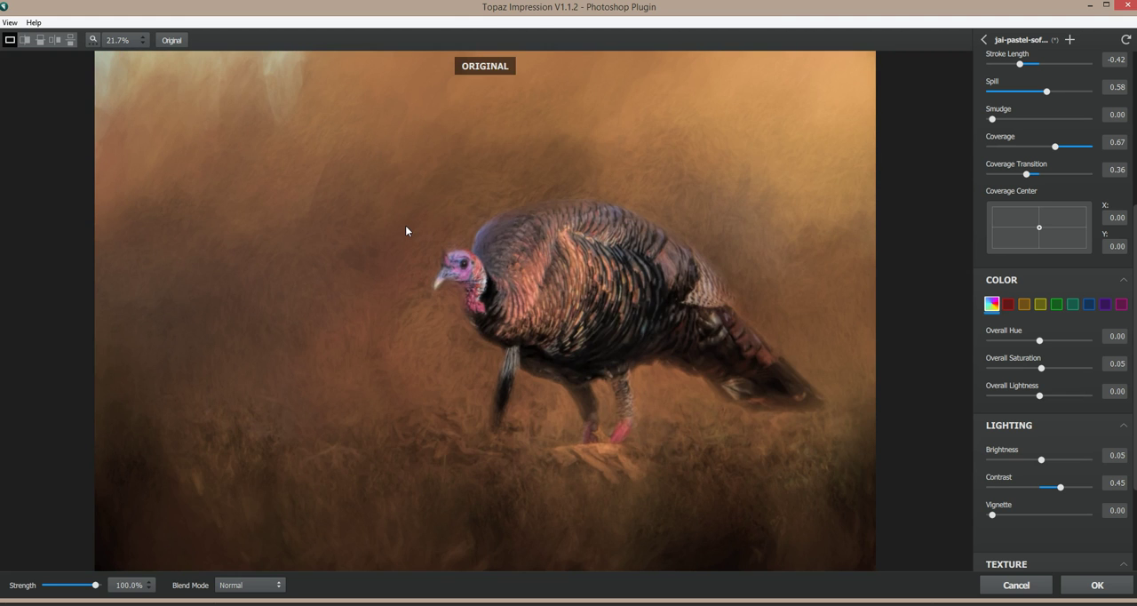
drag(406, 230, 406, 230)
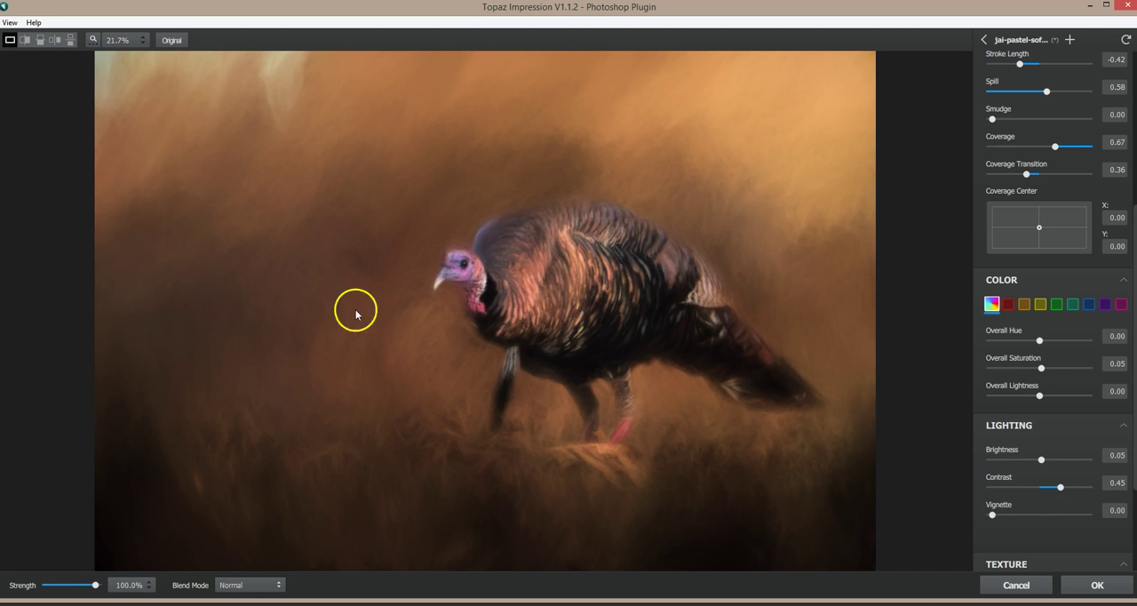
click(1100, 585)
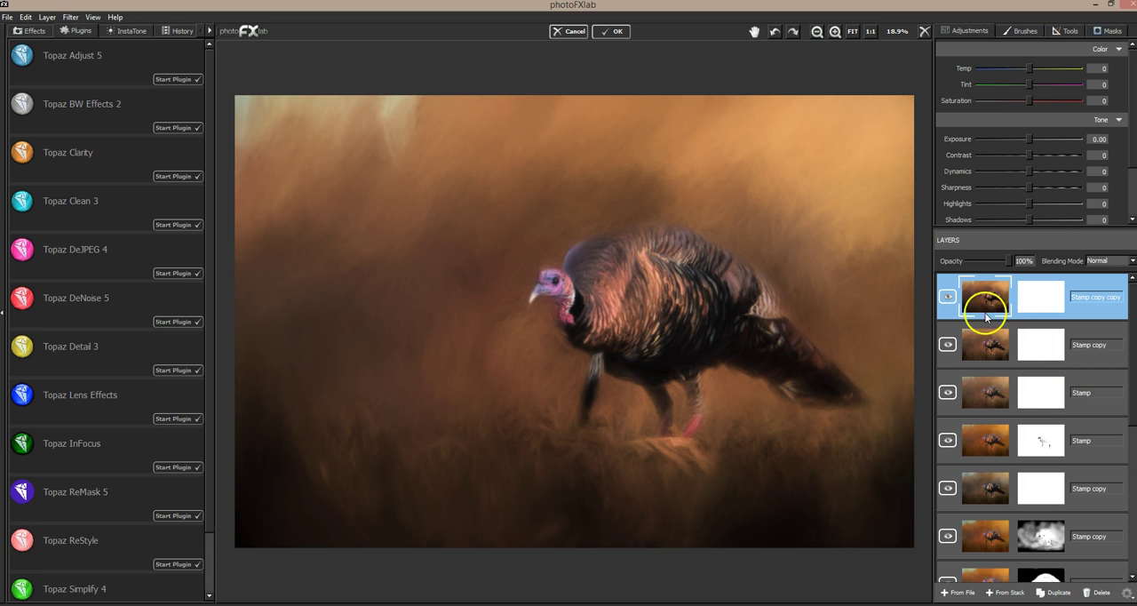
Step: Compare the image with the Stamp copy copy layer hidden and shown, examining the turkey up close
click(948, 297)
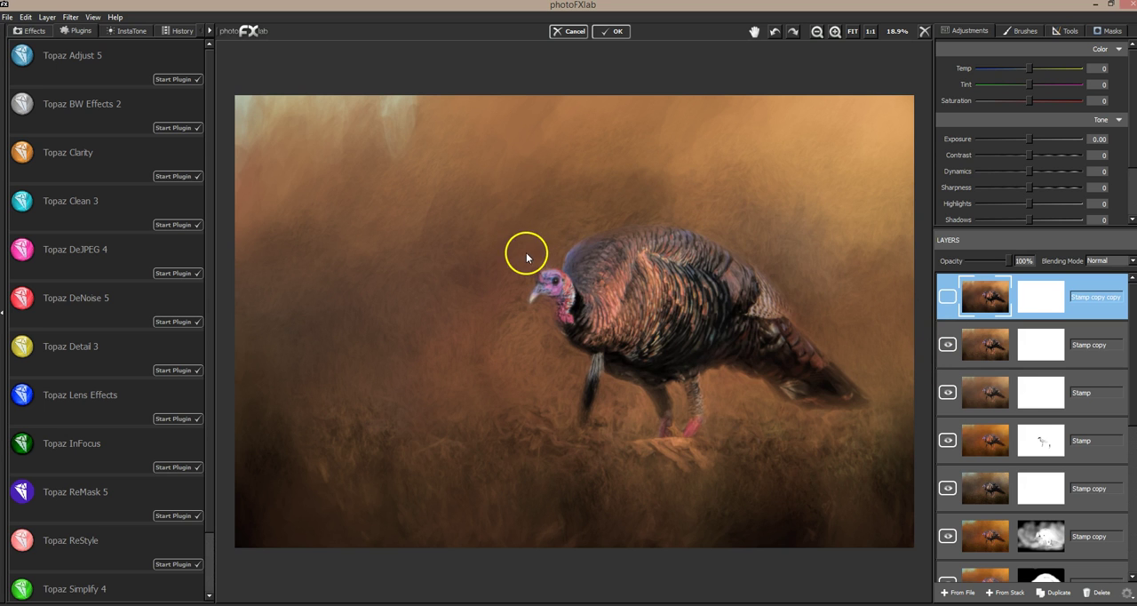
click(835, 33)
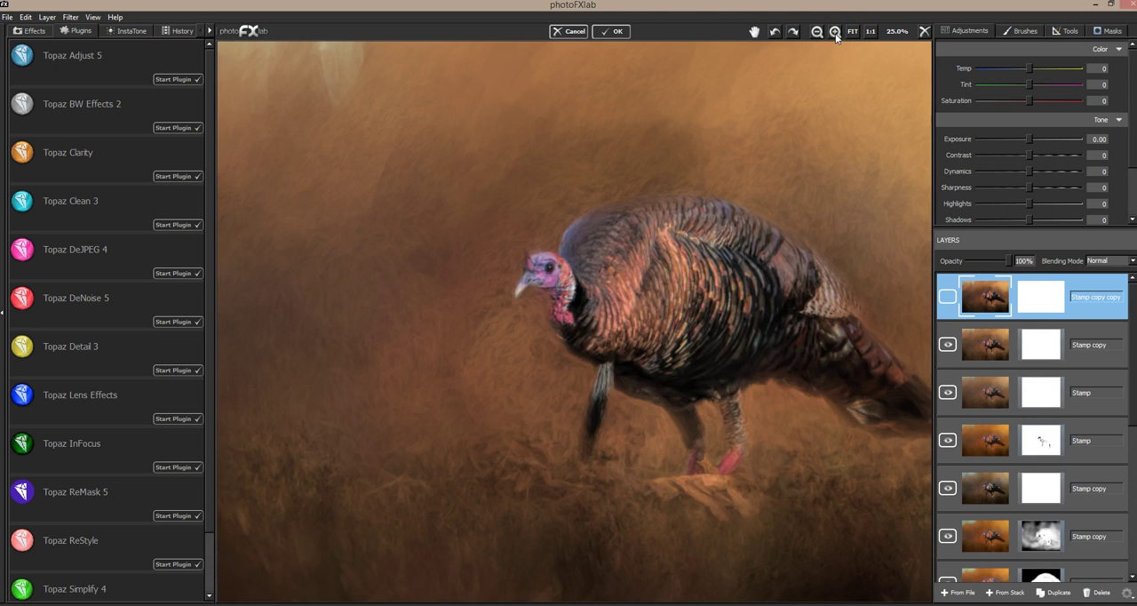
click(835, 33)
click(835, 33)
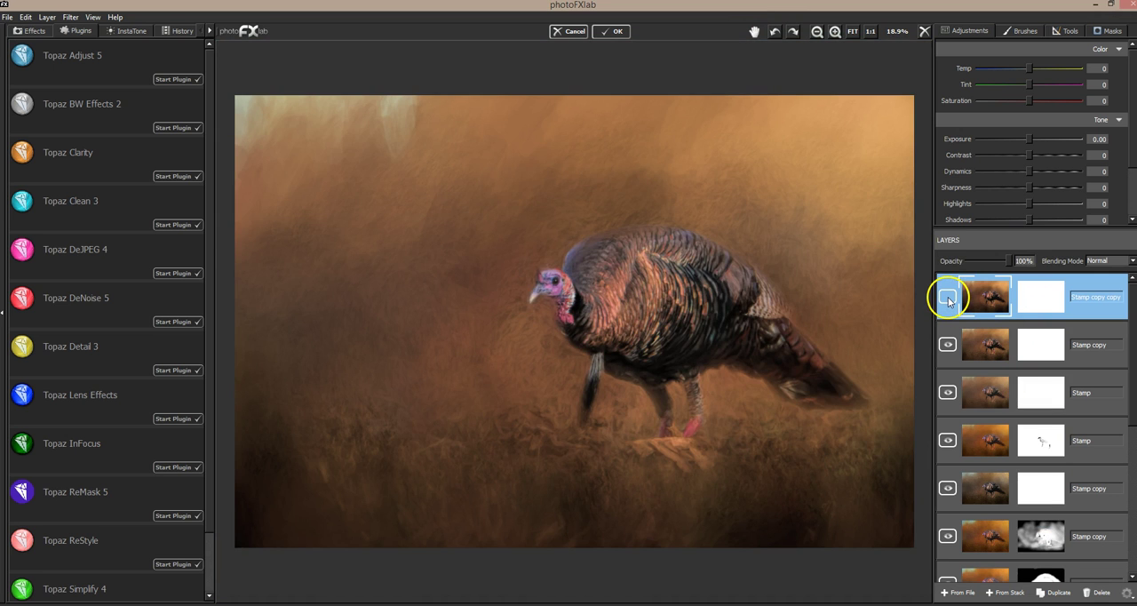
click(948, 300)
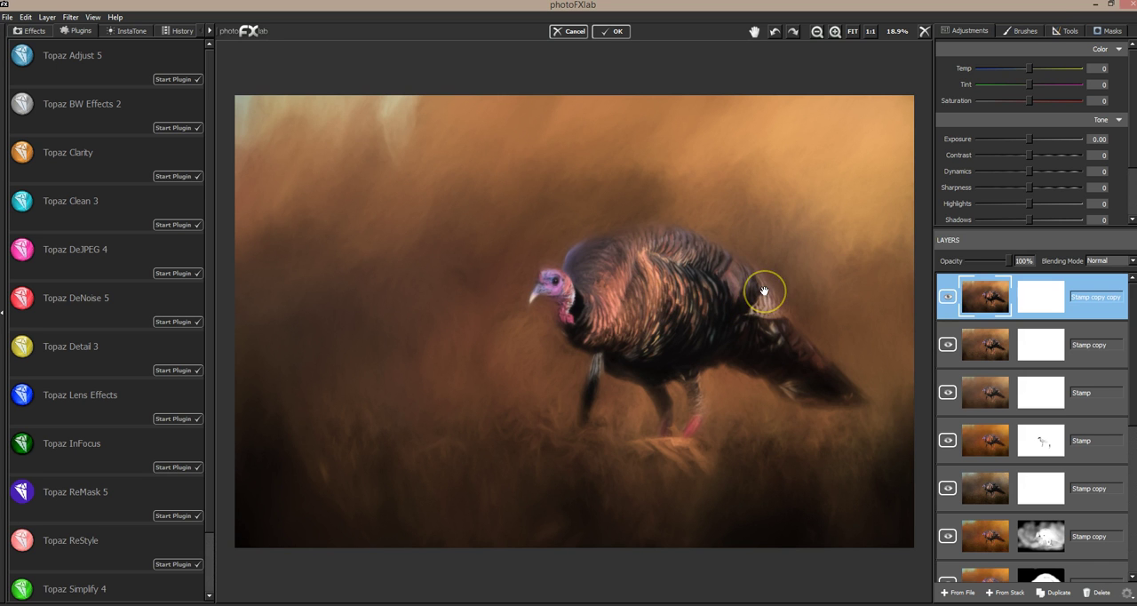
Step: Paint the turkey's head and body black on the Stamp copy copy mask, using Brush Size 0.09 and Flow 1.00
click(1107, 31)
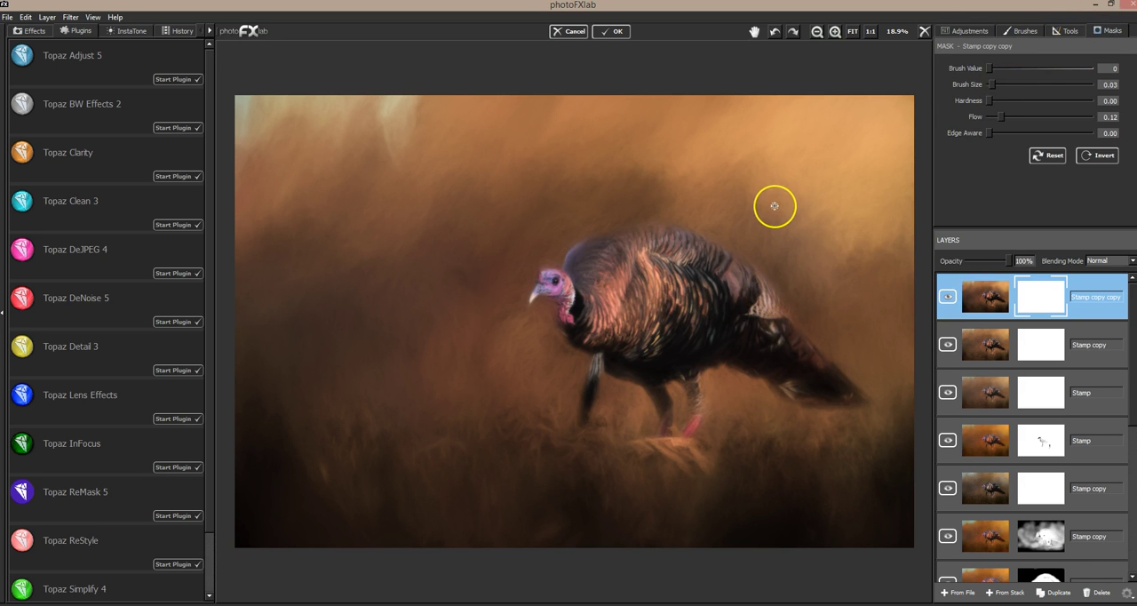
drag(1001, 116, 1095, 116)
click(994, 84)
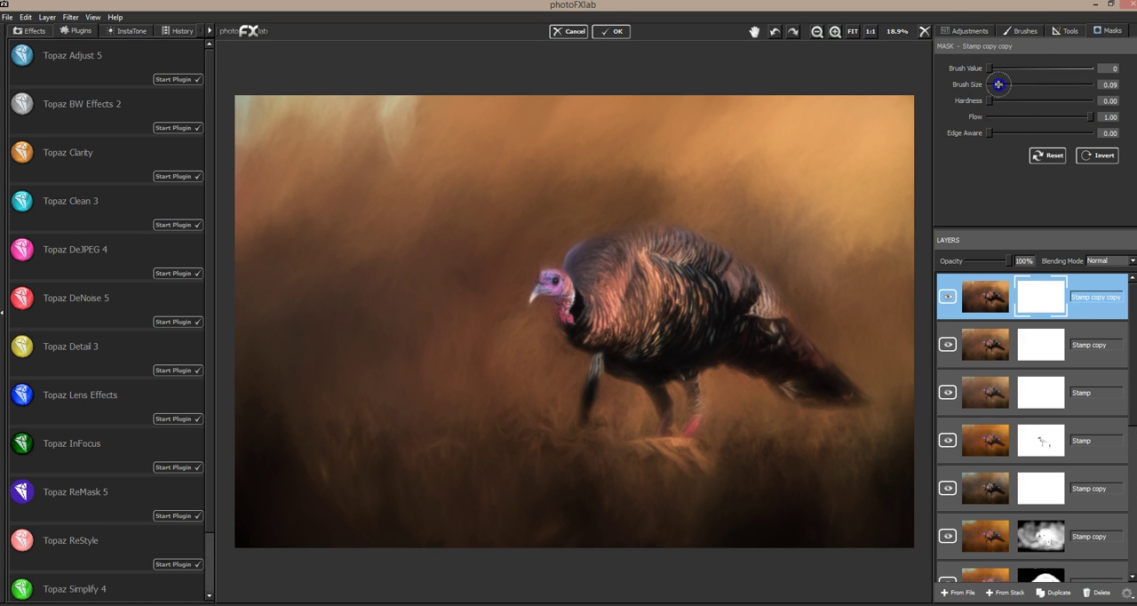
click(550, 282)
mouse_move(569, 319)
mouse_down()
mouse_move(565, 293)
mouse_move(588, 253)
mouse_move(677, 247)
mouse_move(575, 268)
mouse_move(676, 236)
mouse_move(573, 258)
mouse_move(633, 267)
mouse_move(658, 293)
mouse_move(705, 265)
mouse_move(728, 306)
mouse_move(809, 376)
mouse_move(756, 350)
mouse_move(768, 362)
mouse_move(757, 339)
mouse_move(826, 378)
mouse_move(772, 344)
mouse_move(711, 266)
mouse_move(716, 348)
mouse_move(685, 325)
mouse_move(710, 276)
mouse_move(725, 278)
mouse_up()
mouse_move(606, 291)
mouse_down()
mouse_move(612, 272)
mouse_move(574, 305)
mouse_up()
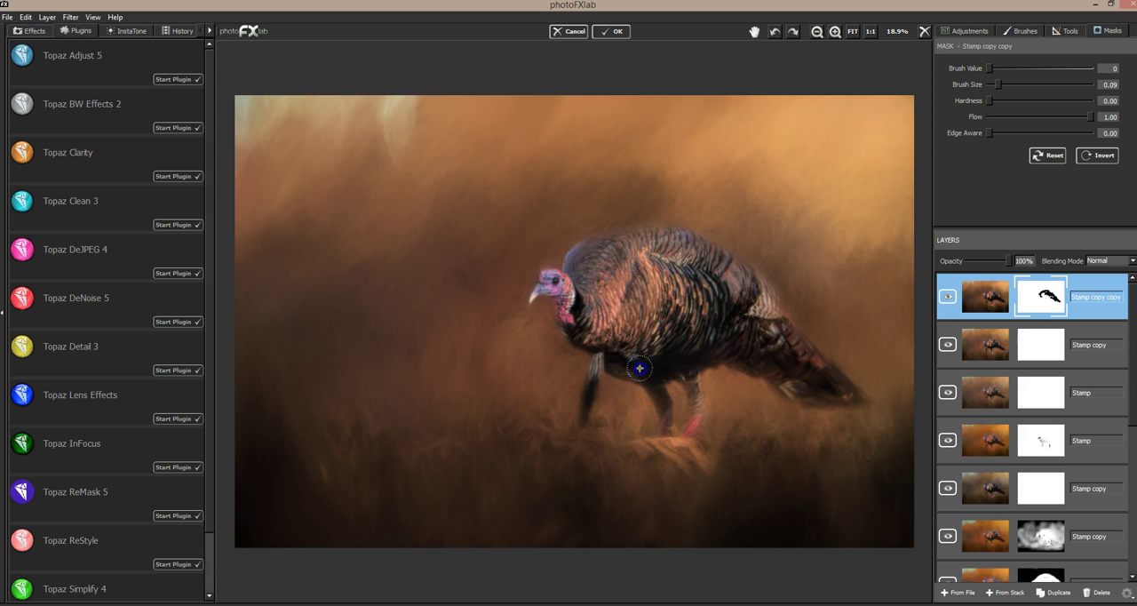
mouse_move(752, 337)
mouse_down()
mouse_move(736, 350)
mouse_move(773, 363)
mouse_up()
drag(614, 323, 632, 313)
drag(708, 343, 716, 343)
mouse_move(626, 278)
mouse_down()
mouse_move(674, 248)
mouse_move(591, 261)
mouse_move(563, 279)
mouse_move(625, 256)
mouse_move(728, 275)
mouse_move(635, 331)
mouse_move(593, 337)
mouse_move(631, 351)
mouse_move(616, 358)
mouse_move(651, 371)
mouse_up()
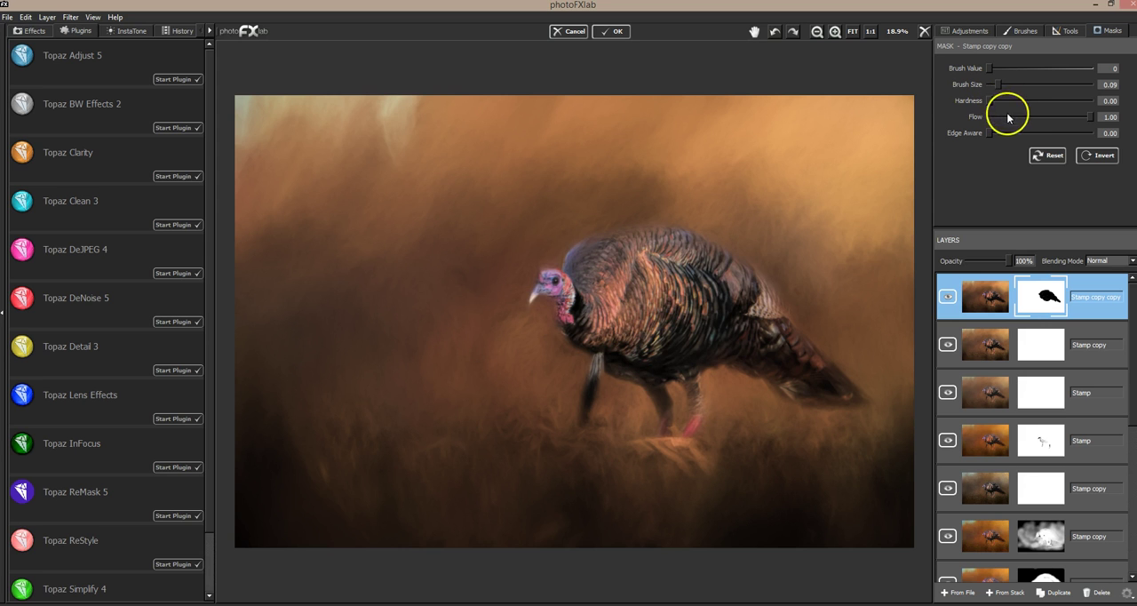
Step: Mask out the turkey's legs, feet and lower edges using Brush Size 0.05
drag(999, 86, 994, 86)
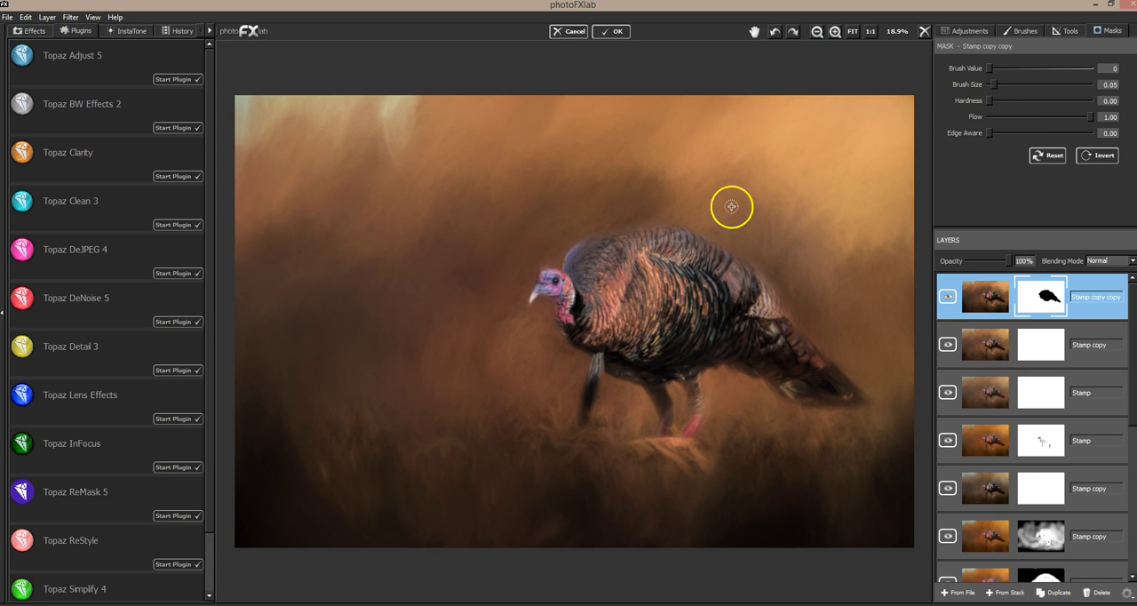
drag(596, 369, 588, 404)
mouse_move(636, 359)
mouse_down()
mouse_move(638, 378)
mouse_move(621, 368)
mouse_up()
drag(661, 400, 664, 423)
mouse_move(690, 369)
mouse_down()
mouse_move(697, 422)
mouse_move(686, 439)
mouse_move(703, 366)
mouse_move(532, 296)
mouse_up()
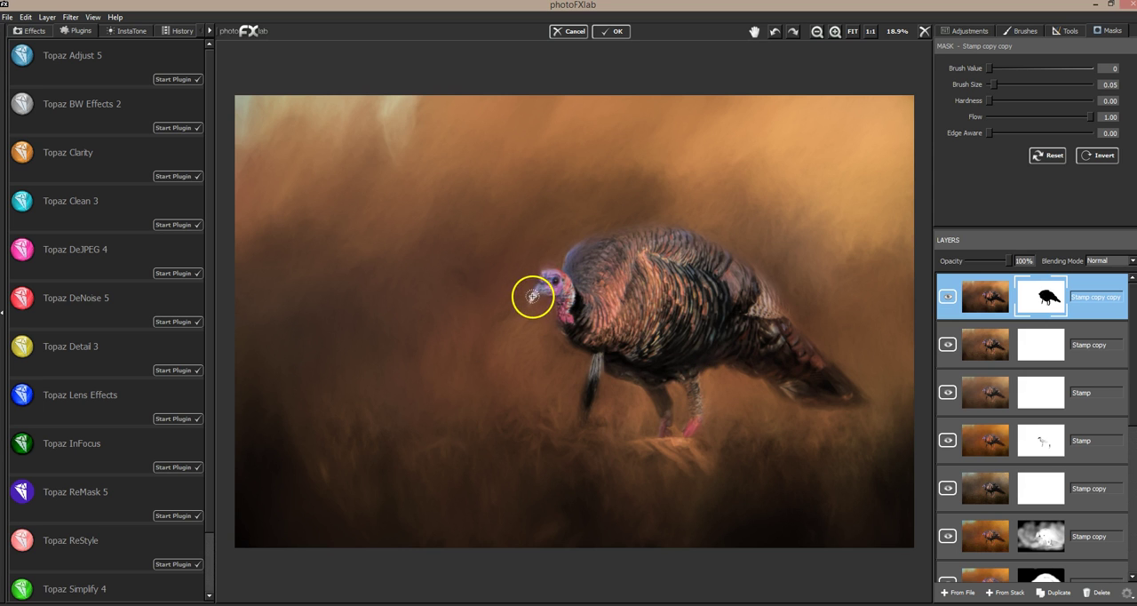
Step: Mask out the beak and the fine edges of the chest and neck with Brush Size 0.02, and compare the layer hidden and shown
drag(994, 85, 993, 87)
click(532, 296)
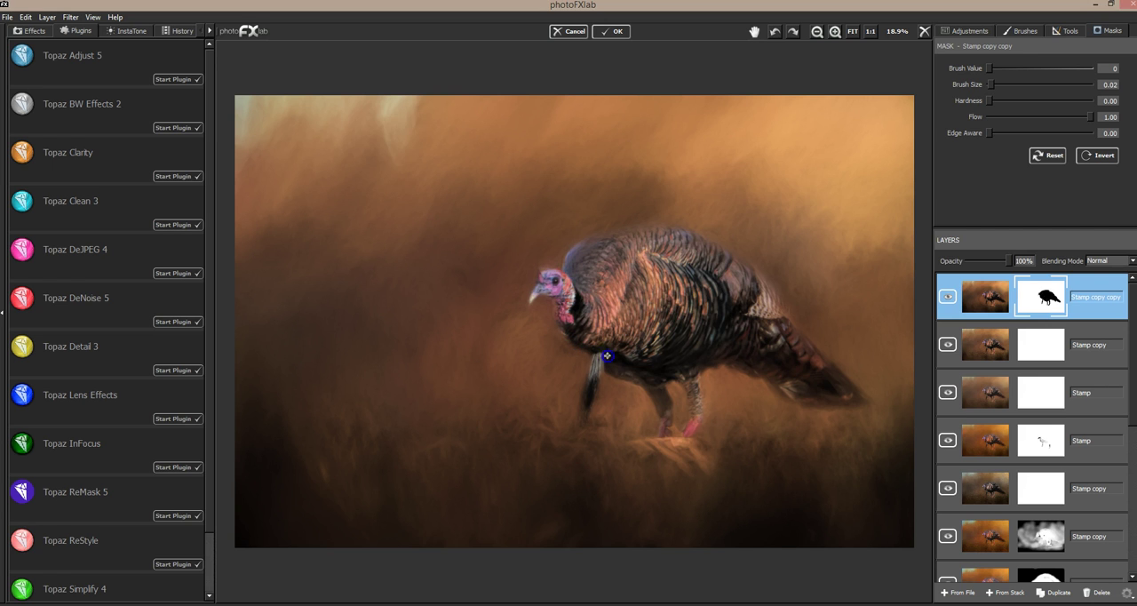
drag(591, 334, 569, 287)
click(948, 299)
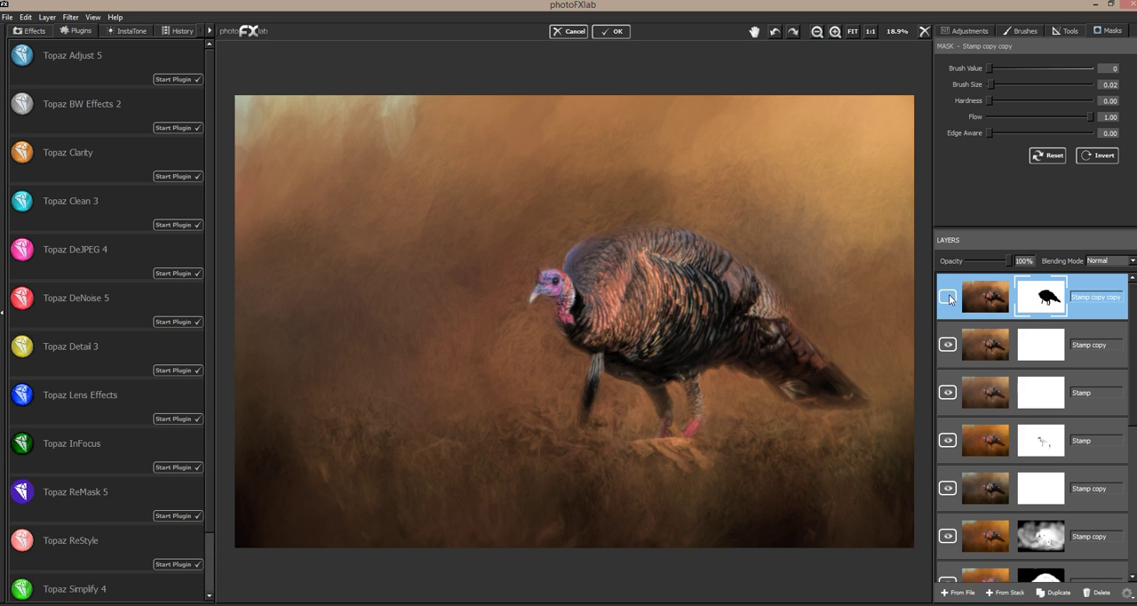
click(948, 299)
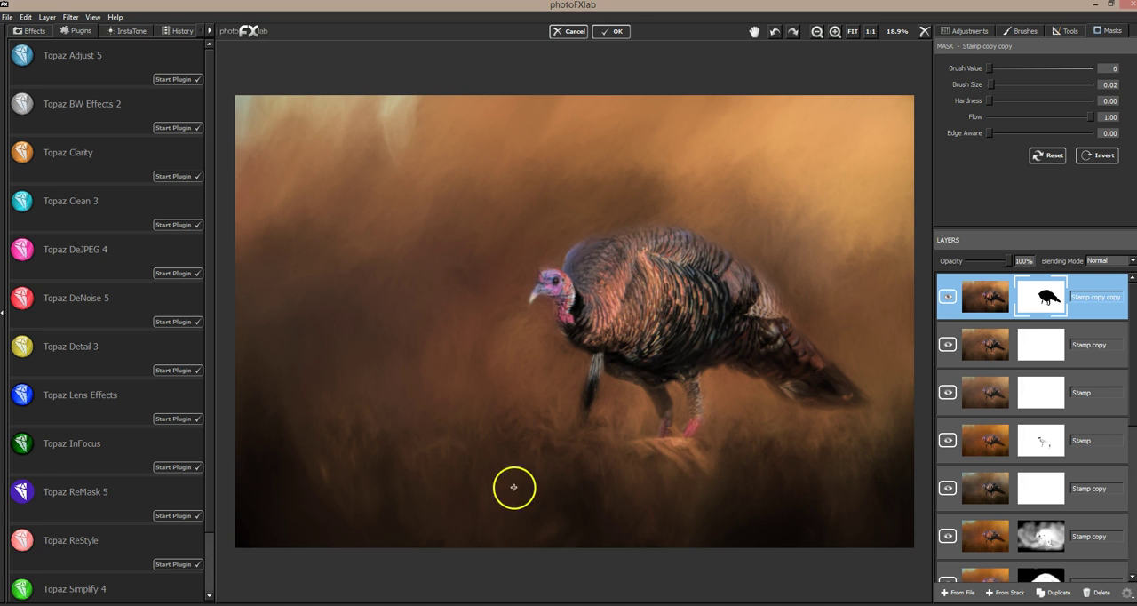
click(949, 302)
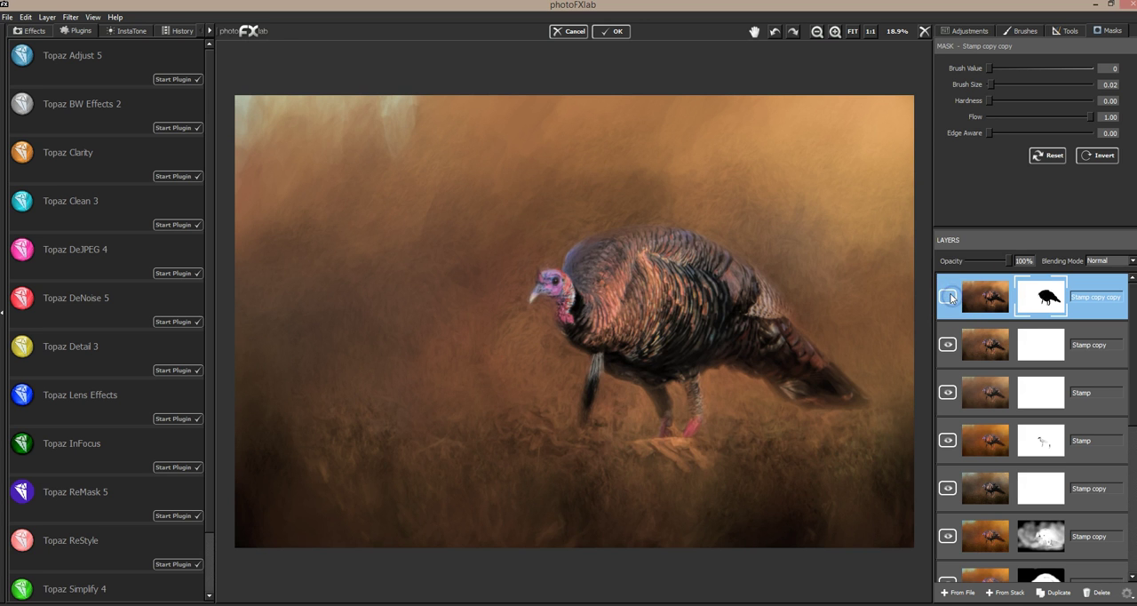
click(949, 297)
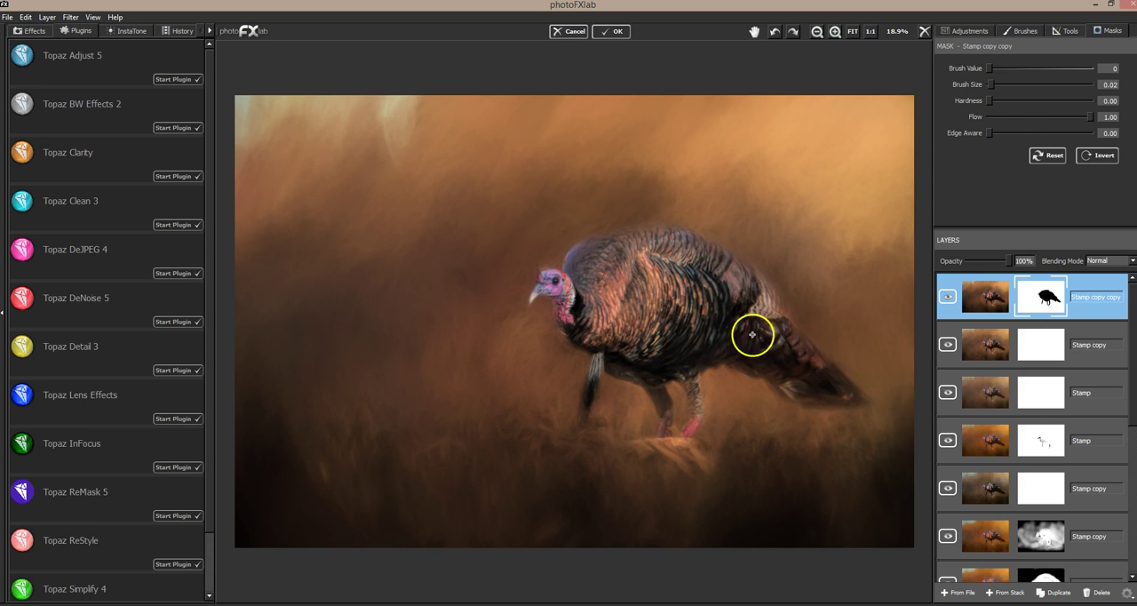
Step: Partly mask the grass strip around the turkey's feet with Brush Size 0.24 and Flow 0.17
click(1010, 117)
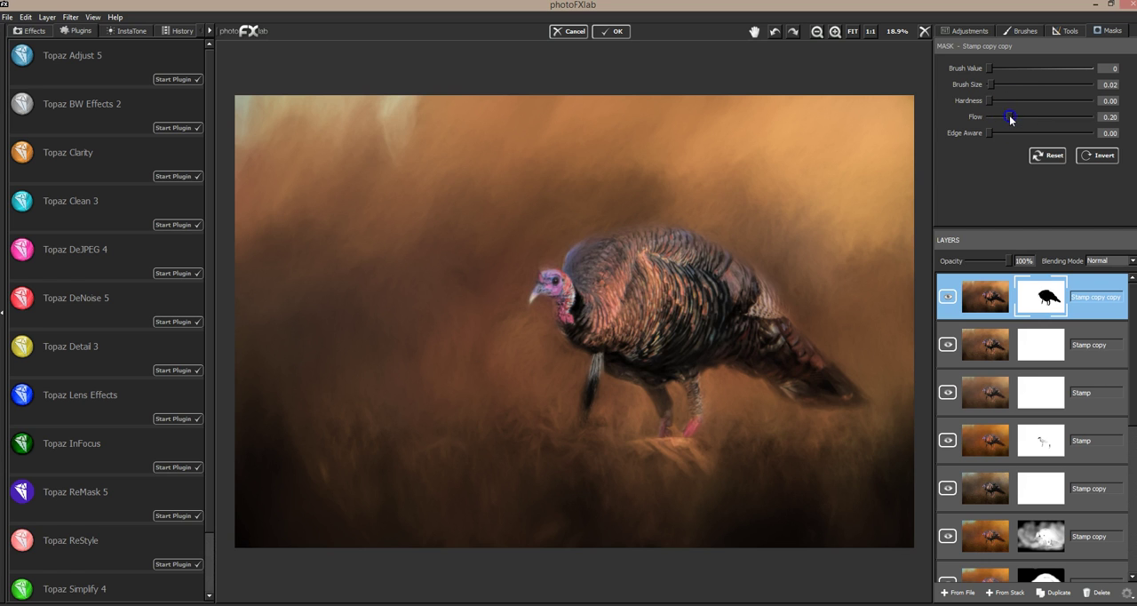
mouse_move(1005, 117)
mouse_down()
mouse_move(998, 86)
mouse_move(1014, 84)
mouse_up()
drag(800, 456, 837, 423)
mouse_move(830, 454)
mouse_down()
mouse_move(866, 433)
mouse_move(859, 457)
mouse_move(888, 433)
mouse_up()
drag(741, 465, 753, 459)
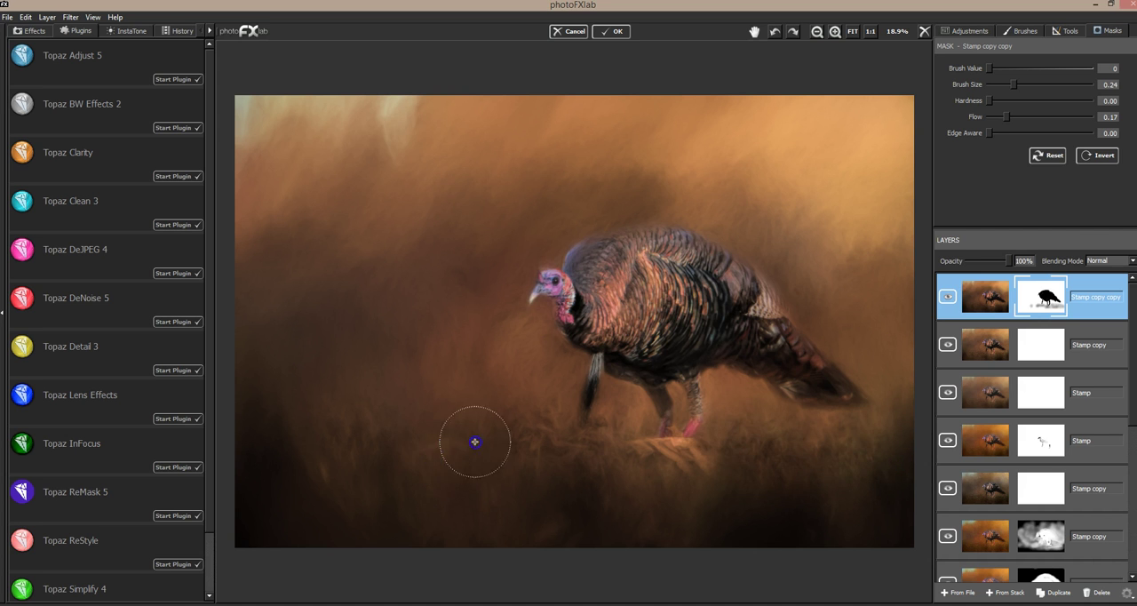
click(518, 453)
click(587, 441)
click(649, 441)
click(699, 445)
click(794, 442)
click(866, 442)
Step: Softly mask the lower ground area with Brush Size 0.47 and Flow 0.08, and compare the layer hidden and shown
mouse_move(1007, 116)
mouse_down()
mouse_move(1017, 84)
mouse_move(1036, 85)
mouse_up()
mouse_move(891, 504)
mouse_down()
mouse_move(880, 536)
mouse_move(719, 536)
mouse_move(814, 510)
mouse_move(527, 531)
mouse_move(639, 528)
mouse_move(520, 518)
mouse_move(551, 500)
mouse_move(573, 520)
mouse_up()
mouse_move(321, 480)
mouse_down()
mouse_move(277, 514)
mouse_move(261, 508)
mouse_move(255, 519)
mouse_move(276, 541)
mouse_move(303, 491)
mouse_move(317, 529)
mouse_move(470, 521)
mouse_move(365, 515)
mouse_move(624, 523)
mouse_move(538, 523)
mouse_move(530, 540)
mouse_move(814, 515)
mouse_move(673, 534)
mouse_move(829, 533)
mouse_move(857, 515)
mouse_move(751, 522)
mouse_move(873, 486)
mouse_move(849, 514)
mouse_move(858, 450)
mouse_up()
mouse_move(697, 444)
mouse_down()
mouse_move(535, 434)
mouse_move(587, 413)
mouse_move(693, 394)
mouse_move(832, 409)
mouse_move(368, 426)
mouse_move(569, 388)
mouse_move(877, 379)
mouse_move(581, 406)
mouse_move(651, 305)
mouse_move(596, 364)
mouse_up()
click(948, 297)
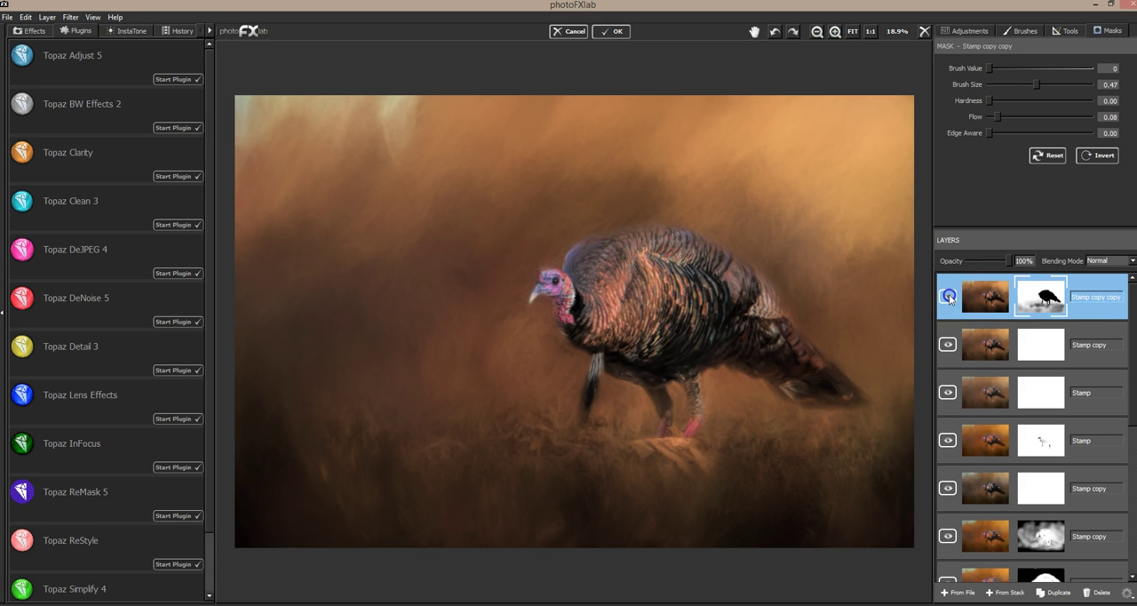
click(949, 294)
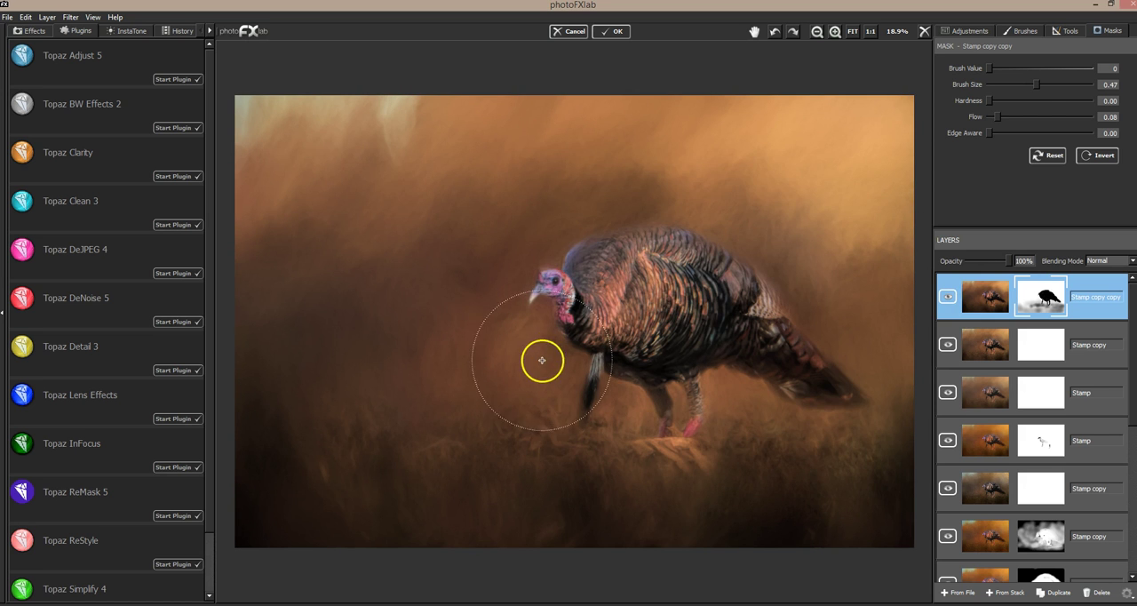
Step: Restore the soft effect on the background in front of the turkey with Brush Value 255, Brush Size 0.14 and Flow 1.00
drag(1064, 68, 1103, 71)
mouse_move(1017, 83)
mouse_down()
mouse_move(1004, 83)
mouse_move(1021, 116)
mouse_up()
click(1021, 117)
mouse_move(515, 342)
mouse_down()
mouse_move(546, 369)
mouse_move(563, 370)
mouse_move(563, 354)
mouse_move(547, 384)
mouse_move(555, 409)
mouse_move(573, 362)
mouse_move(570, 383)
mouse_move(523, 342)
mouse_move(498, 325)
mouse_up()
drag(1027, 131, 1086, 114)
mouse_move(539, 319)
mouse_down()
mouse_move(506, 322)
mouse_move(527, 324)
mouse_move(513, 330)
mouse_up()
mouse_move(518, 250)
mouse_down()
mouse_move(495, 341)
mouse_move(518, 365)
mouse_move(544, 352)
mouse_move(564, 395)
mouse_move(483, 400)
mouse_move(537, 415)
mouse_move(445, 363)
mouse_move(438, 329)
mouse_move(417, 392)
mouse_move(391, 398)
mouse_move(419, 373)
mouse_move(440, 397)
mouse_move(356, 453)
mouse_move(384, 409)
mouse_move(387, 436)
mouse_move(313, 463)
mouse_move(380, 379)
mouse_move(560, 340)
mouse_move(571, 363)
mouse_move(541, 414)
mouse_up()
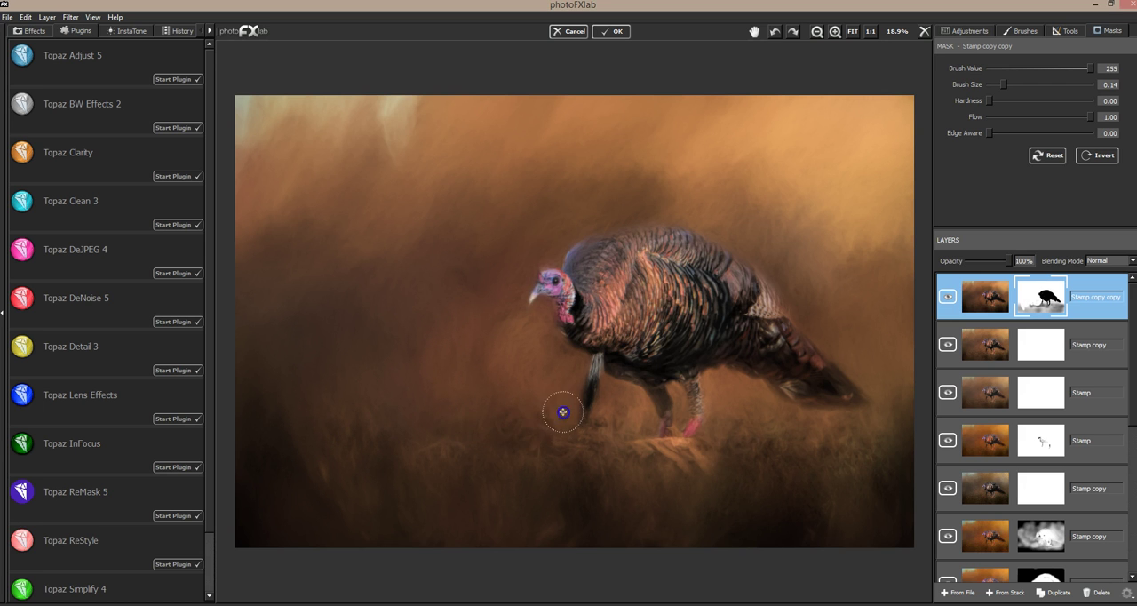
Step: Partly restore the soft effect over the grass and around the tail with Brush Size 0.30 and Flow 0.18
click(1007, 116)
click(1009, 84)
drag(1008, 85, 1021, 85)
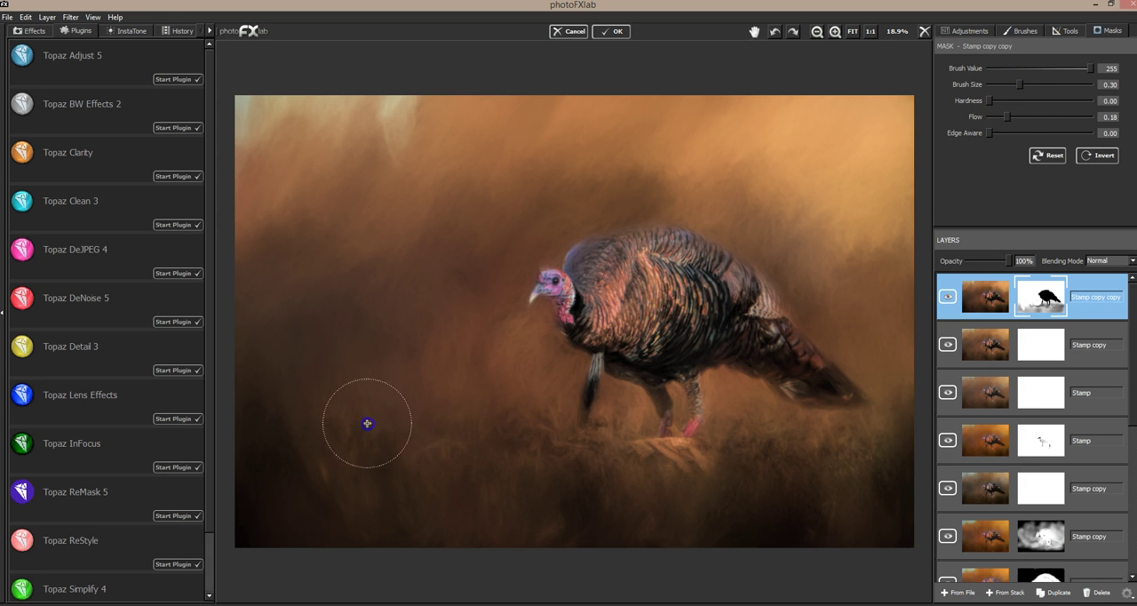
click(656, 467)
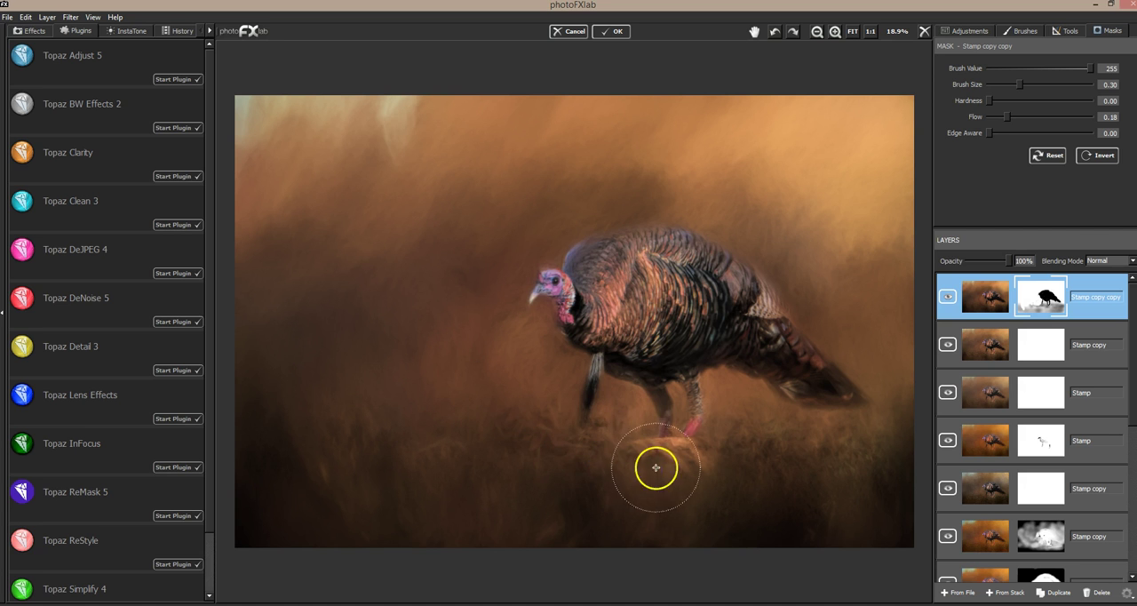
mouse_move(855, 404)
mouse_down()
mouse_move(841, 418)
mouse_move(866, 396)
mouse_move(892, 407)
mouse_up()
drag(812, 346, 891, 397)
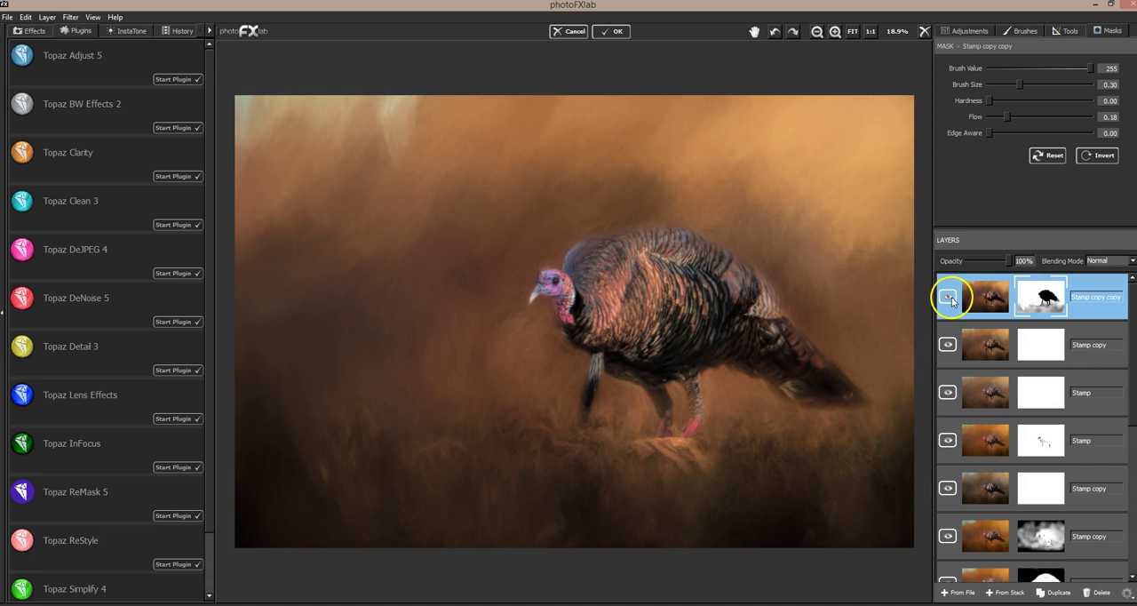
Step: Compare the image repeatedly with the masked Stamp copy copy layer hidden and shown, examining the background and grass
click(952, 297)
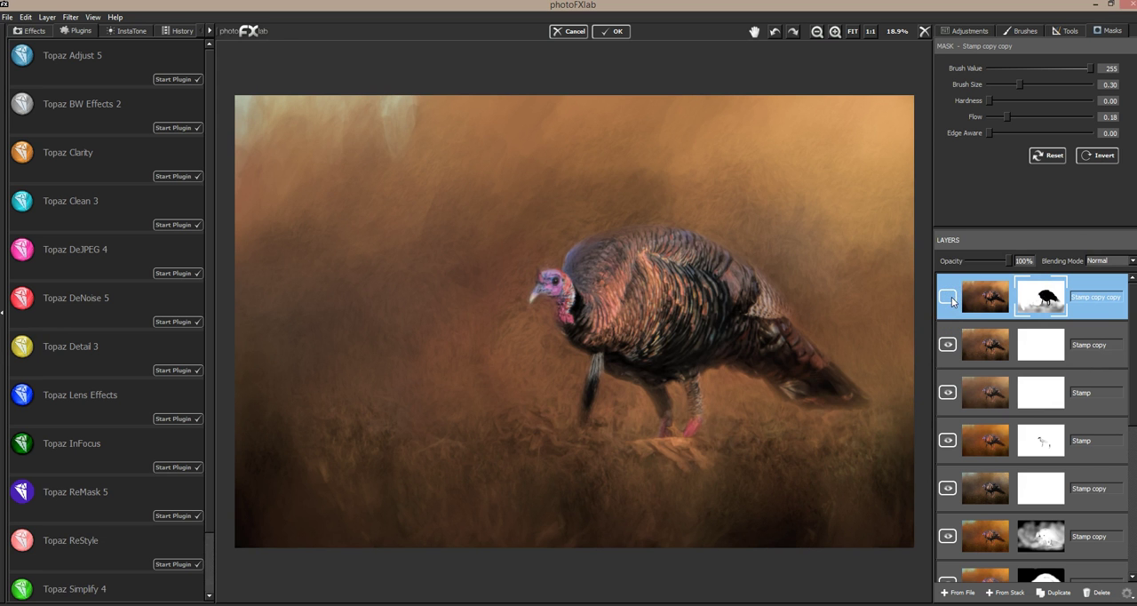
click(947, 298)
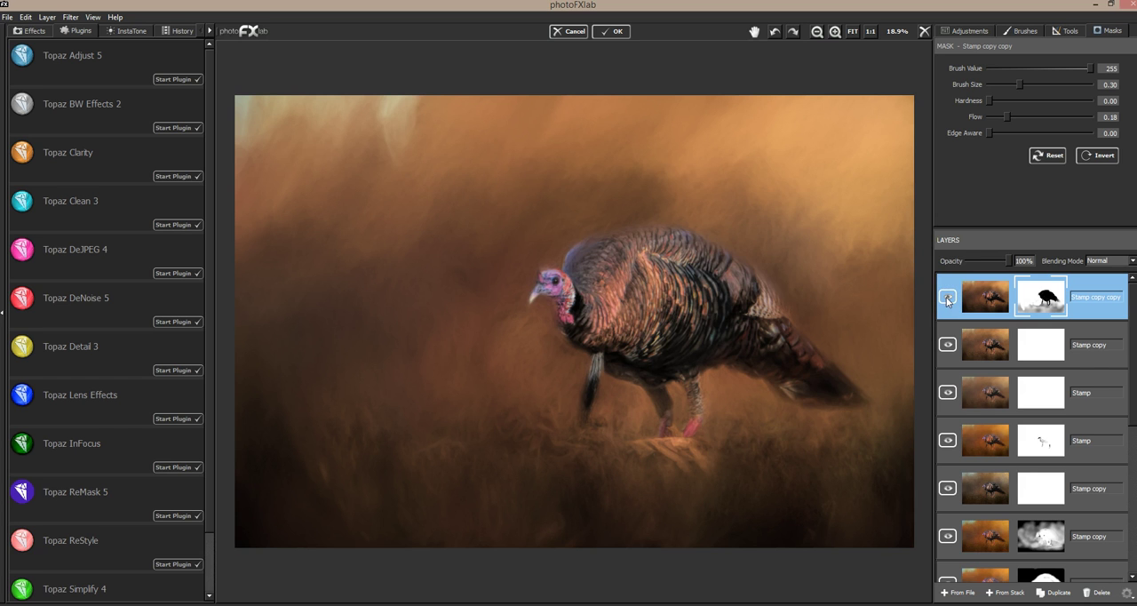
click(948, 299)
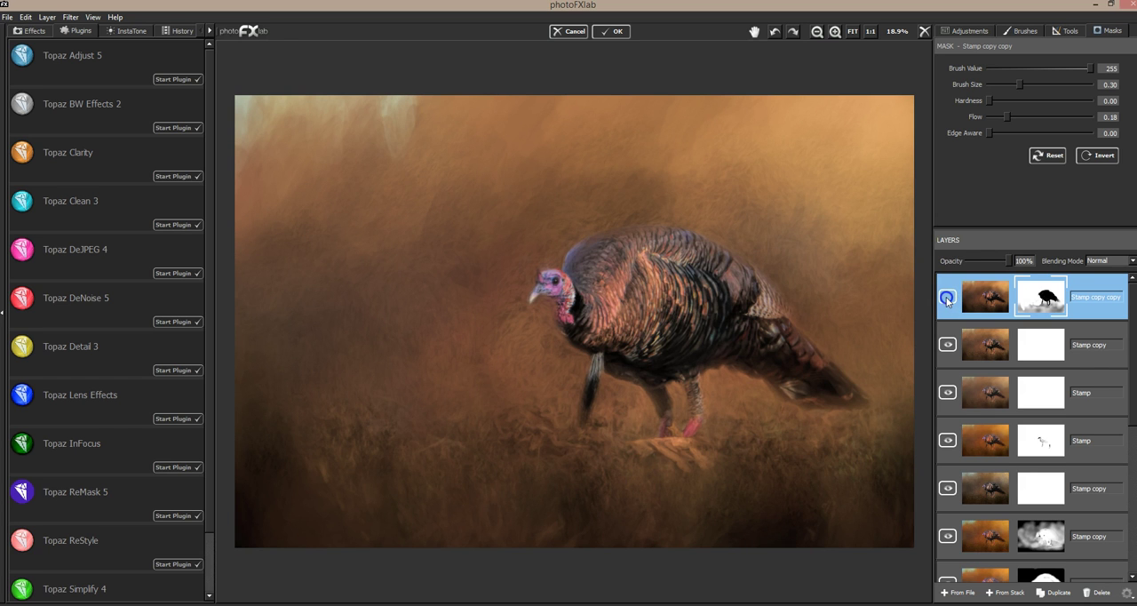
click(947, 300)
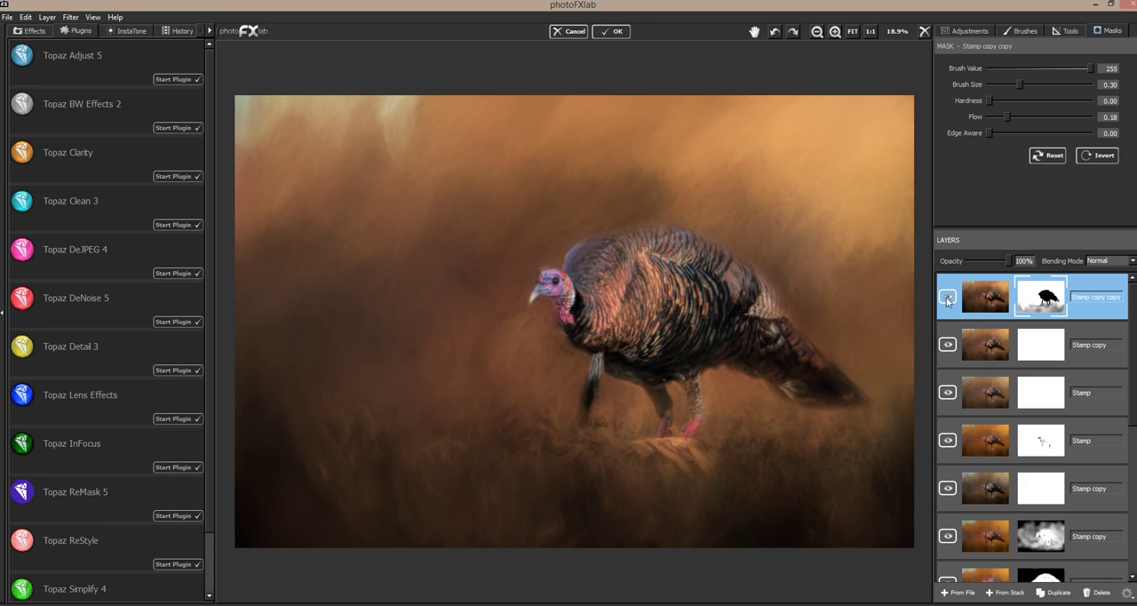
click(947, 300)
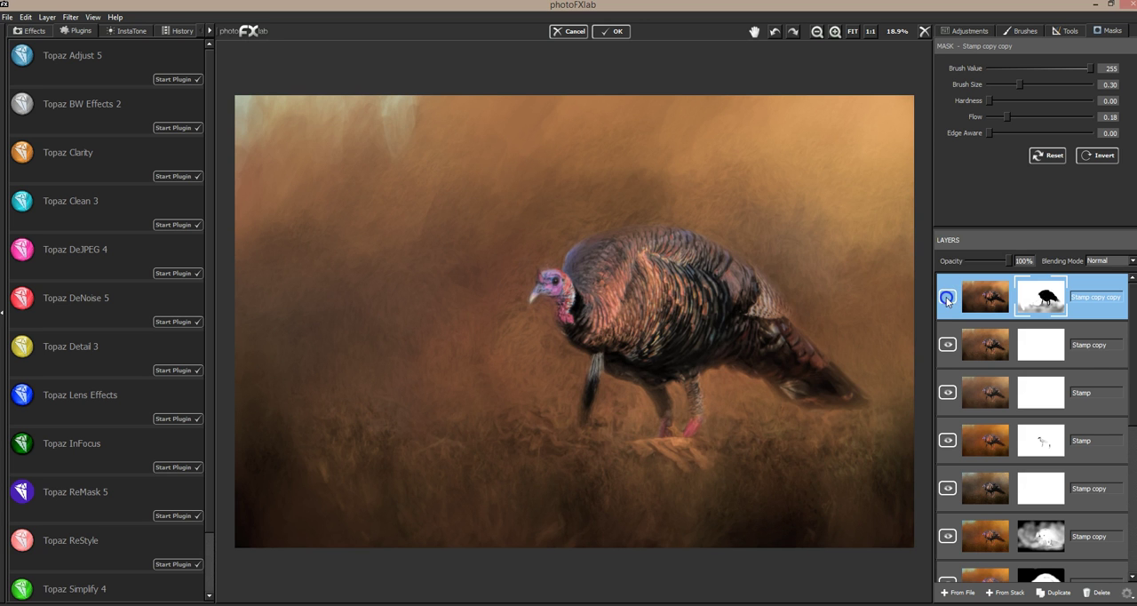
click(947, 299)
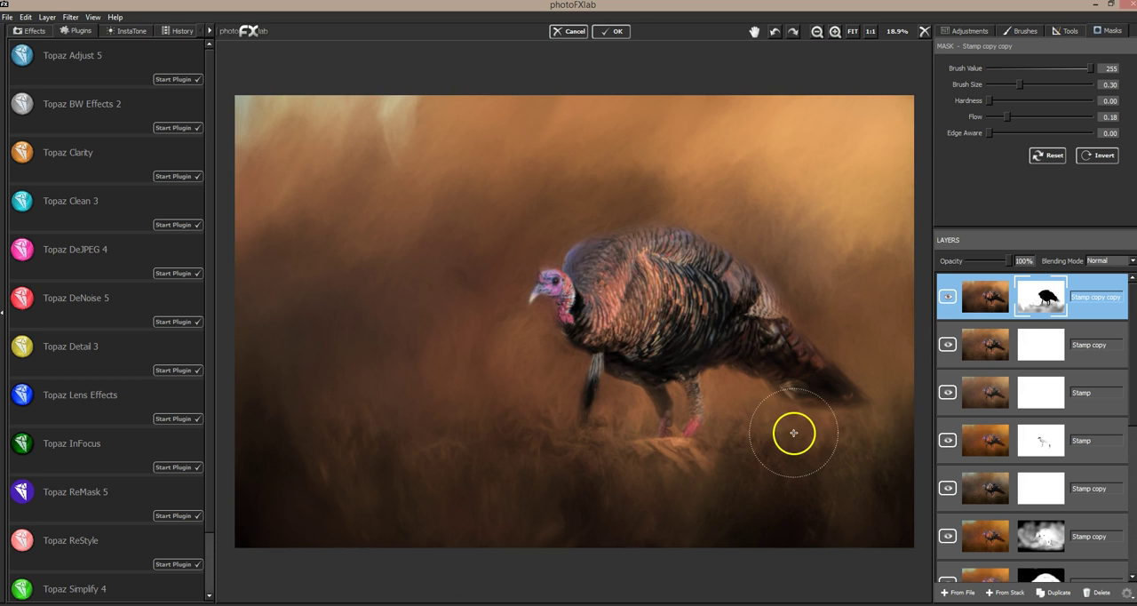
click(947, 299)
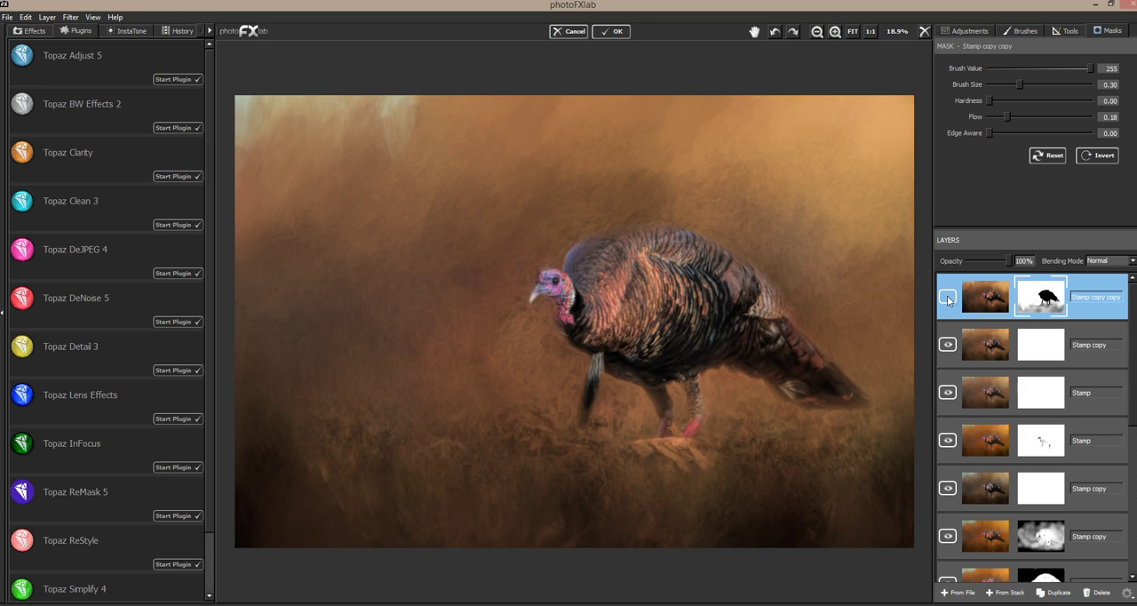
click(947, 300)
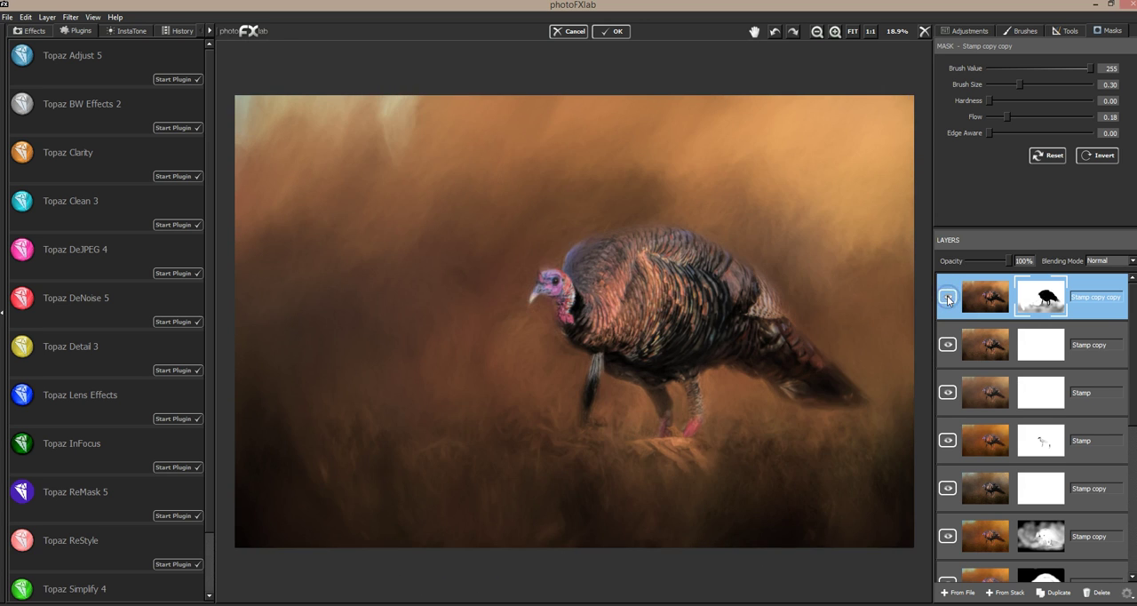
click(947, 299)
click(947, 299)
click(948, 300)
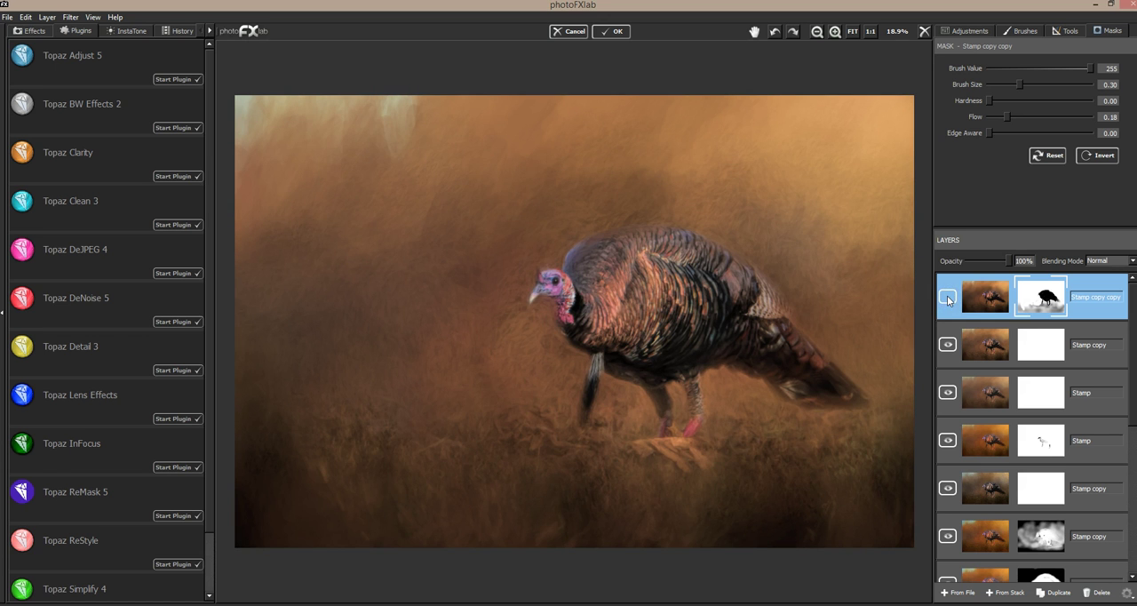
click(947, 300)
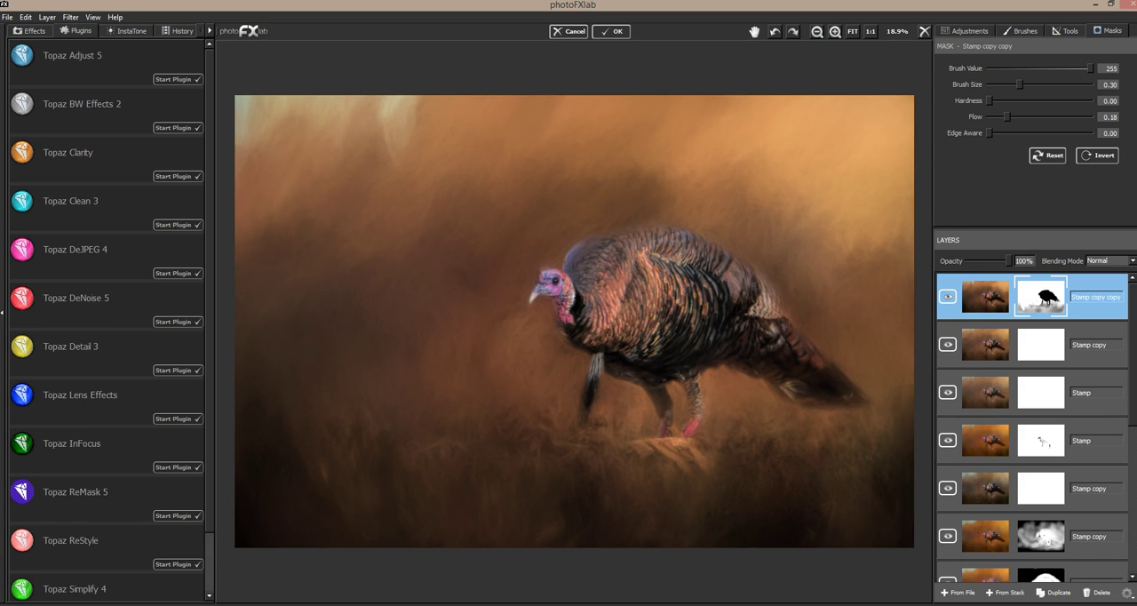
Step: Create a merged layer from the layer stack and duplicate it
click(1012, 593)
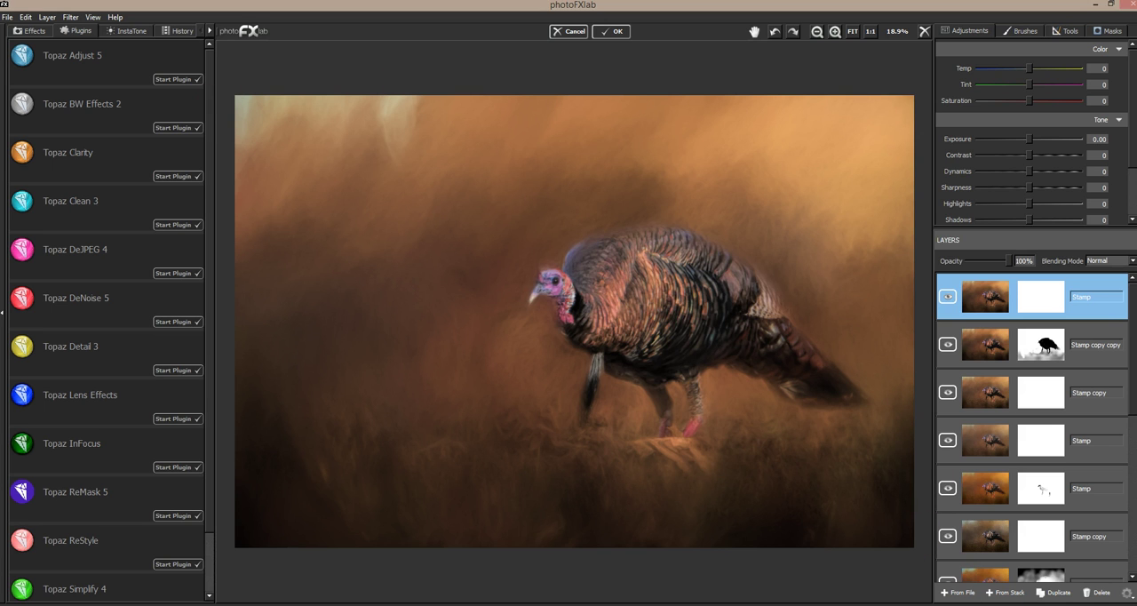
click(1056, 593)
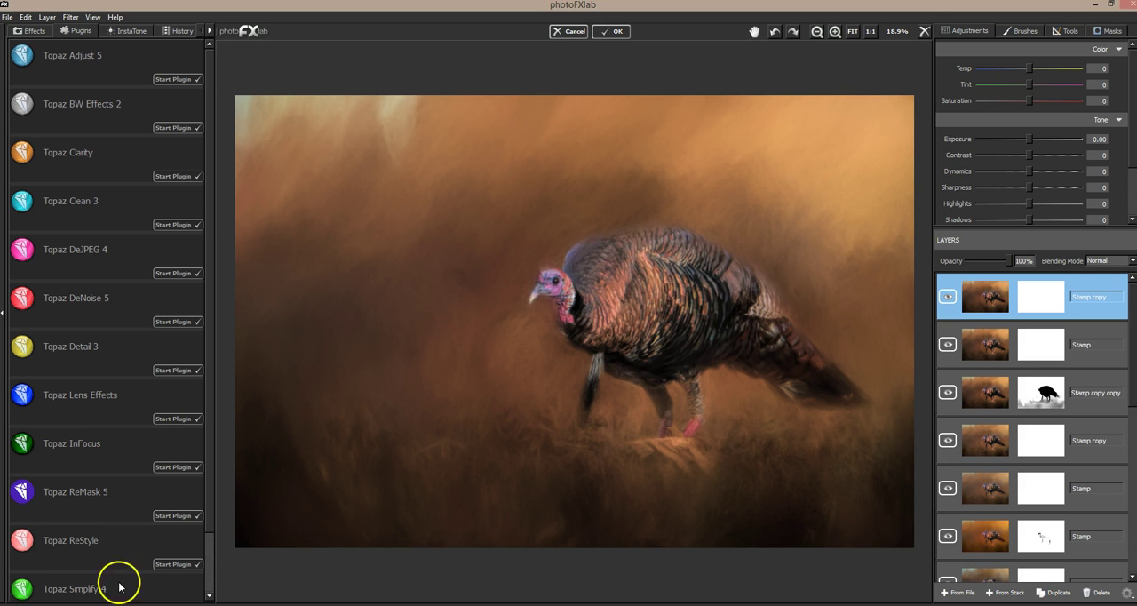
Step: Open the duplicate layer in Topaz ReStyle and show the Landscape collection's presets as a thumbnail grid
click(177, 565)
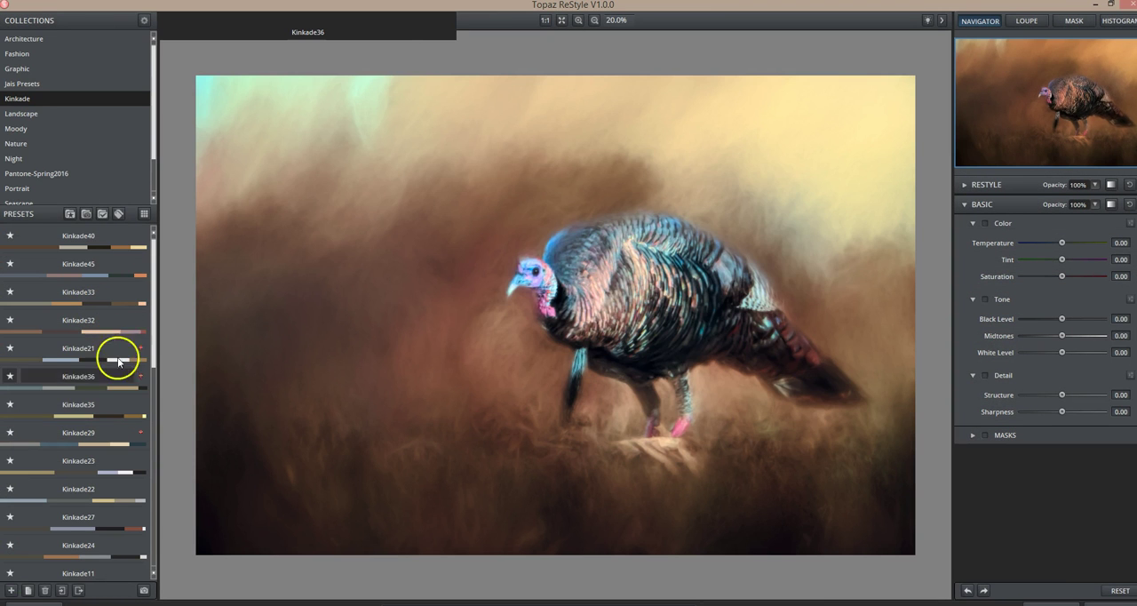
click(119, 361)
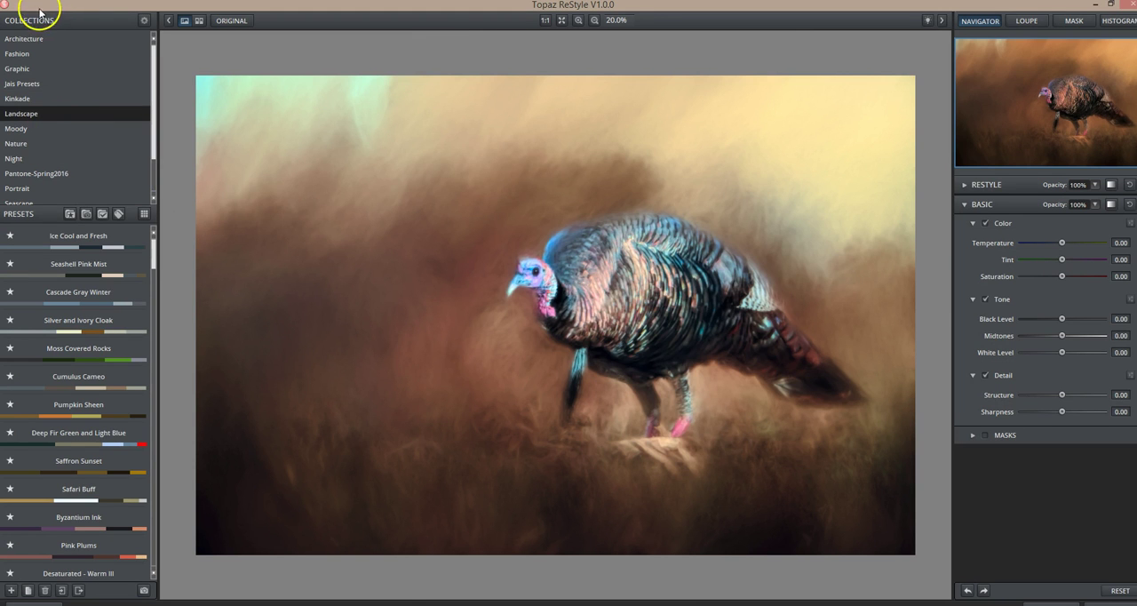
mouse_move(155, 237)
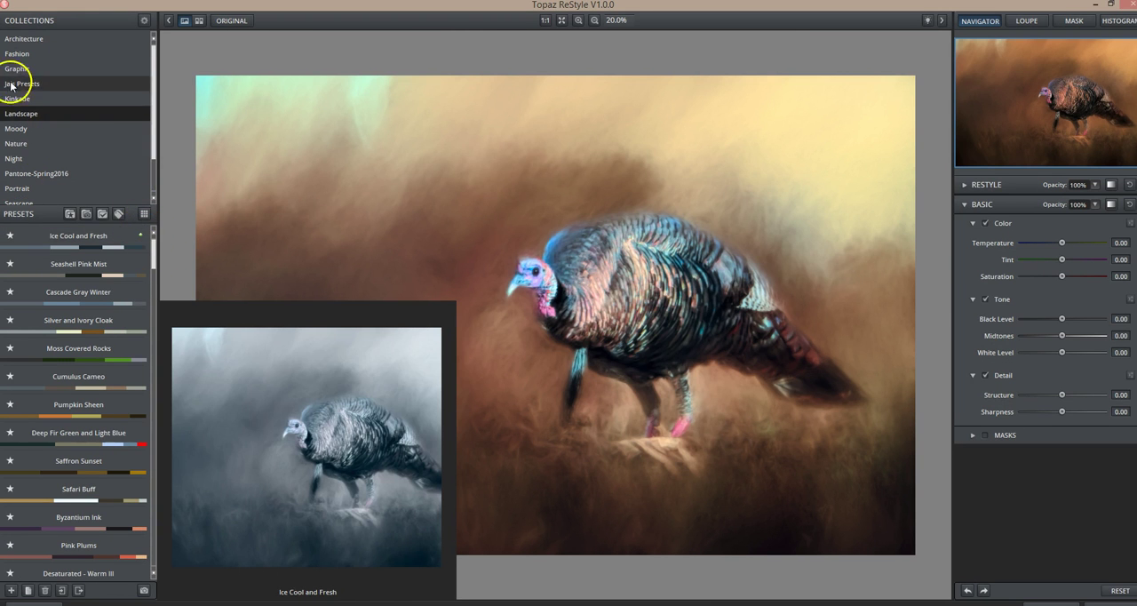
click(145, 214)
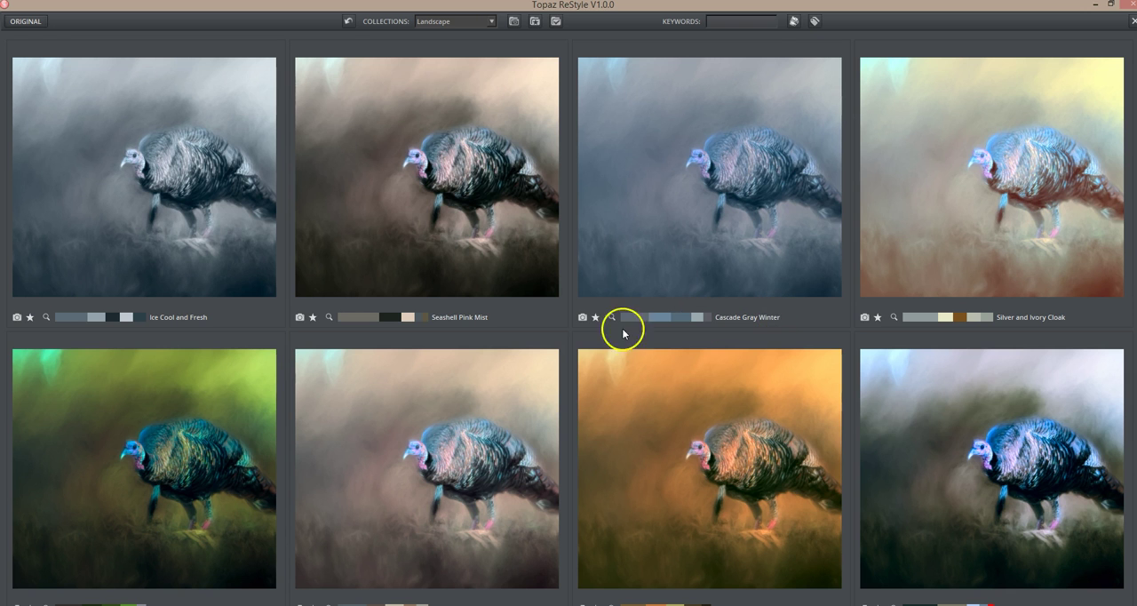
Step: Examine the Landscape collection's preset thumbnails on the turkey image, looking for a suitable color palette
scroll(589, 333, down, 2)
scroll(589, 333, down, 2)
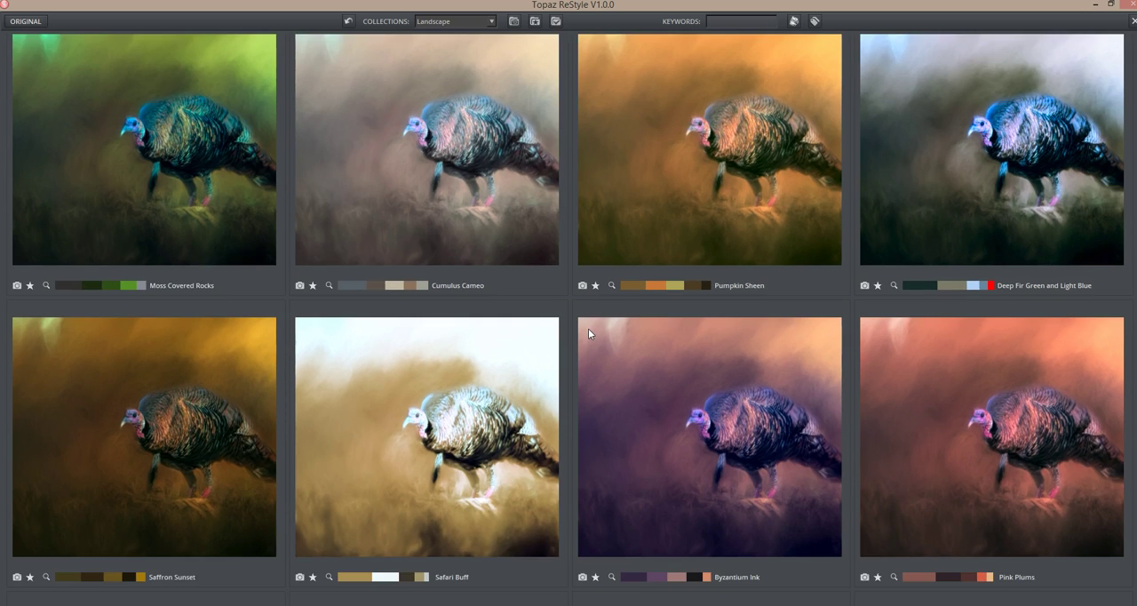
scroll(588, 333, down, 2)
scroll(588, 333, down, 1)
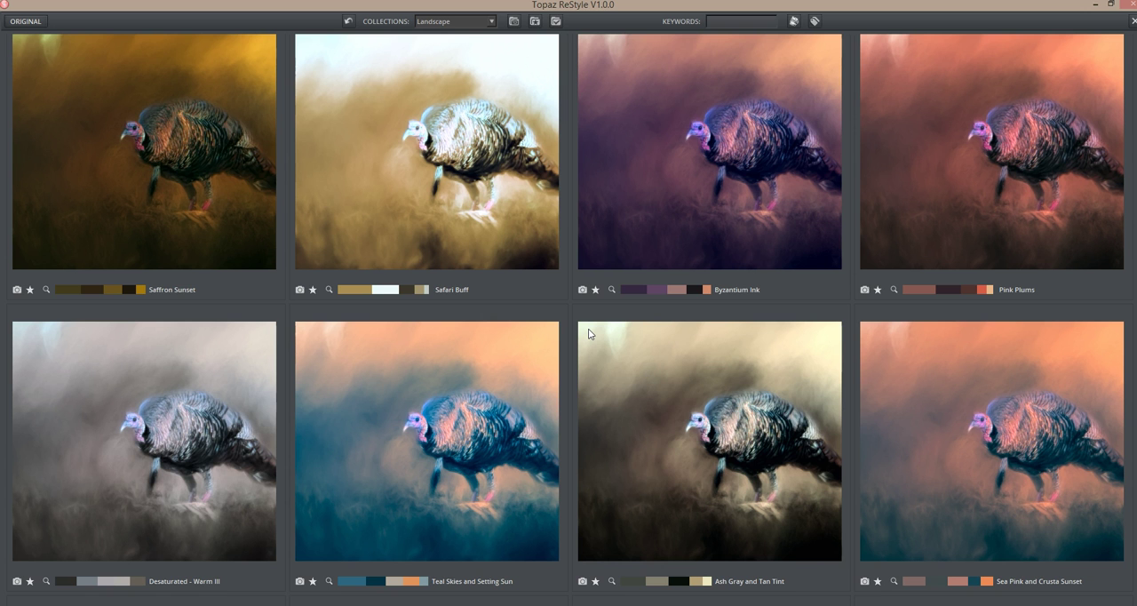
scroll(589, 333, down, 1)
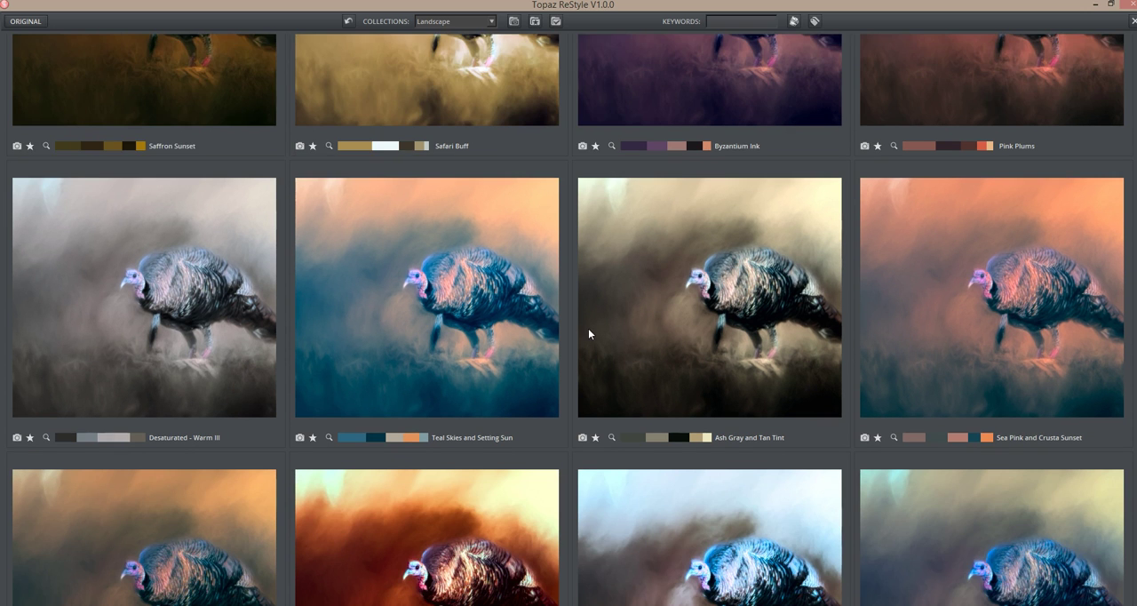
scroll(589, 334, down, 1)
scroll(591, 322, down, 1)
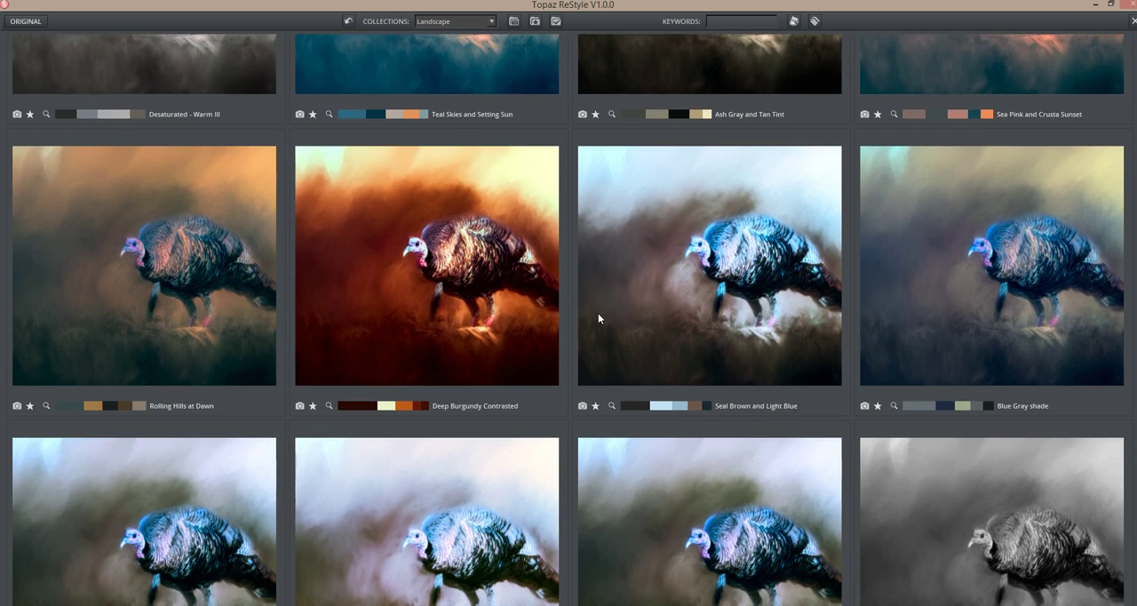
scroll(599, 313, down, 1)
scroll(601, 312, down, 1)
scroll(600, 312, down, 1)
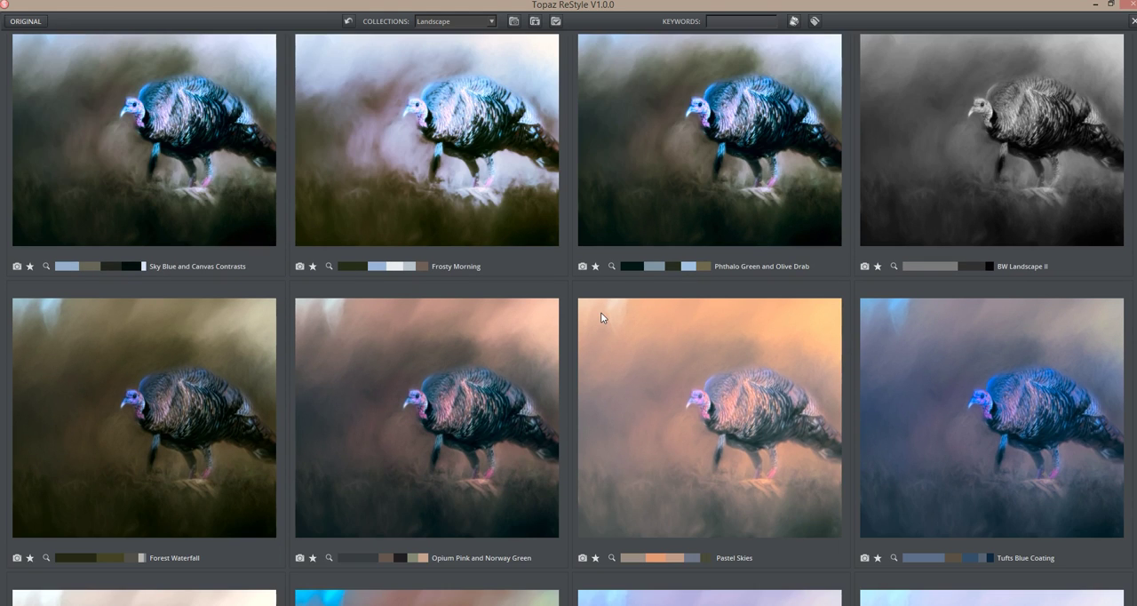
scroll(601, 312, down, 1)
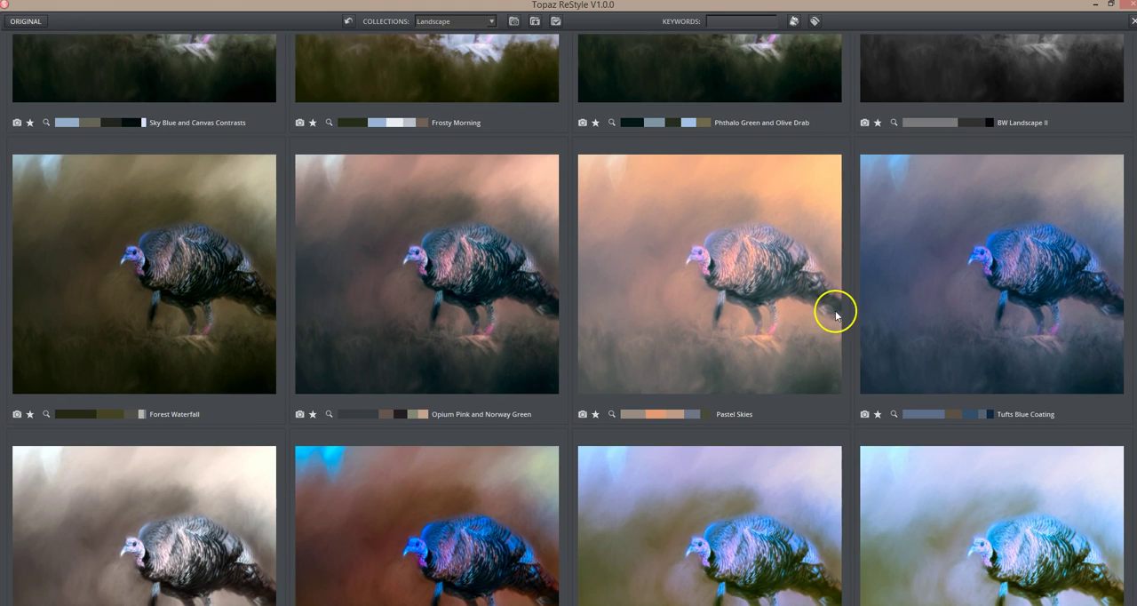
scroll(836, 313, down, 1)
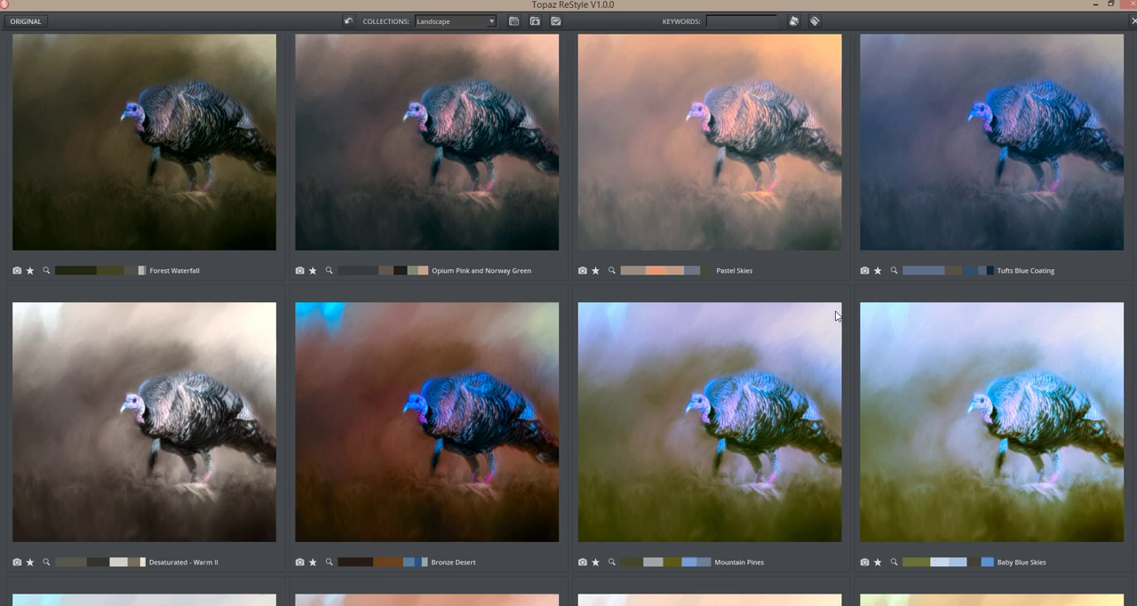
scroll(836, 315, down, 2)
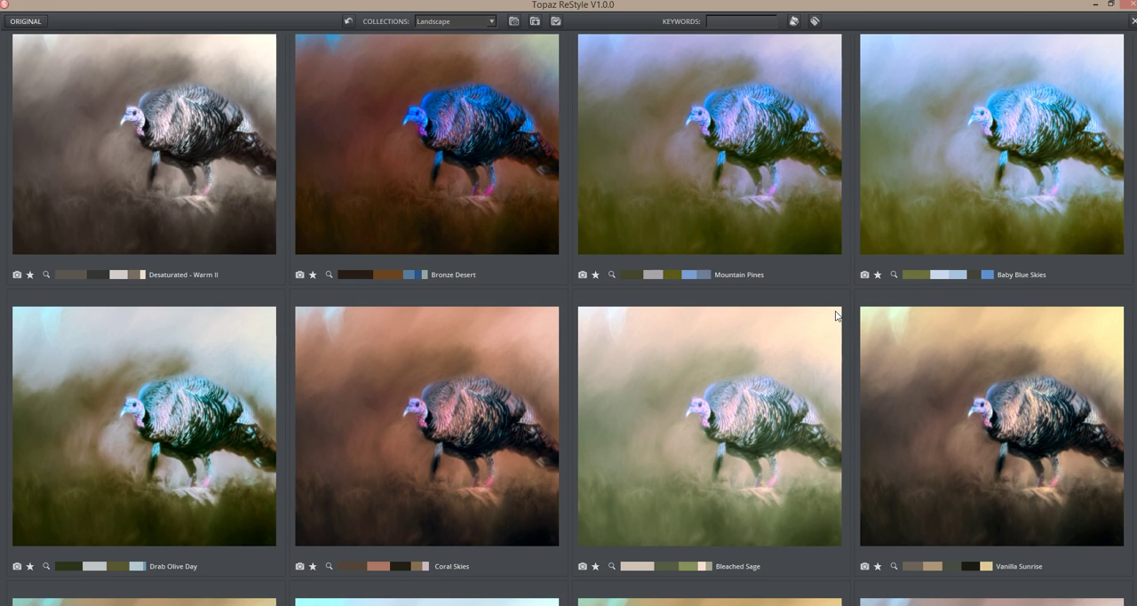
scroll(837, 316, down, 2)
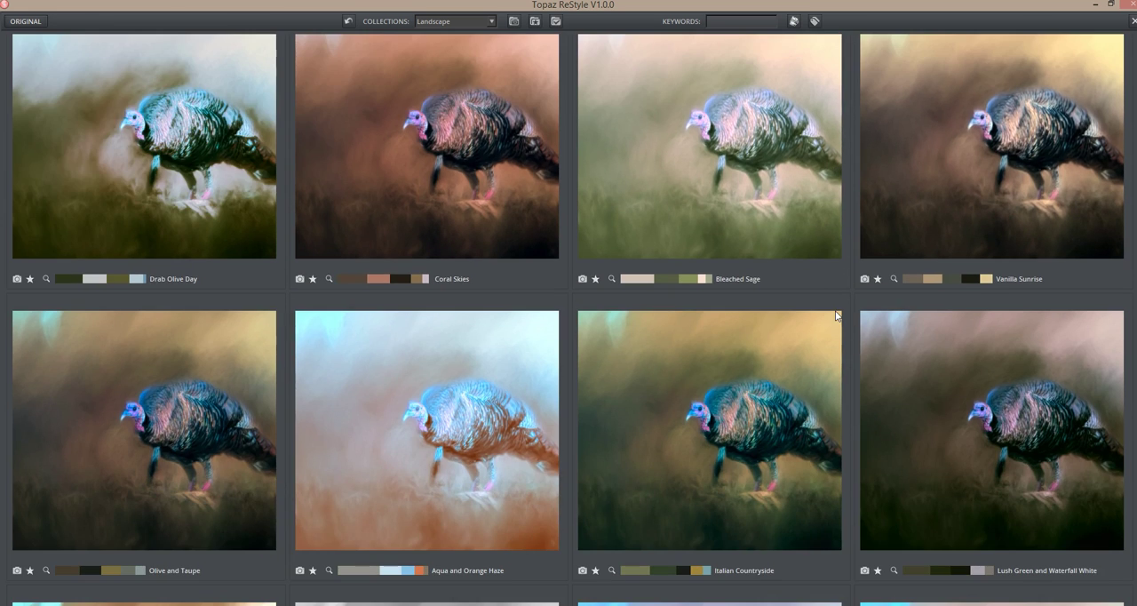
scroll(836, 314, down, 2)
scroll(836, 311, down, 1)
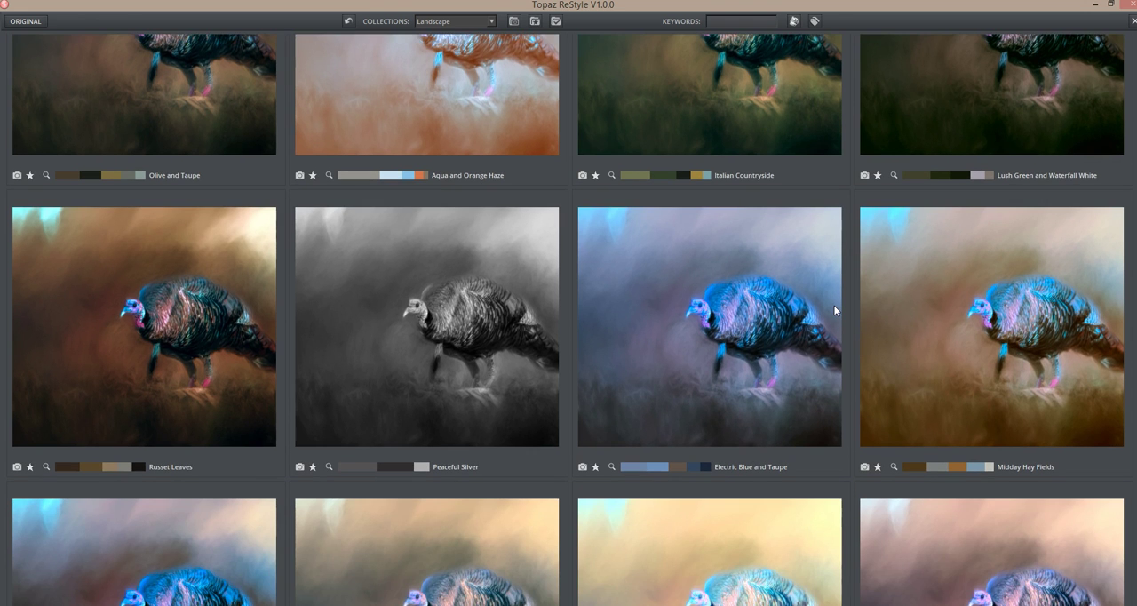
scroll(833, 305, down, 1)
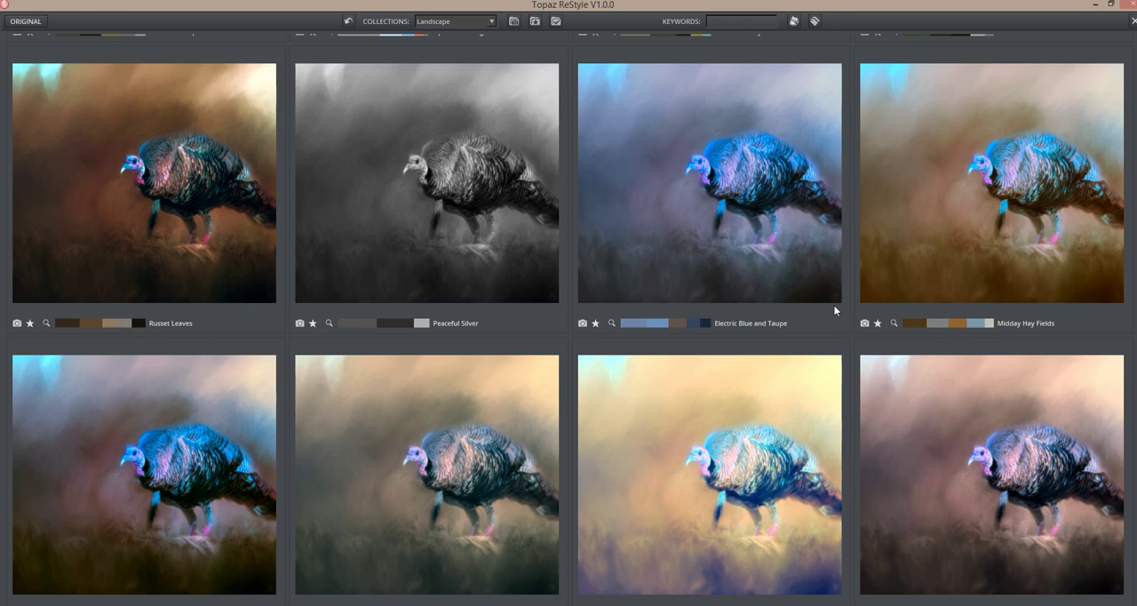
scroll(833, 303, down, 3)
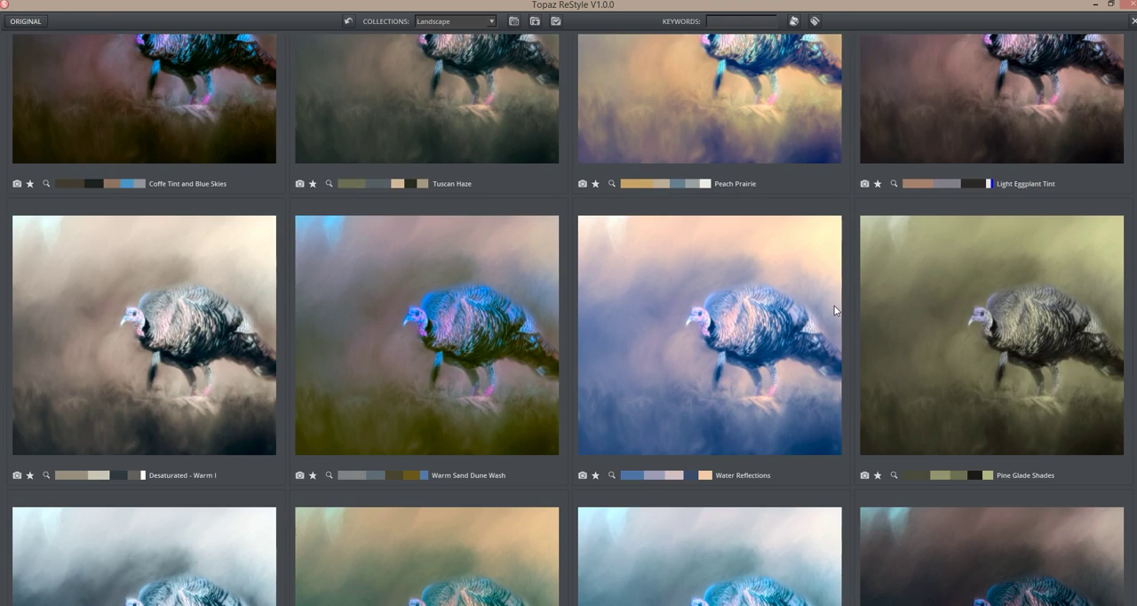
scroll(836, 311, down, 1)
scroll(836, 308, down, 2)
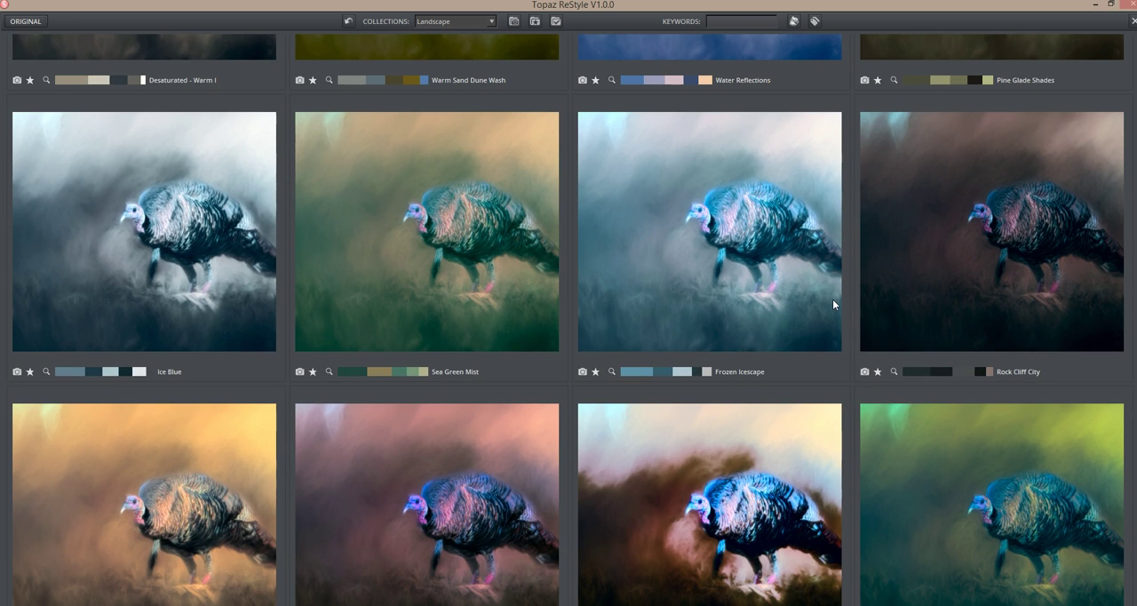
scroll(833, 304, down, 3)
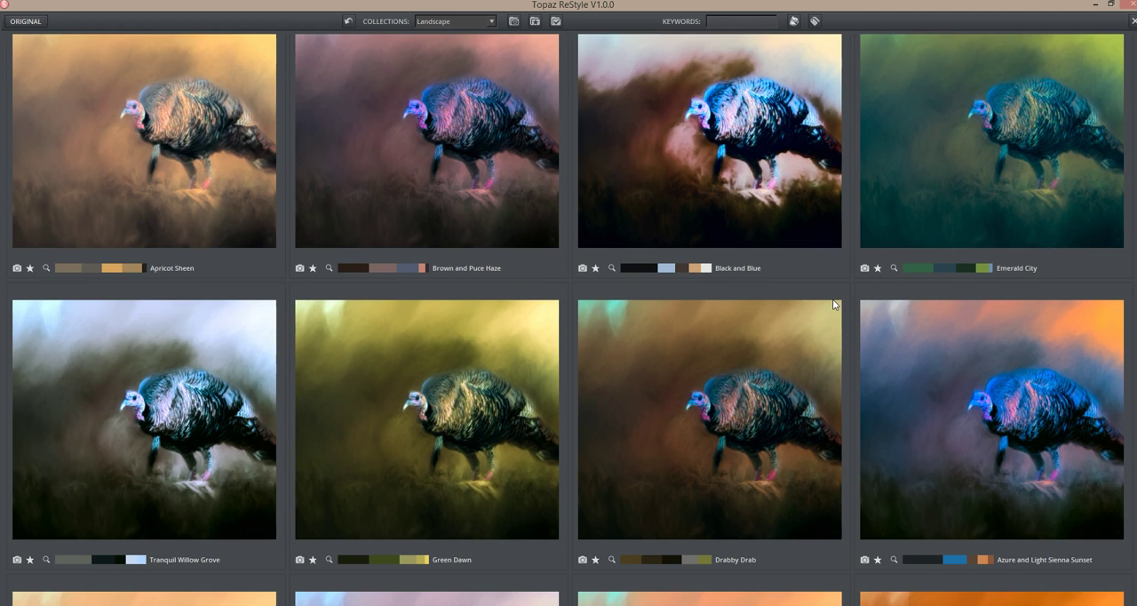
scroll(833, 302, down, 2)
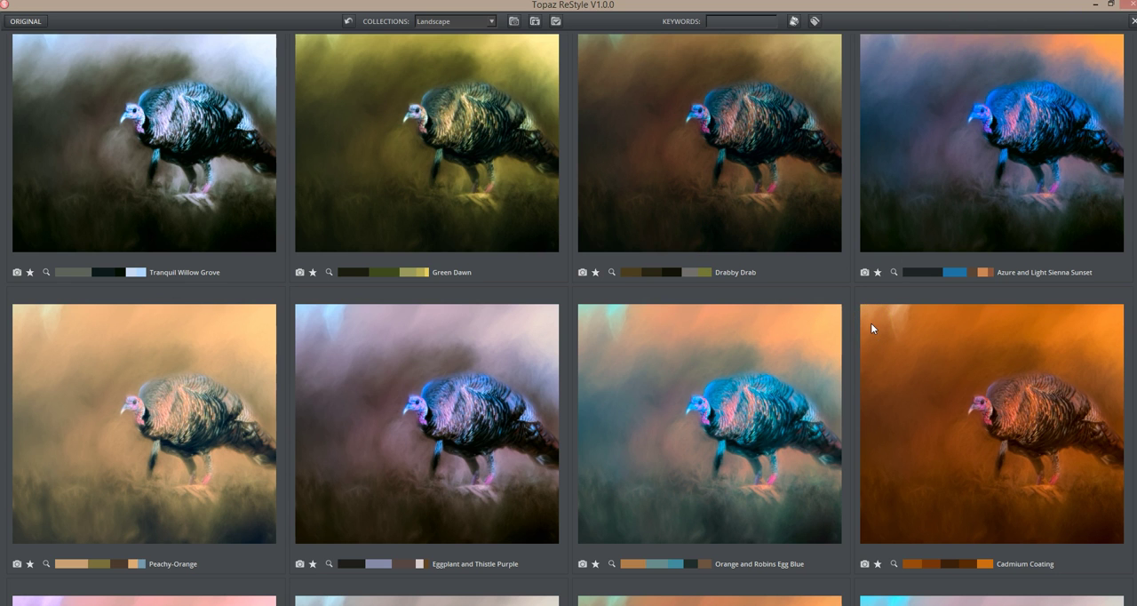
scroll(632, 413, down, 2)
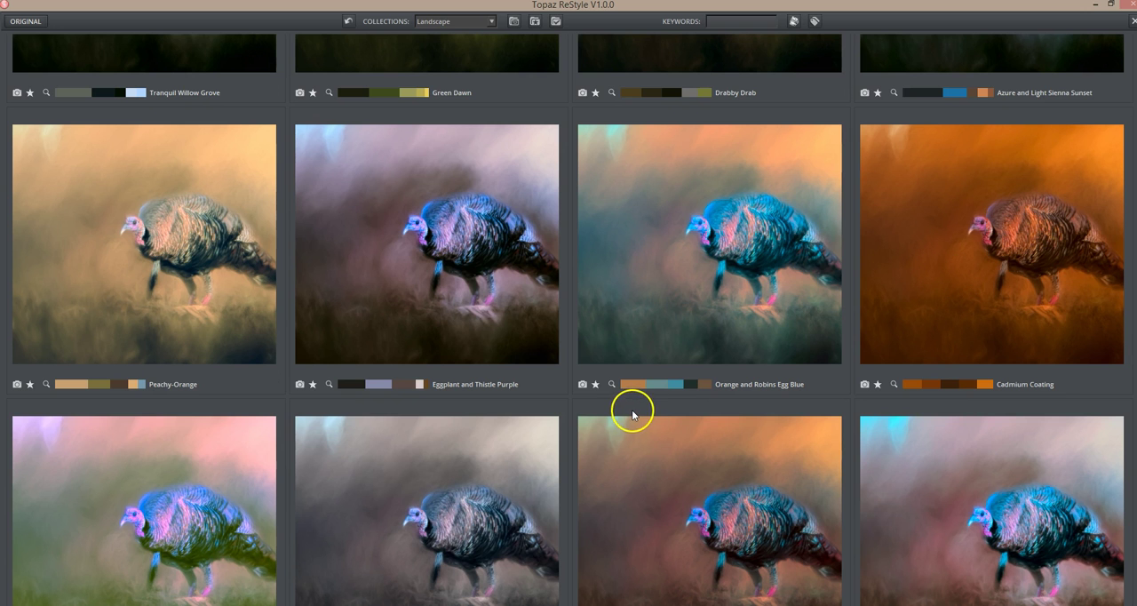
scroll(631, 413, down, 2)
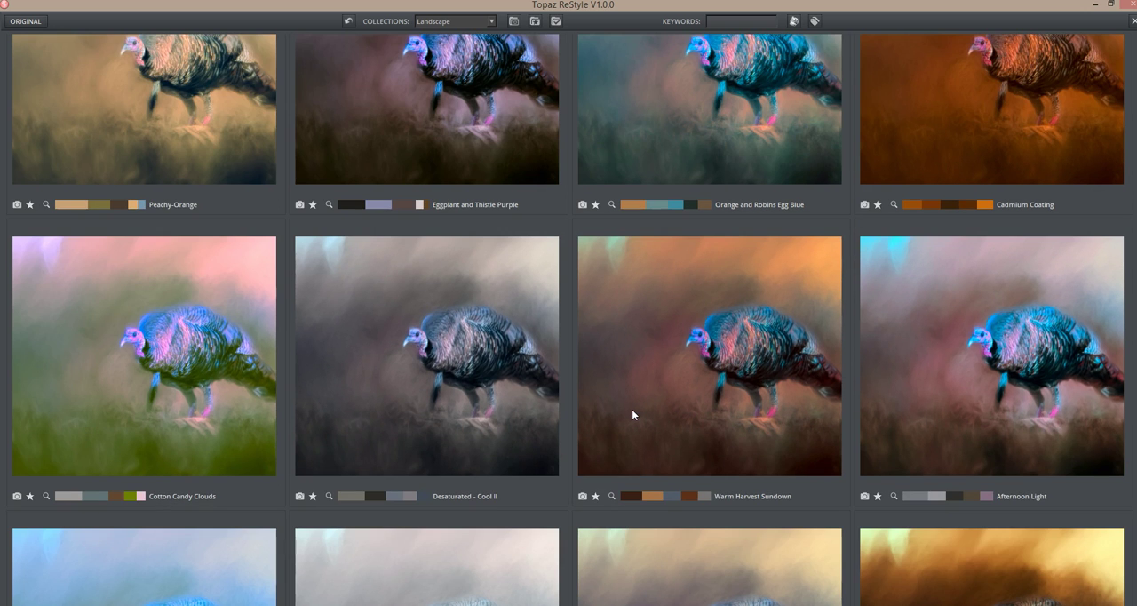
scroll(633, 413, down, 3)
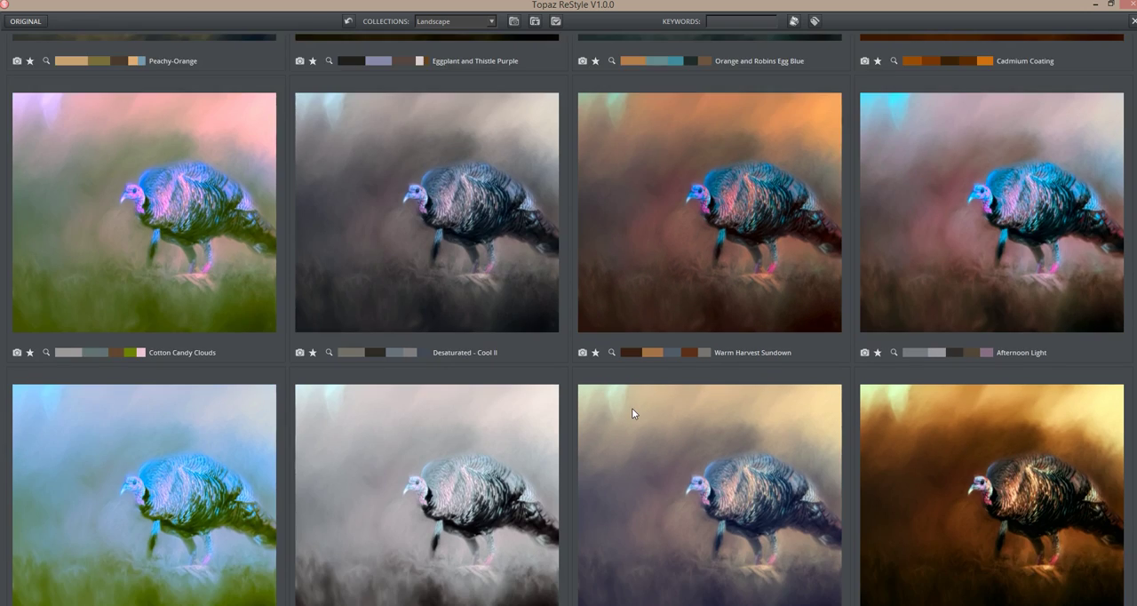
scroll(632, 413, down, 3)
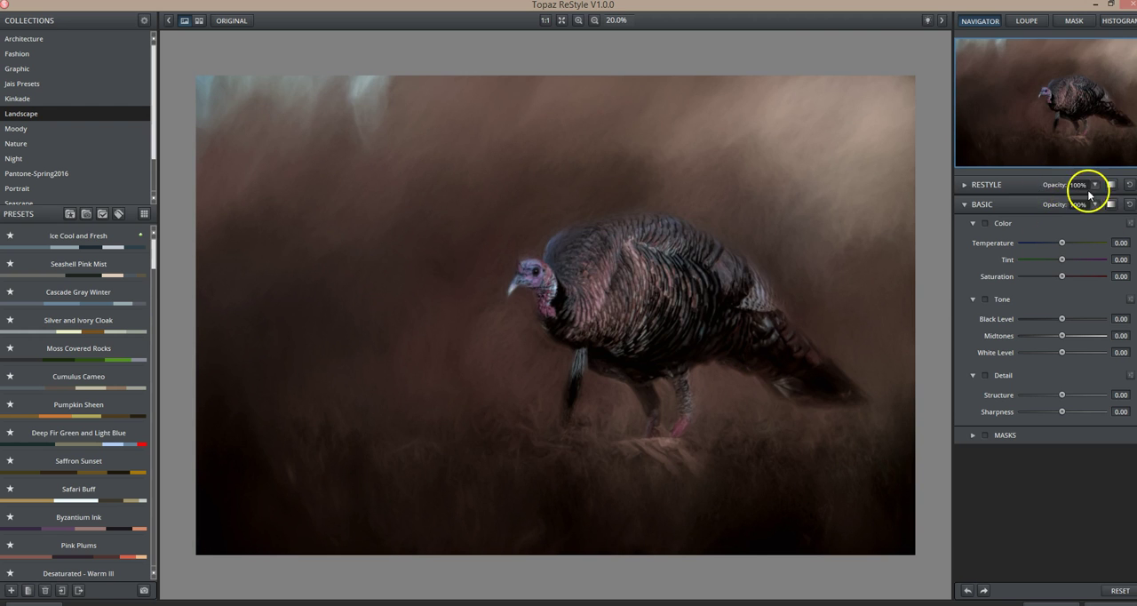
Step: Compare the restyled image repeatedly with the unprocessed one at full ReStyle opacity, examining the background and feather colors
click(683, 372)
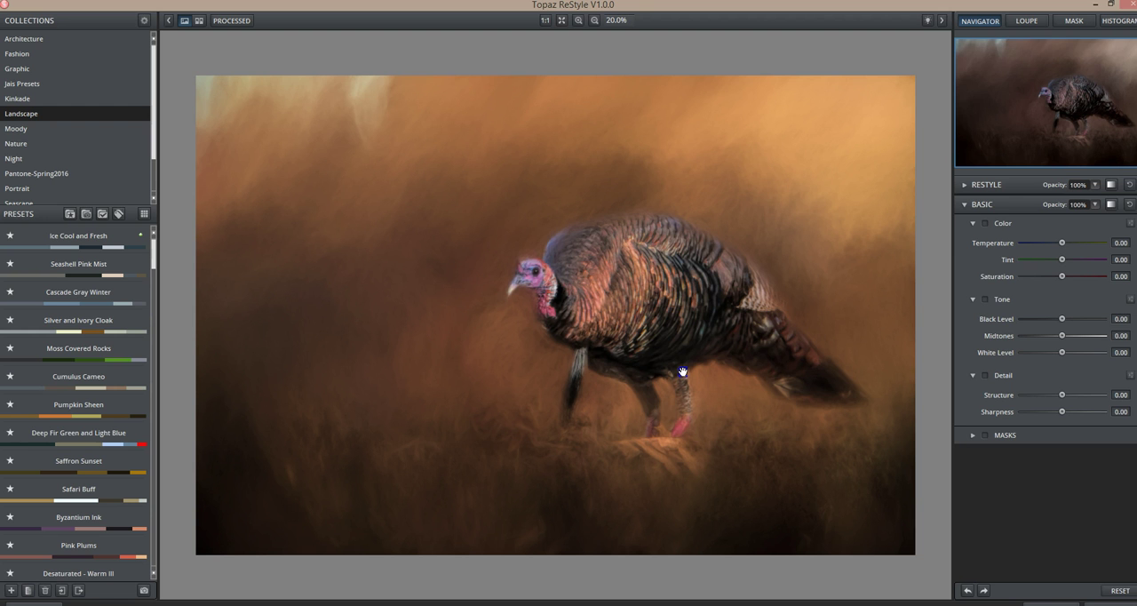
click(682, 372)
click(682, 372)
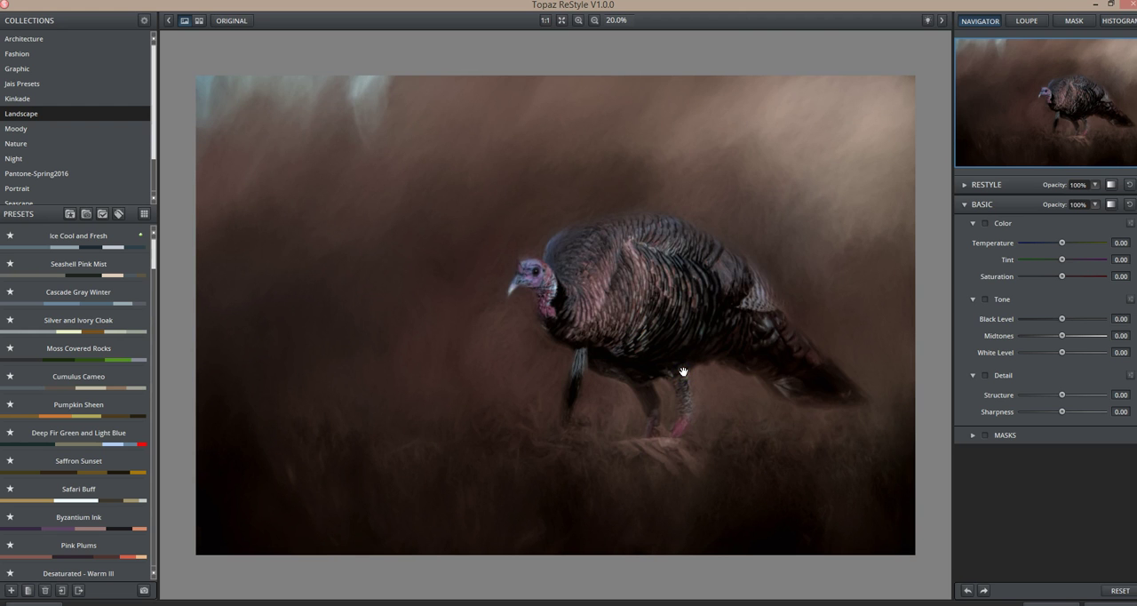
click(683, 371)
click(683, 371)
click(683, 372)
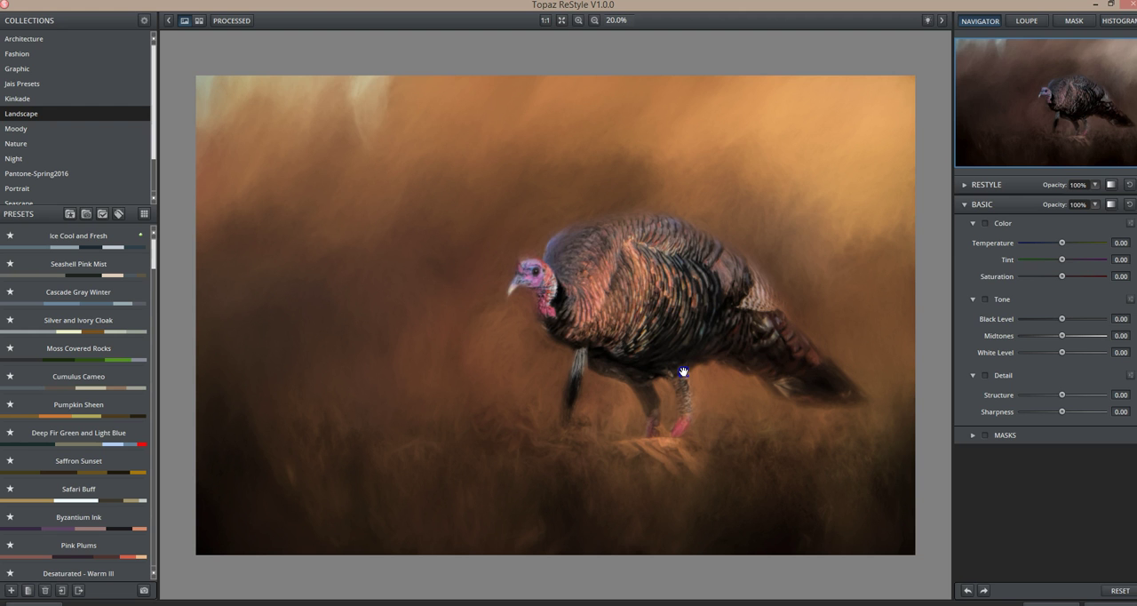
click(684, 371)
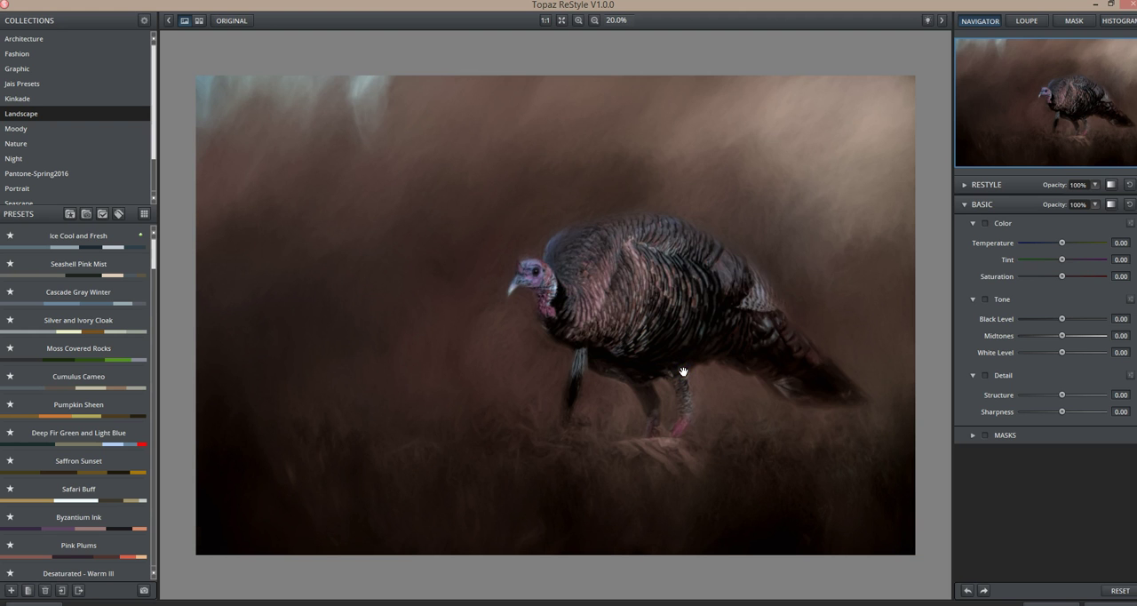
click(684, 371)
Step: Try the ReStyle effect at 0% opacity, and set its opacity to 62%
click(1096, 185)
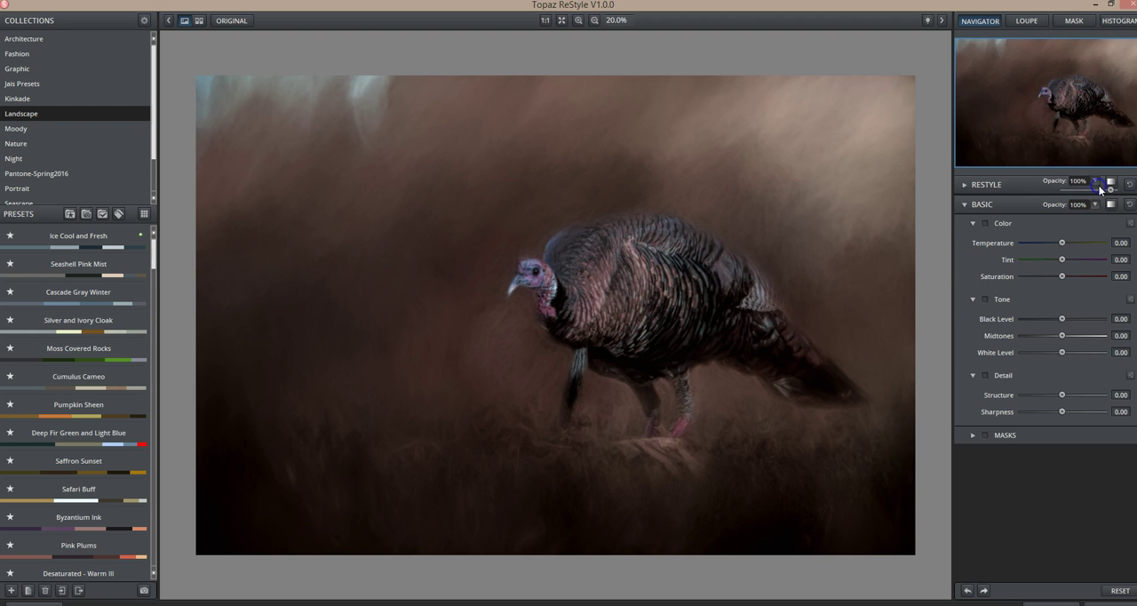
drag(1110, 192, 1054, 193)
click(1069, 190)
click(1070, 190)
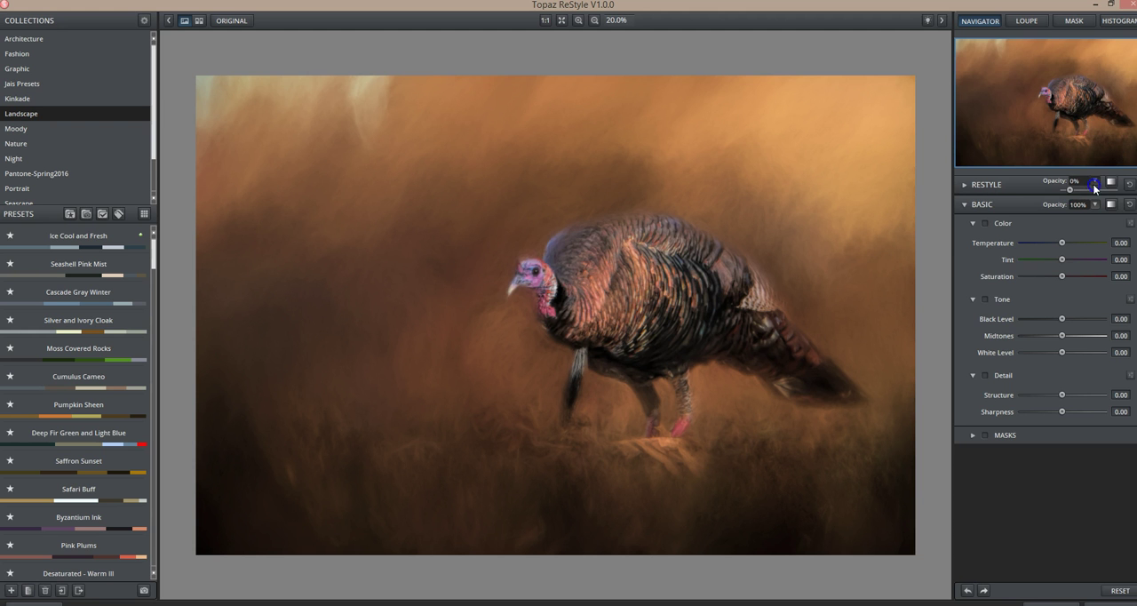
mouse_move(1070, 190)
mouse_down()
mouse_move(1117, 191)
mouse_move(1091, 188)
mouse_up()
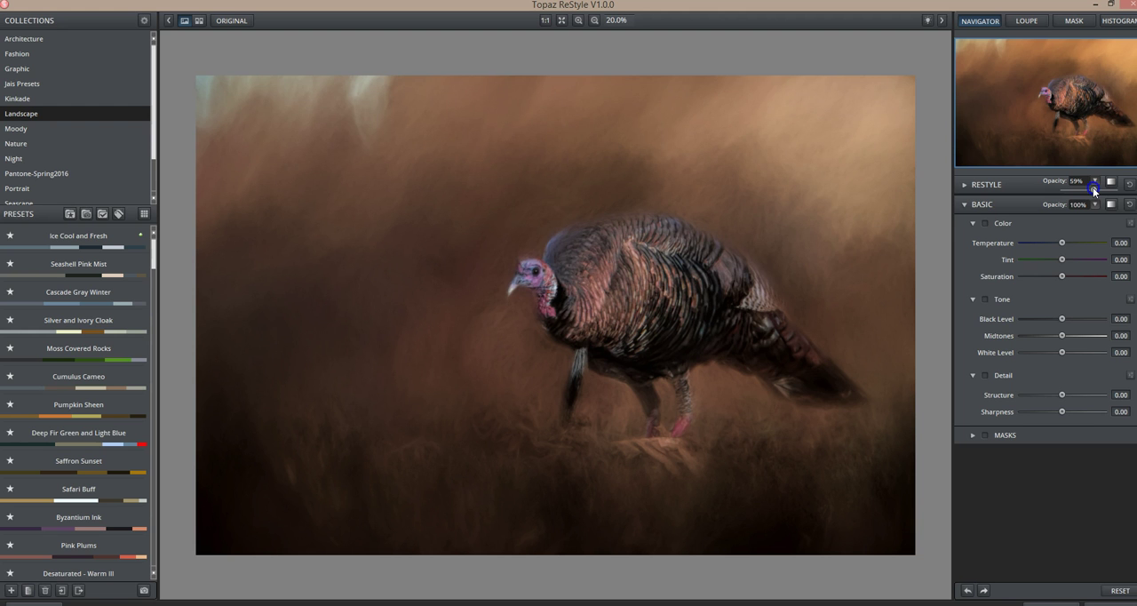
drag(1094, 190, 1096, 191)
Step: Compare the image repeatedly with and without the 62% ReStyle effect, examining the softened background and turkey colors
click(653, 386)
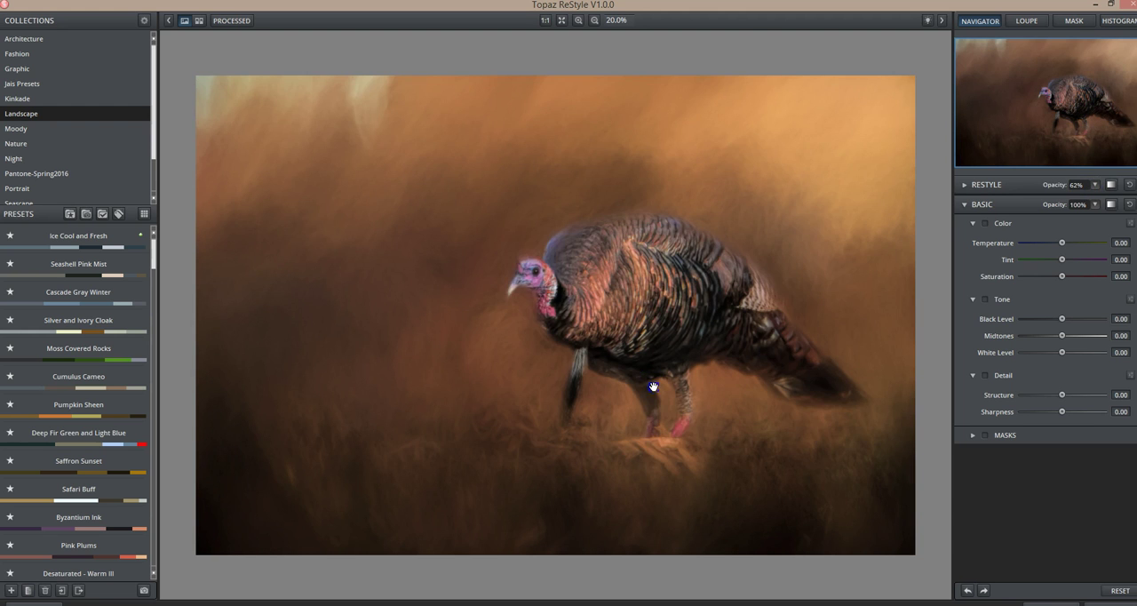
click(653, 387)
click(653, 387)
click(653, 386)
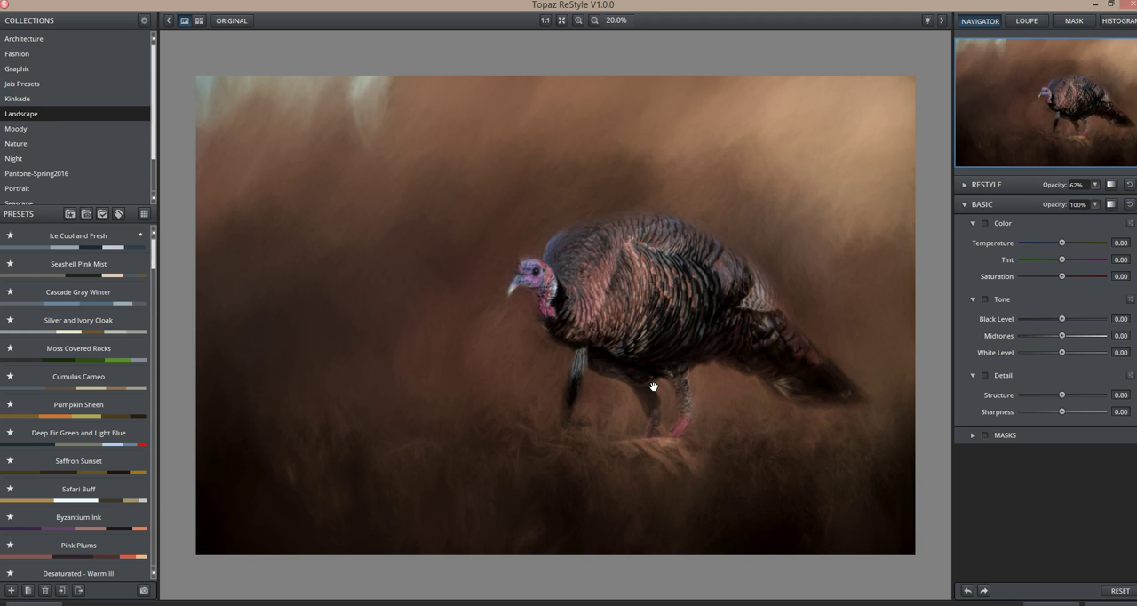
click(653, 387)
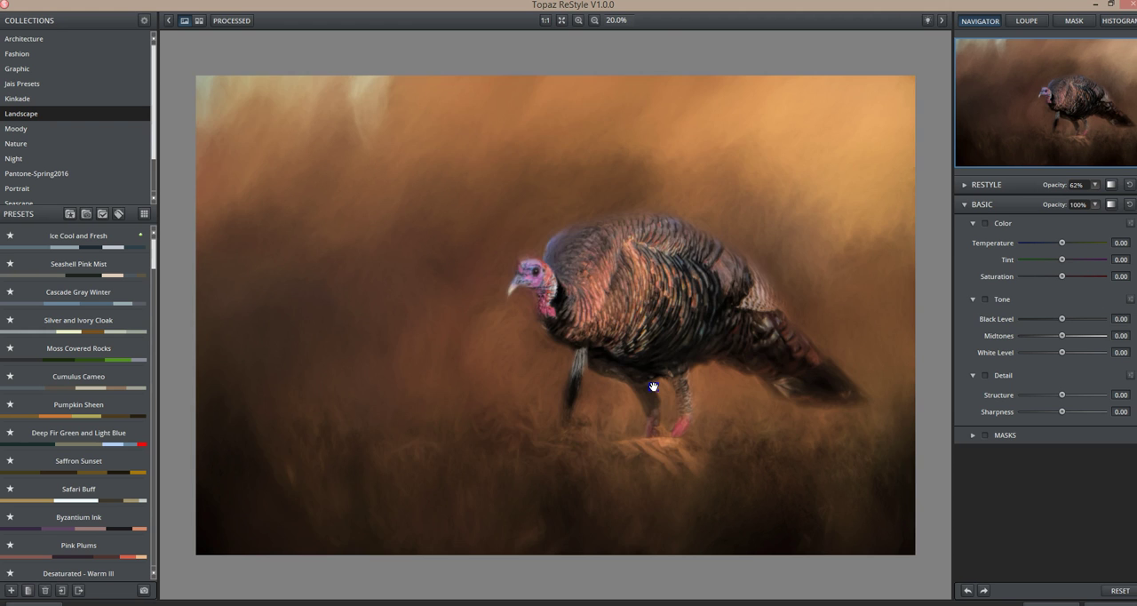
click(653, 387)
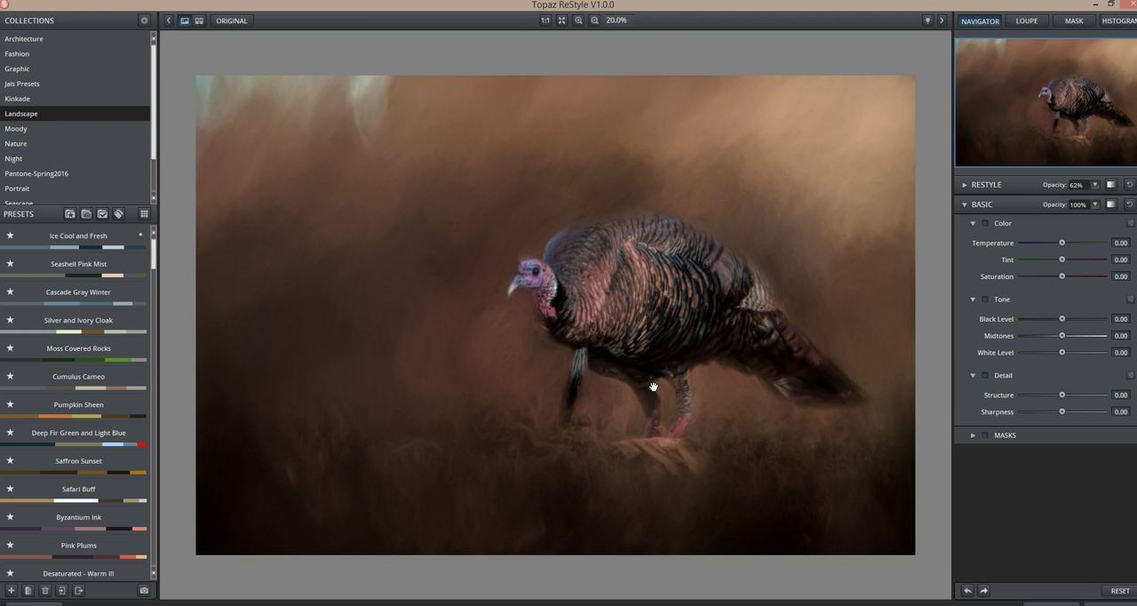
click(653, 386)
click(653, 387)
Step: Set the ReStyle opacity to 53% and compare the restyled image with the unprocessed one
click(1093, 188)
mouse_move(1094, 189)
mouse_down()
mouse_move(1071, 192)
mouse_move(1082, 190)
mouse_up()
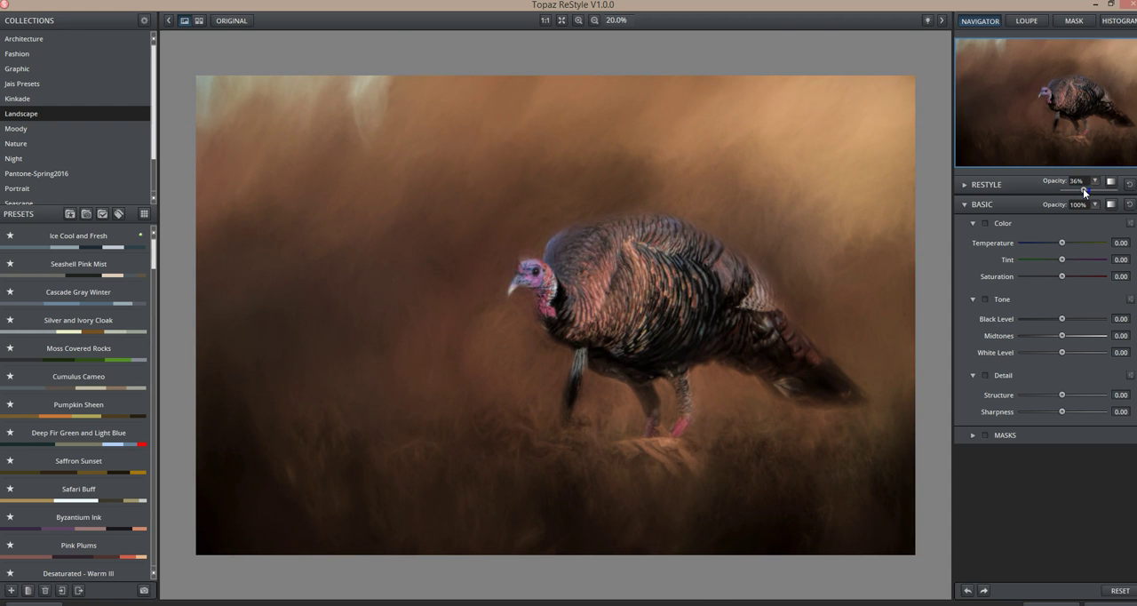
drag(1086, 190, 1091, 189)
click(738, 282)
click(737, 282)
click(738, 283)
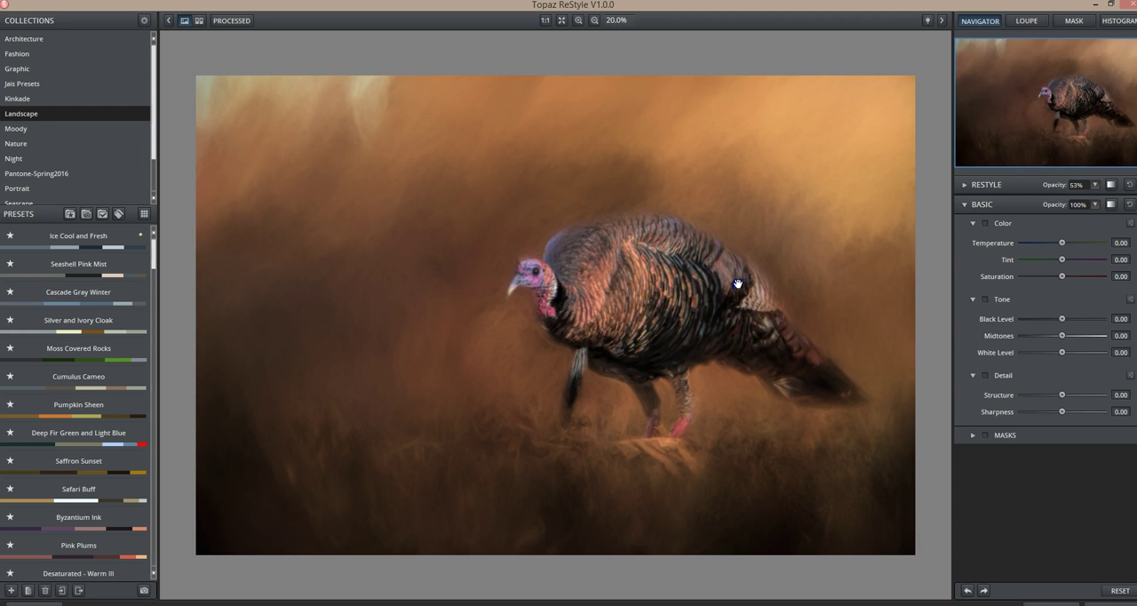
click(738, 283)
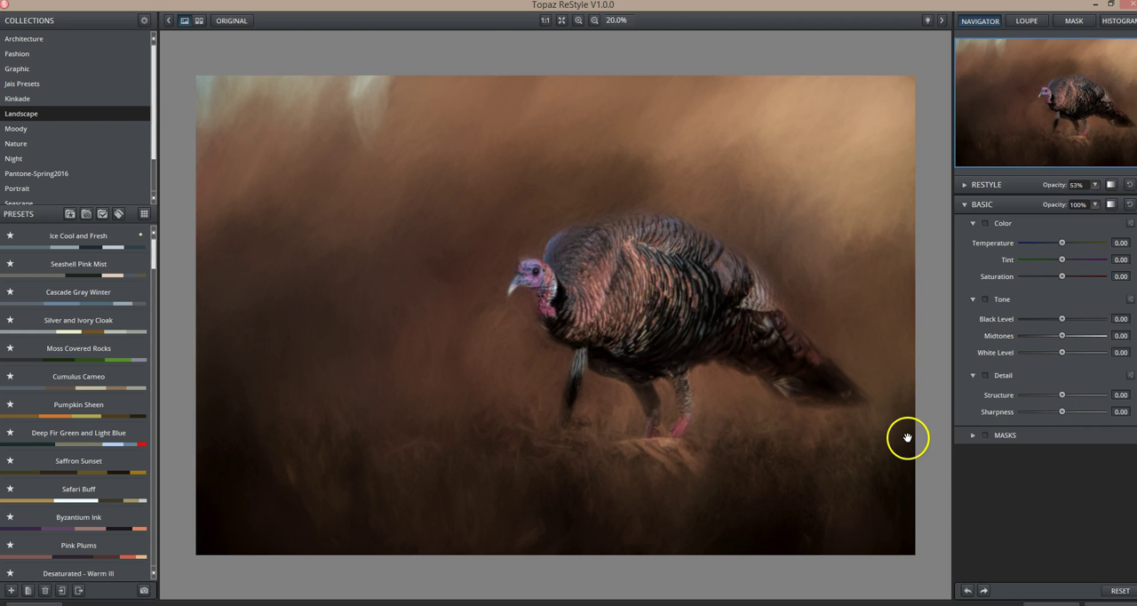
click(12, 590)
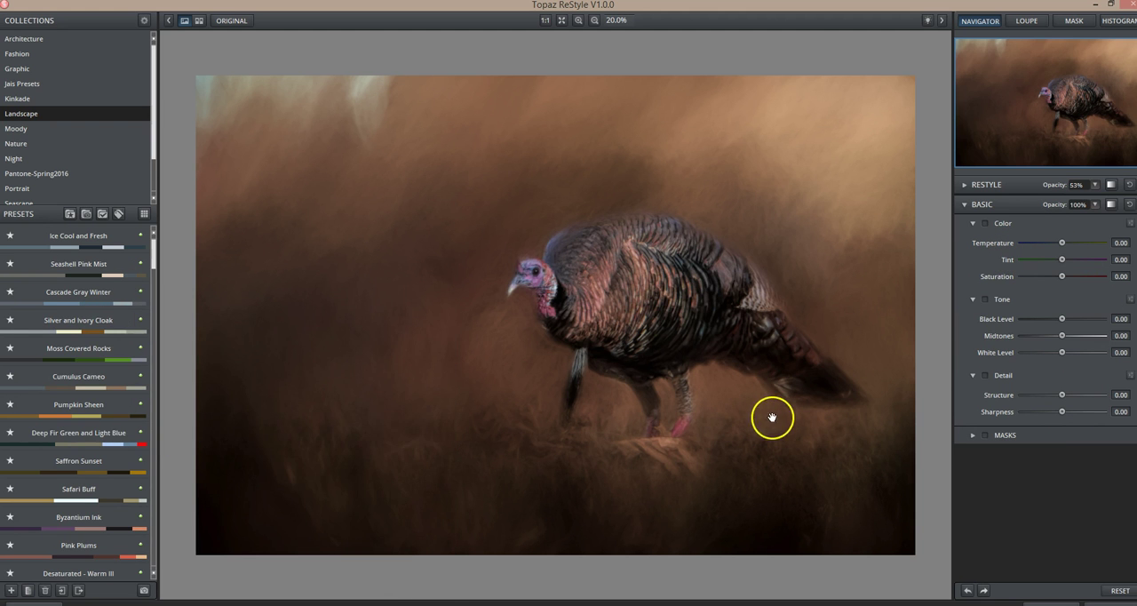
mouse_move(37, 326)
mouse_move(47, 409)
mouse_move(58, 342)
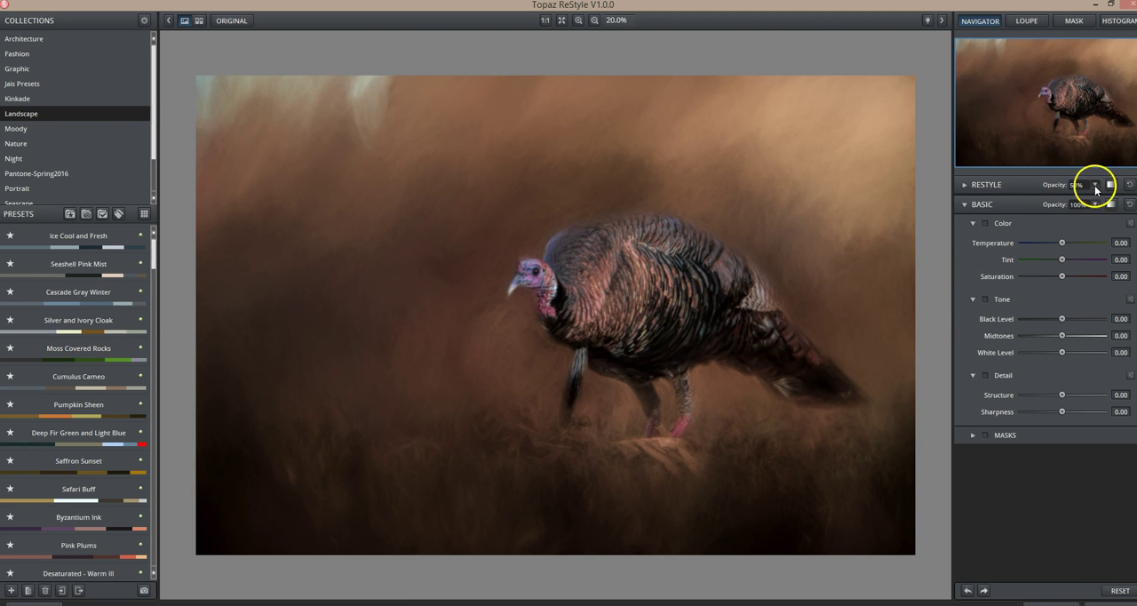
Step: Apply the ReStyle effect to the top Stamp copy layer and compare the image with that layer hidden and shown
drag(798, 292, 781, 306)
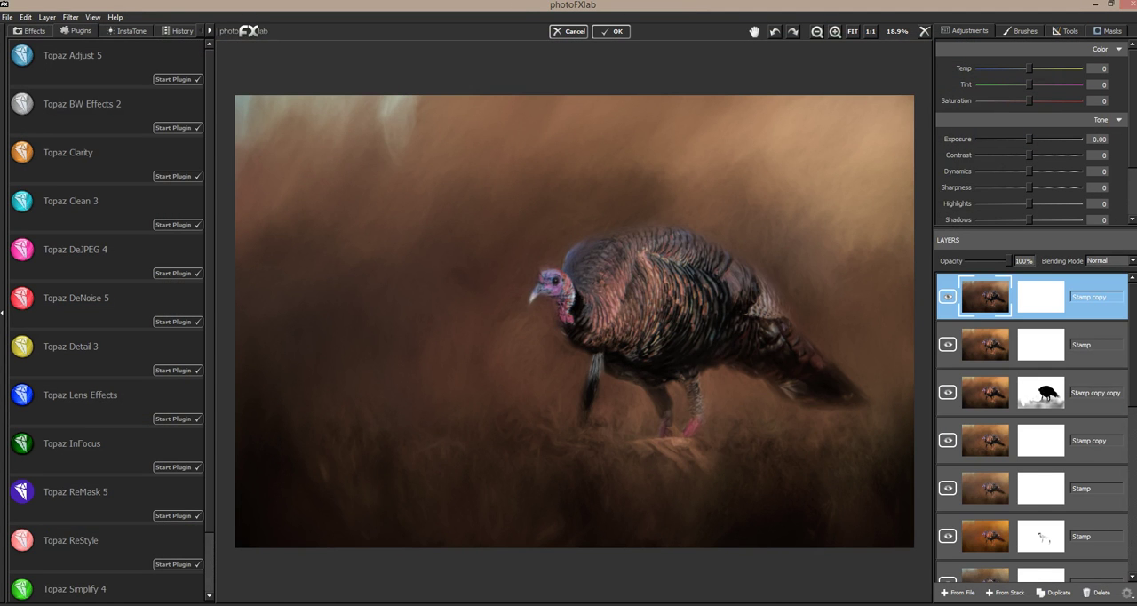
click(948, 296)
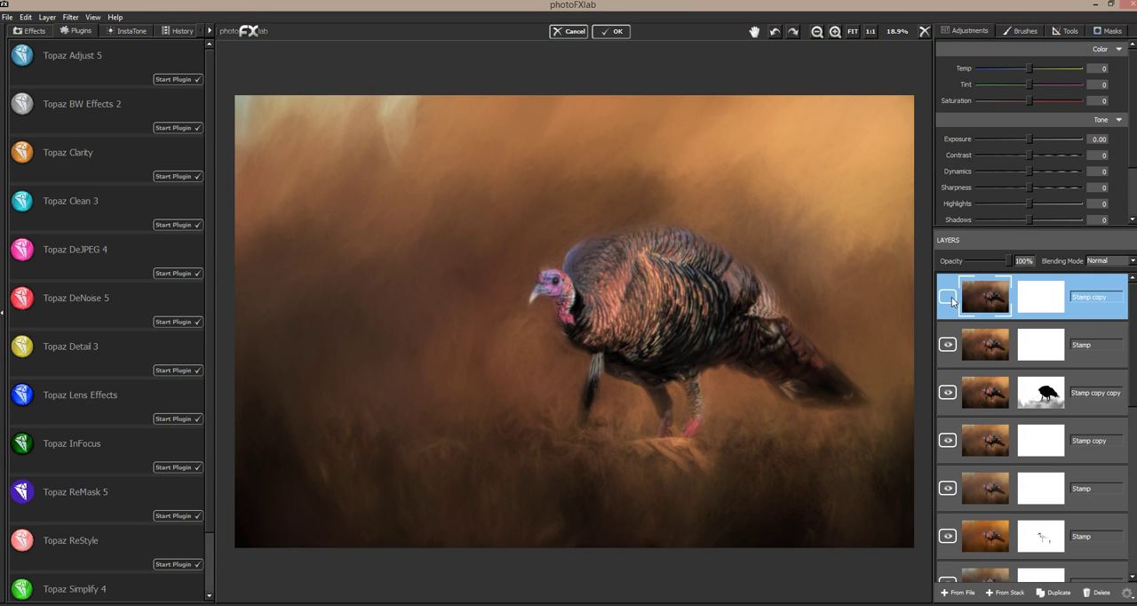
click(949, 298)
click(950, 297)
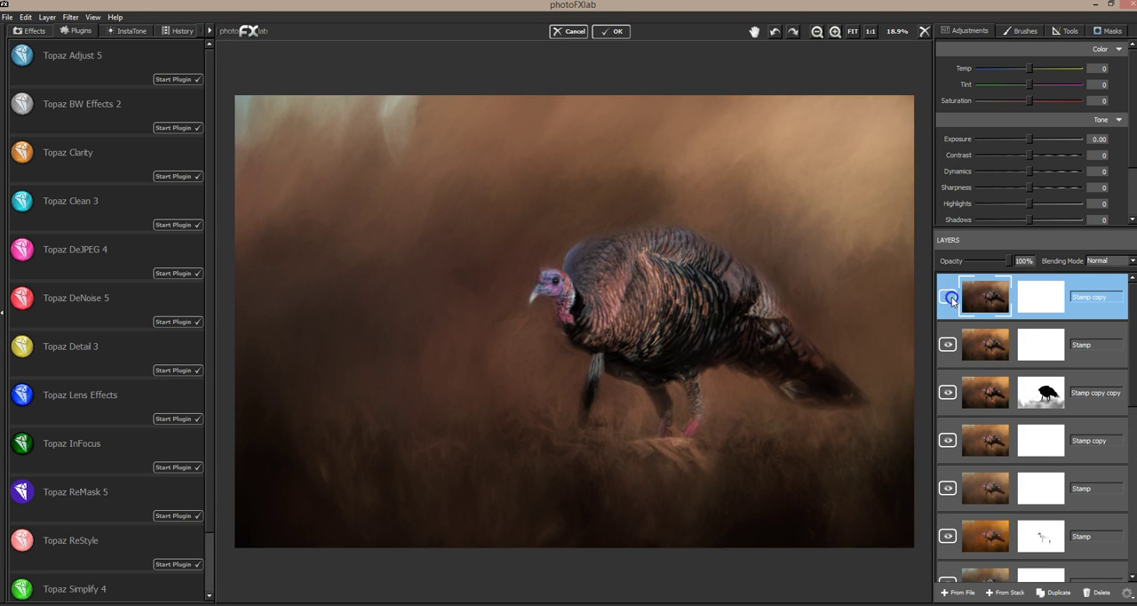
click(951, 298)
click(947, 298)
click(947, 299)
Step: Paint the restyled layer's mask over the turkey's breast and wing feathers at brush size 0.05 and flow 0.18, and compare the result
click(1106, 30)
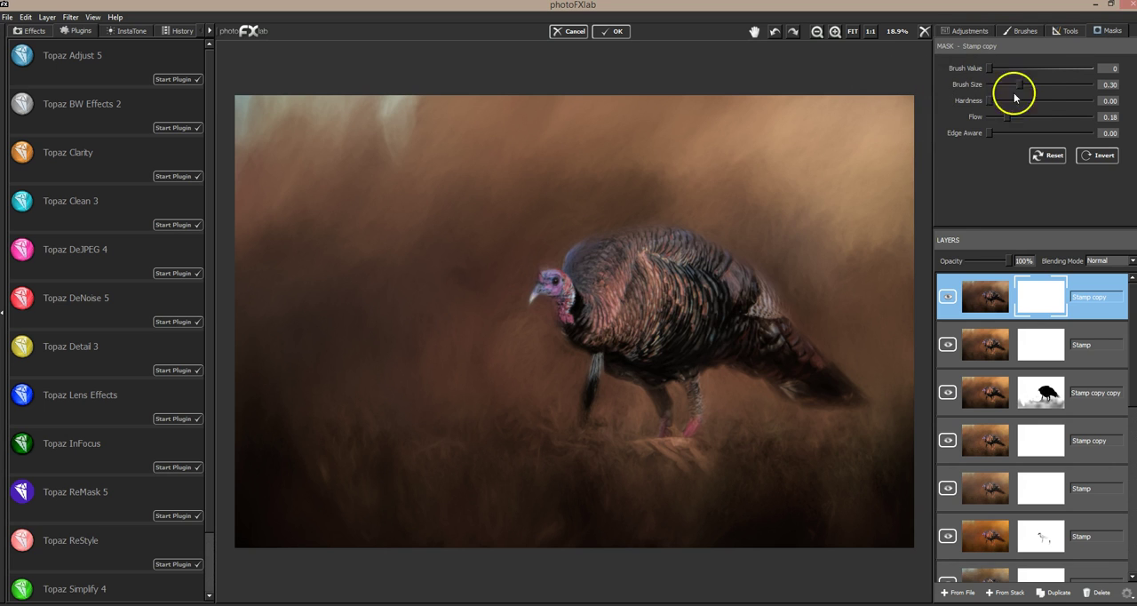
drag(1012, 91, 998, 87)
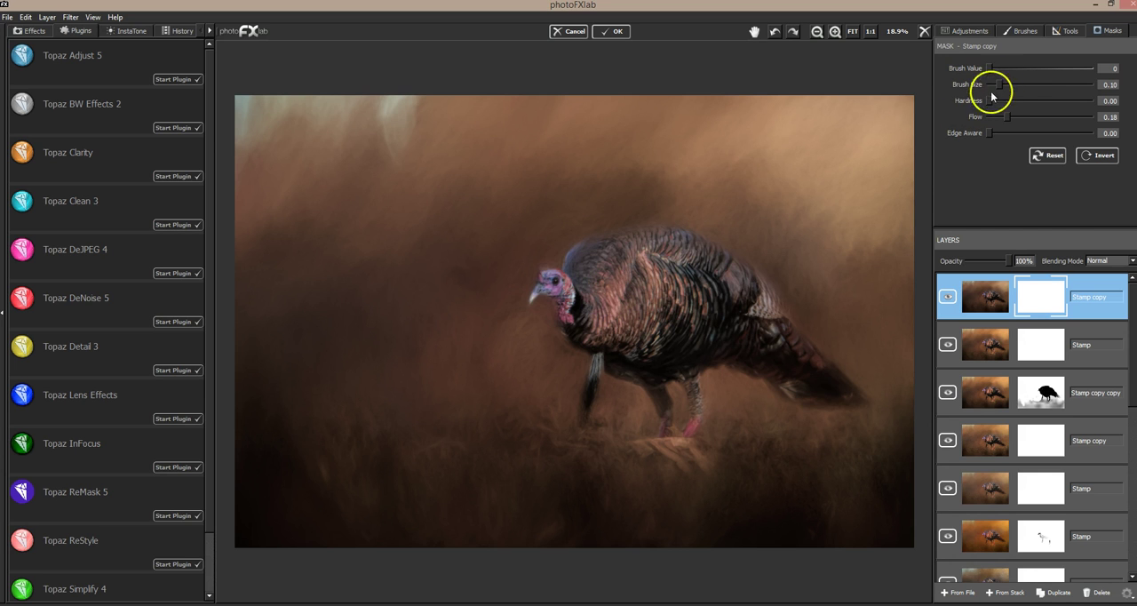
drag(998, 84, 1002, 117)
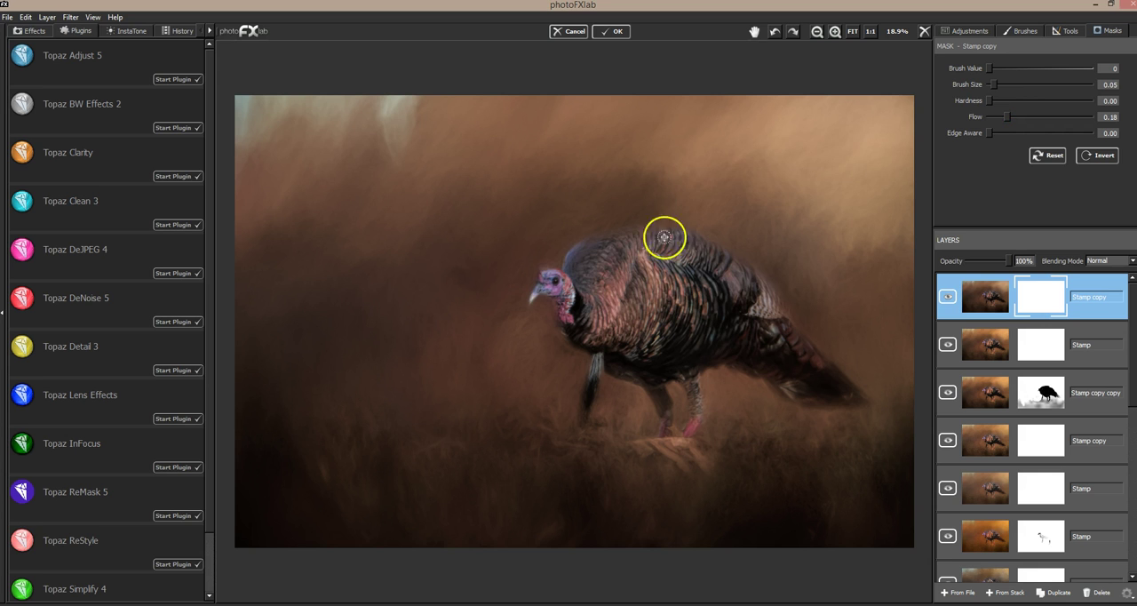
mouse_move(607, 292)
mouse_down()
mouse_move(611, 326)
mouse_move(610, 279)
mouse_move(613, 327)
mouse_move(620, 272)
mouse_move(629, 330)
mouse_move(648, 266)
mouse_move(650, 307)
mouse_up()
drag(649, 270, 650, 321)
mouse_move(645, 263)
mouse_down()
mouse_move(656, 298)
mouse_move(649, 266)
mouse_up()
mouse_move(604, 308)
mouse_down()
mouse_move(596, 296)
mouse_move(613, 301)
mouse_up()
mouse_move(621, 274)
mouse_down()
mouse_move(643, 257)
mouse_move(652, 295)
mouse_move(649, 267)
mouse_move(633, 341)
mouse_move(627, 312)
mouse_move(603, 305)
mouse_move(605, 327)
mouse_move(652, 258)
mouse_move(660, 300)
mouse_move(790, 298)
mouse_move(561, 280)
mouse_move(571, 290)
mouse_move(562, 312)
mouse_move(559, 275)
mouse_move(569, 314)
mouse_move(668, 239)
mouse_move(566, 281)
mouse_move(571, 313)
mouse_up()
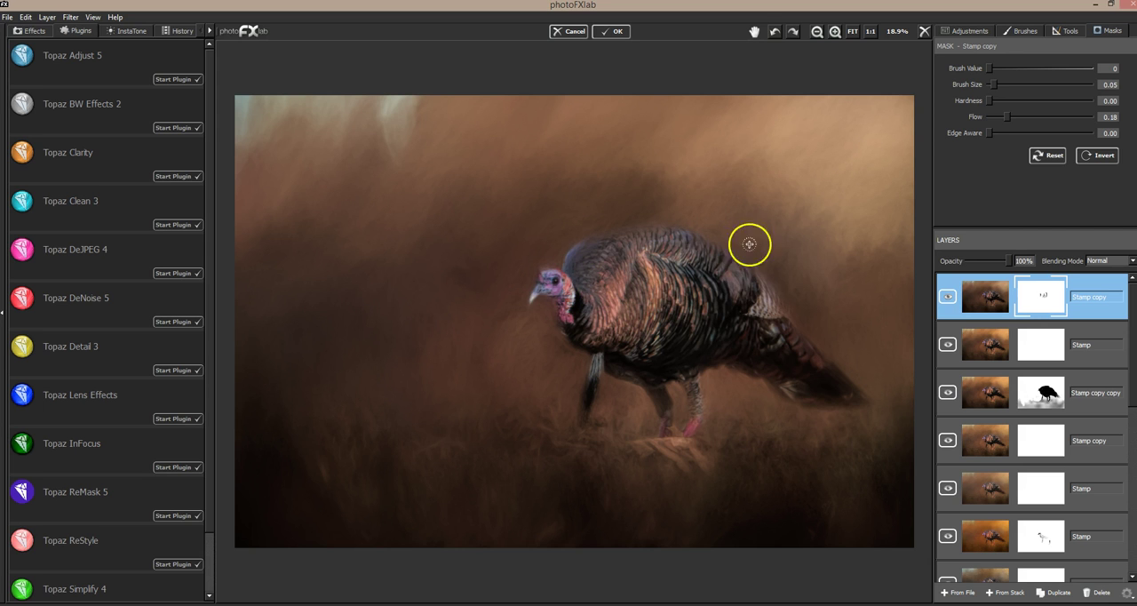
click(947, 298)
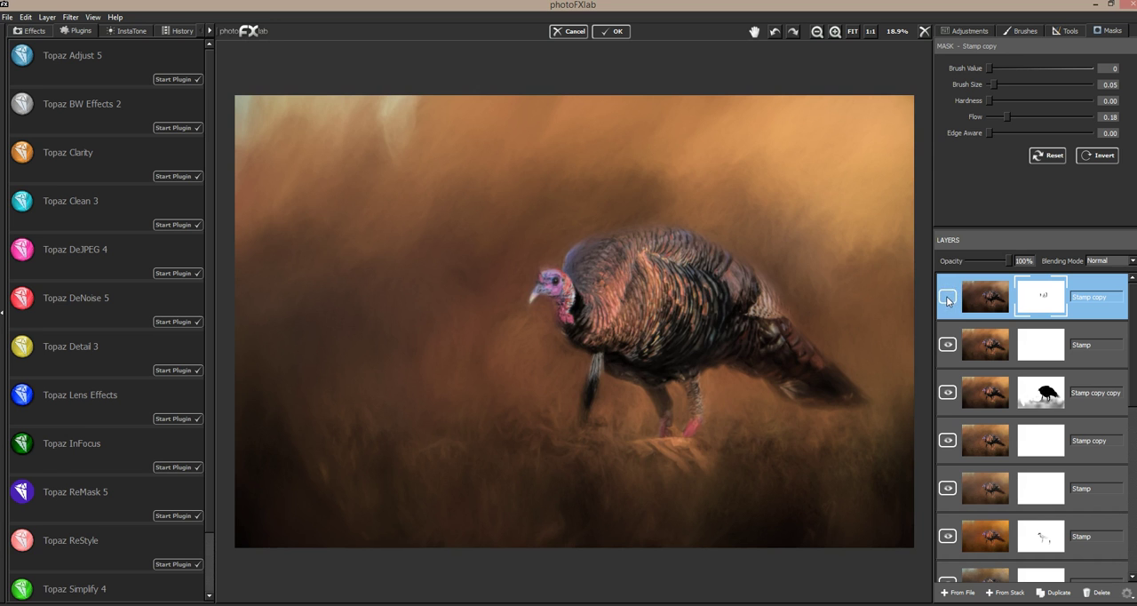
click(947, 299)
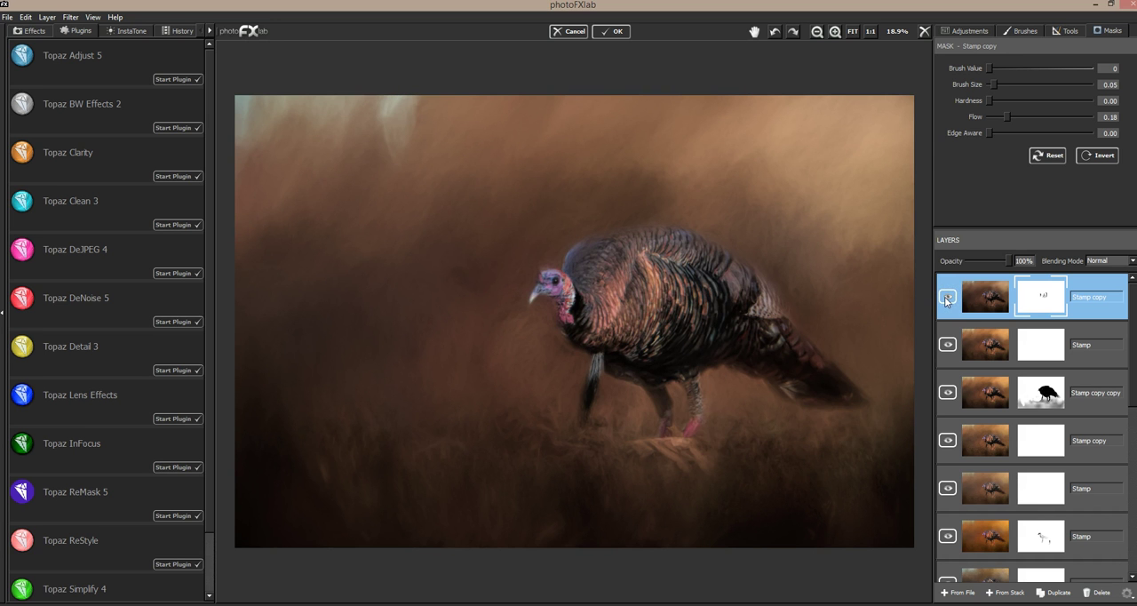
click(947, 299)
click(947, 300)
Step: Extend the mask painting across the lower breast and rear wing feathers, and check it with the restyled layer hidden and shown
mouse_move(612, 291)
mouse_down()
mouse_move(614, 264)
mouse_move(641, 258)
mouse_move(625, 237)
mouse_move(656, 241)
mouse_move(621, 263)
mouse_move(613, 305)
mouse_up()
mouse_move(630, 343)
mouse_down()
mouse_move(673, 285)
mouse_move(703, 291)
mouse_move(691, 315)
mouse_up()
drag(679, 274, 690, 325)
drag(701, 308, 702, 310)
click(949, 298)
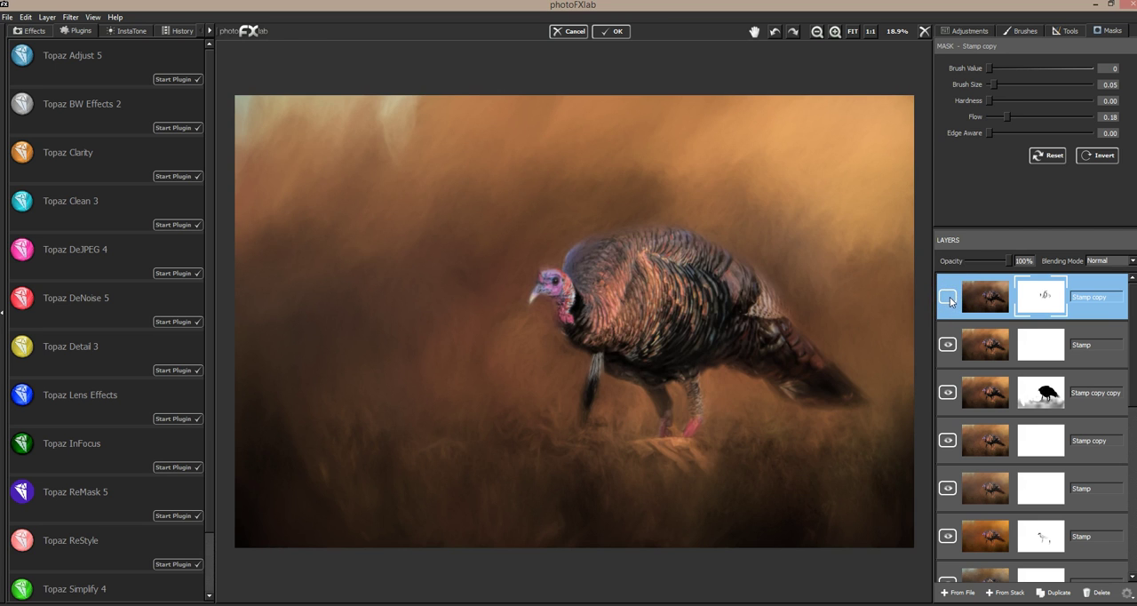
click(948, 299)
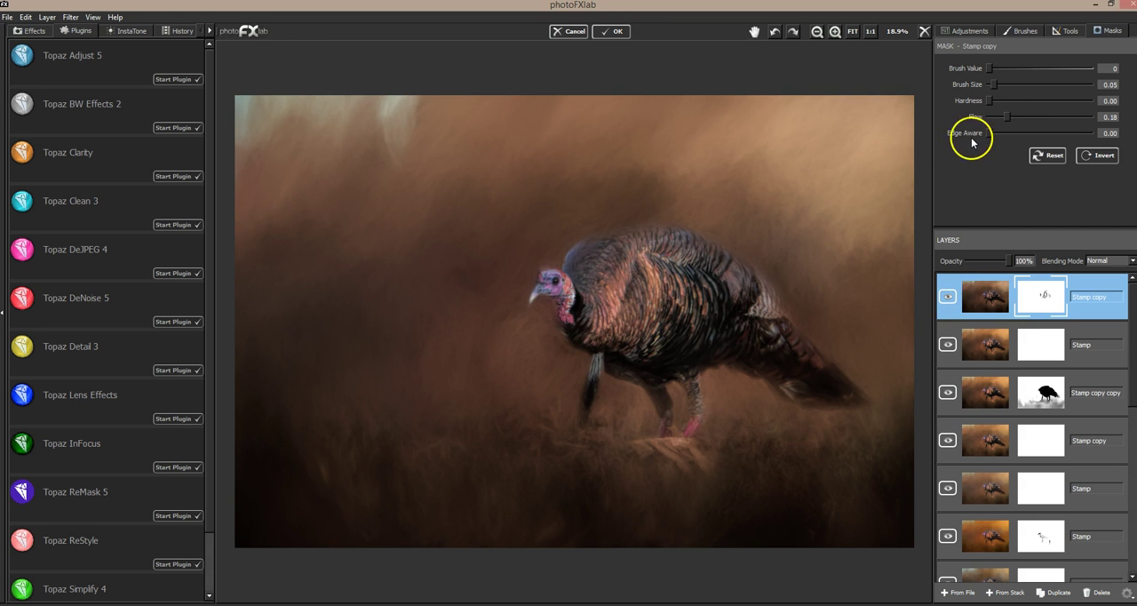
Step: Try painting the mask over the wing feathers at flow 1.00, undo the strokes, and recheck the layer's effect
drag(1010, 117, 1090, 117)
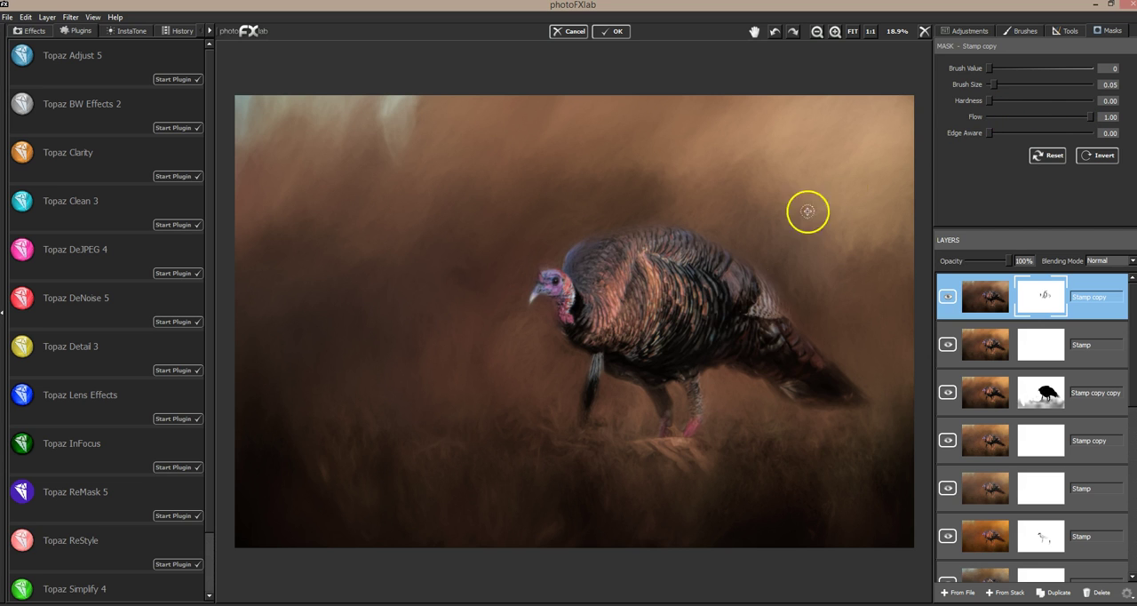
mouse_move(711, 300)
mouse_down()
mouse_move(691, 358)
mouse_move(713, 331)
mouse_move(709, 303)
mouse_move(658, 289)
mouse_up()
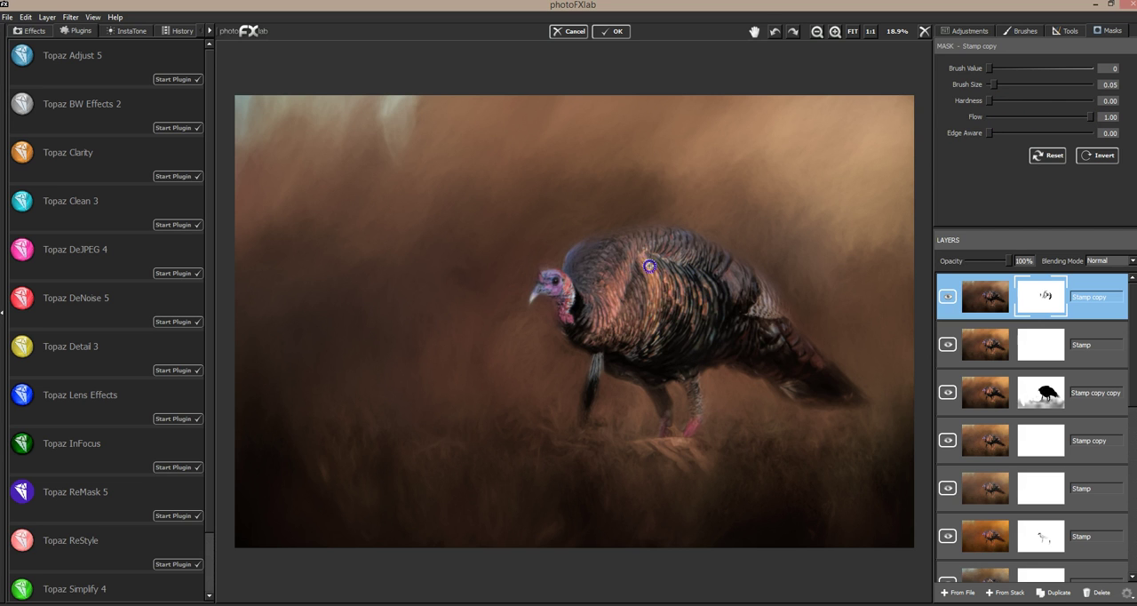
drag(823, 245, 858, 225)
key(ctrl+z)
key(ctrl+z)
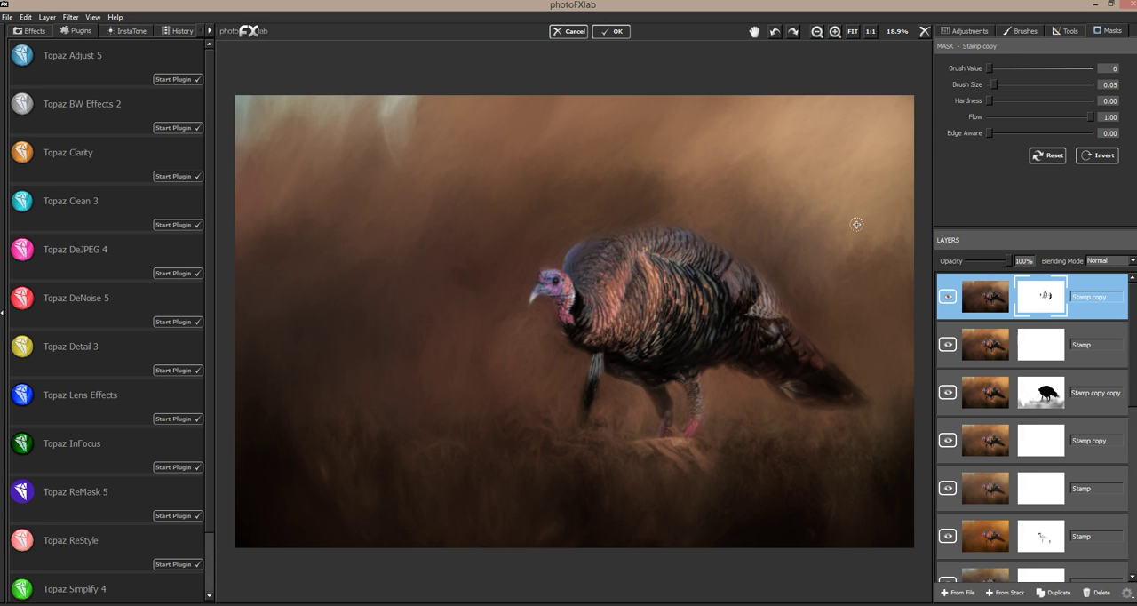
click(946, 298)
click(948, 298)
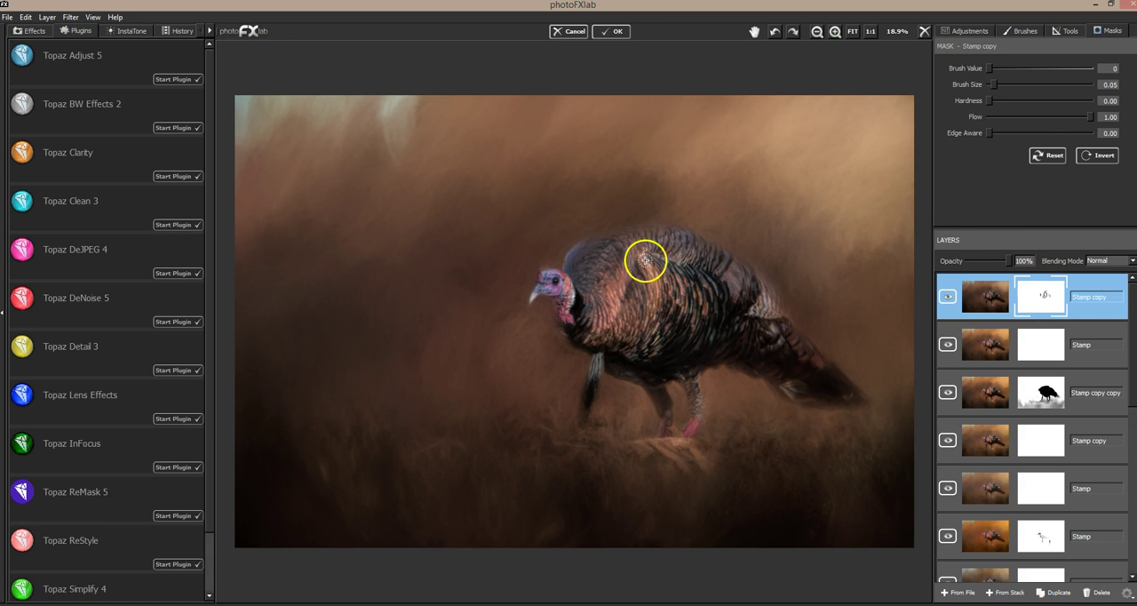
Step: Set the mask brush flow to 0.12 and paint softly over the turkey's wing, rear feathers and feet area
click(1001, 116)
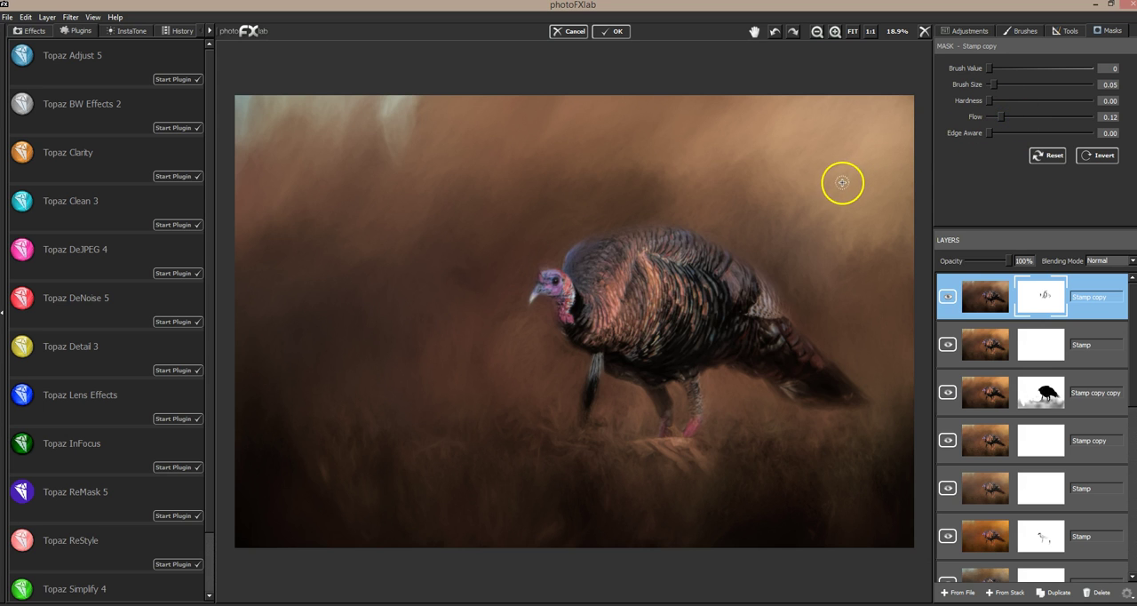
mouse_move(644, 270)
mouse_down()
mouse_move(628, 305)
mouse_move(637, 297)
mouse_up()
mouse_move(634, 331)
mouse_down()
mouse_move(597, 318)
mouse_move(628, 251)
mouse_move(658, 226)
mouse_move(677, 231)
mouse_move(699, 267)
mouse_move(670, 264)
mouse_move(689, 265)
mouse_up()
mouse_move(757, 293)
mouse_down()
mouse_move(775, 318)
mouse_move(769, 294)
mouse_move(774, 315)
mouse_move(766, 307)
mouse_move(786, 308)
mouse_move(783, 344)
mouse_up()
mouse_move(649, 465)
mouse_down()
mouse_move(717, 437)
mouse_move(703, 432)
mouse_move(696, 381)
mouse_move(683, 450)
mouse_move(656, 473)
mouse_move(742, 381)
mouse_move(879, 280)
mouse_up()
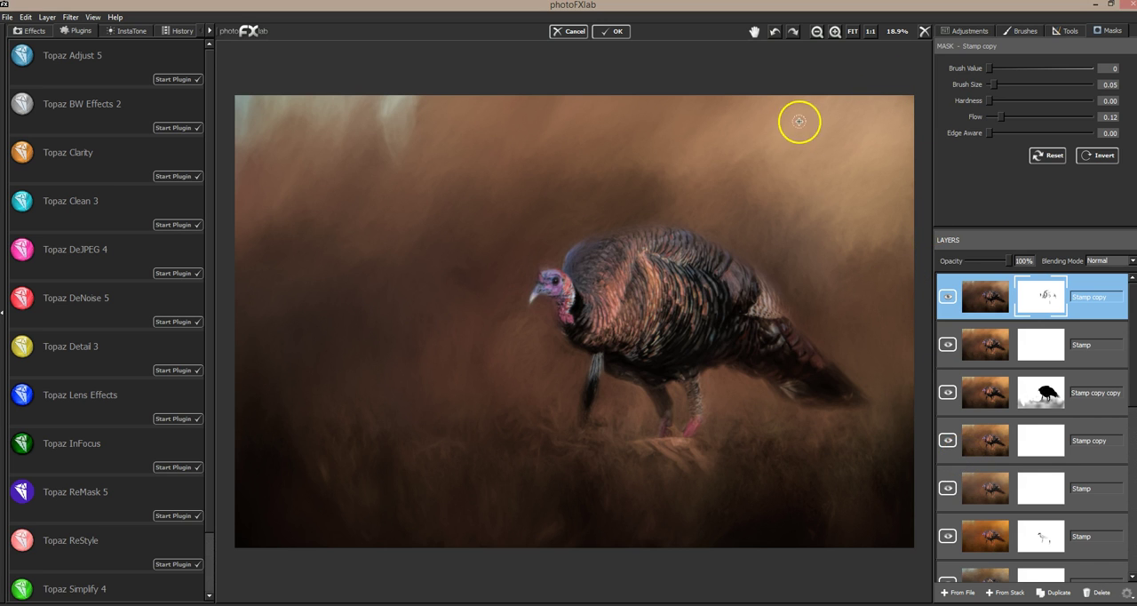
Step: Examine the composition at thumbnail size and the head and feathers at 50%, comparing the close-up with and without the restyled layer
click(818, 33)
click(817, 33)
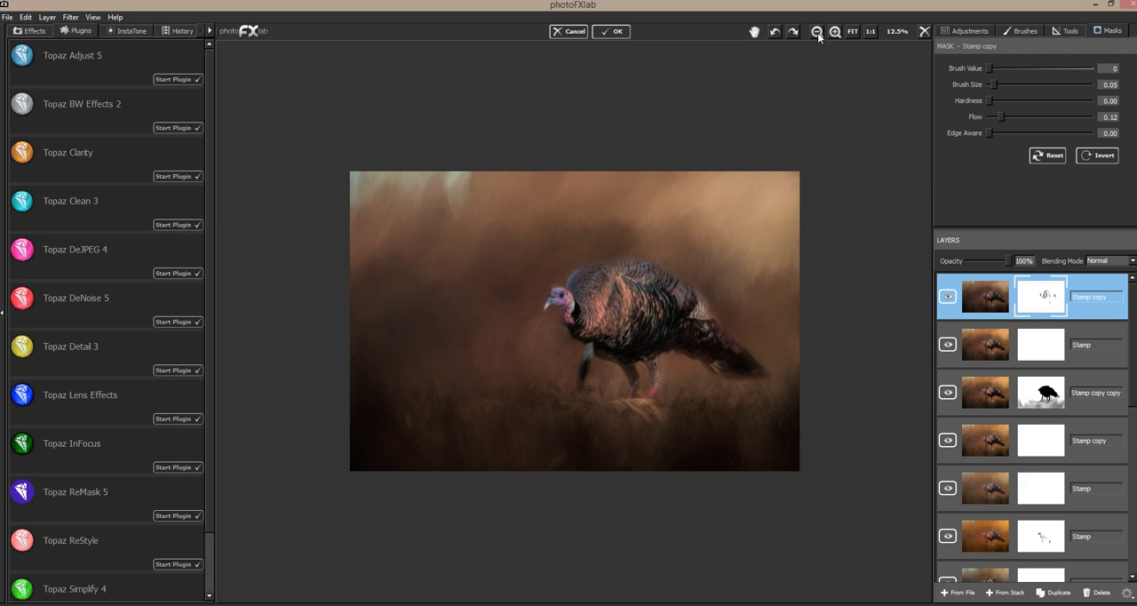
click(817, 33)
click(817, 33)
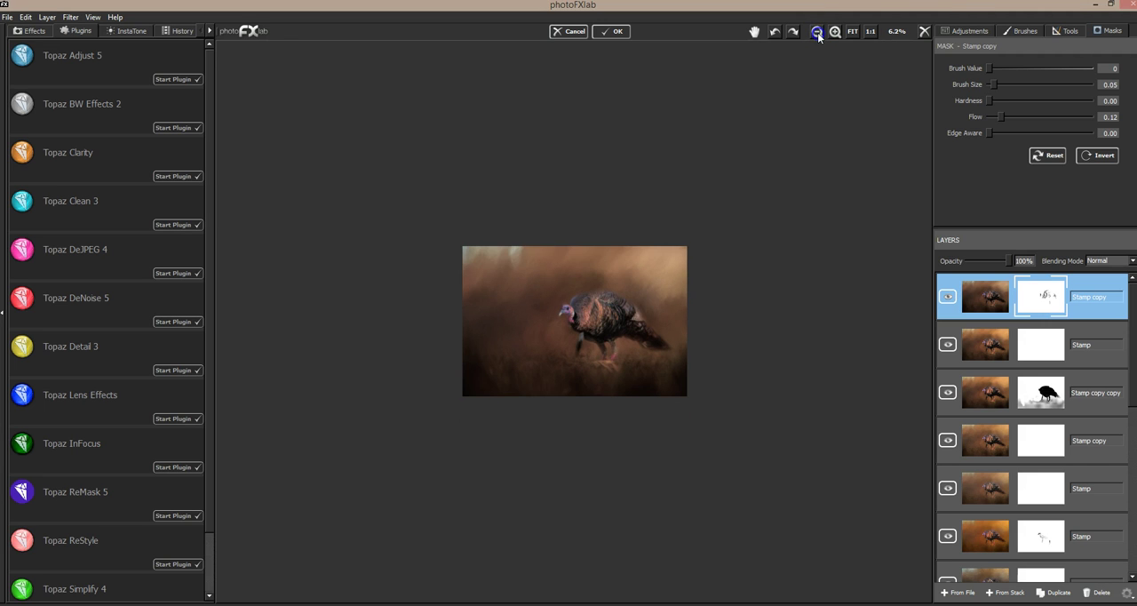
click(818, 33)
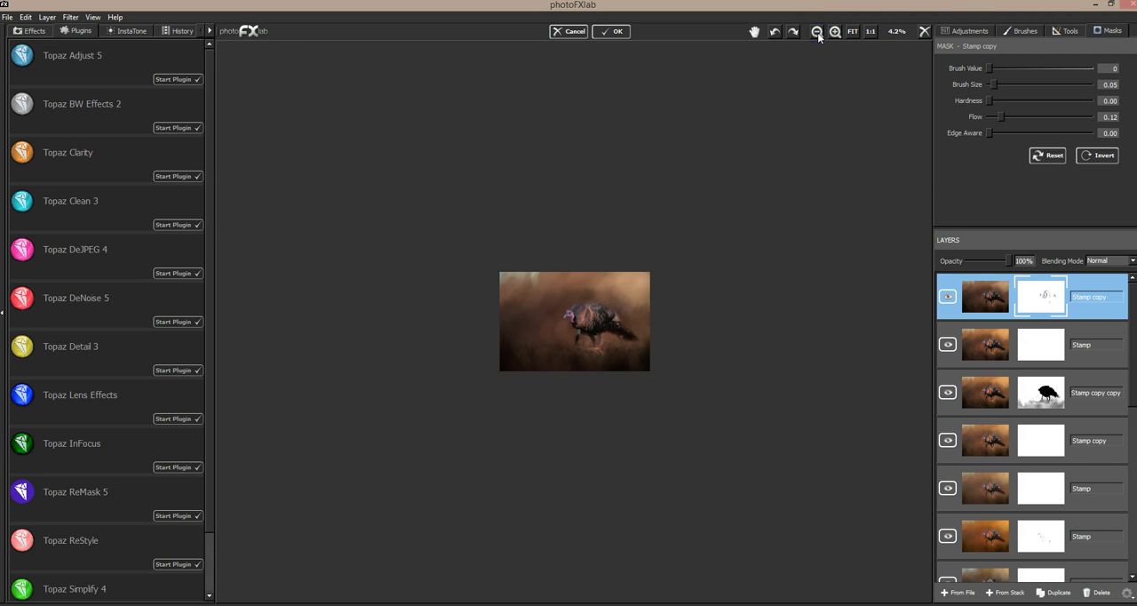
click(818, 33)
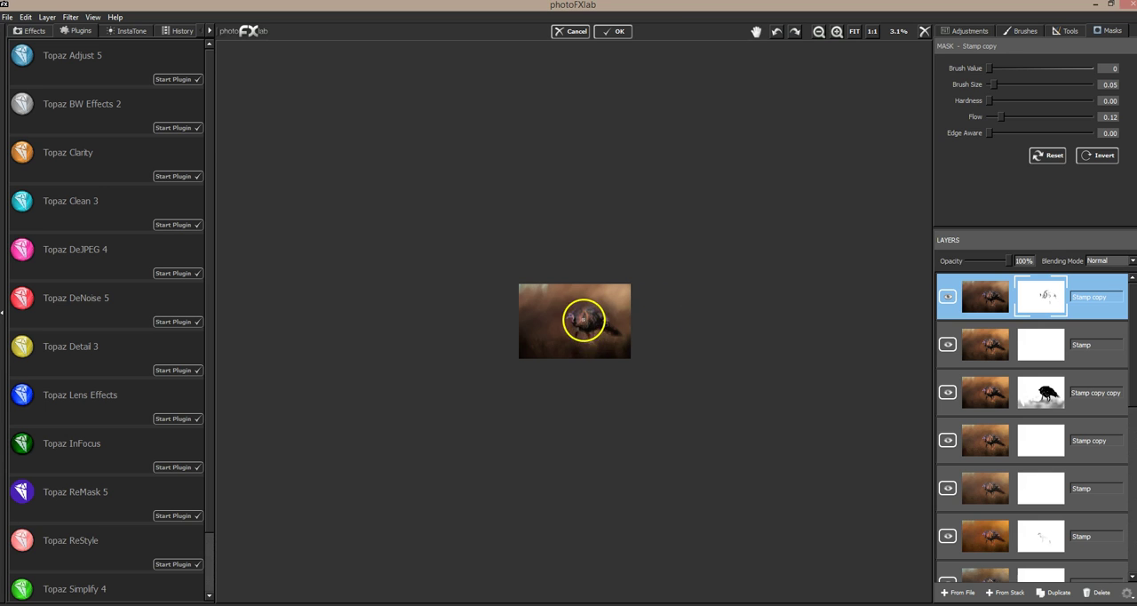
click(836, 32)
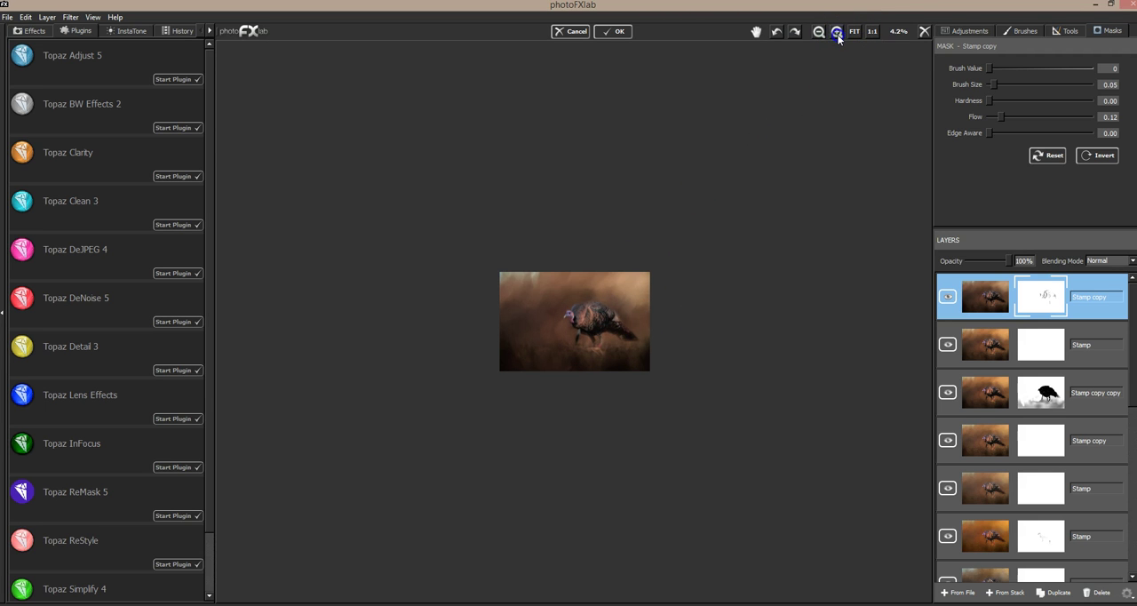
click(837, 32)
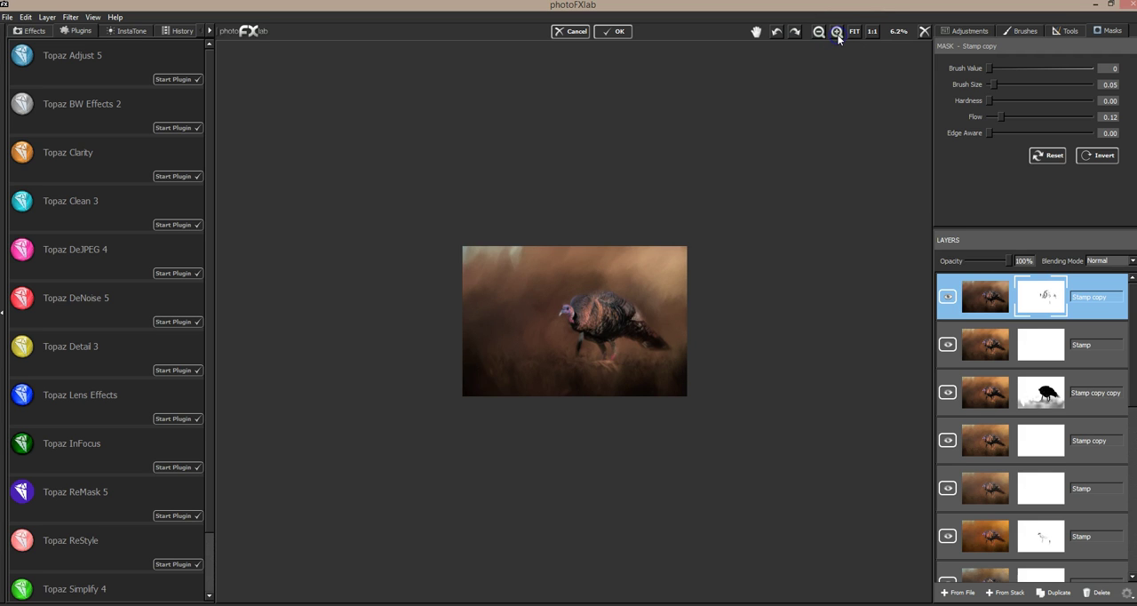
click(836, 32)
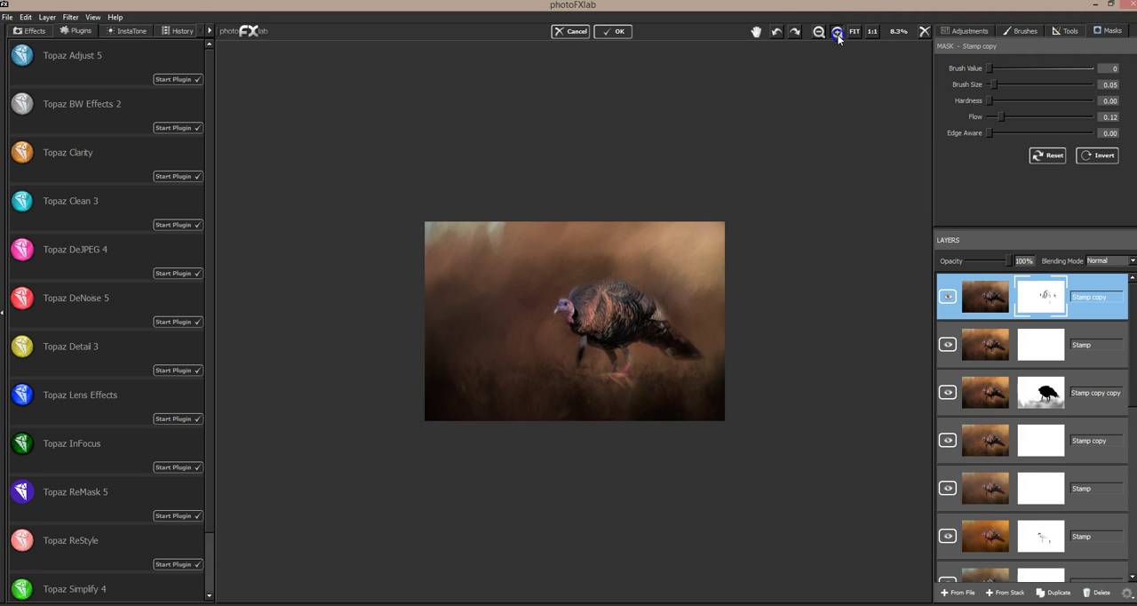
click(837, 32)
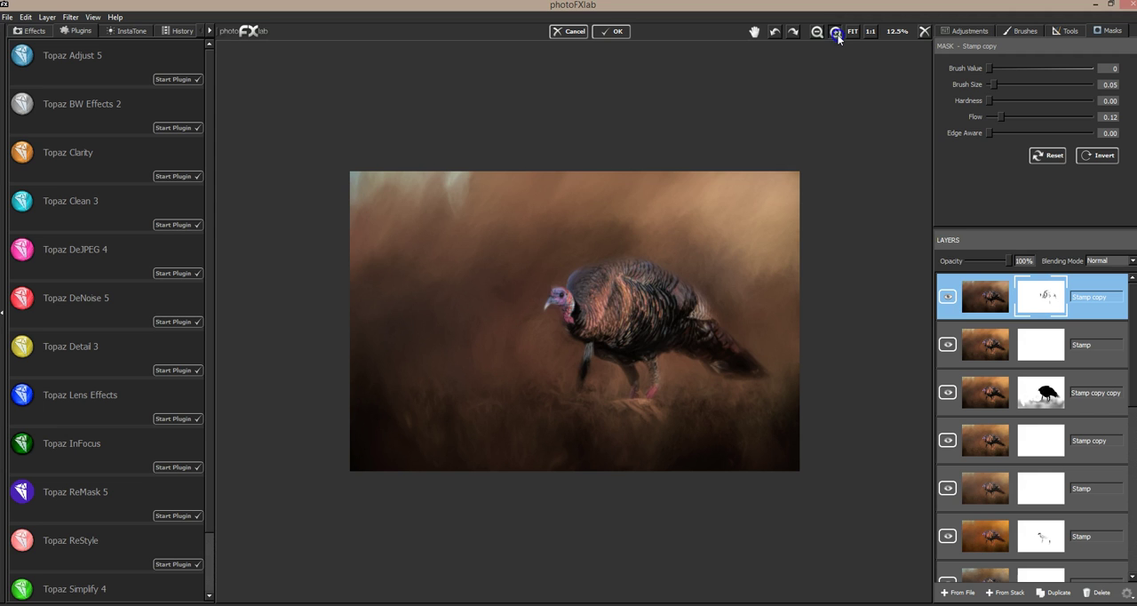
click(836, 32)
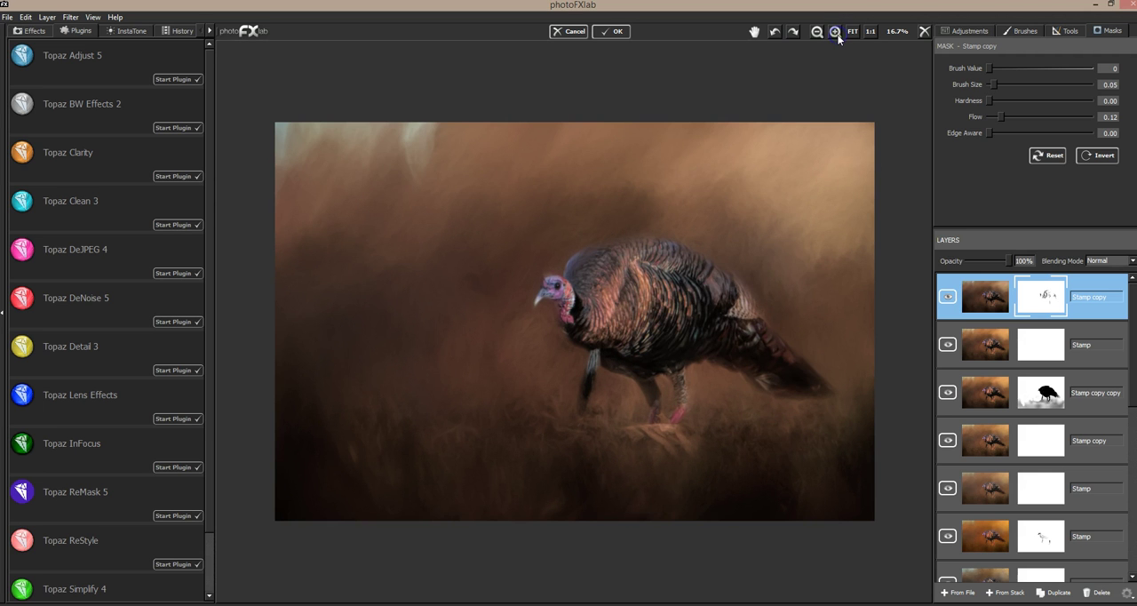
click(836, 32)
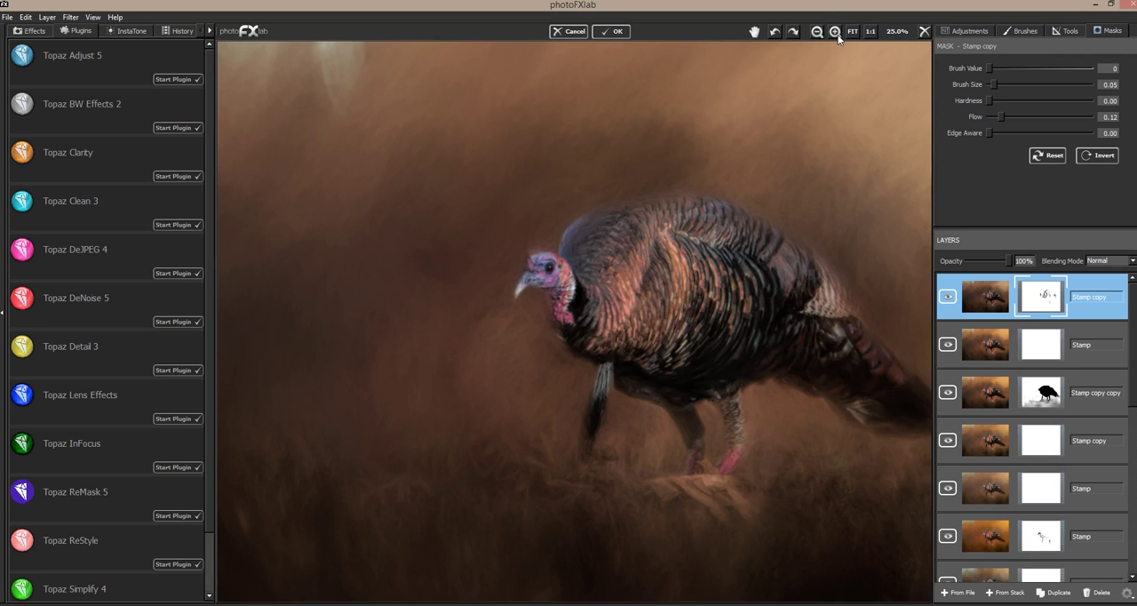
click(836, 32)
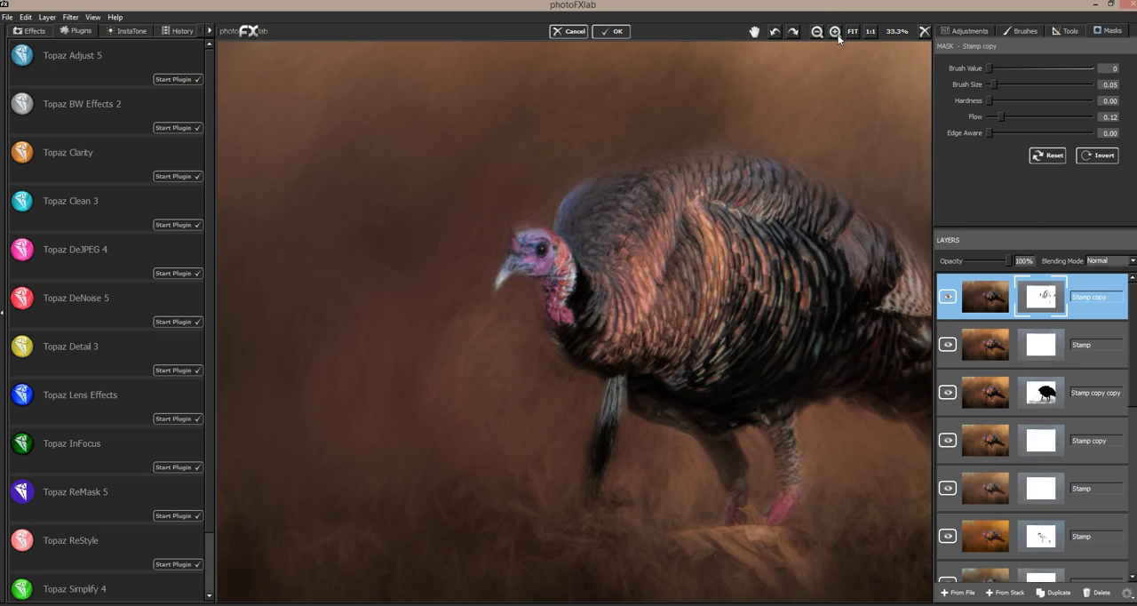
click(836, 32)
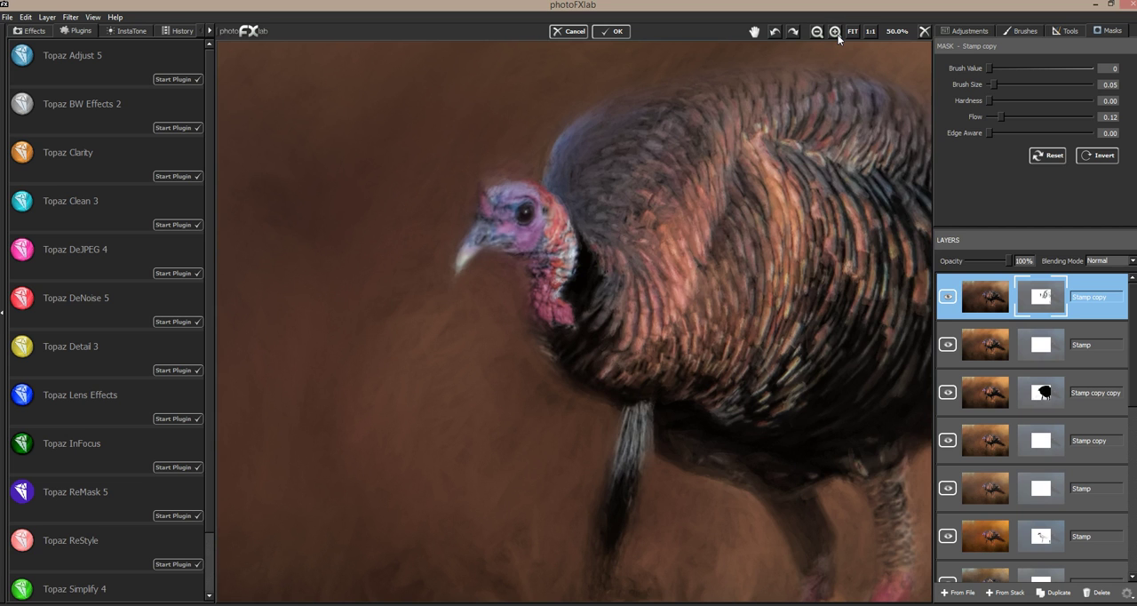
click(948, 296)
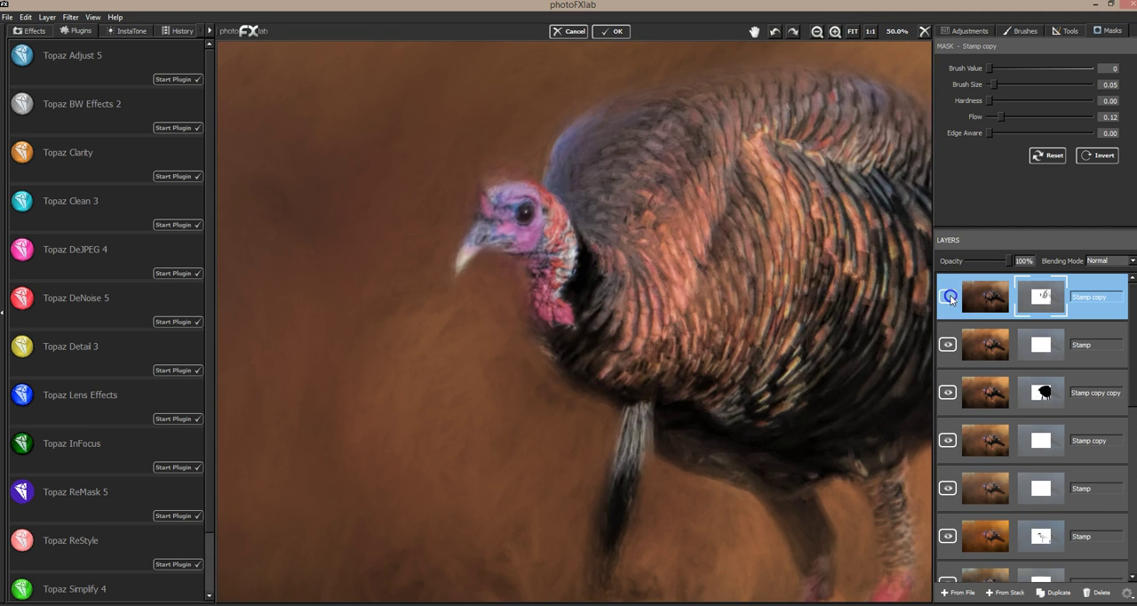
click(951, 298)
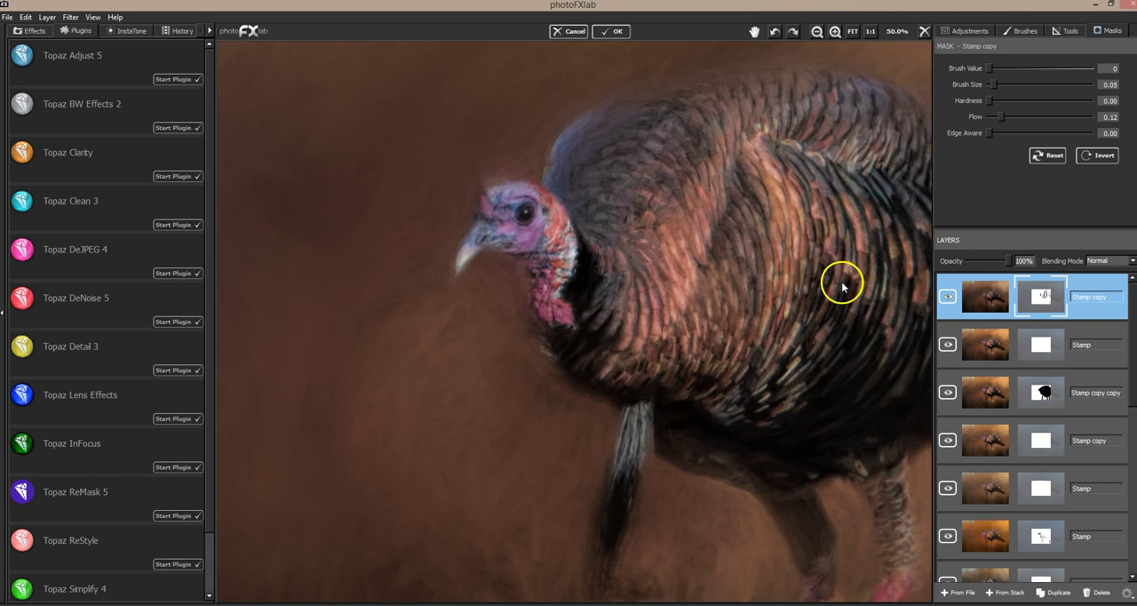
Step: Compare the full image with the restyled layer hidden and shown, and add a new merged layer from the stack
key(ctrl+0)
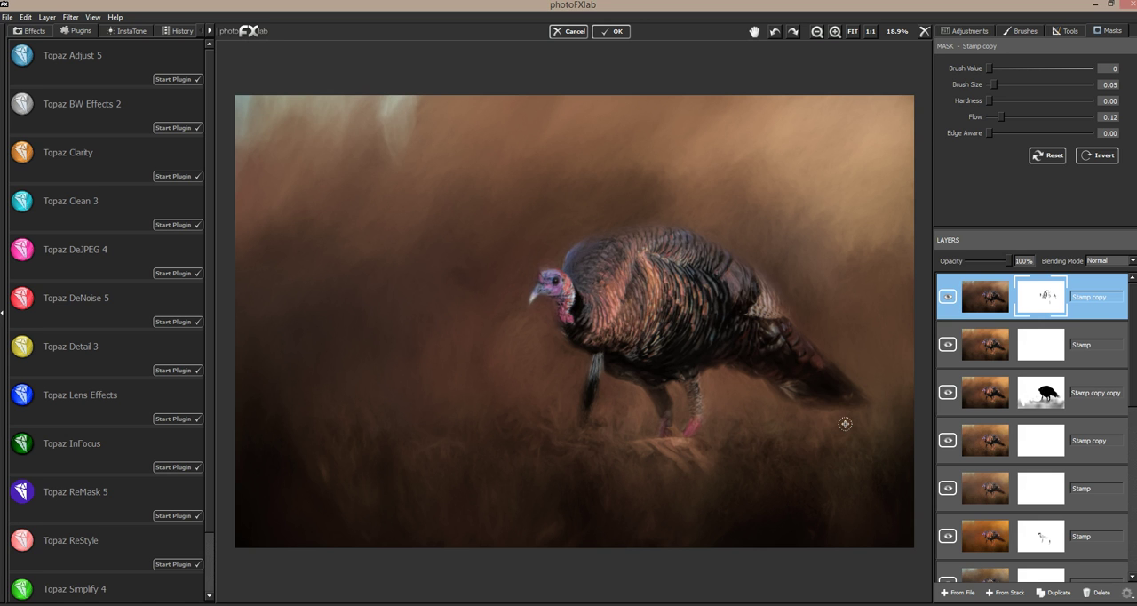
click(947, 296)
click(947, 298)
click(1010, 597)
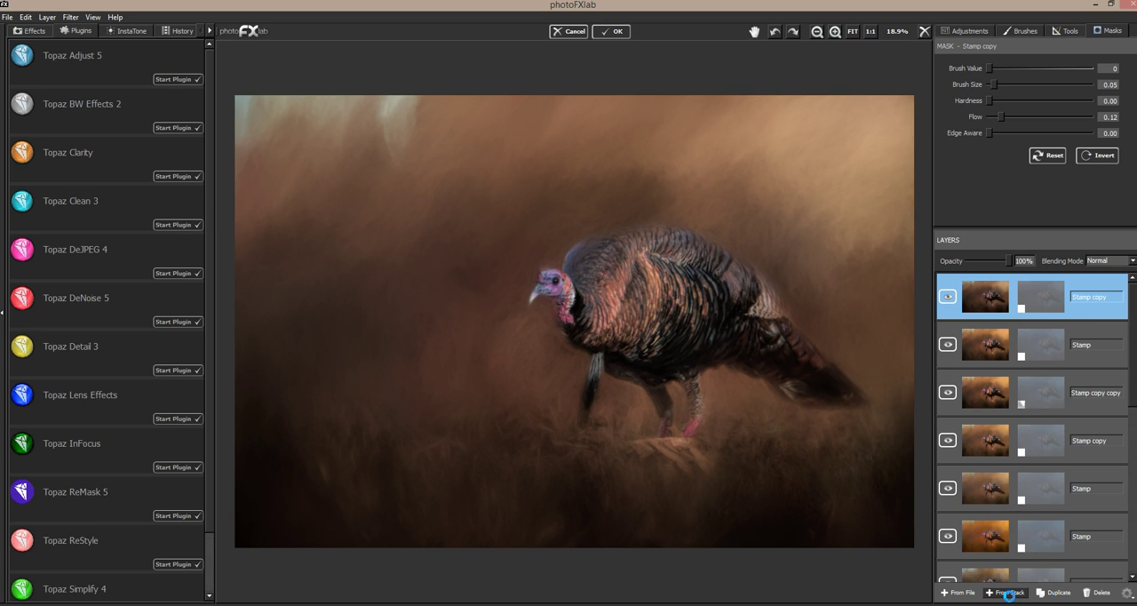
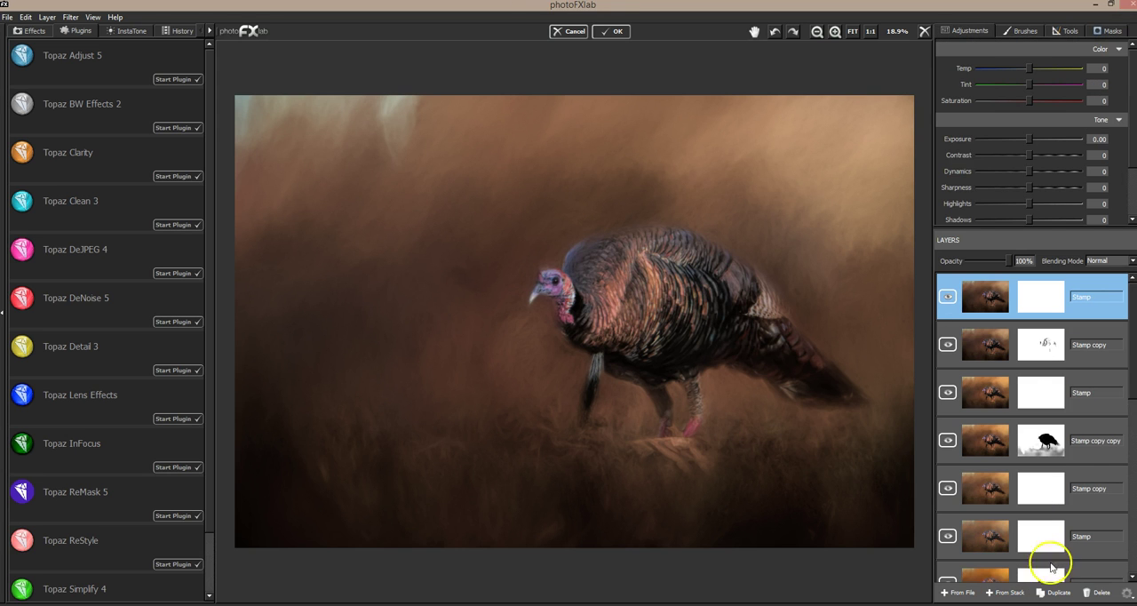
Step: Move the early Stamp layer directly above Background copy to the top of the layer stack
scroll(1102, 467, down, 4)
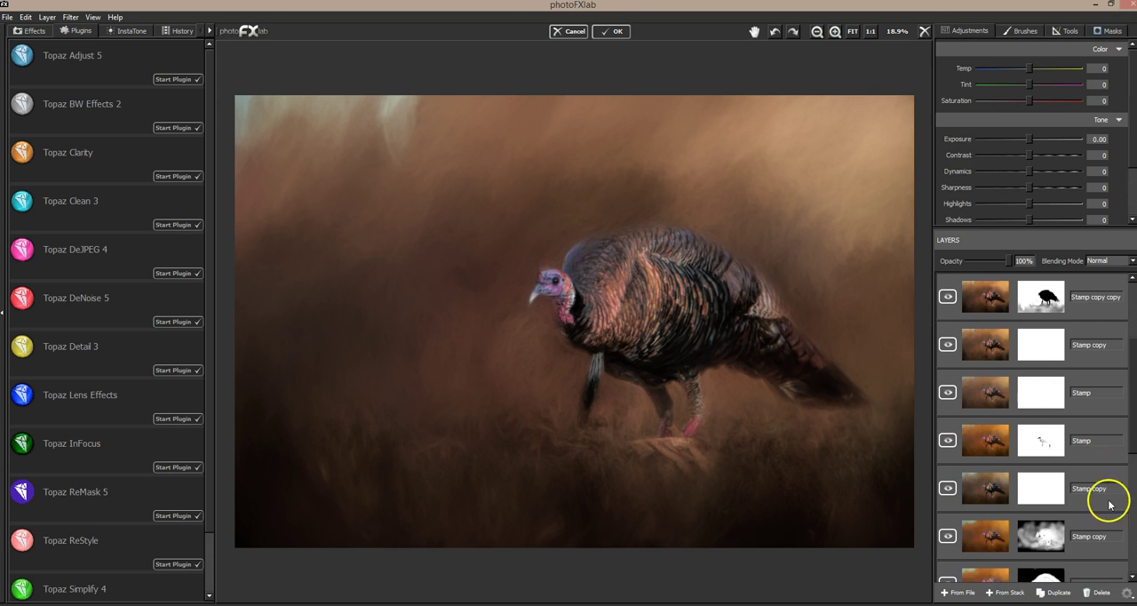
click(1014, 403)
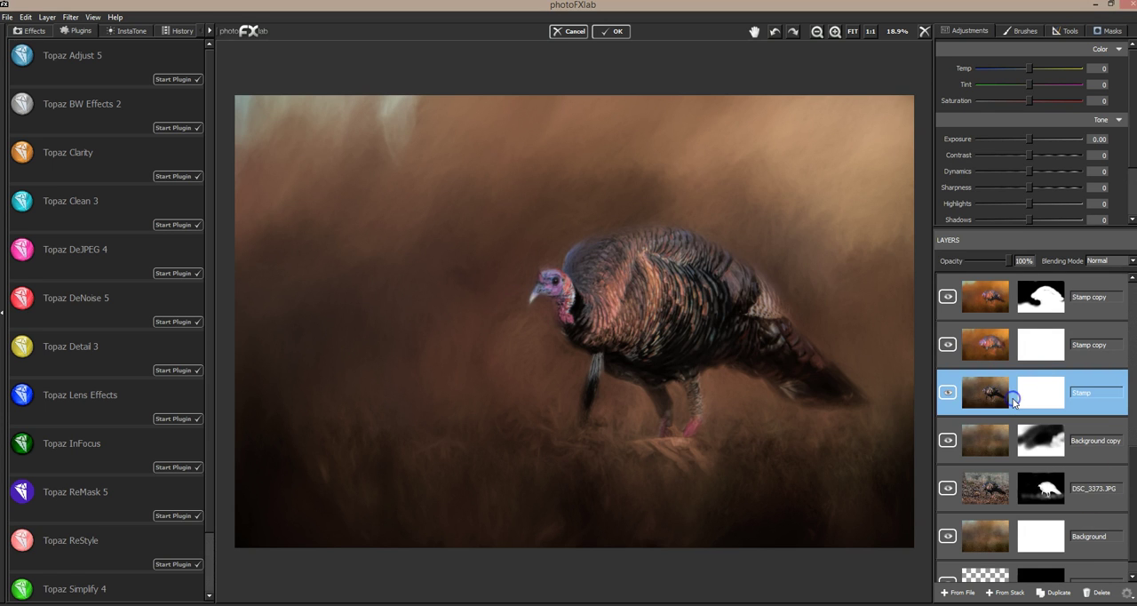
drag(1014, 403, 1039, 299)
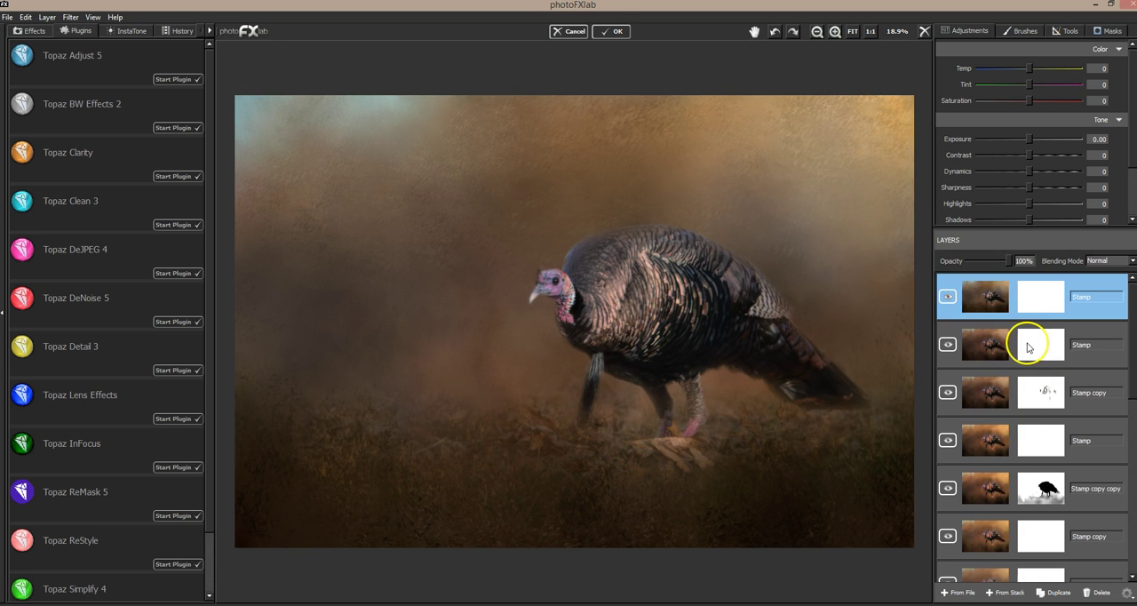
Step: Compare the early composite with the finished painterly version by repeatedly hiding and showing the top Stamp layer
click(948, 297)
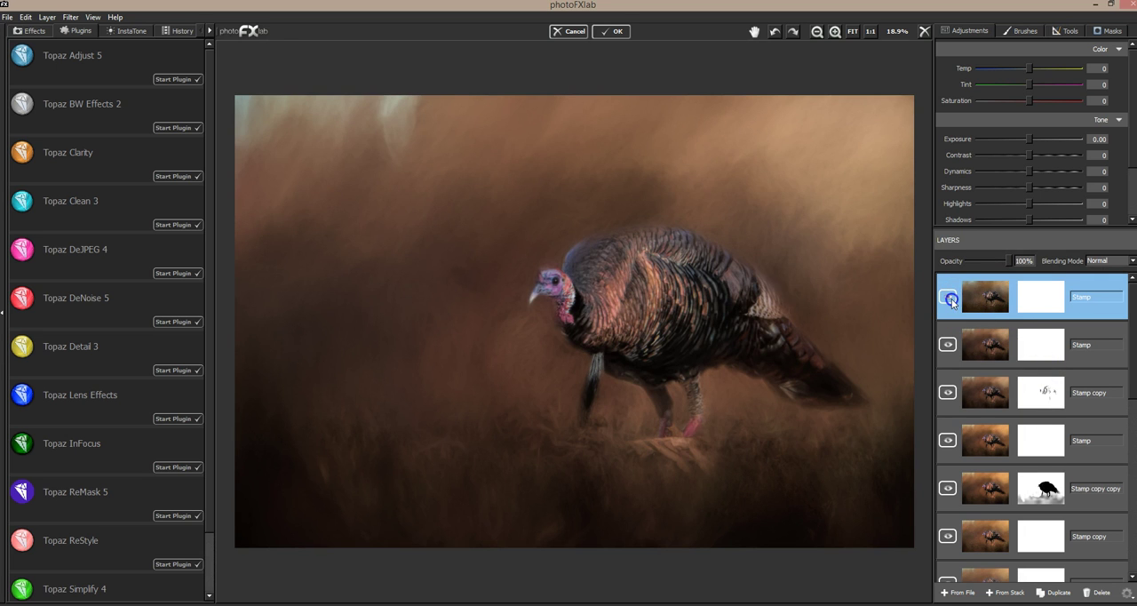
click(950, 299)
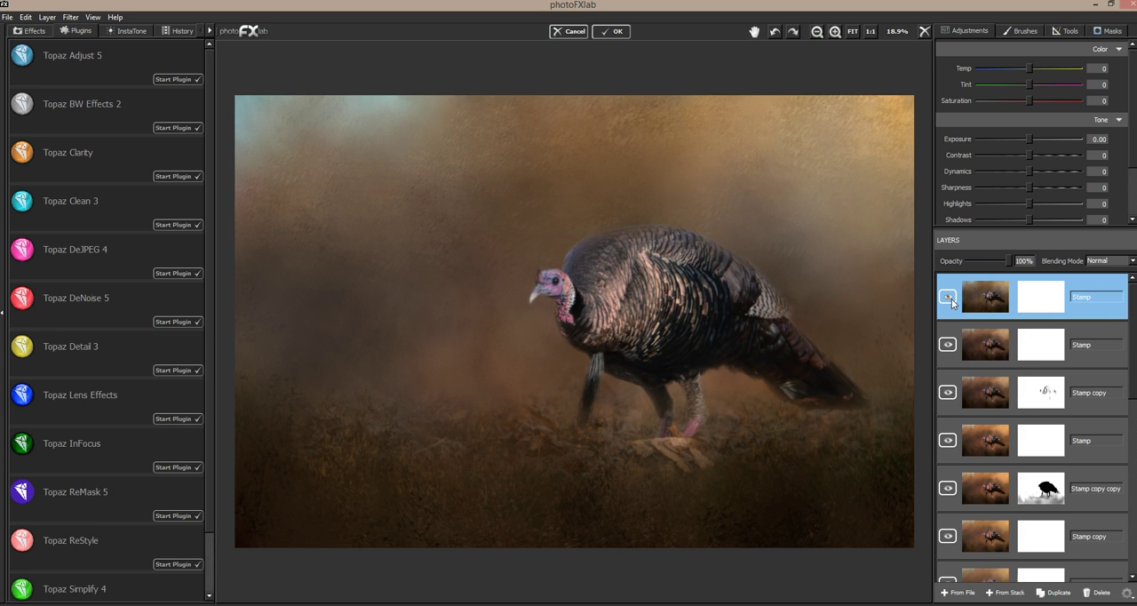
click(948, 298)
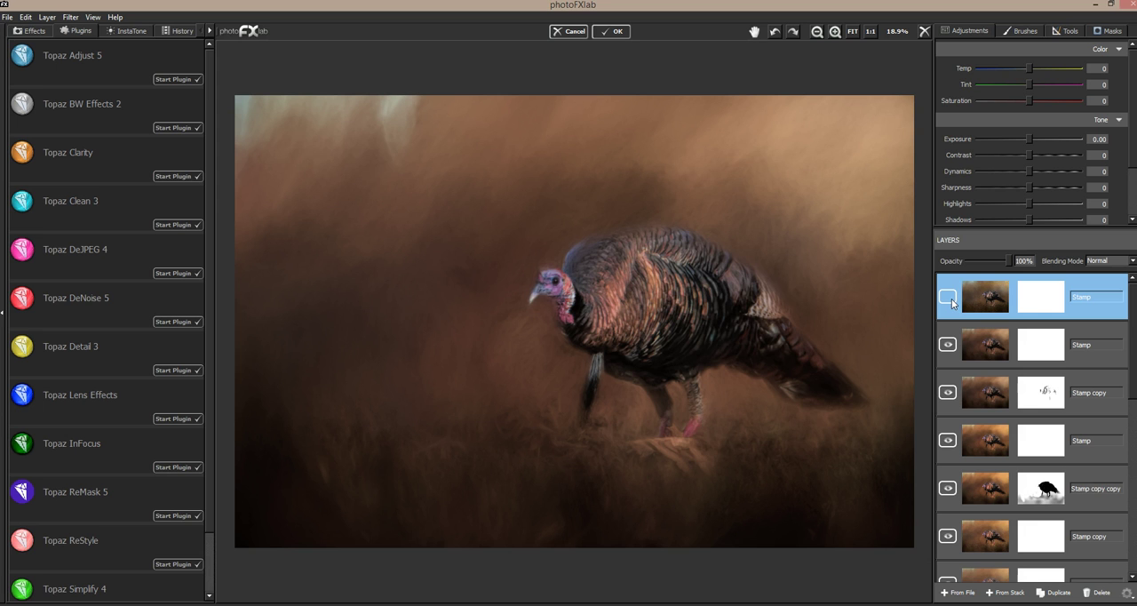
click(948, 297)
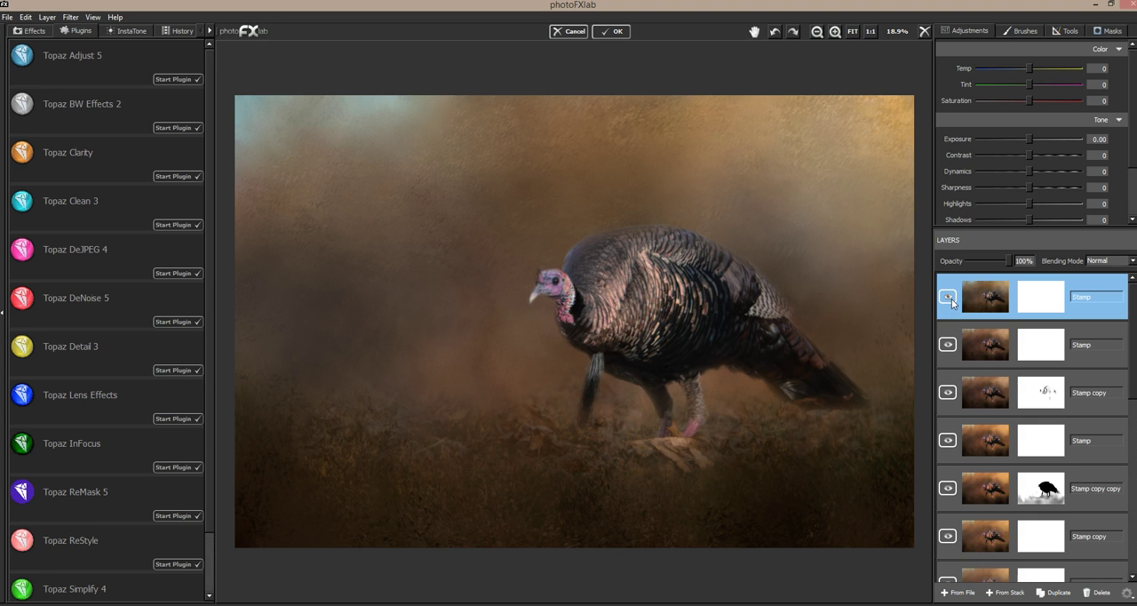
click(951, 298)
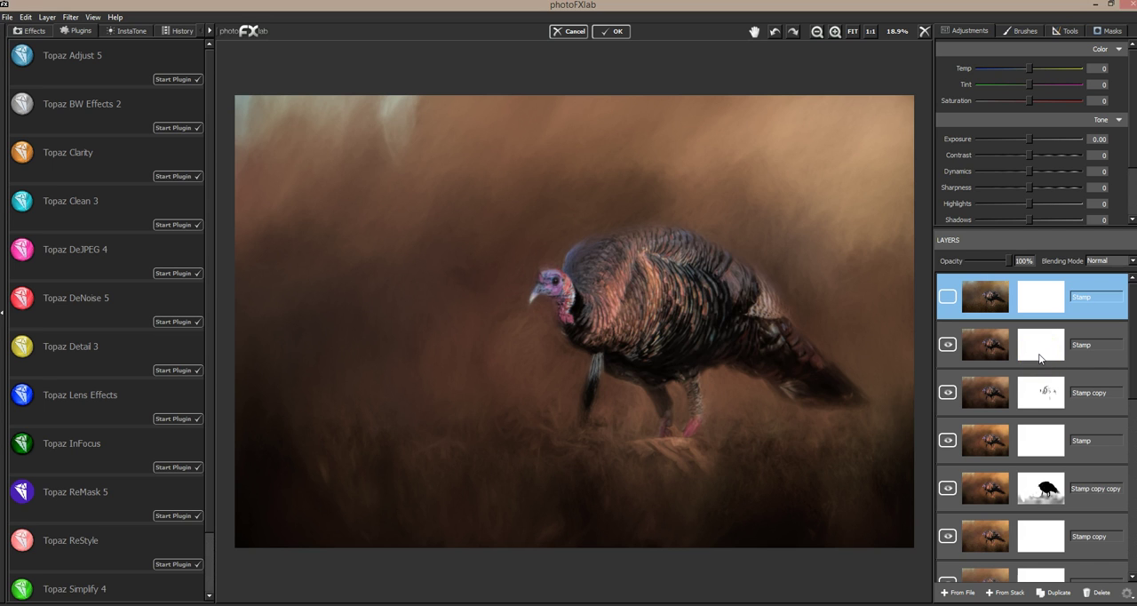
click(948, 299)
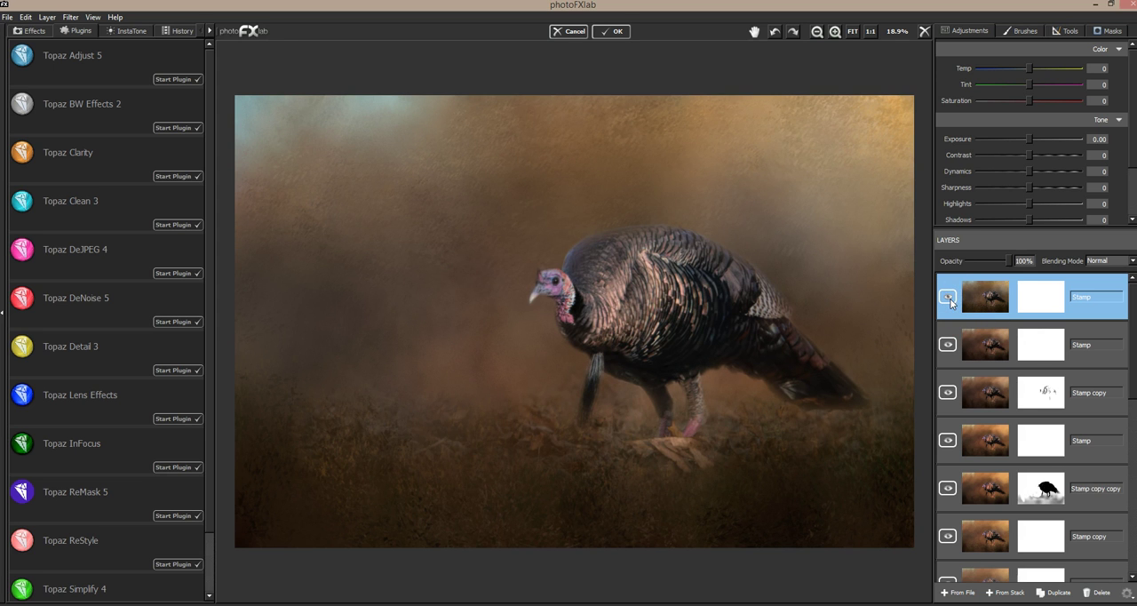
Step: Hide the early composite layer, move it down directly above Stamp copy copy, and select the top Stamp layer
click(948, 298)
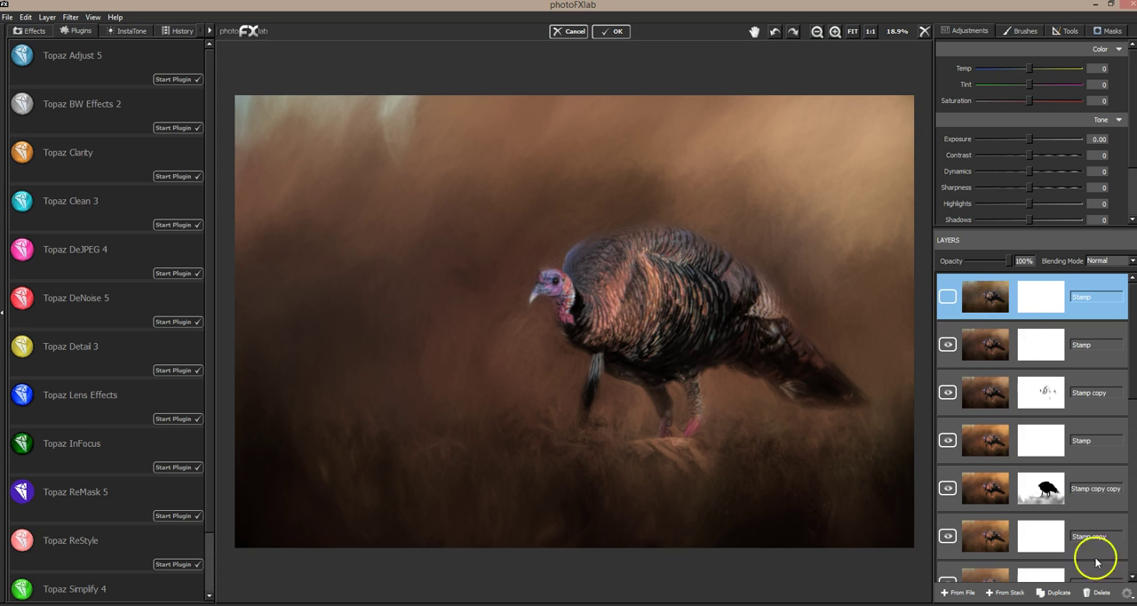
click(1062, 297)
drag(1063, 296, 1057, 442)
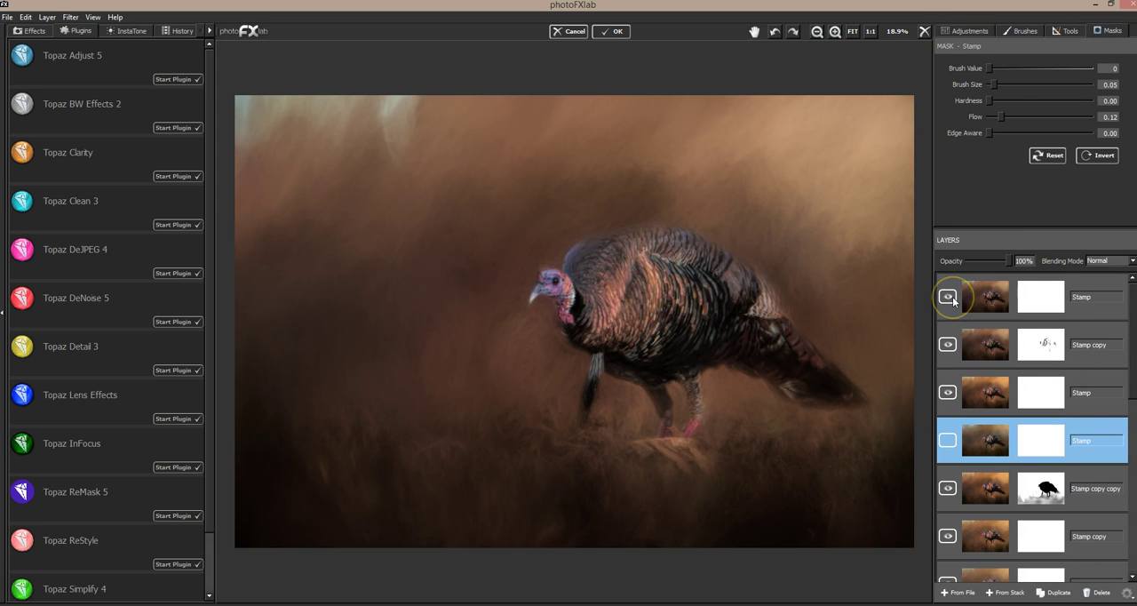
click(1108, 283)
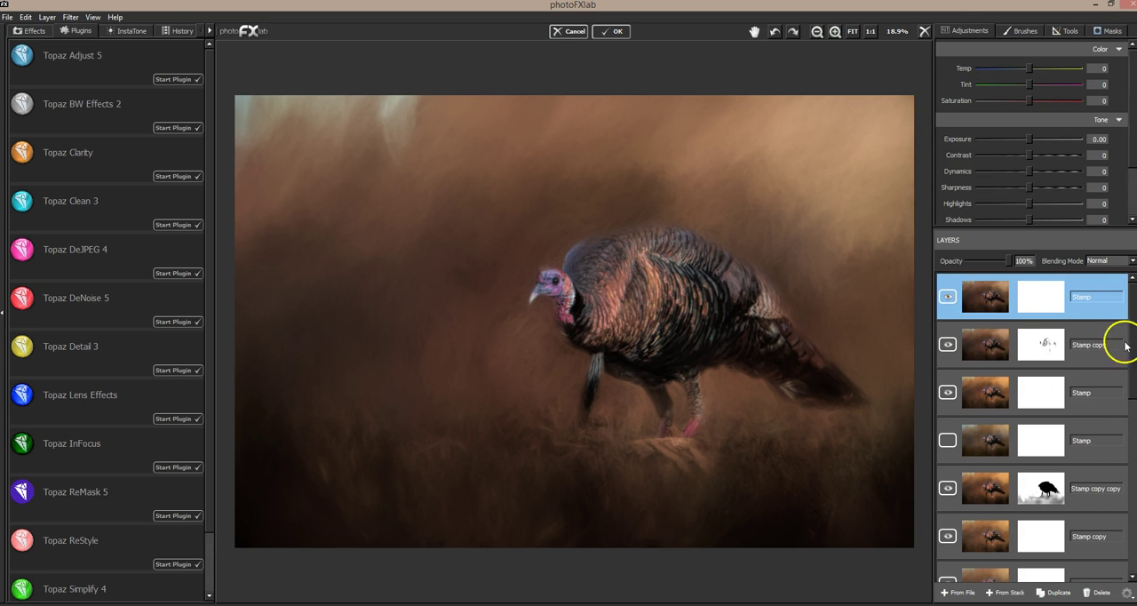
Step: Examine the turkey's head and body feathers at 50% zoom
mouse_move(1133, 328)
mouse_down()
mouse_move(1130, 507)
mouse_move(1119, 325)
mouse_up()
click(914, 366)
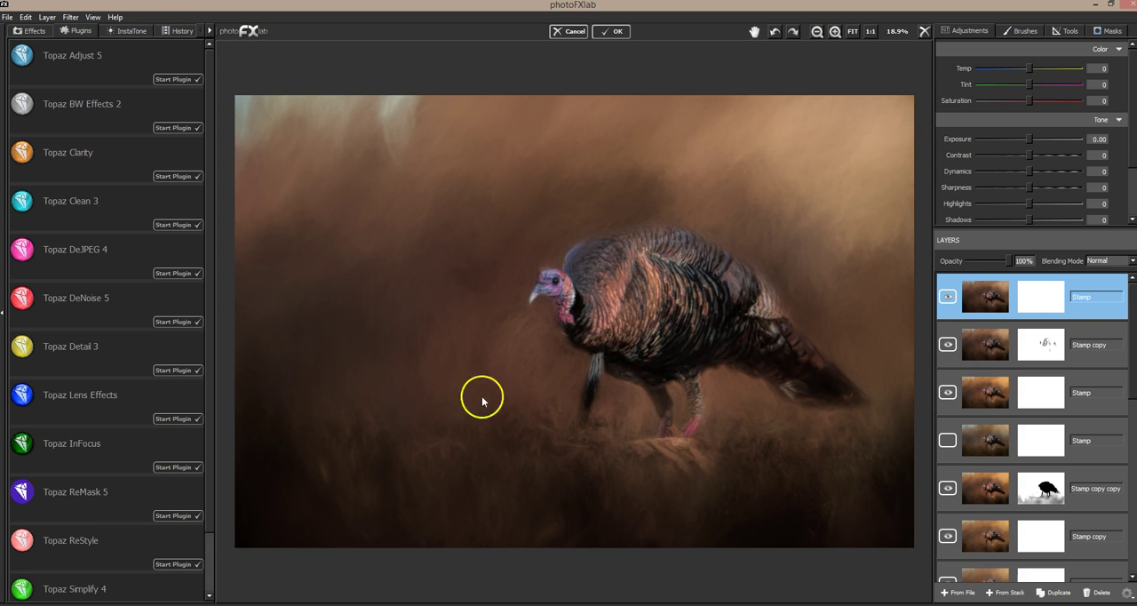
click(836, 32)
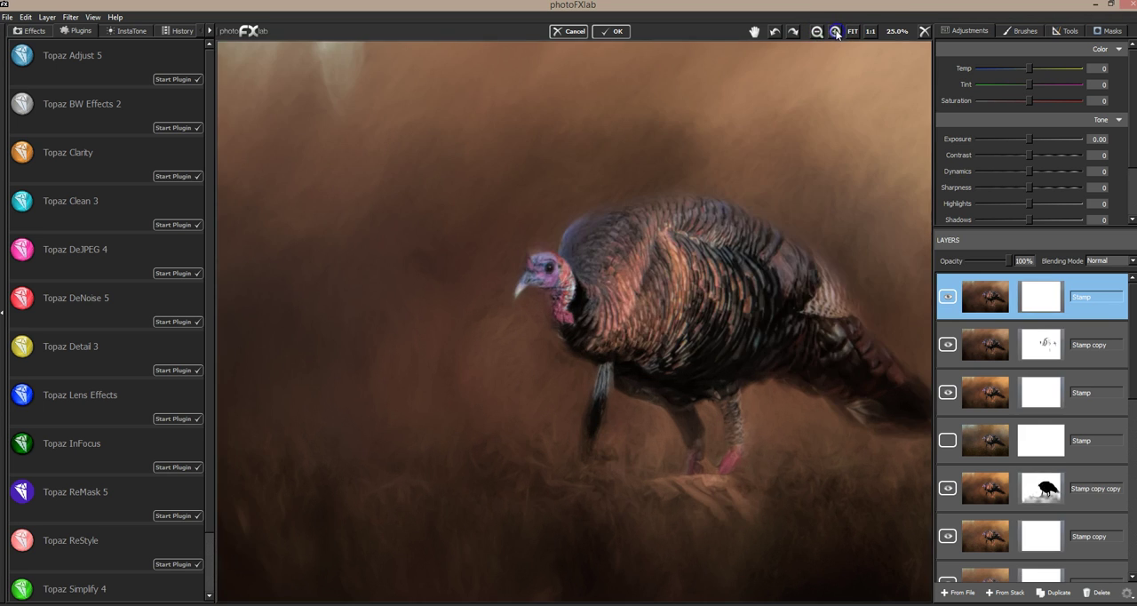
click(837, 32)
click(836, 32)
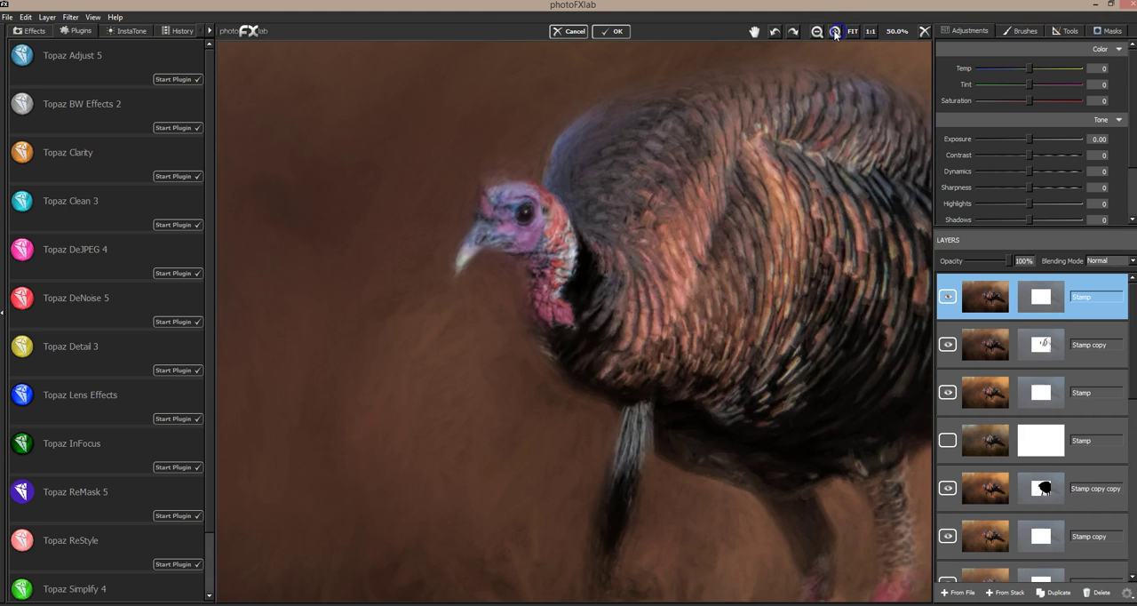
click(835, 32)
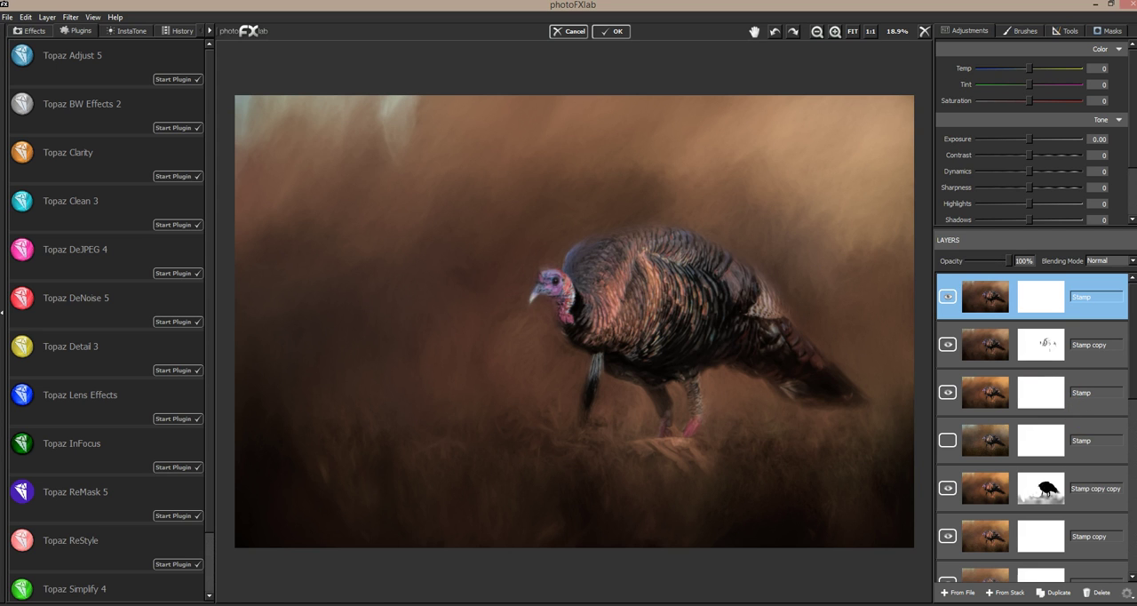
Step: Move the watermark PNG layer from the bottom of the stack up toward the top
drag(1134, 386, 1132, 577)
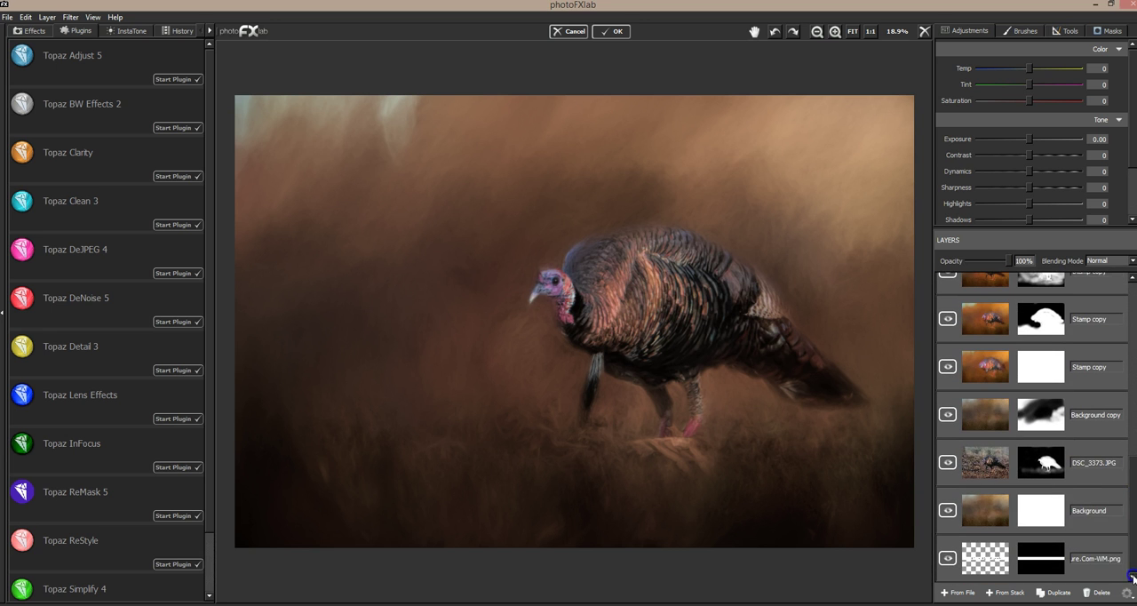
drag(982, 560, 1022, 332)
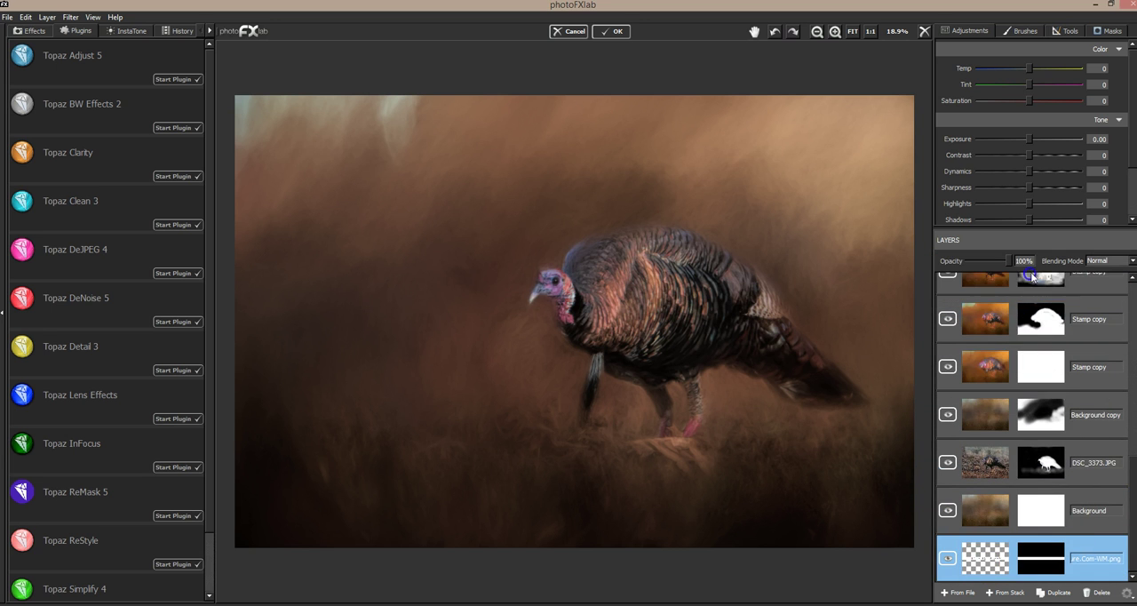